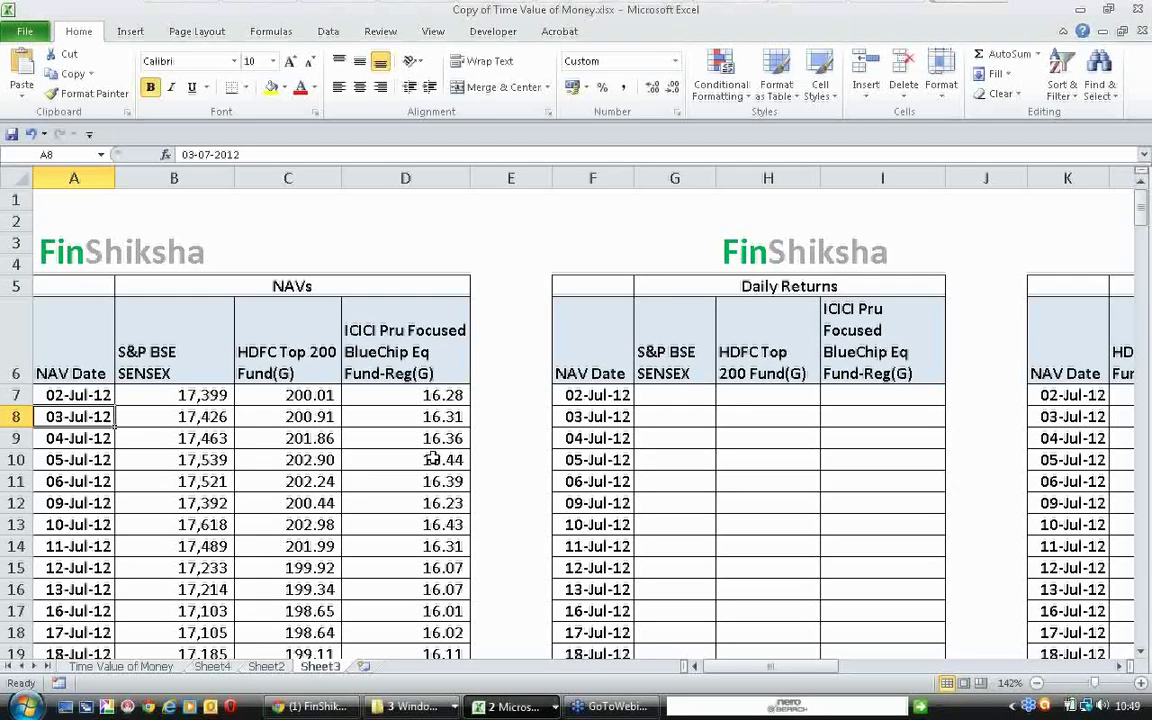
- Look across the NAVs, Daily Returns and Outperformance tables through to the fund summary table
left_click(432, 414)
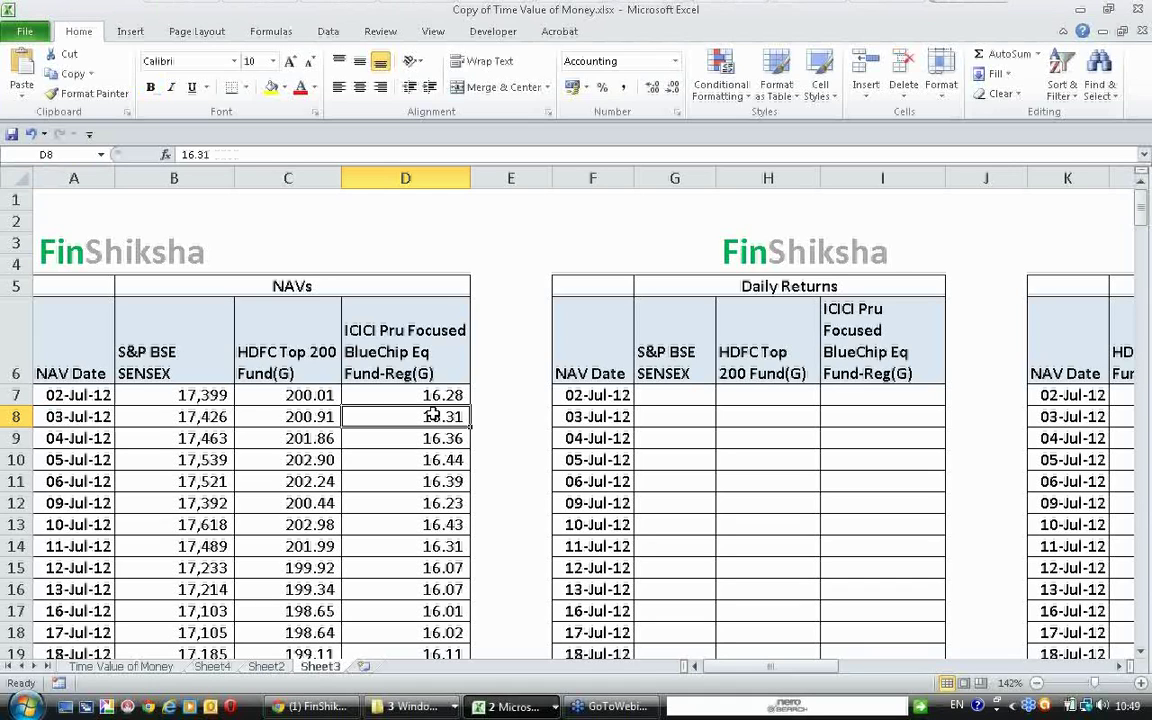
key("Right")
key("Right")
key("Right")
key("Right")
key("Right")
key("Right")
key("Right")
key("Right")
key("Right")
key("Right")
key("Right")
key("Right")
key("Right")
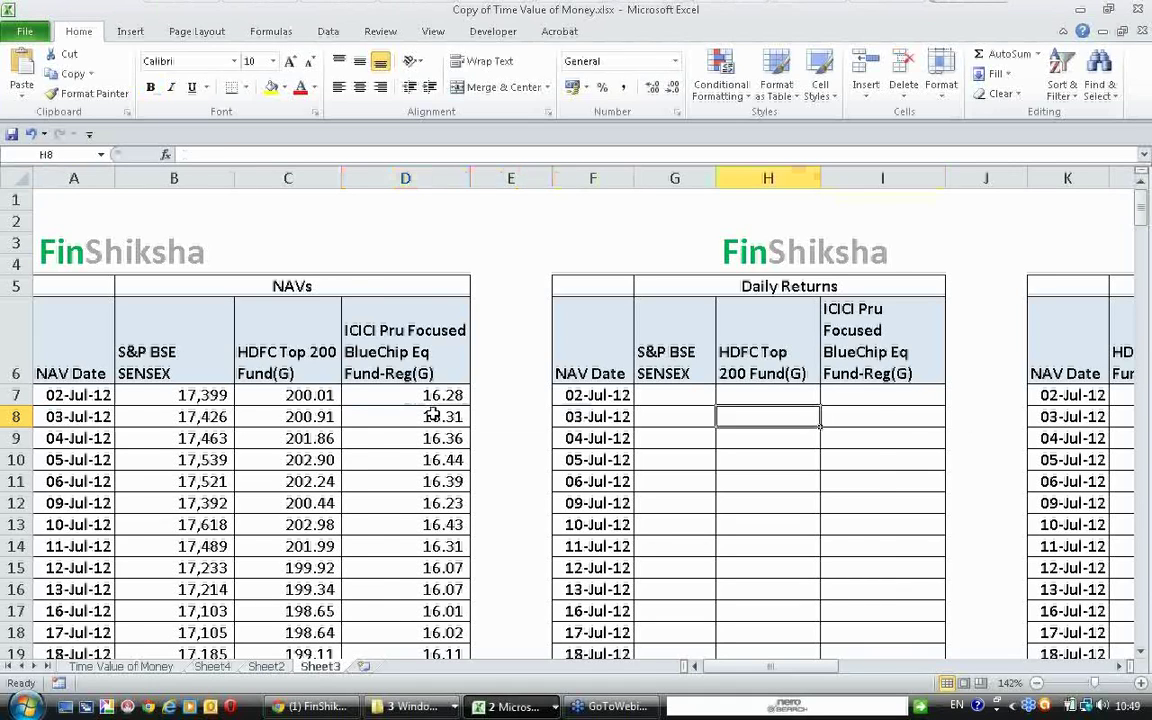
key("Left")
key("Down")
key("Down")
key("Down")
key("Down")
key("Down")
key("Down")
key("Down")
key("Down")
key("Down")
key("Down")
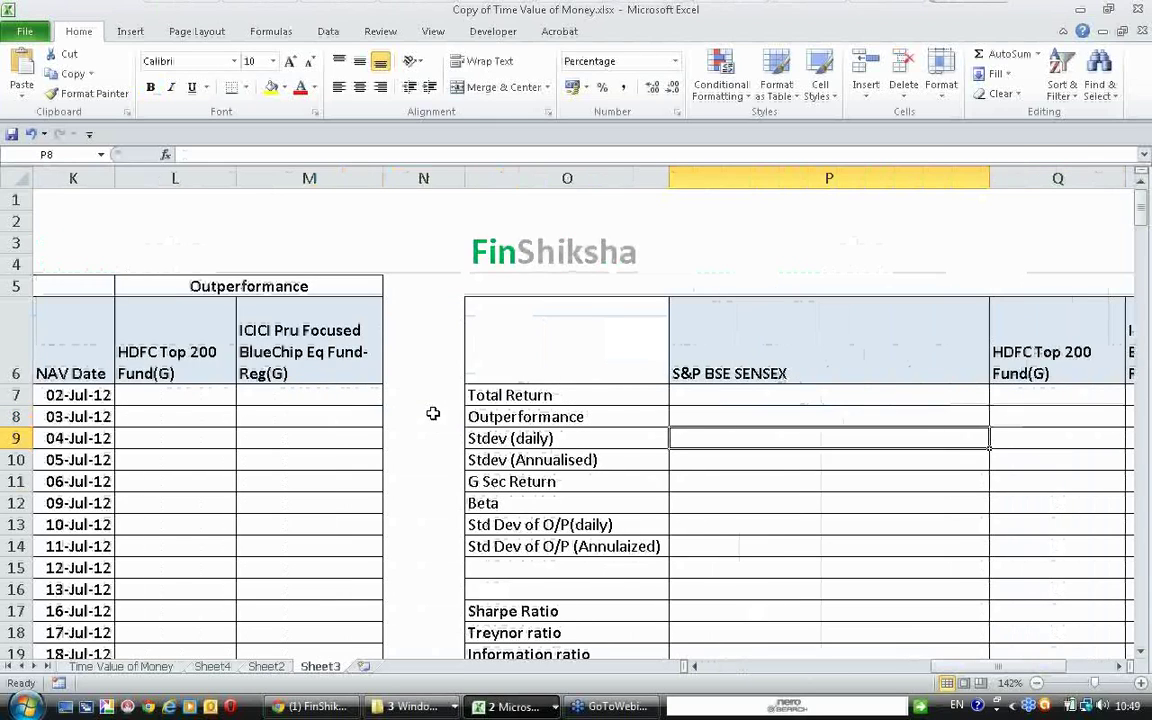
- Examine the summary table's row labels and highlight the Sharpe, Treynor and Information ratio labels in O17:O19
key("Left")
key("Down")
key("Down")
key("Down")
key("Down")
key("Up")
key("Up")
key("Up")
key("Up")
key("Up")
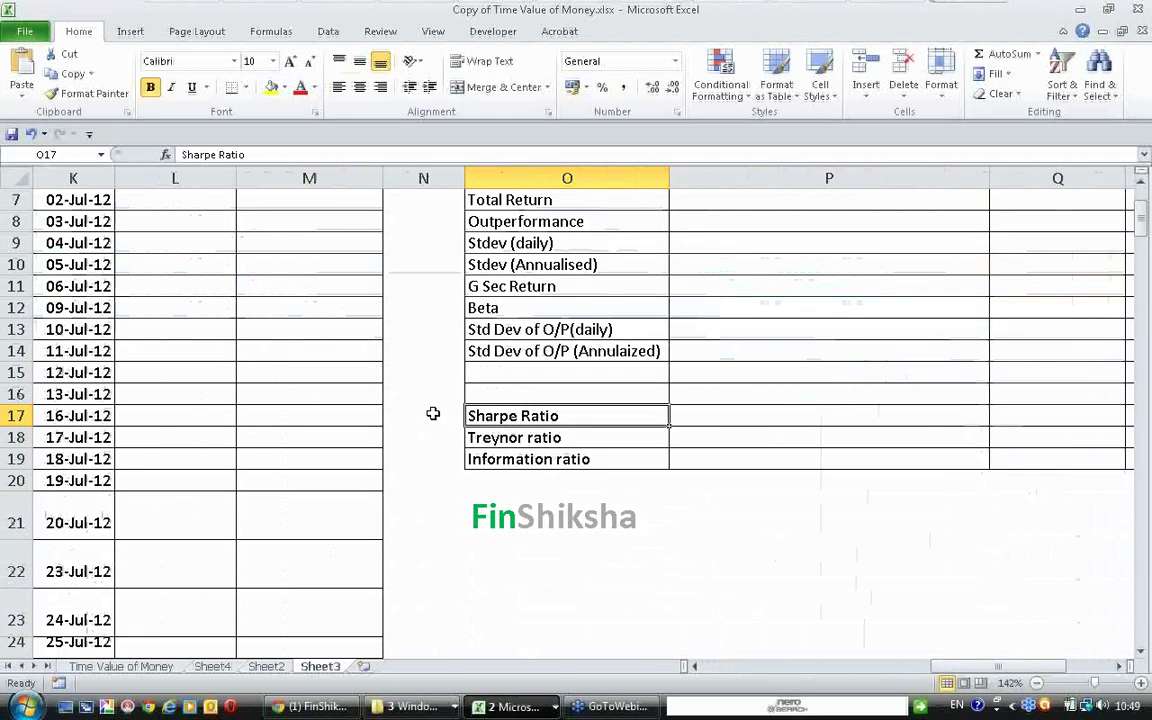
key("shift+Down")
key("shift+Down")
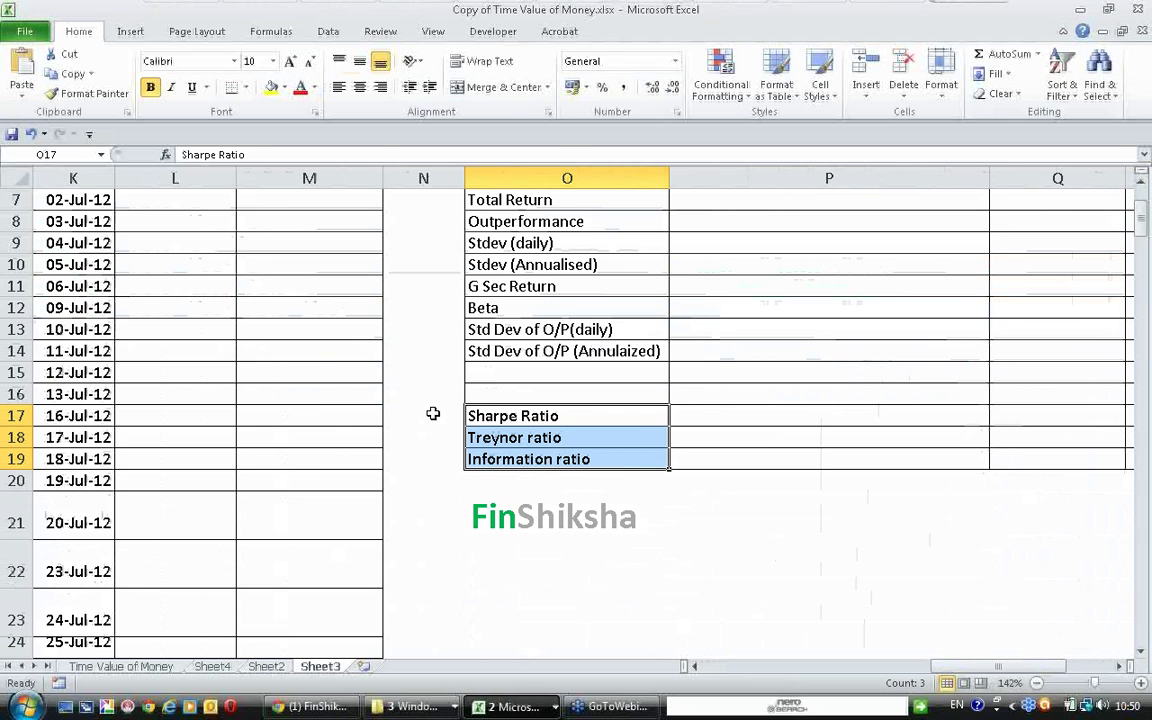
- Return to the NAVs table and examine the S&P BSE SENSEX, HDFC Top 200 and ICICI Pru Focused BlueChip columns
key("ctrl+Left")
key("ctrl+Home")
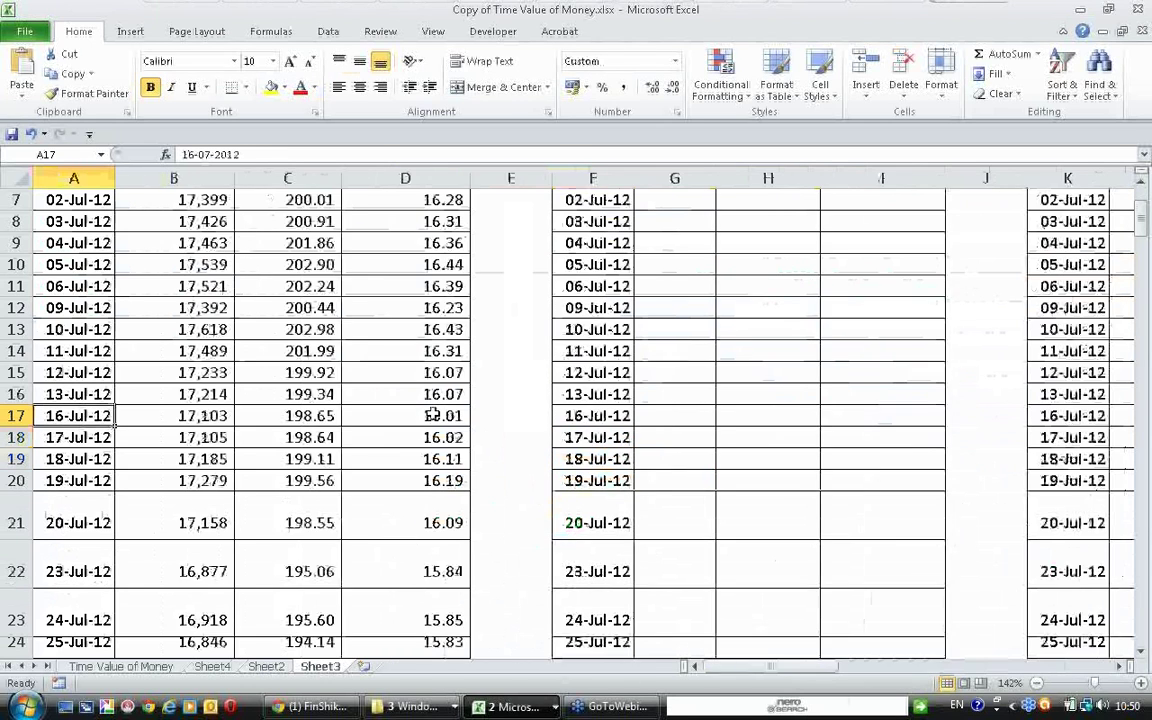
key("Down")
key("Down")
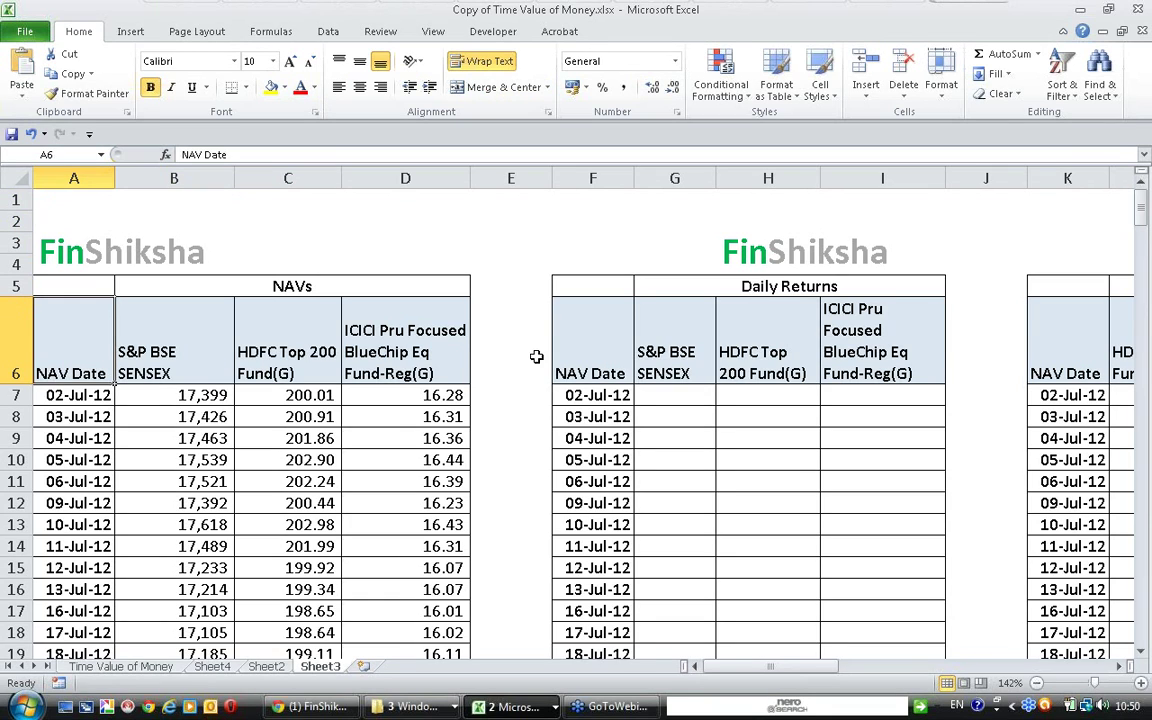
left_click(186, 170)
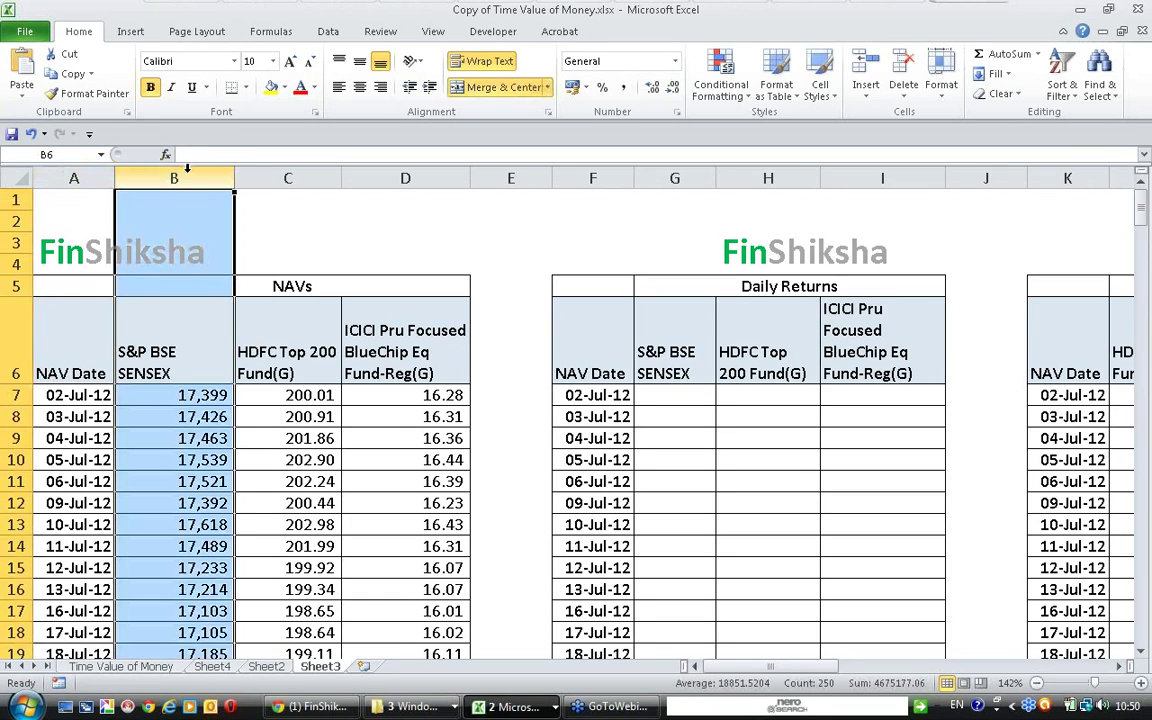
left_click(163, 436)
left_click(288, 366)
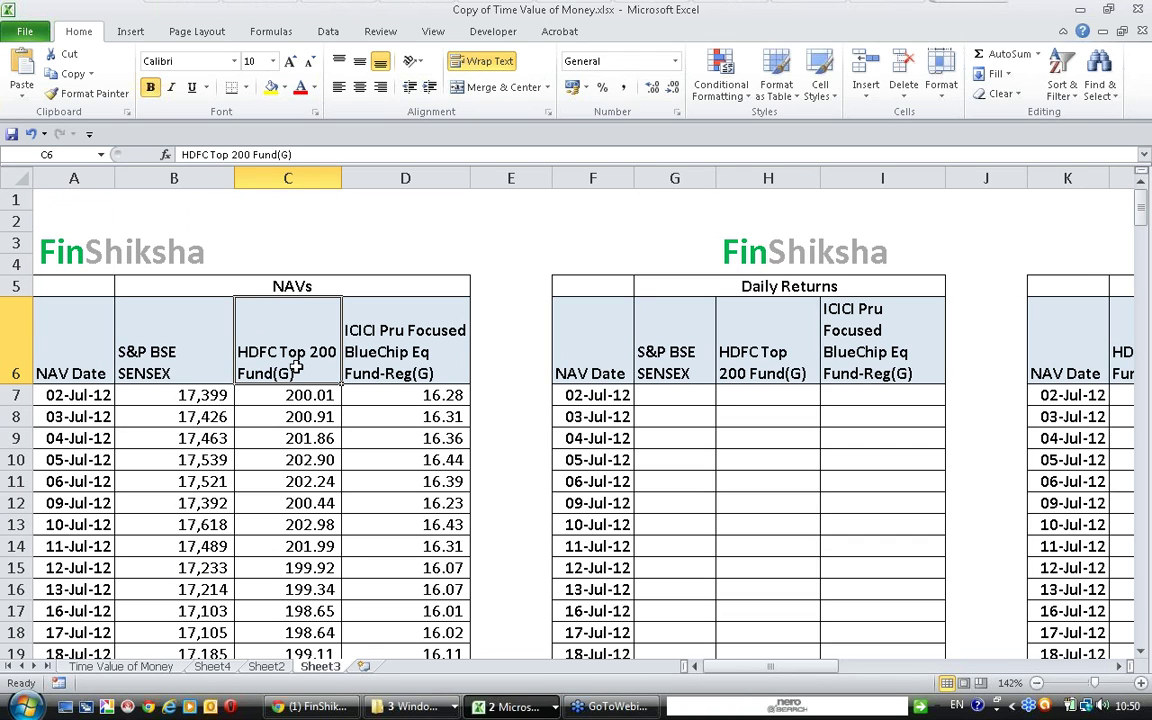
left_click(395, 358)
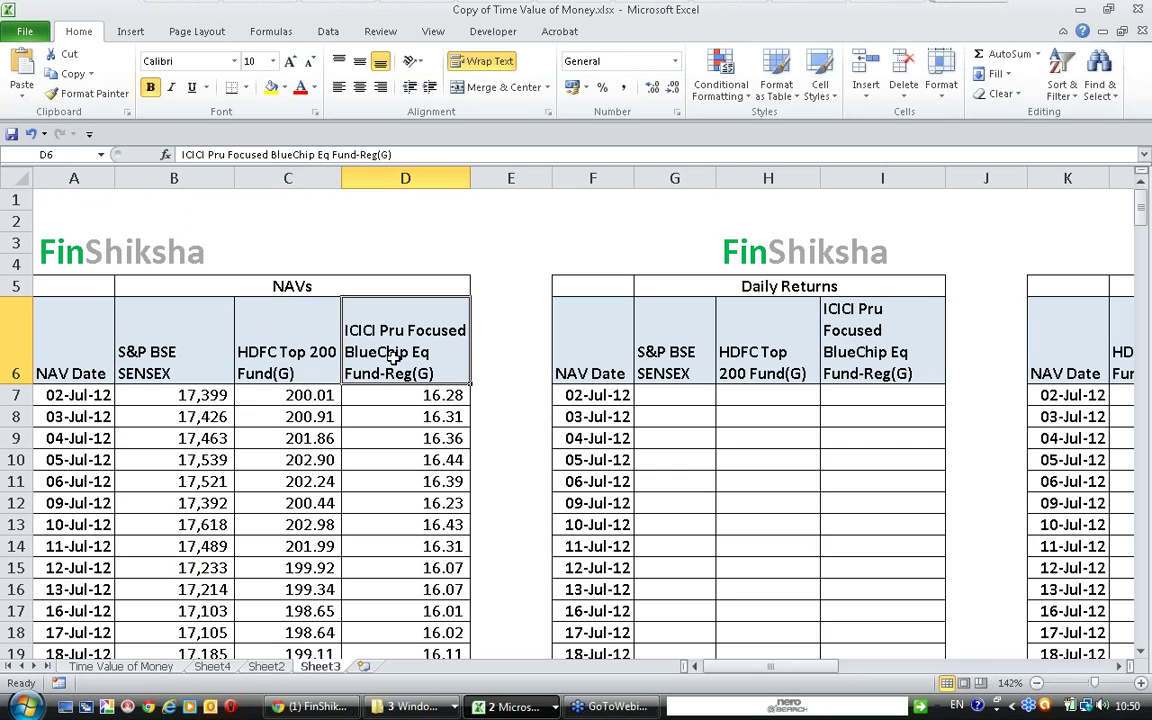
left_click(393, 436)
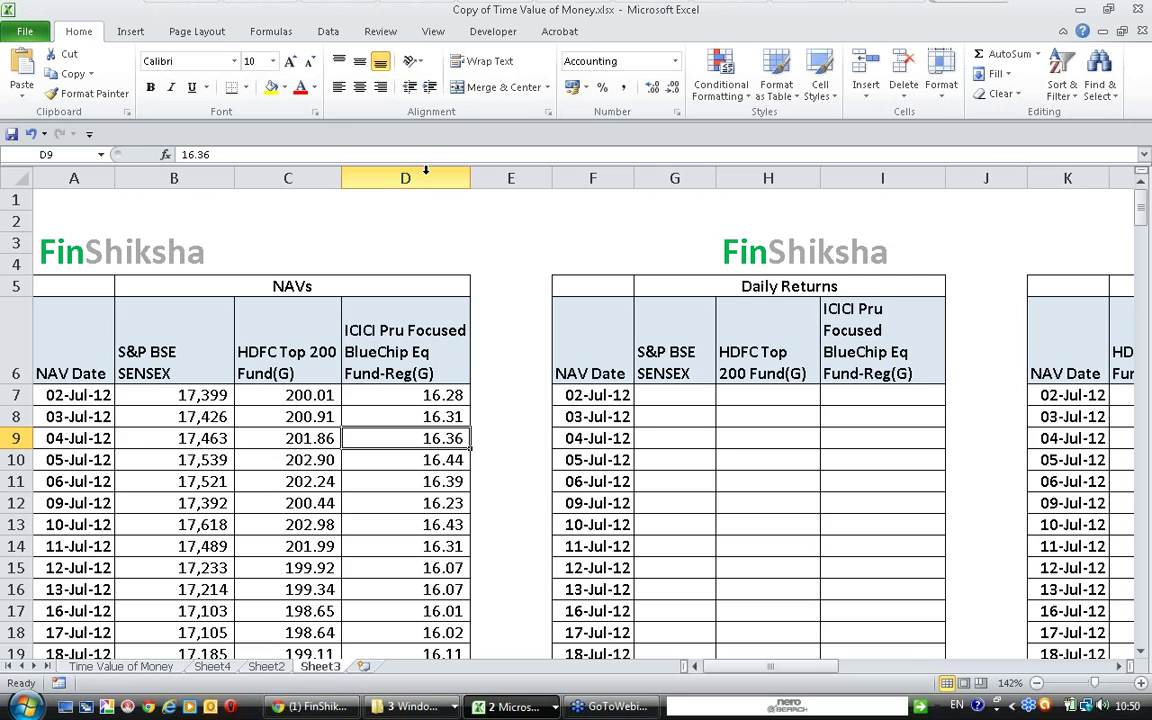
- Check the period covered by the NAV Date column from its first to its last entry and return to the table header
key("Left")
key("Left")
key("Left")
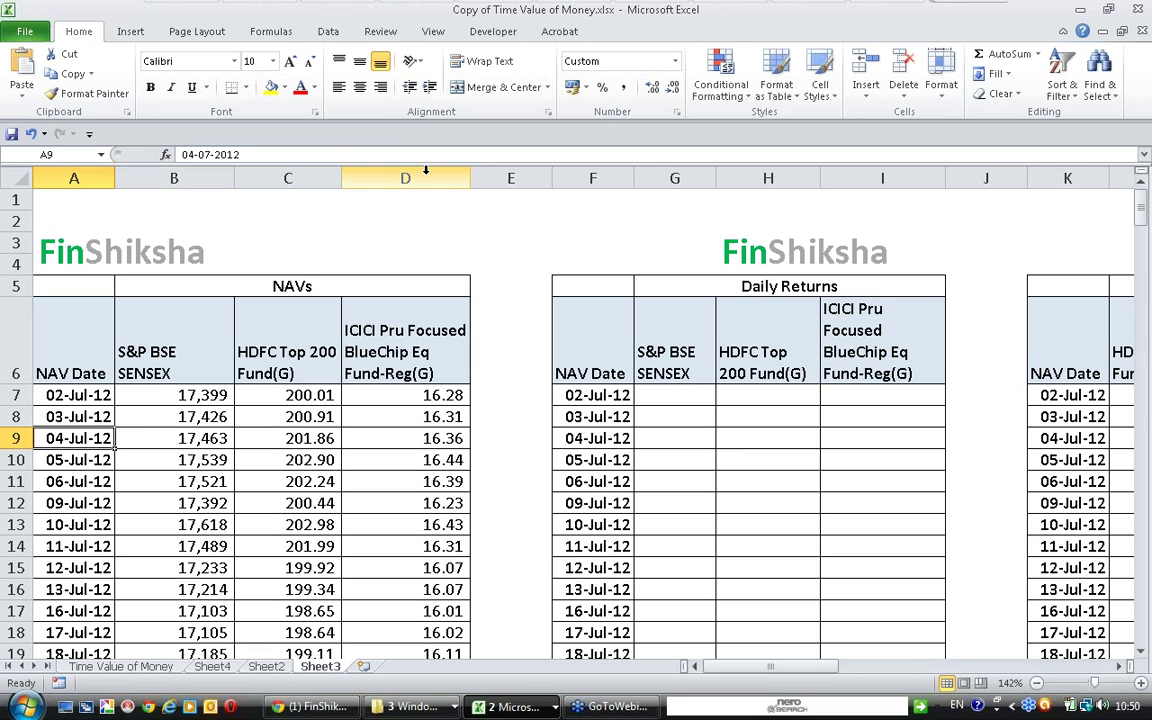
key("Up")
key("Up")
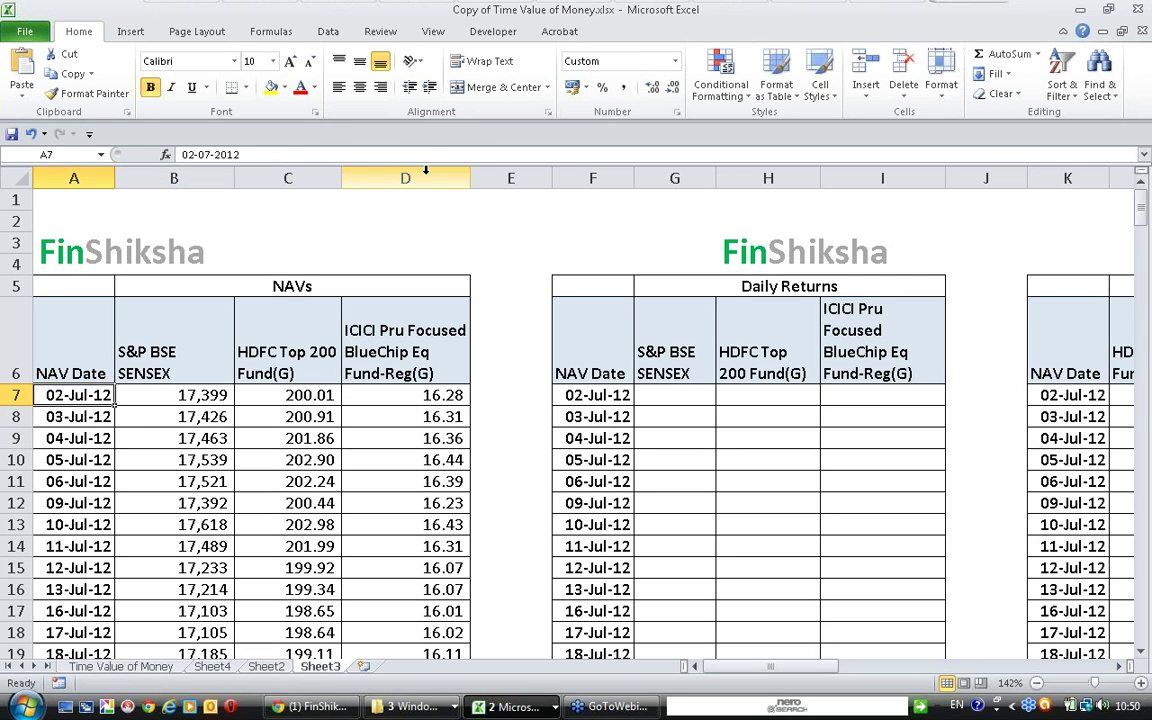
key("ctrl+Down")
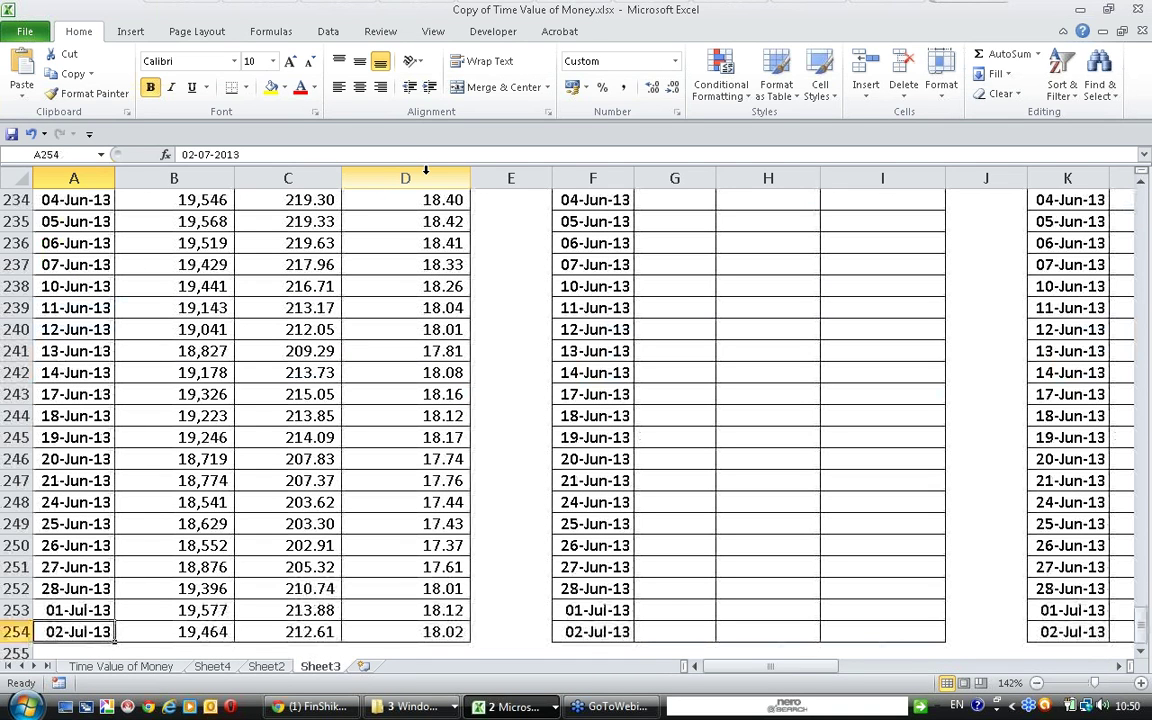
key("Down")
key("ctrl+Home")
key("Down")
key("Down")
key("Down")
key("Down")
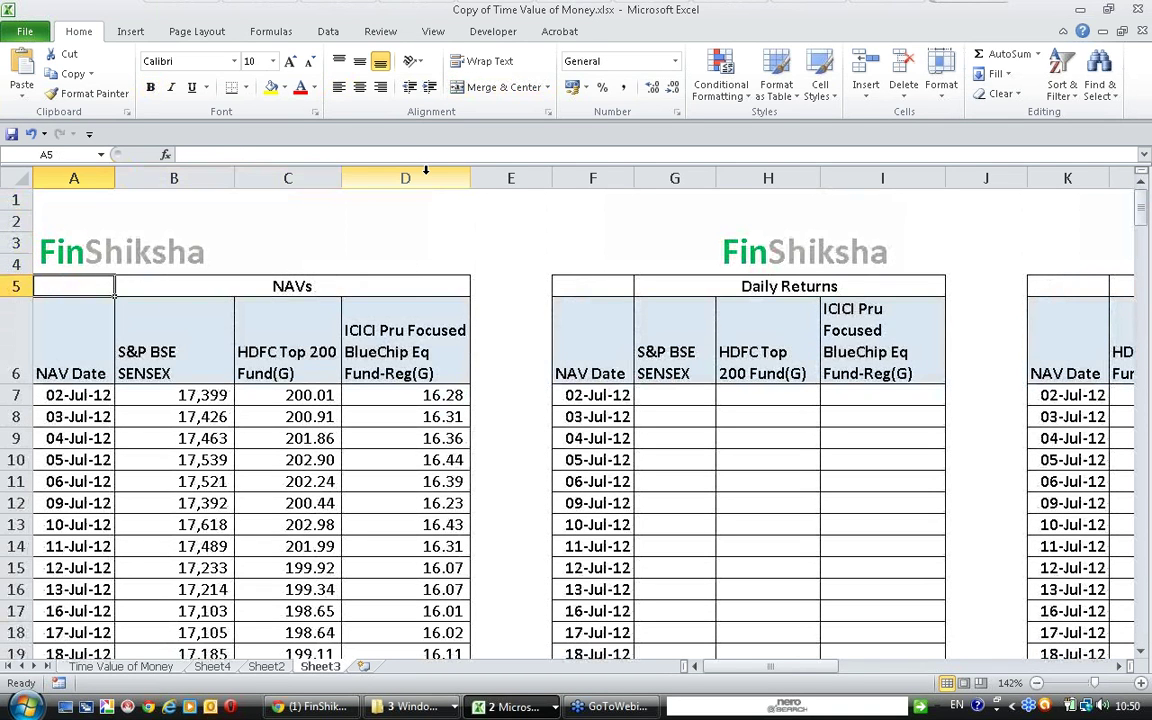
- Review the empty Daily Returns and Outperformance tables and go on to the summary table in columns O to R
key("Right")
key("Right")
key("Right")
key("Right")
key("Right")
key("Right")
key("Right")
key("Right")
key("Right")
key("Right")
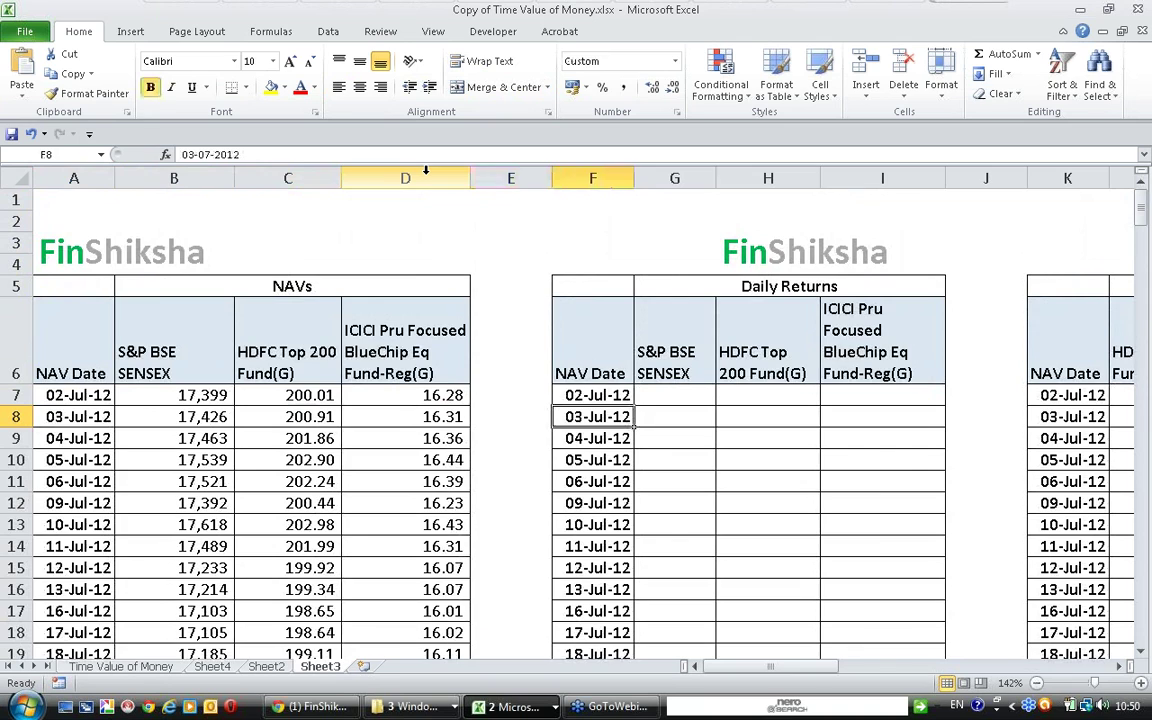
key("Right")
key("Right")
key("Right")
key("Right")
key("Right")
key("Right")
key("Right")
key("Right")
key("Left")
key("Left")
key("Left")
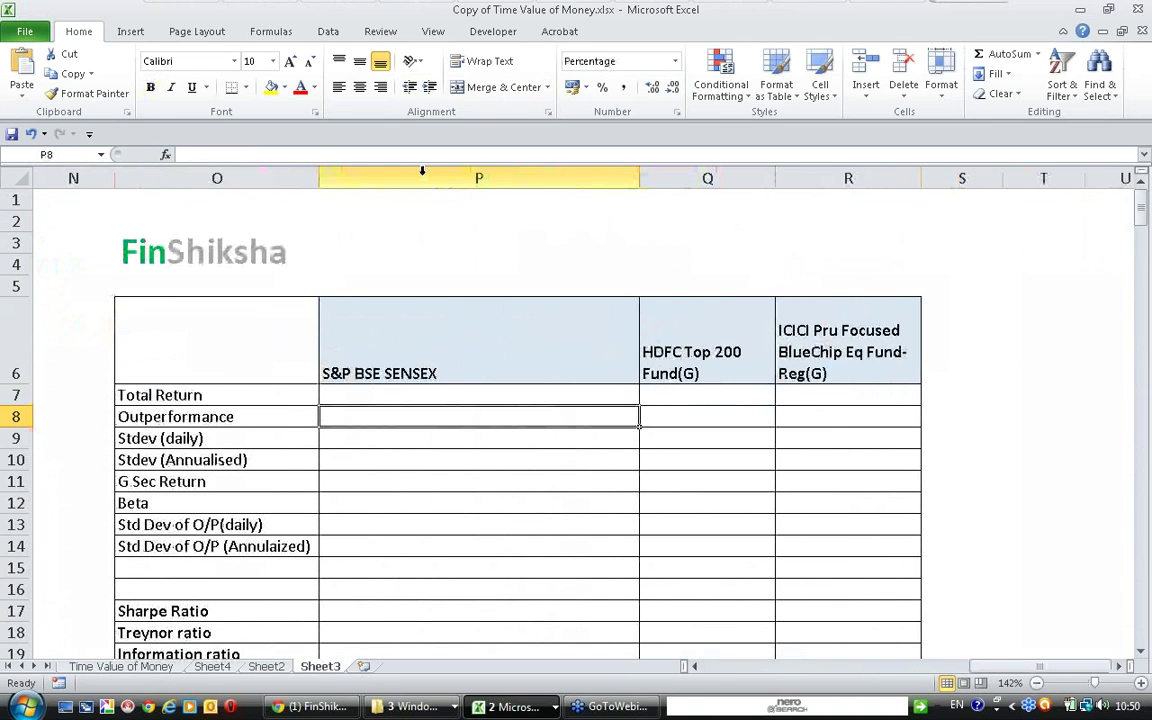
- Write the Sharpe ratio formula note "(Rp-Rf)/(annualised Std dev of daily returns)" in cell P23 below the summary table
scroll(420, 172, "down", 2)
left_click(399, 614)
scroll(404, 609, "down", 2)
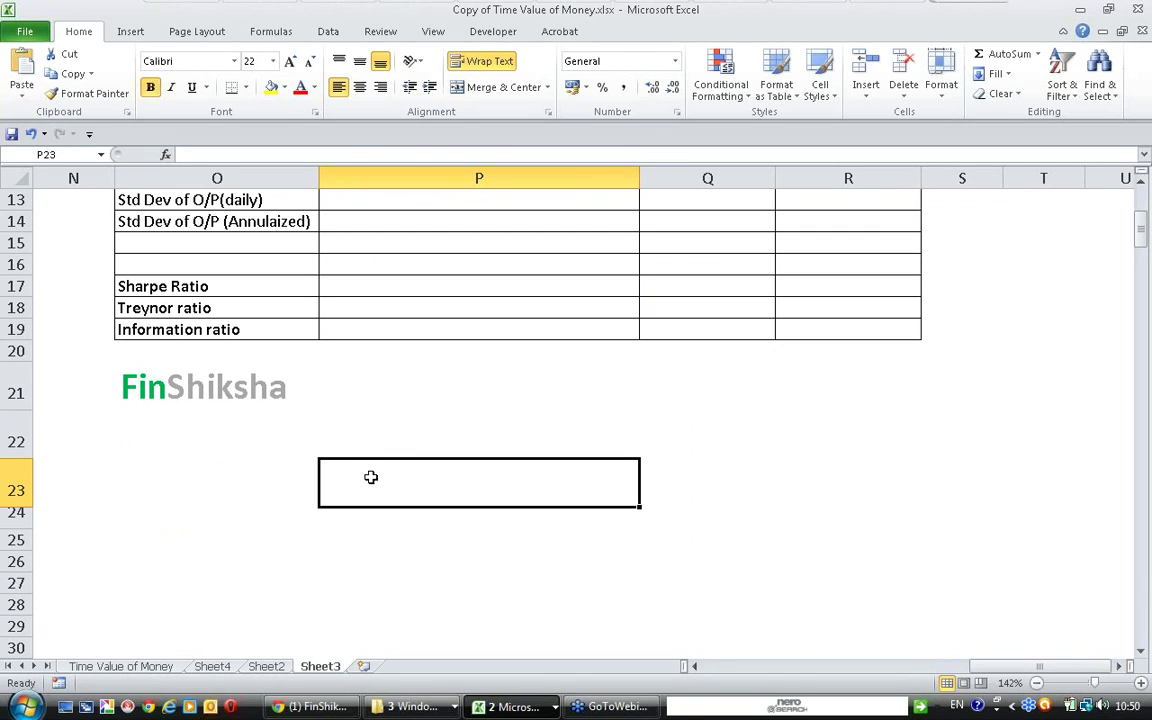
type("(R")
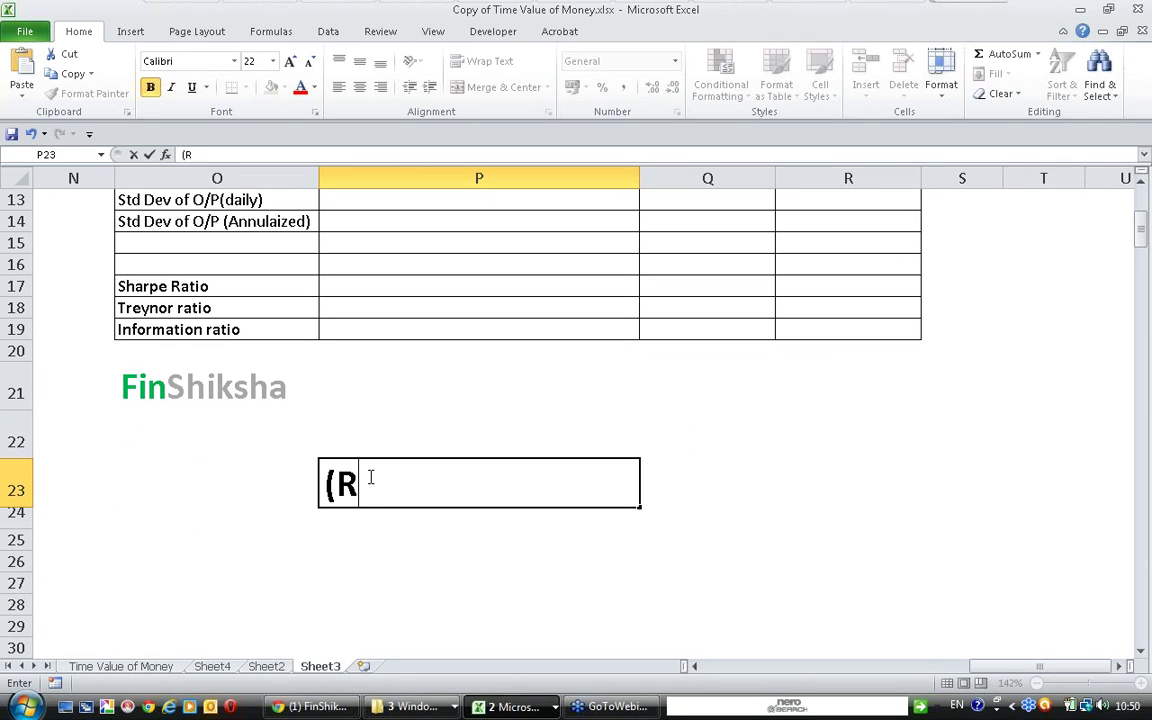
type("p-Rf")
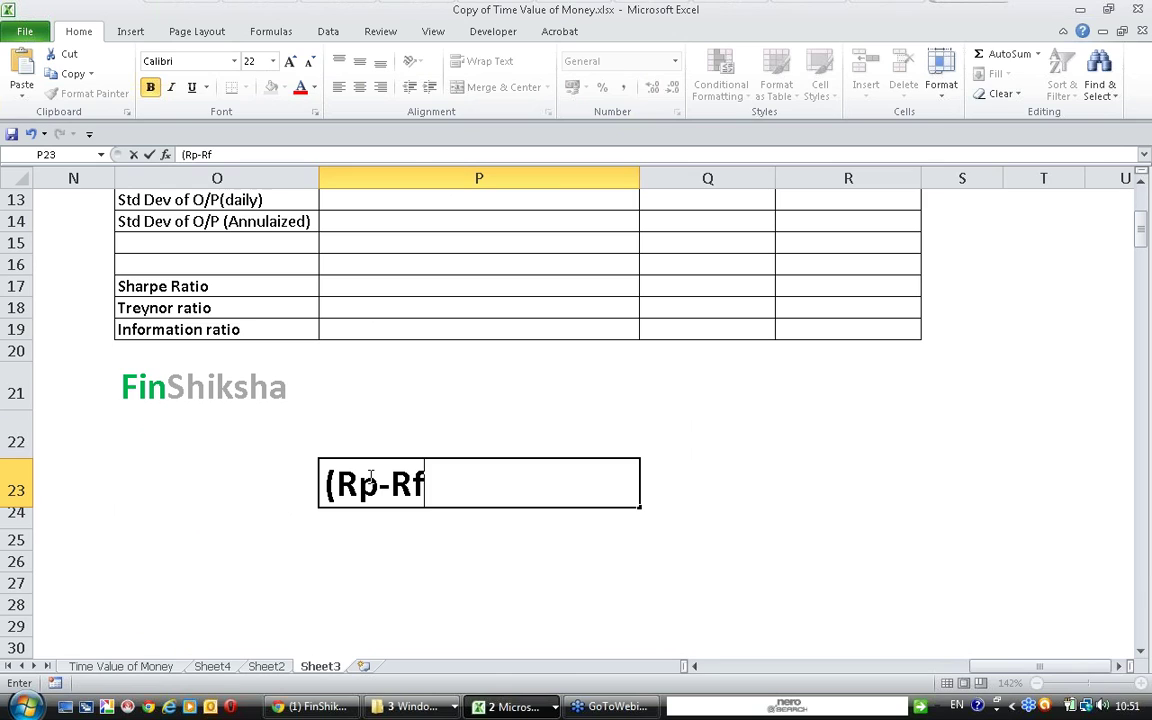
type(")/")
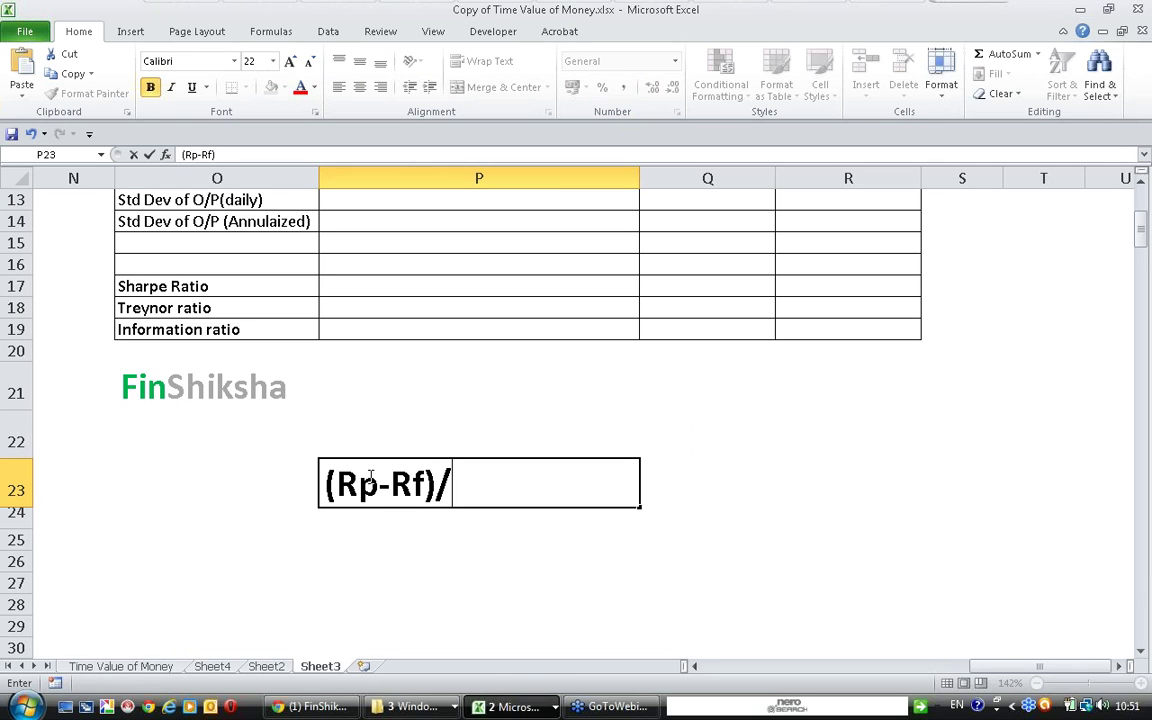
type("(annualise")
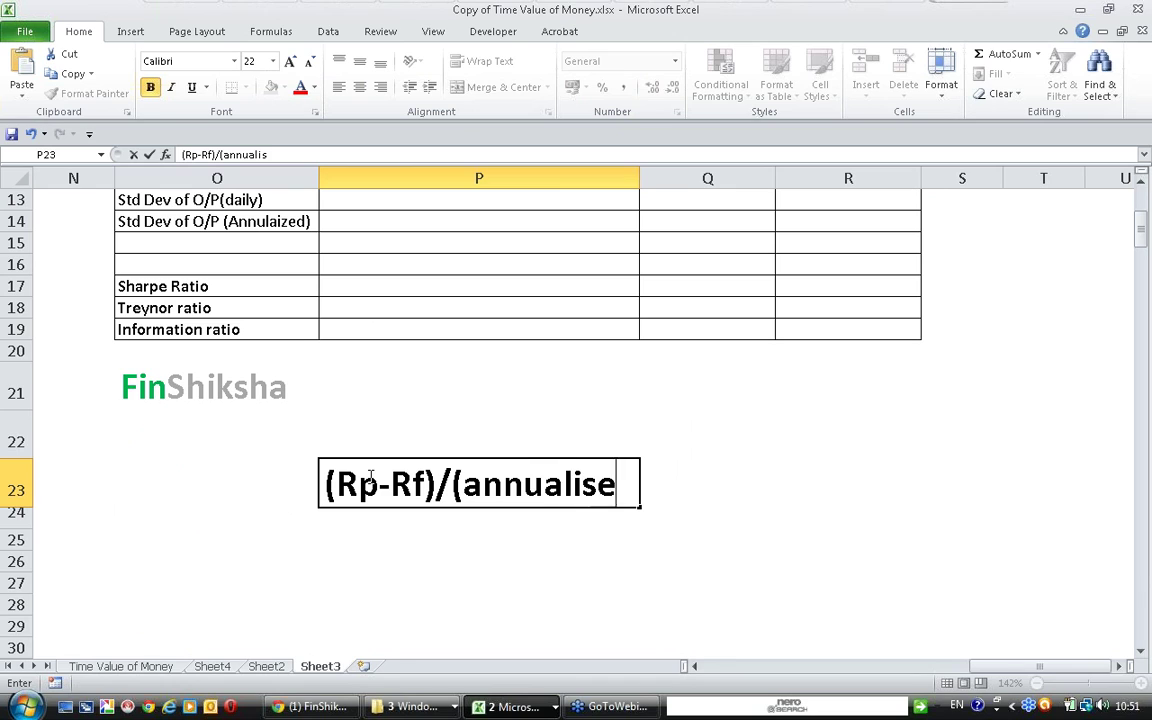
type("d S")
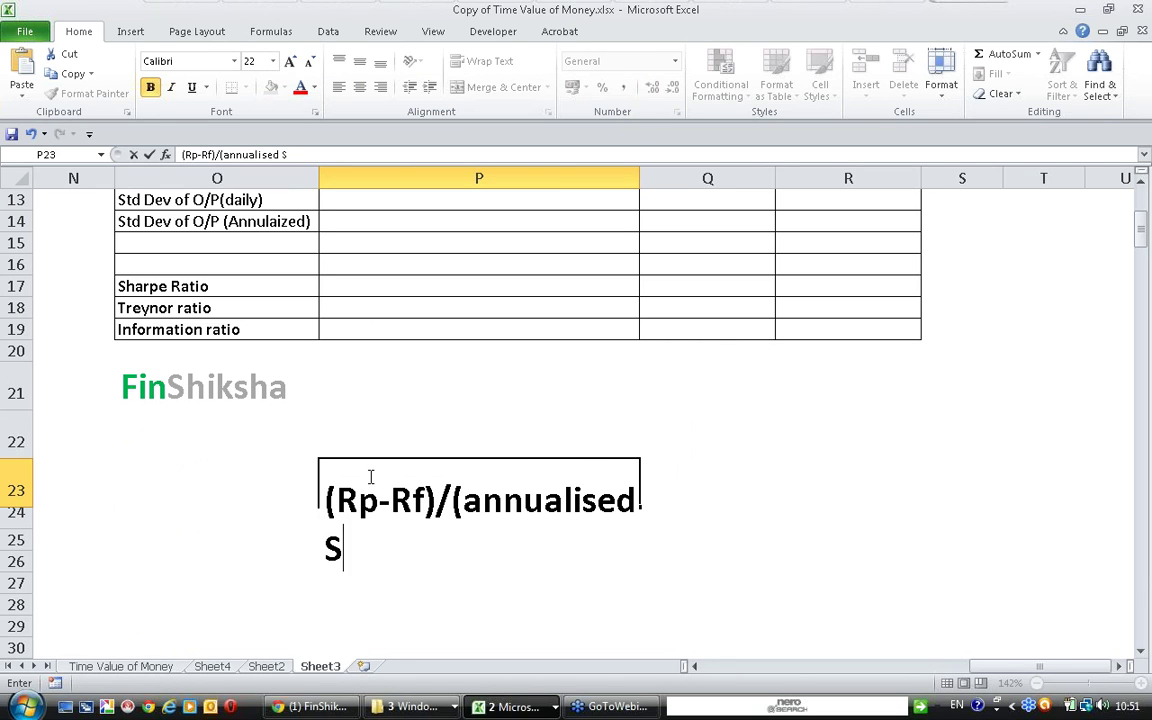
type("td dev")
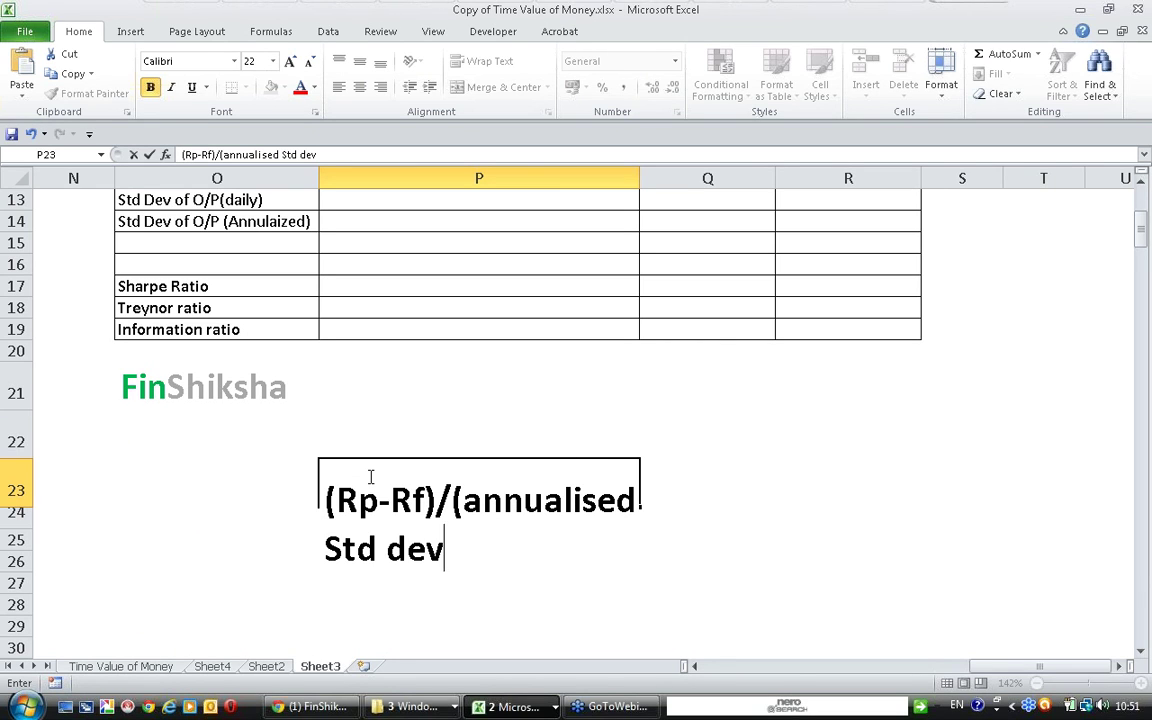
type(" of dai")
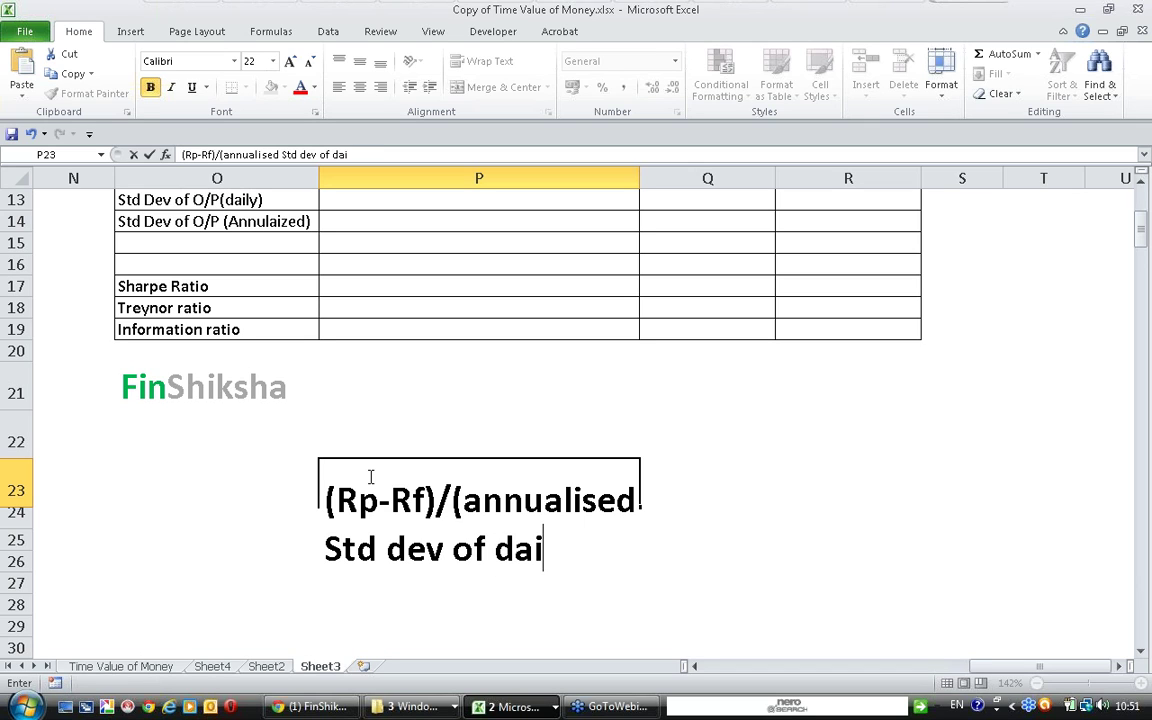
type("ly retur")
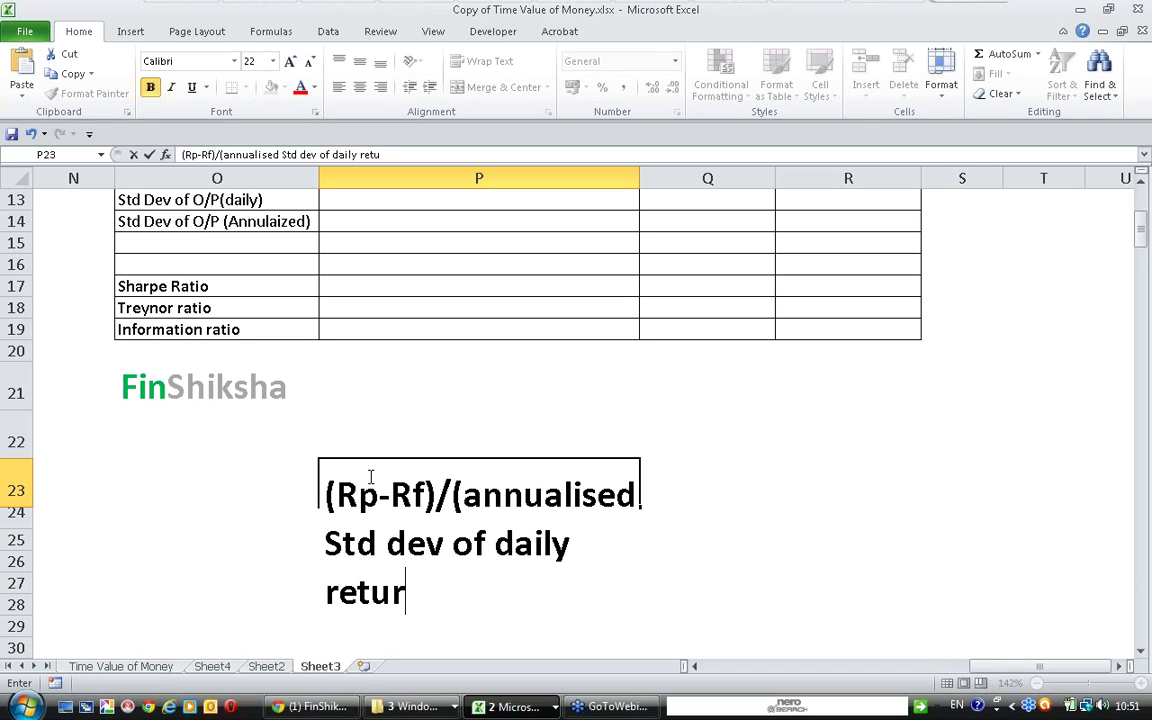
type("ns)")
key("Return")
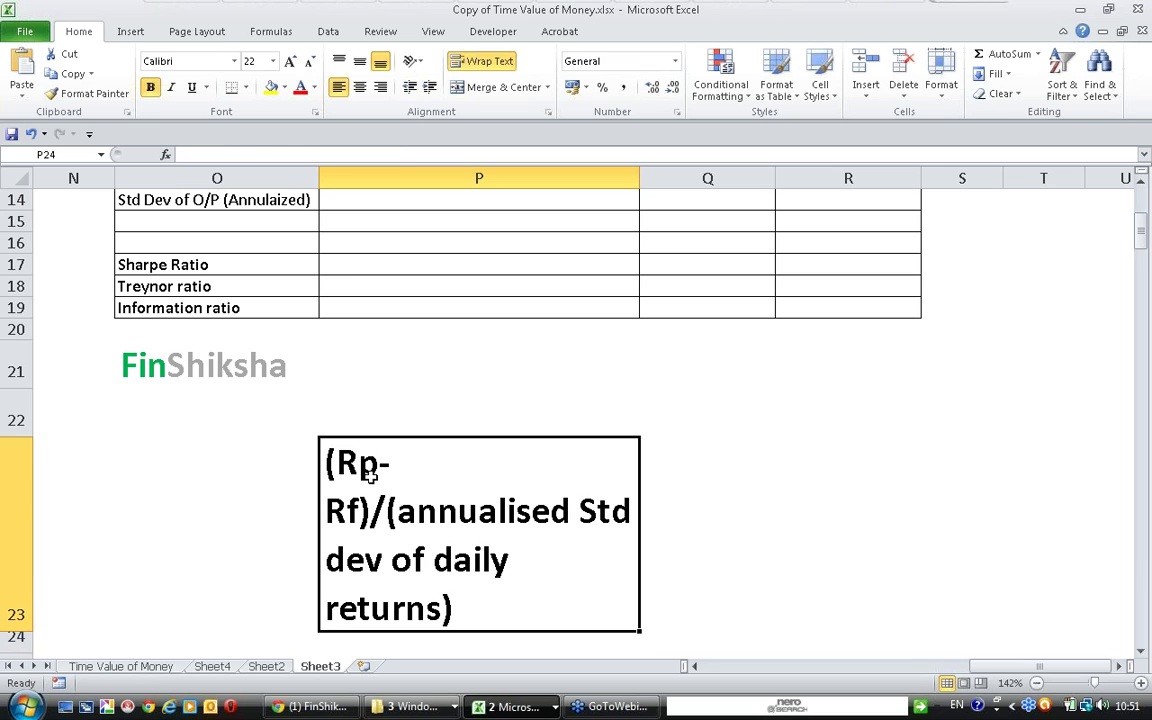
left_click(370, 477)
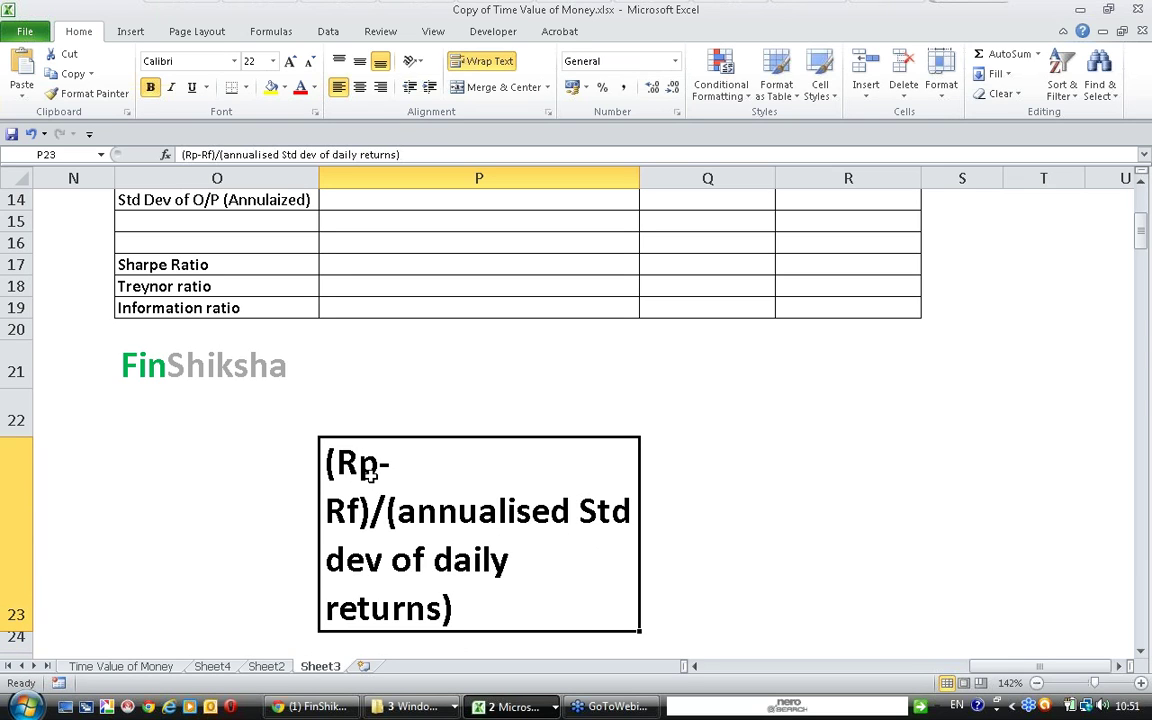
- Enter 8.3% as the G Sec Return in the S&P BSE SENSEX column, cell P11
scroll(370, 477, "up", 3)
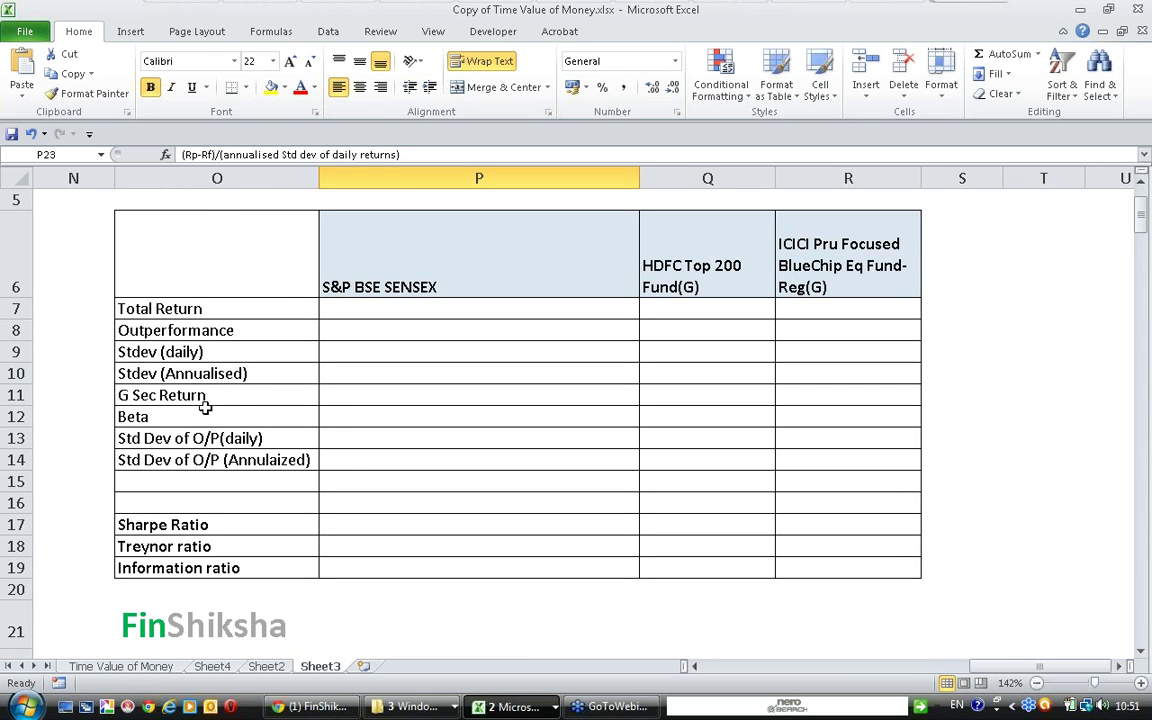
left_click(349, 393)
type("8.3")
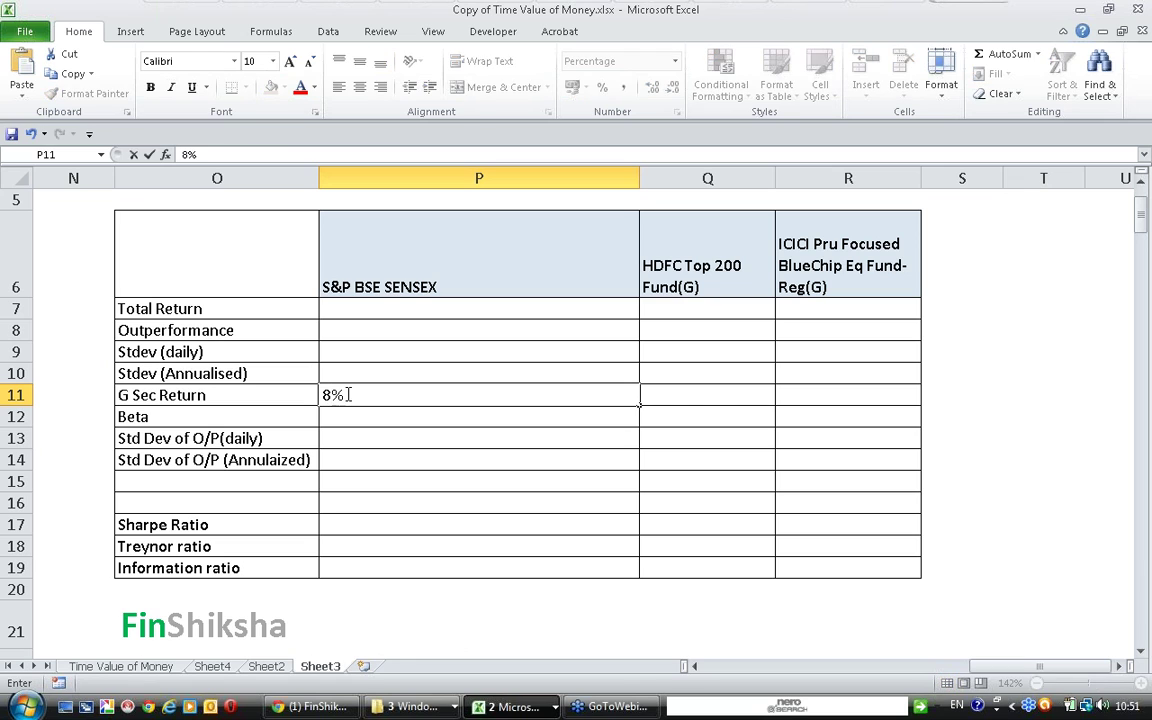
key("Return")
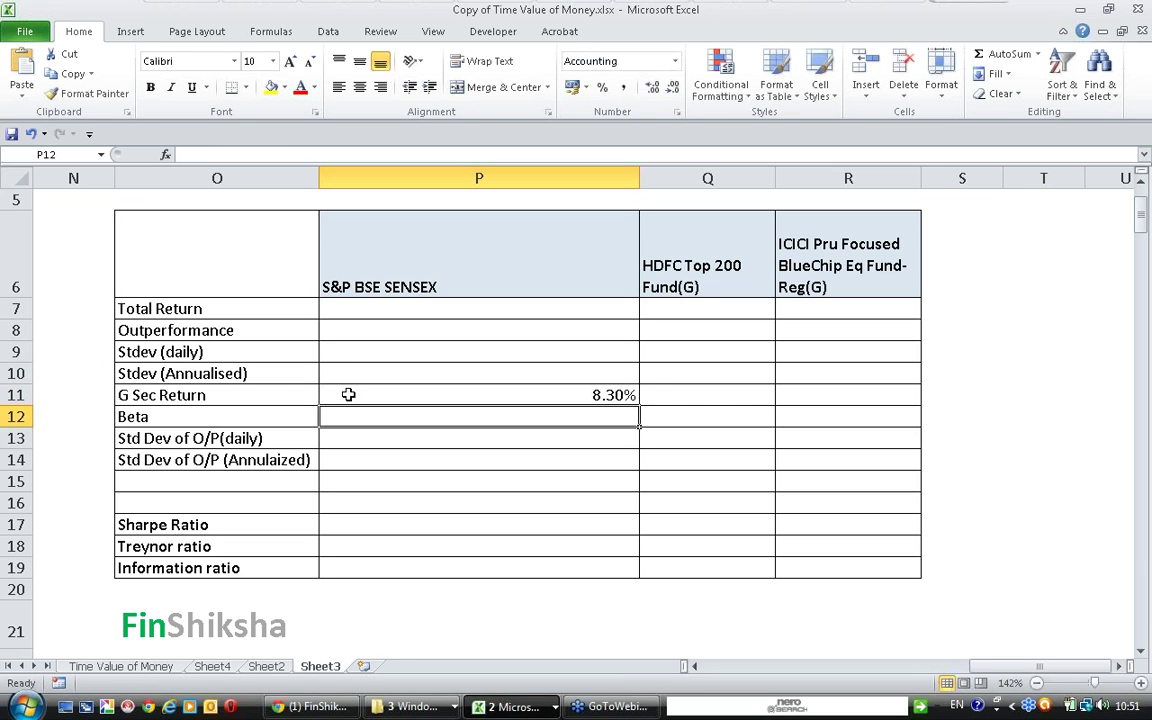
- Review the formula note in P23 and select the S&P BSE SENSEX Total Return cell, P7
scroll(348, 395, "down", 5)
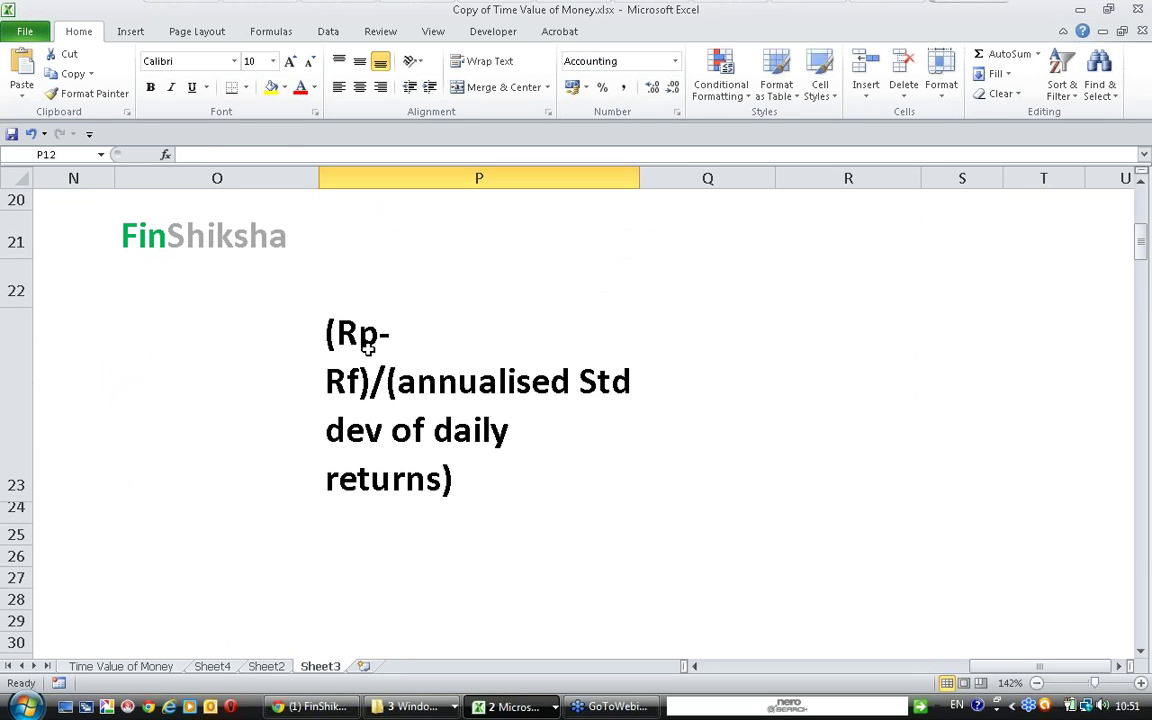
left_click(368, 342)
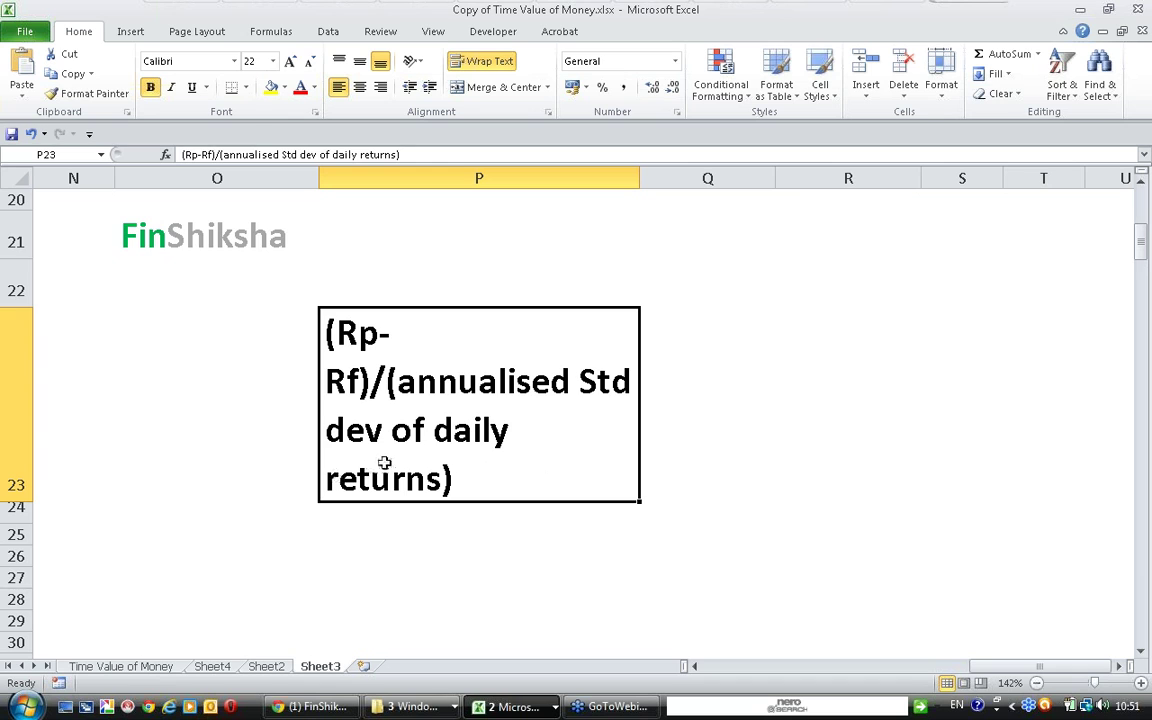
scroll(386, 463, "up", 1)
scroll(384, 462, "up", 4)
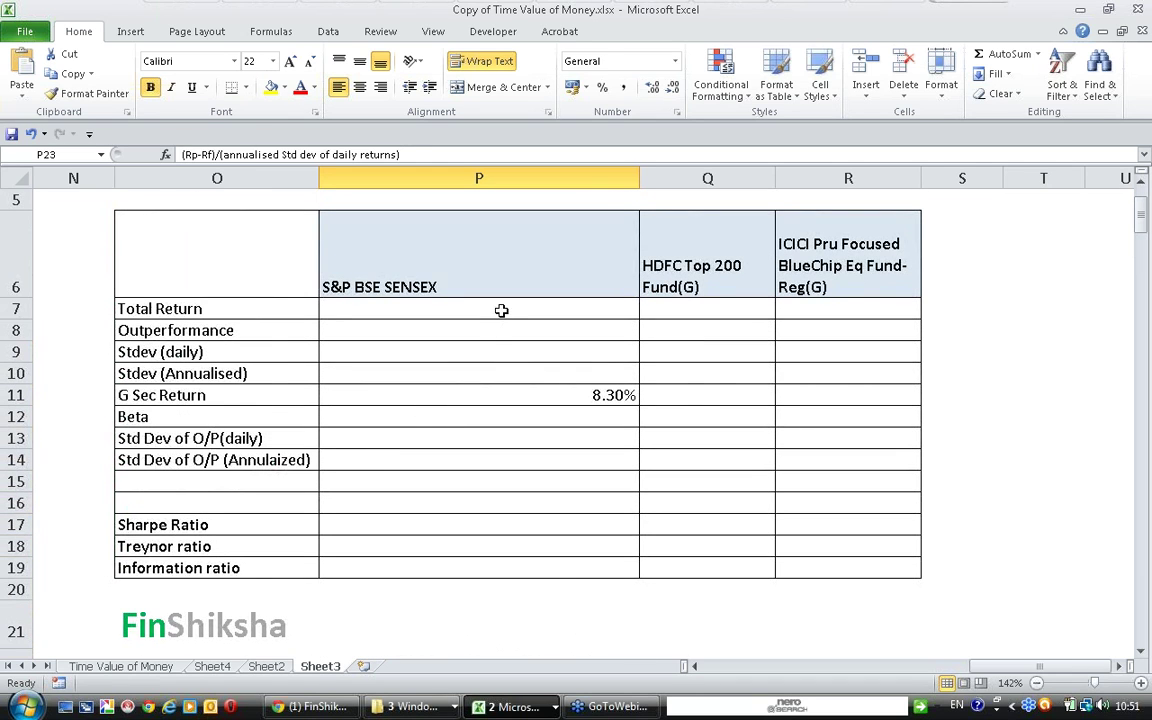
left_click(501, 311)
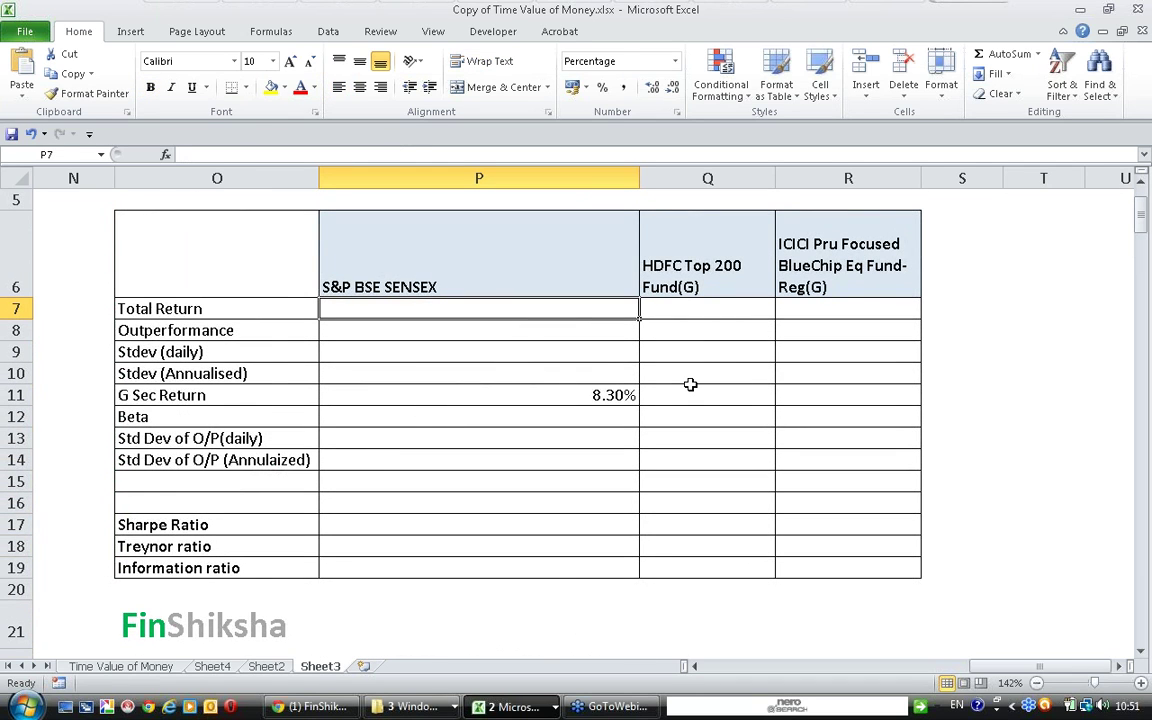
- Calculate the S&P BSE SENSEX Total Return in P7 from its last and first NAVs with =B254/B7-1
type("=")
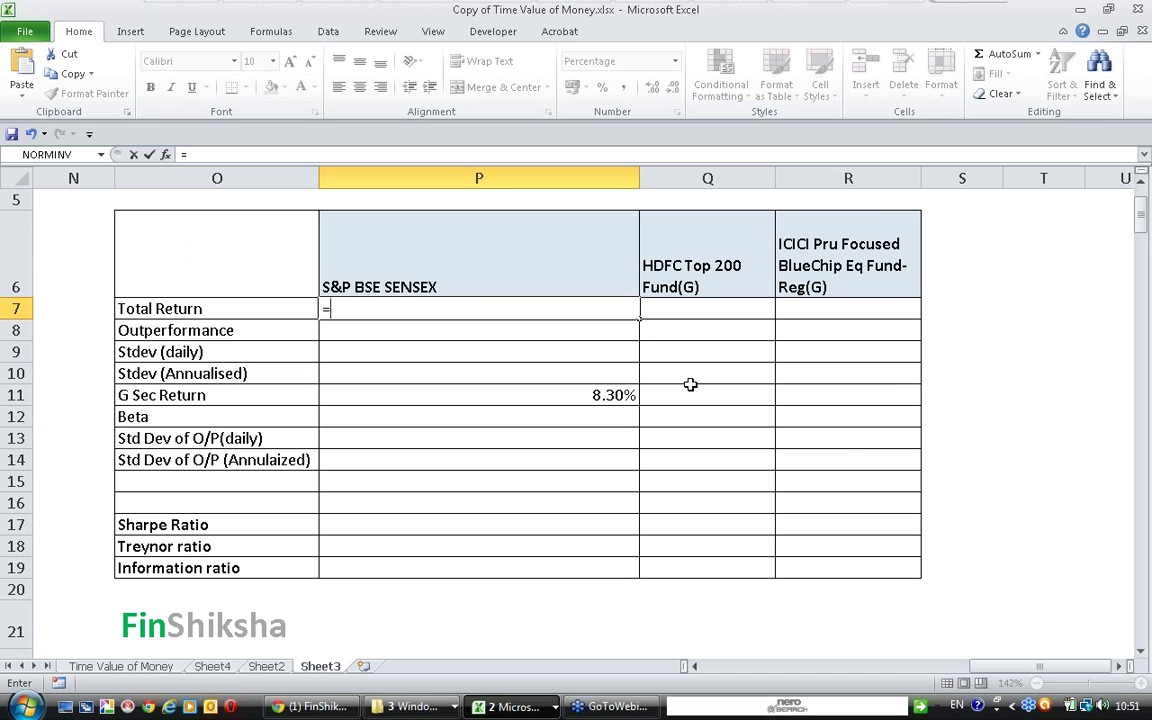
key("ctrl+Left")
key("ctrl+Left")
key("ctrl+Left")
key("ctrl+Left")
key("ctrl+Left")
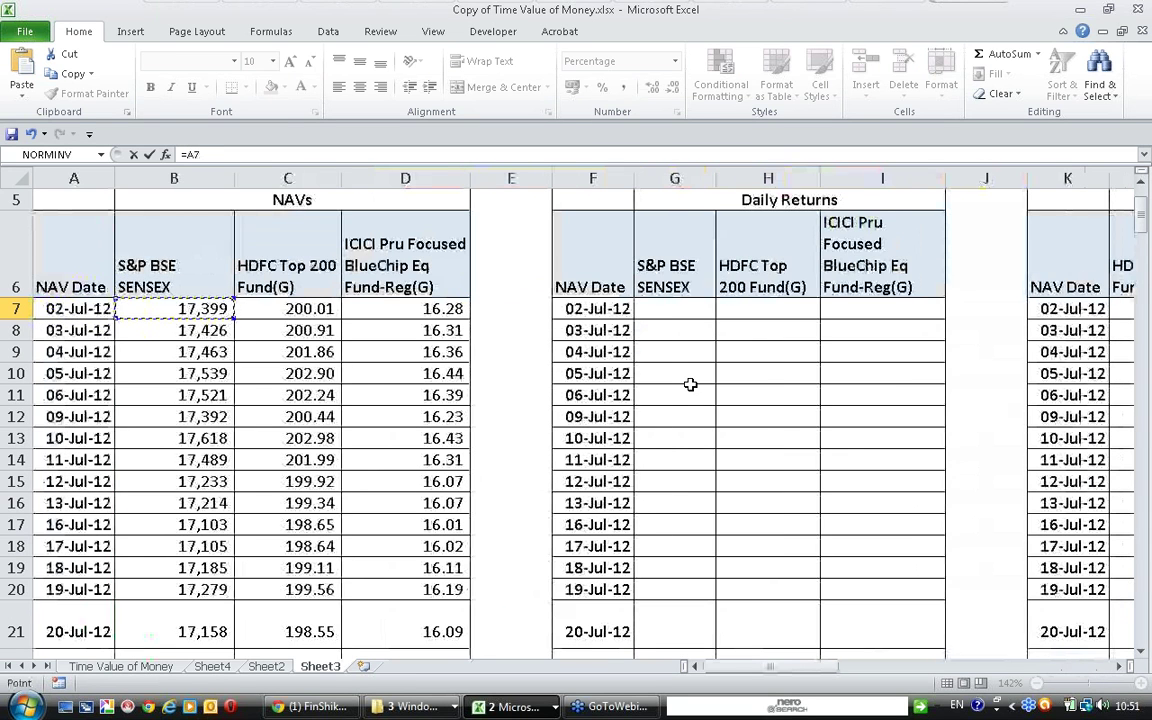
key("Right")
key("ctrl+Down")
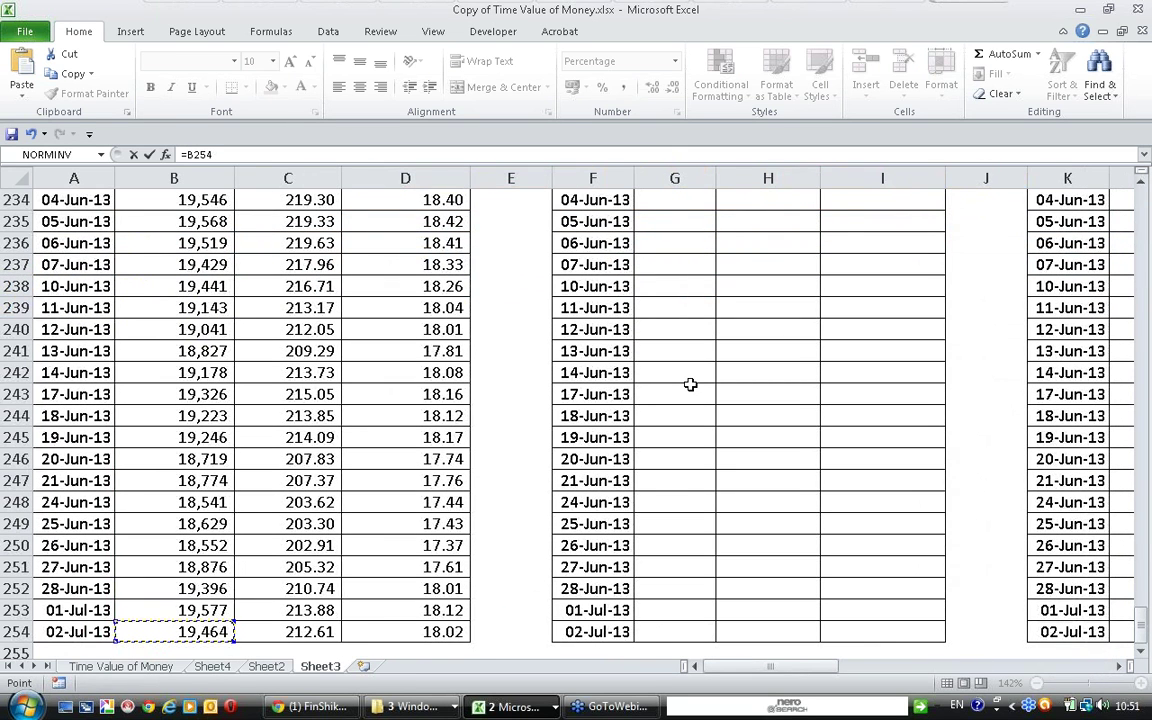
type("/")
left_click(189, 316)
key("ctrl+Up")
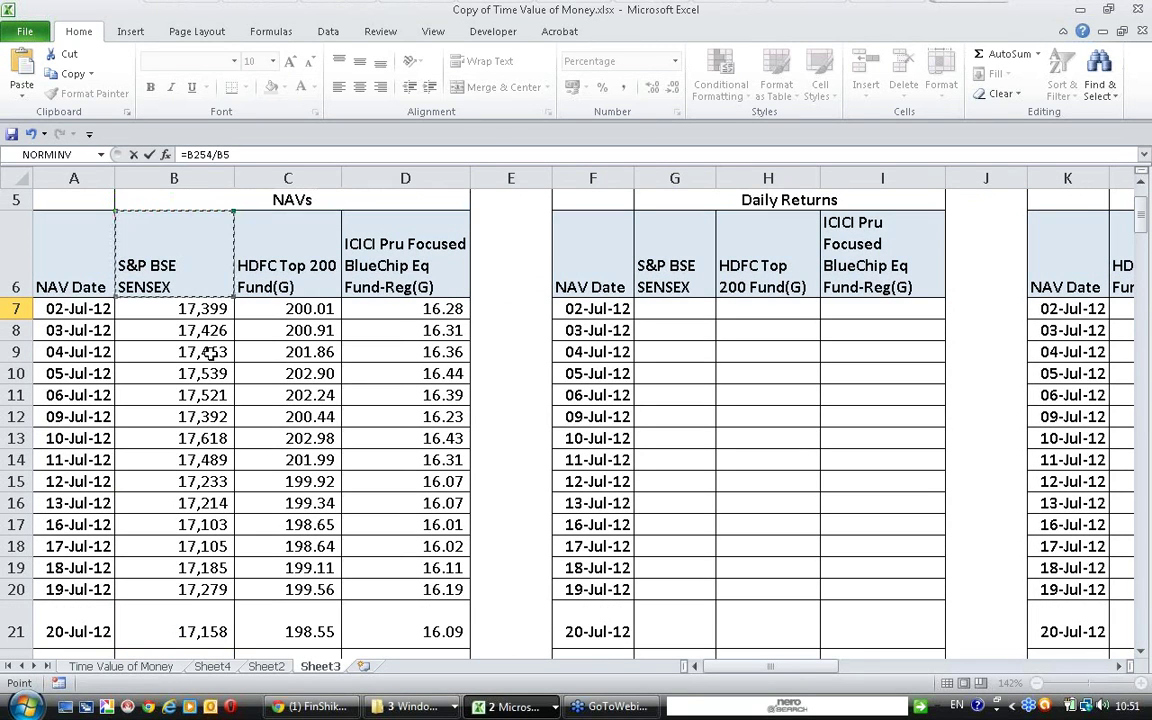
key("Down")
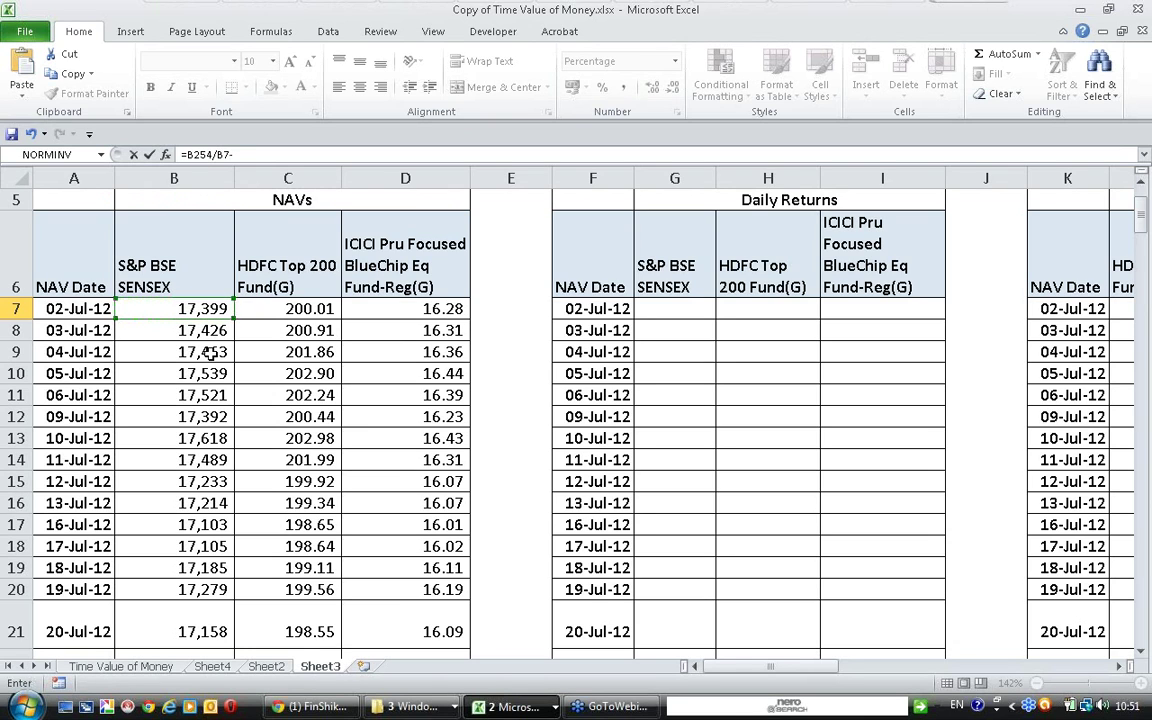
type("-1")
key("Return")
key("Up")
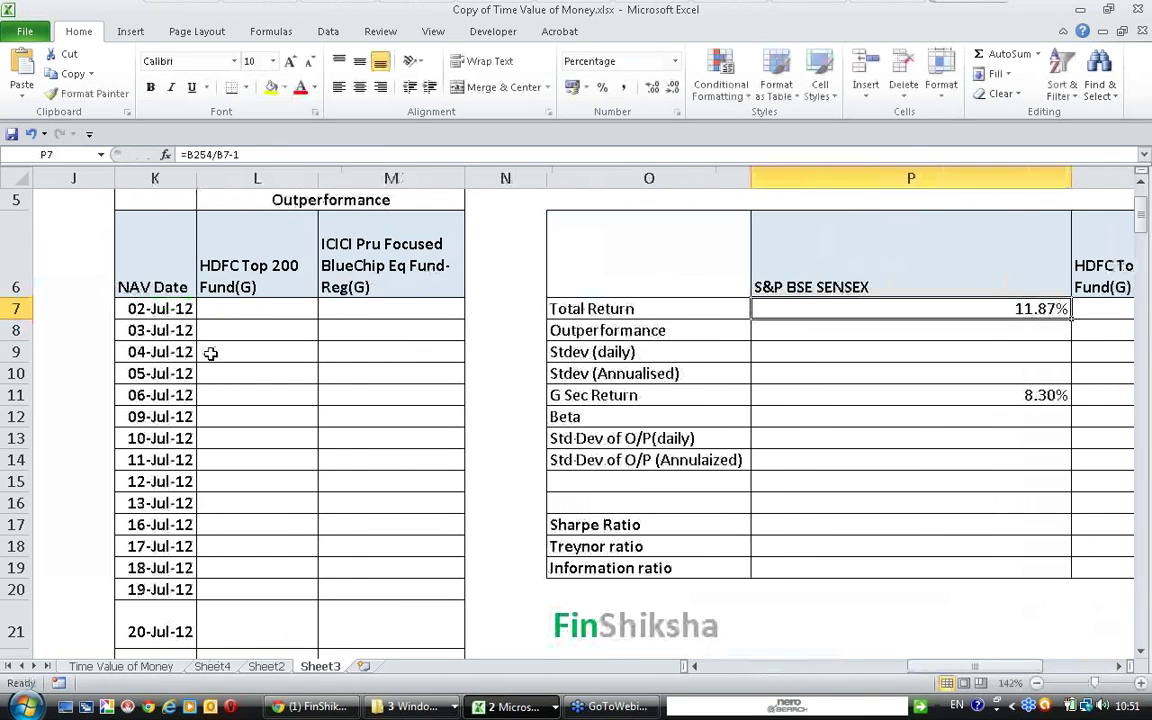
- Calculate the HDFC Top 200 Fund(G) Total Return in Q7 with the formula =C254/C7-1
key("Right")
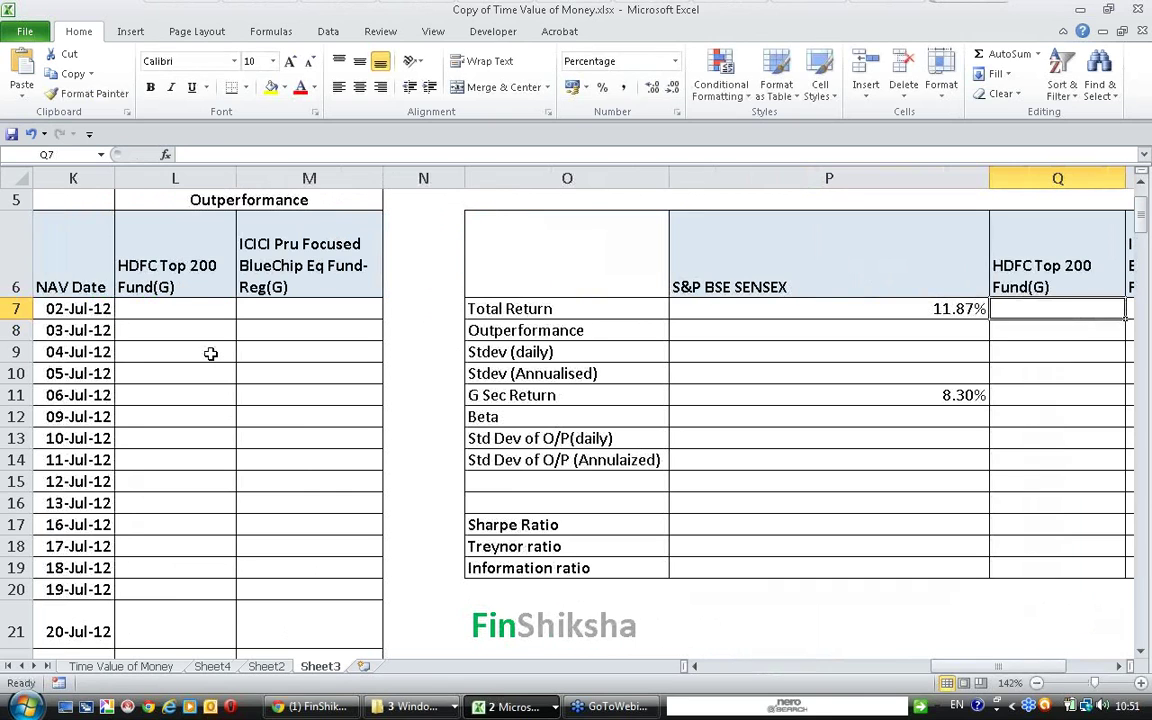
type("=")
key("Left")
key("Home")
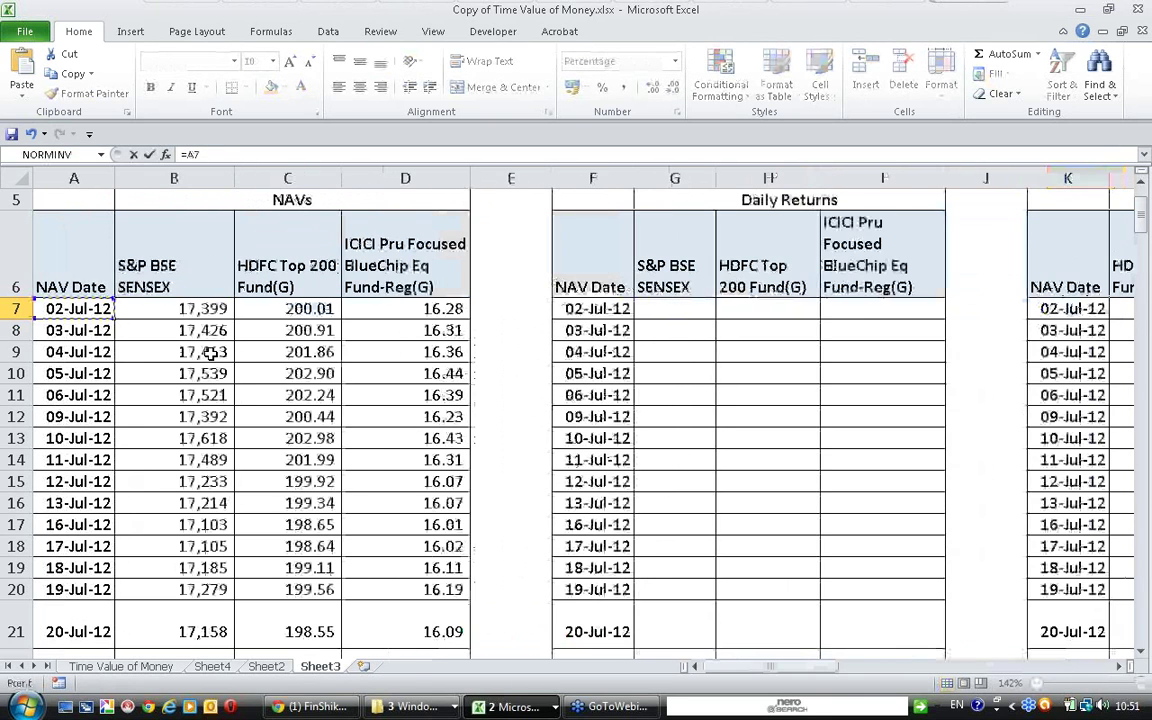
key("Right")
key("Right")
key("ctrl+Down")
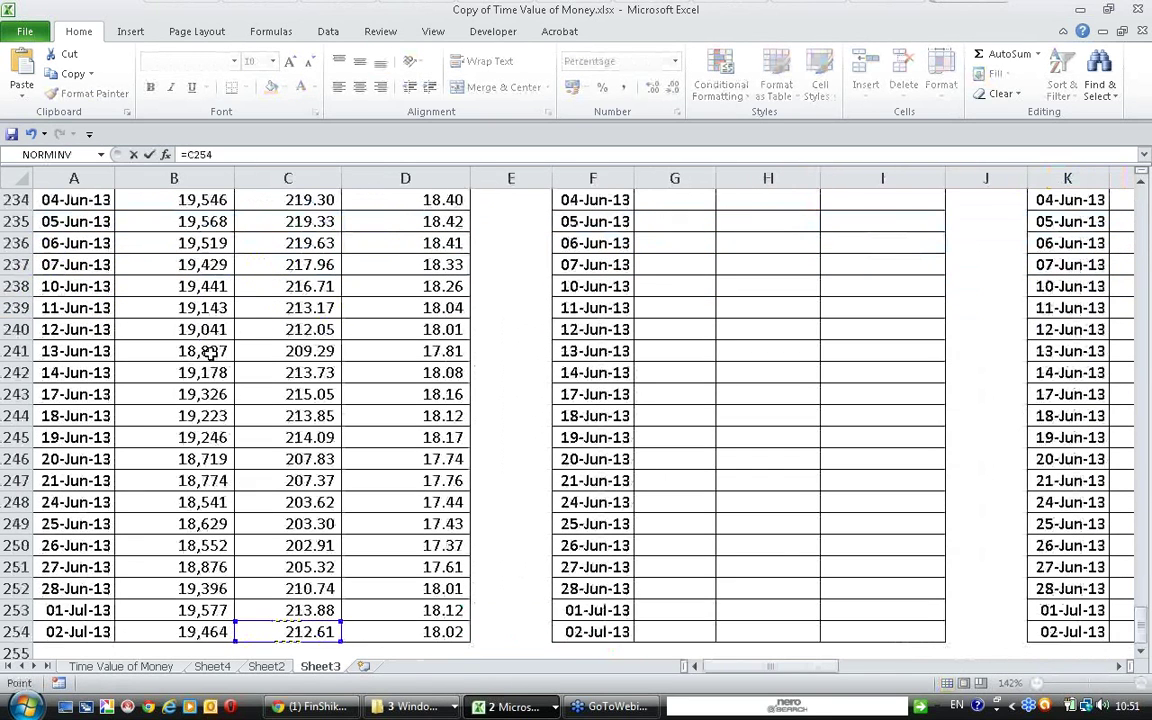
type("/")
key("Left")
key("Home")
key("Up")
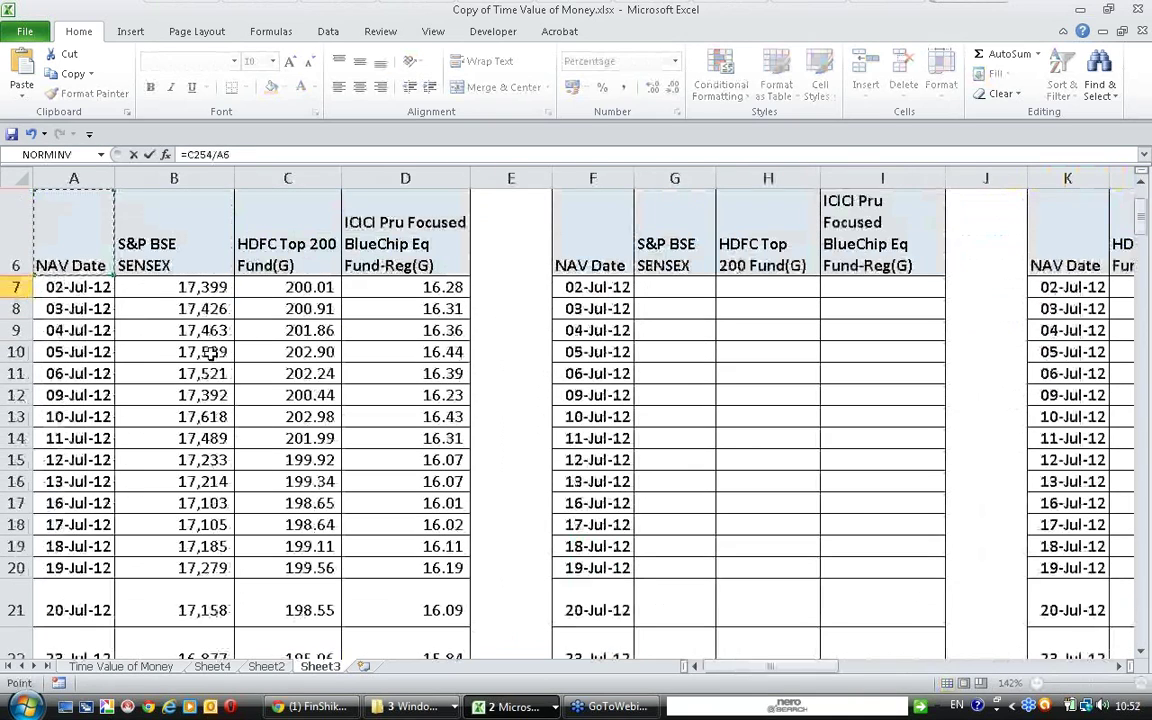
key("Down")
key("Right")
key("Right")
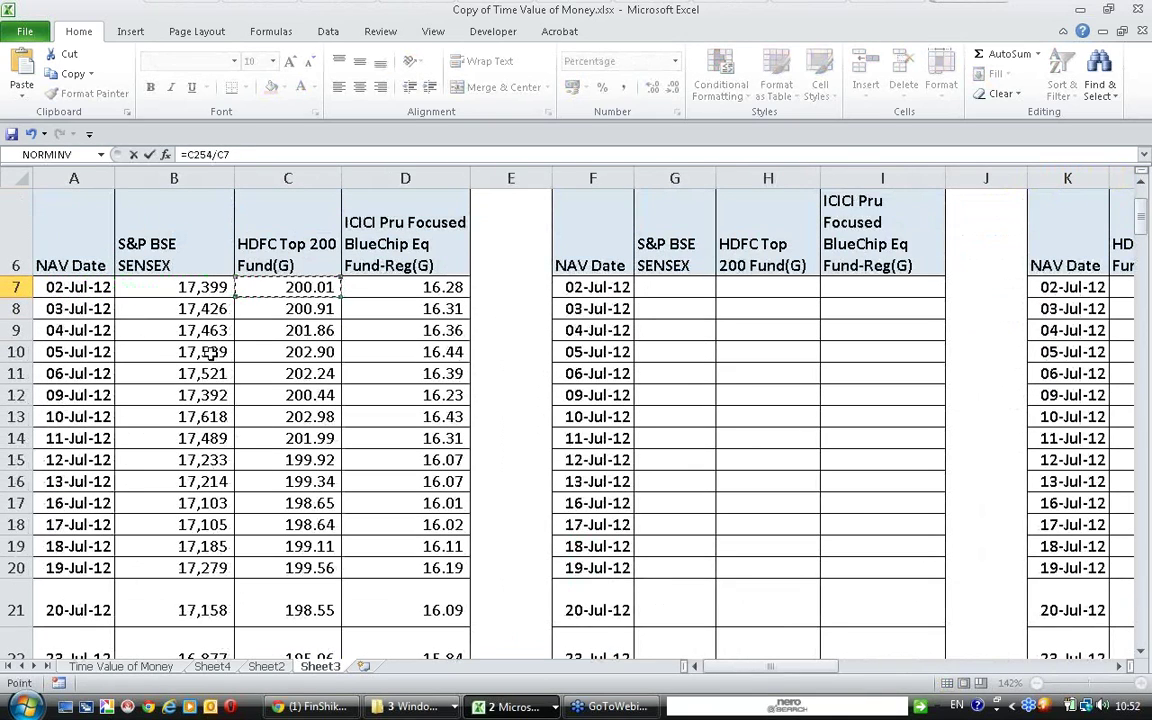
scroll(210, 352, "up", 2)
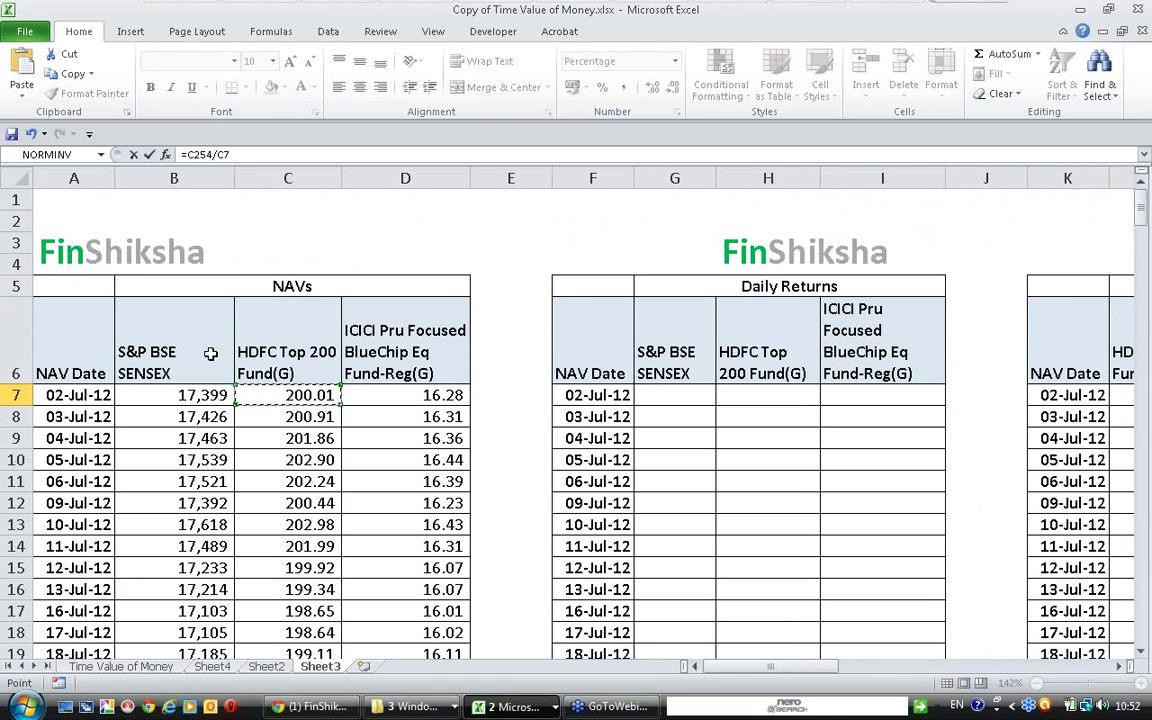
key("F2")
key("Return")
key("Up")
- Calculate the ICICI Pru Focused BlueChip Total Return in R7 with the formula =D254/D7-1
key("Right")
type("=")
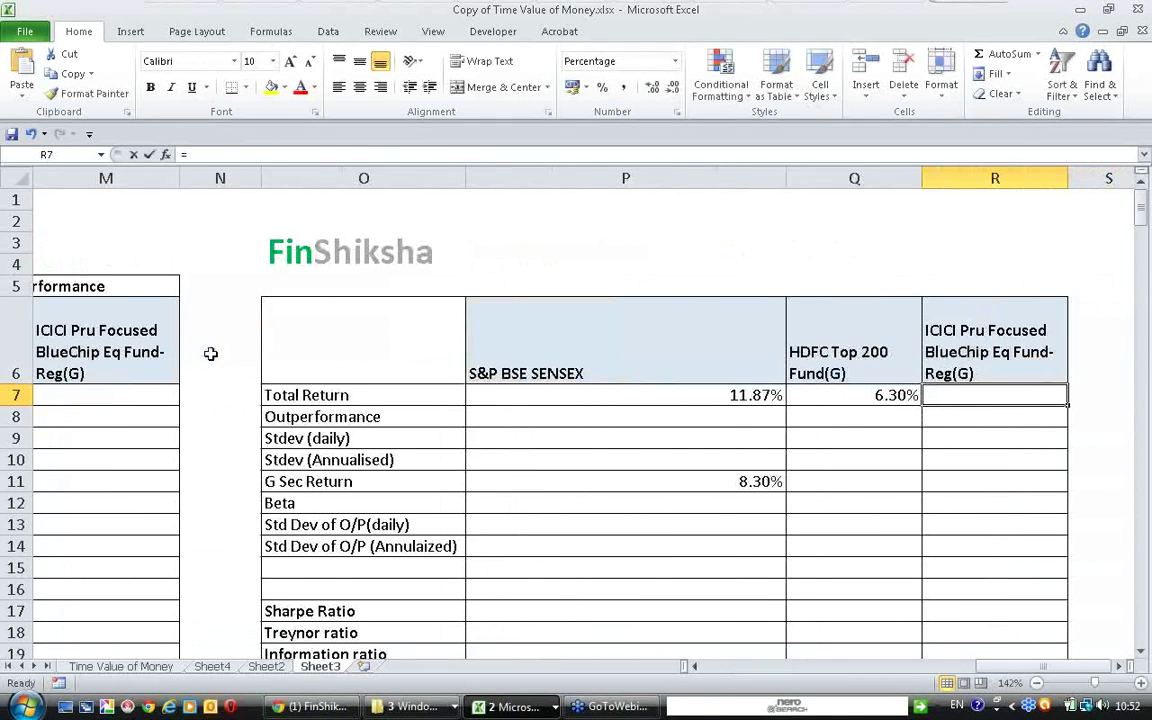
key("Left")
key("Home")
key("Right")
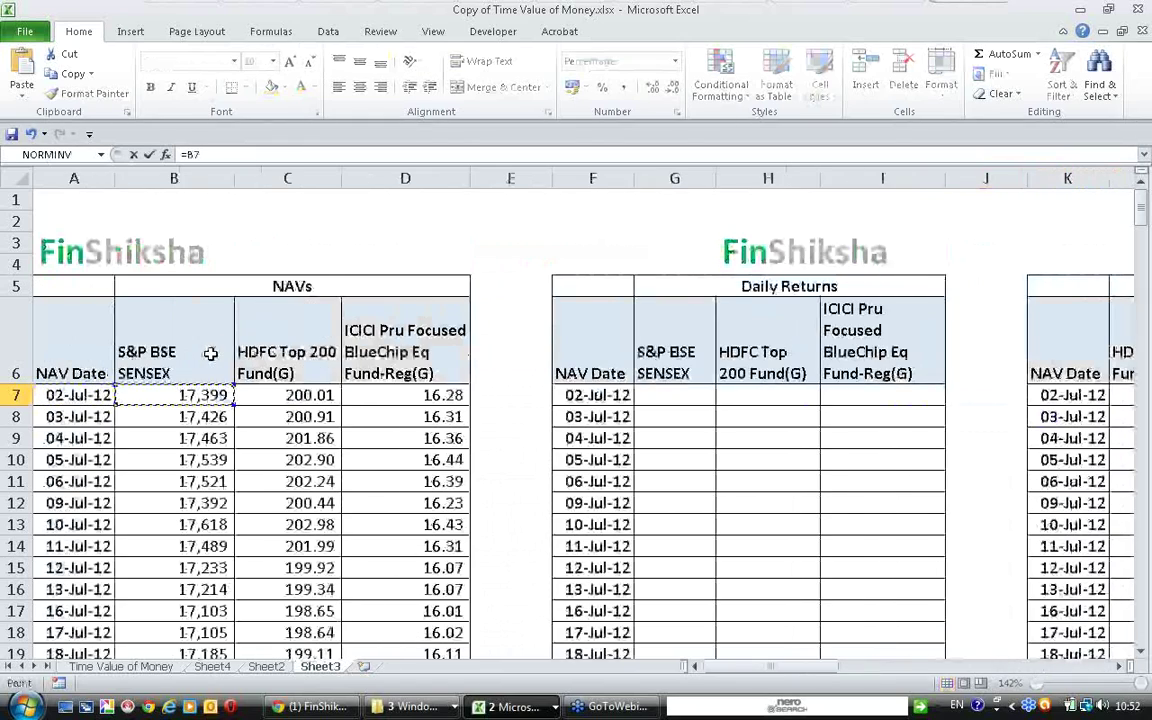
key("Right")
key("Right")
key("ctrl+Down")
type("/")
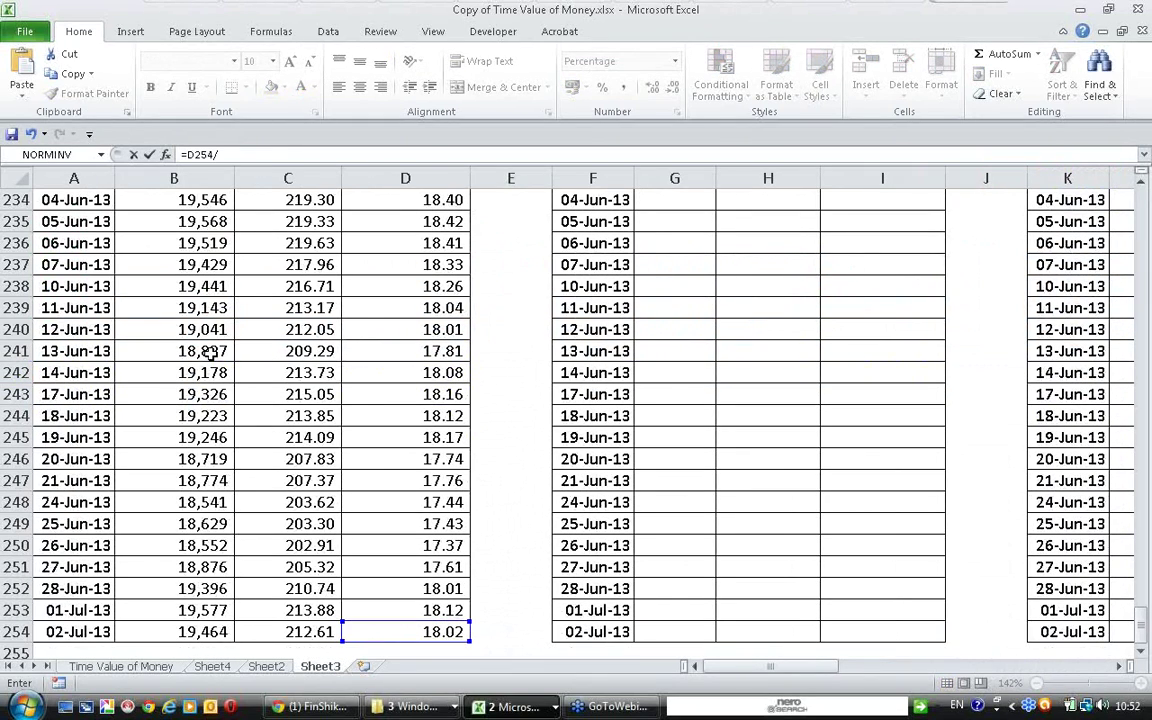
left_click(400, 437)
key("ctrl+Up")
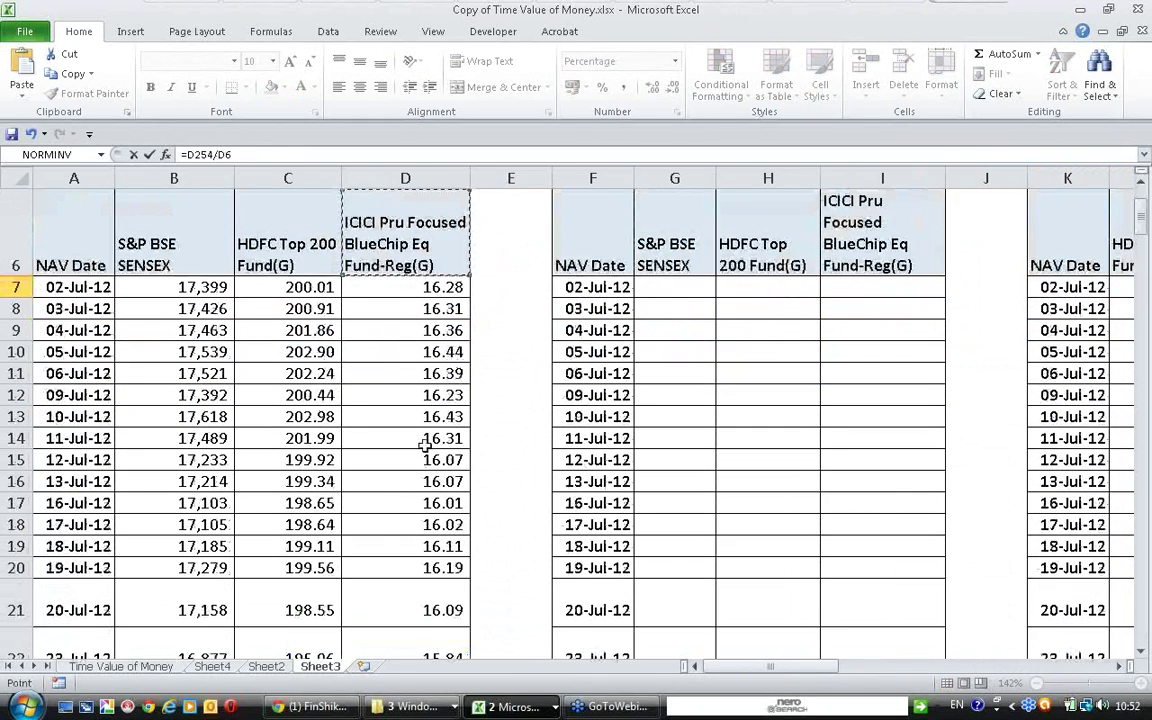
key("Down")
type("-")
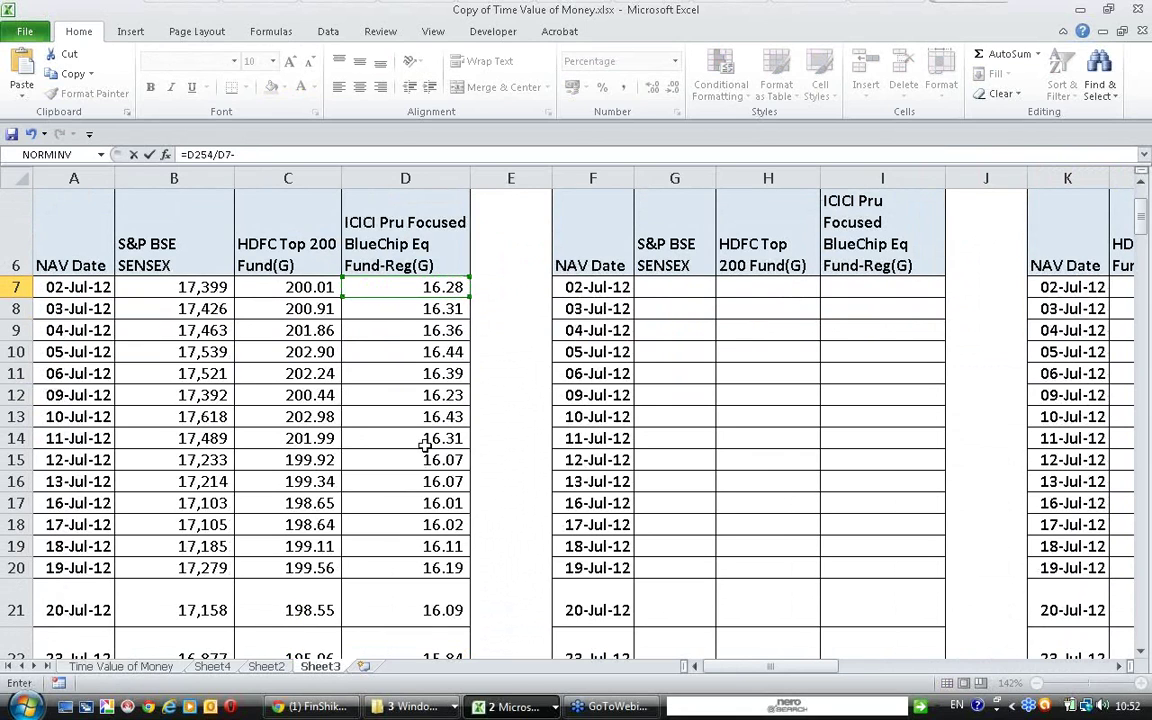
type("1")
key("Return")
key("Up")
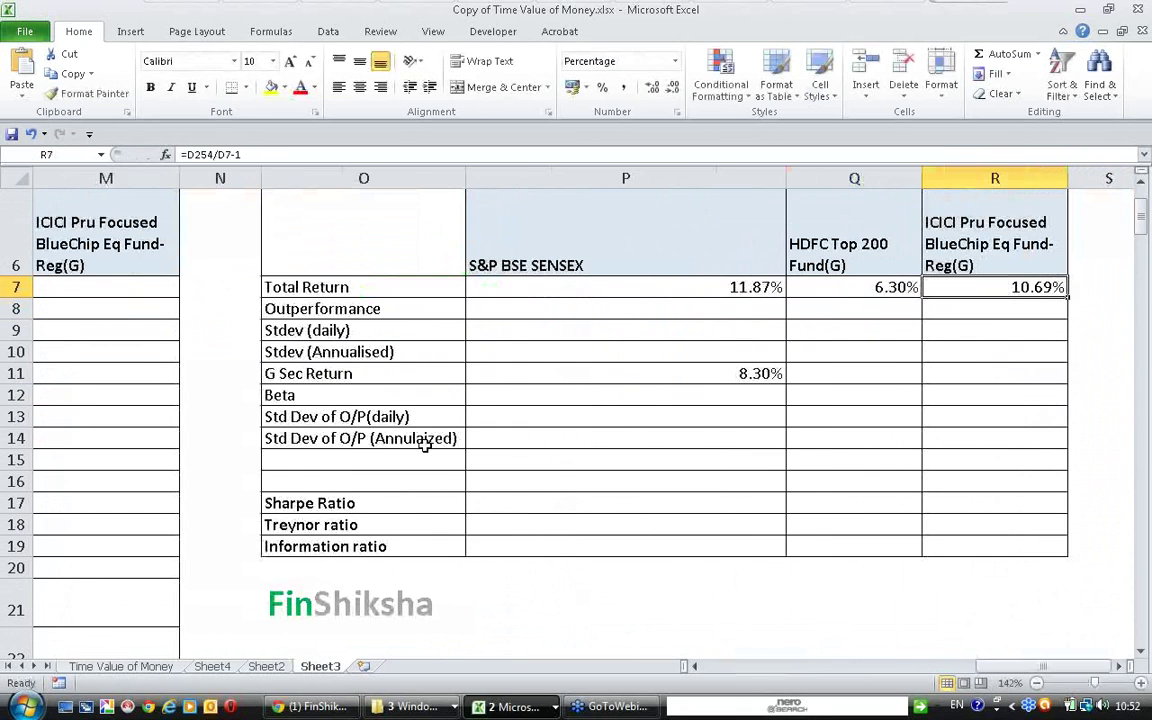
- Review the Total Return of the index and both funds, ending on the HDFC Outperformance cell Q8
key("Left")
key("Left")
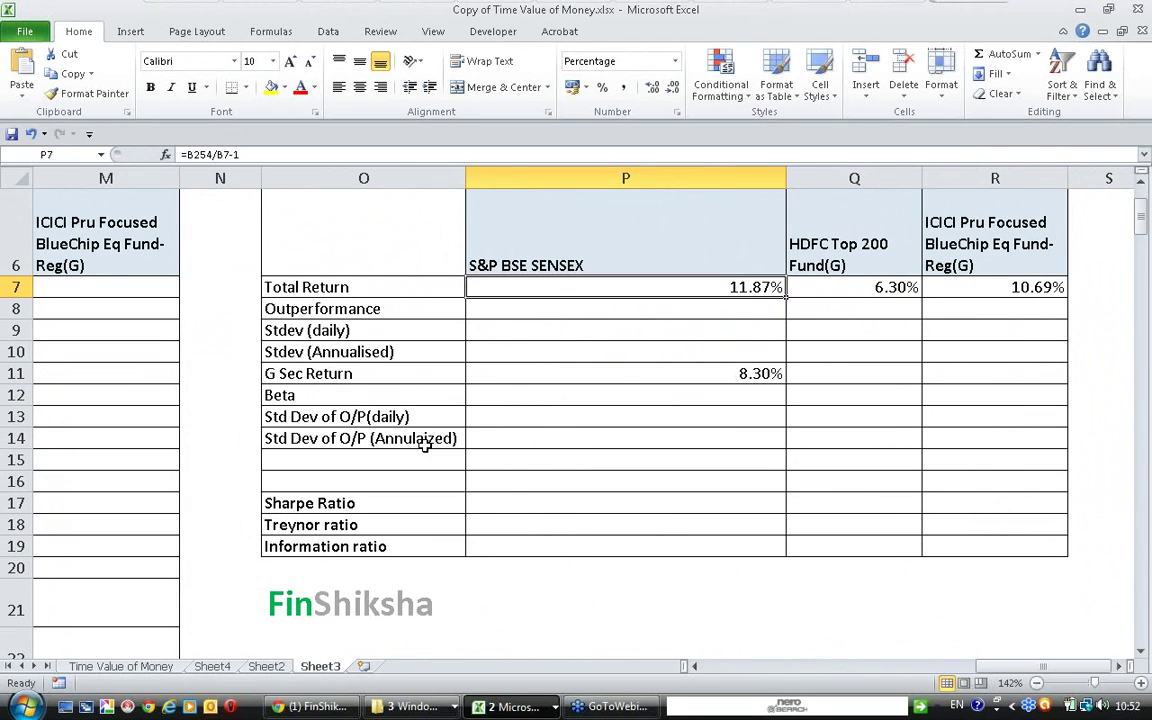
key("Right")
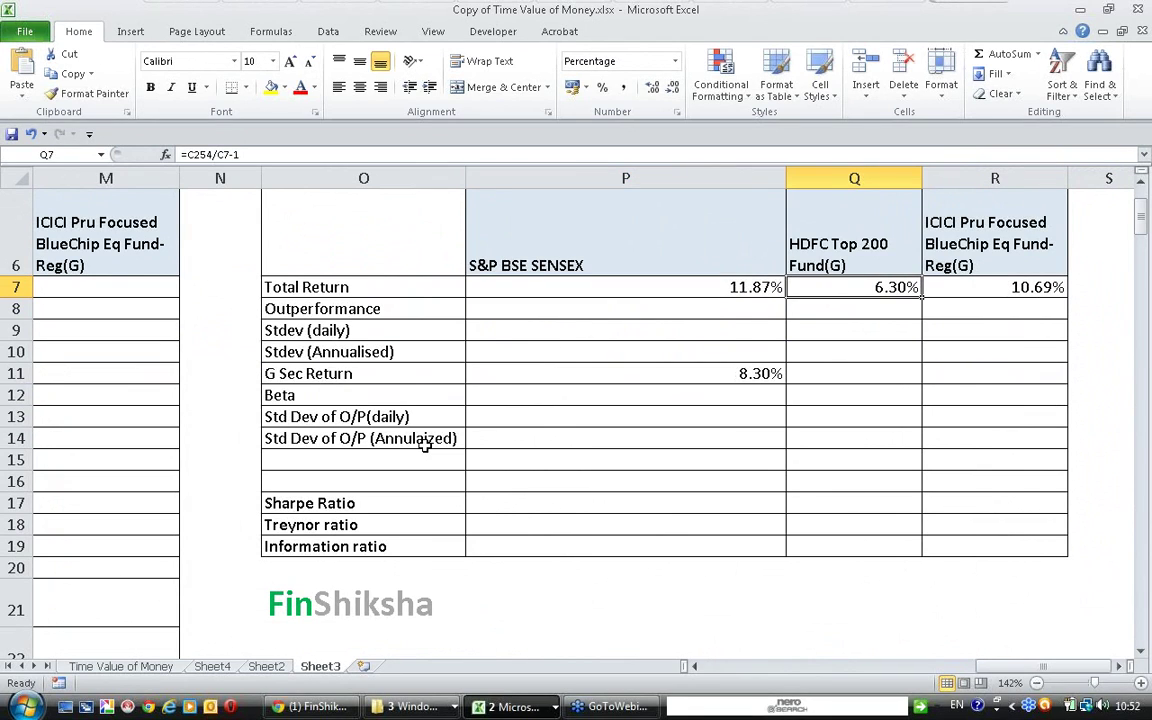
key("Right")
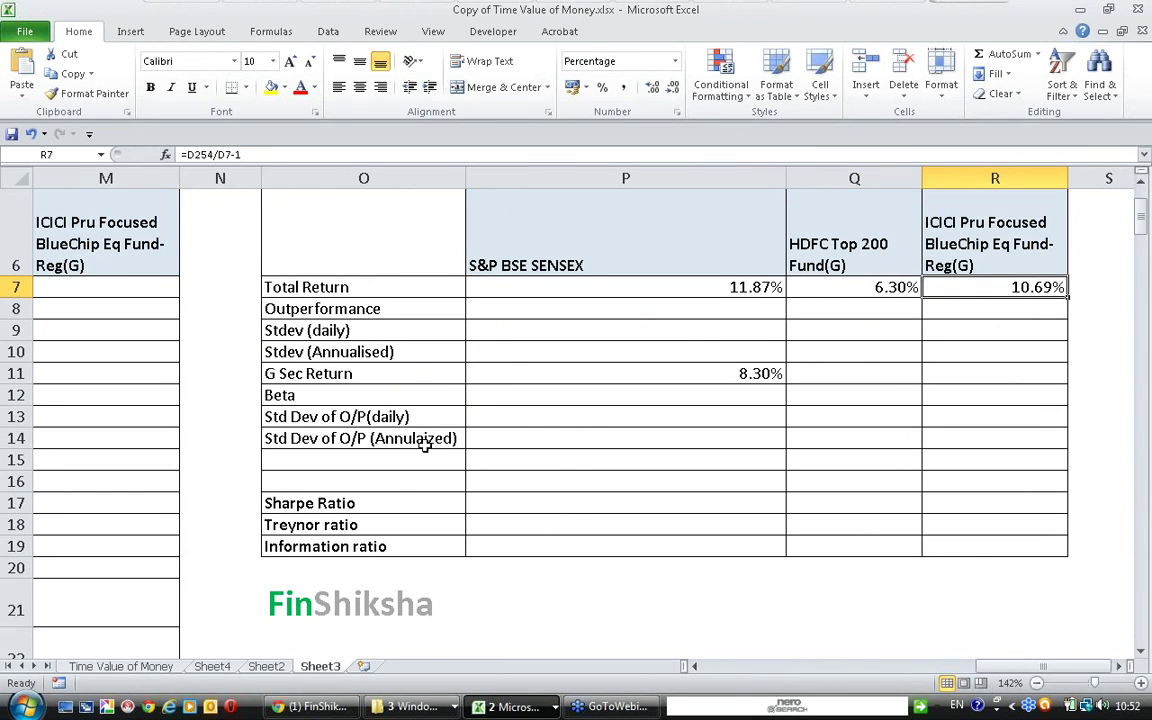
key("Down")
key("Left")
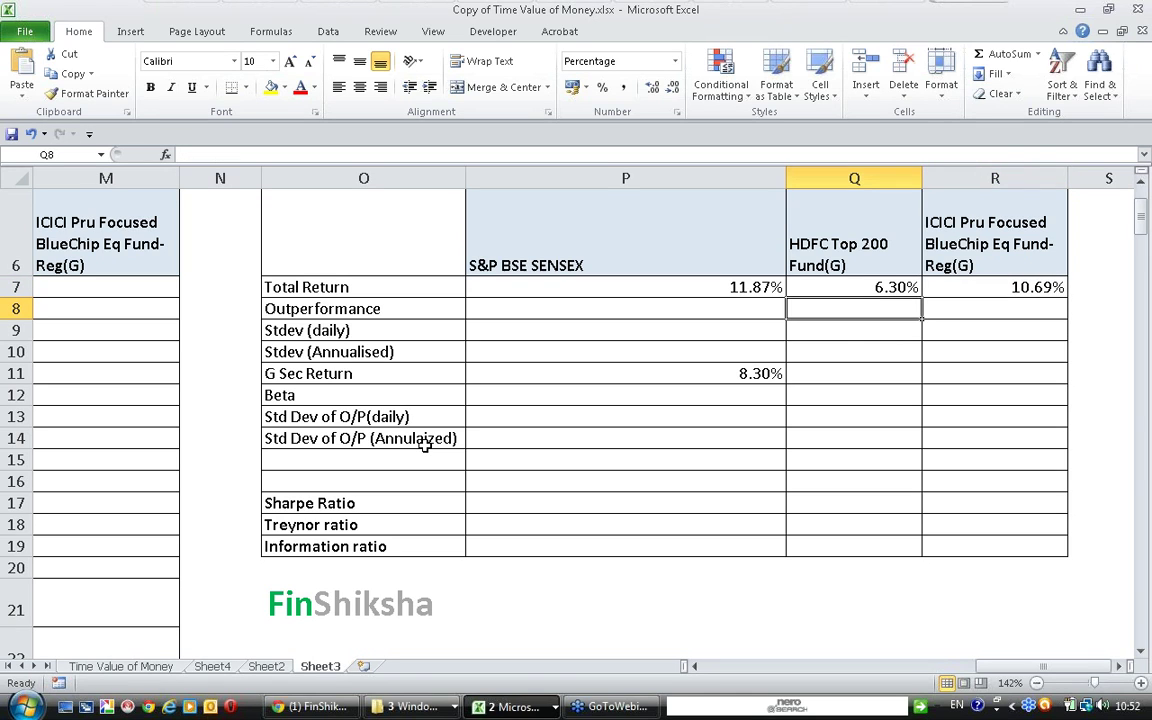
type("(")
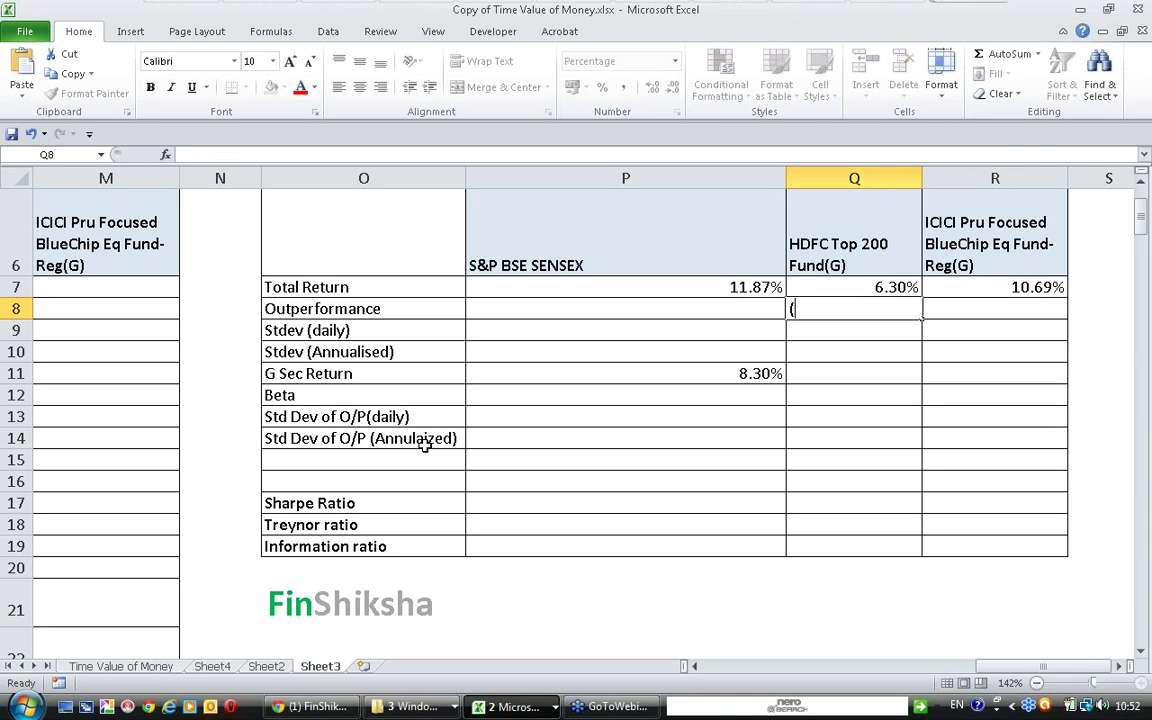
key("Up")
key("Down")
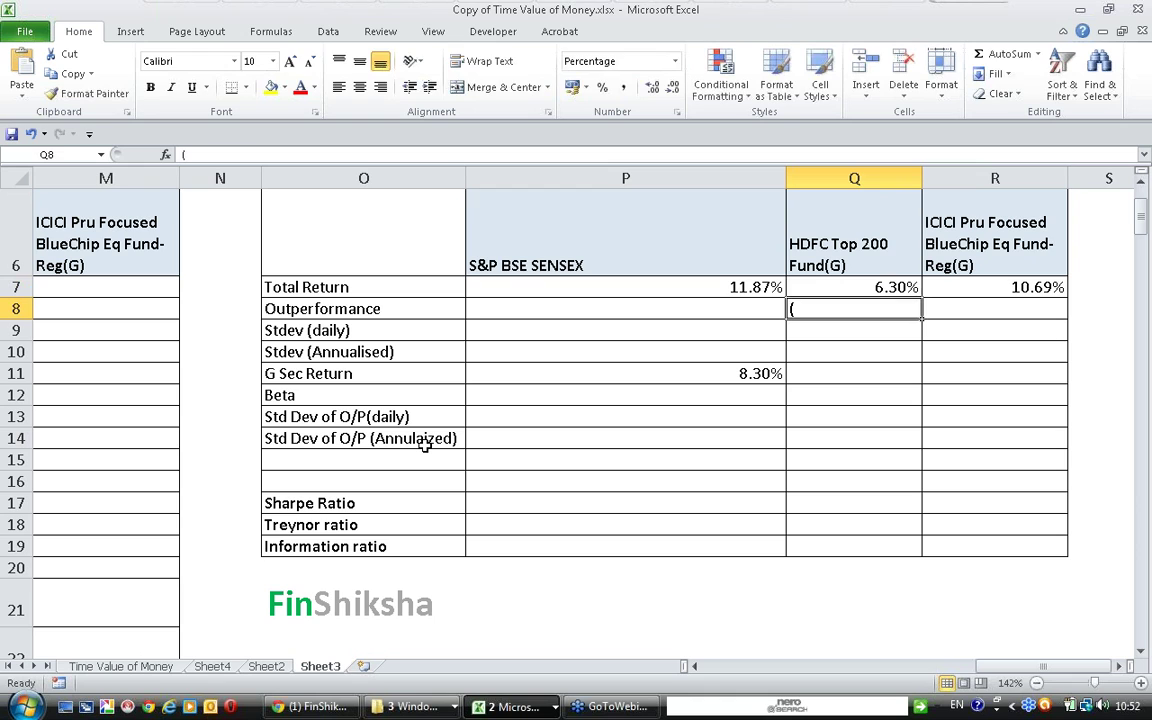
- Calculate the HDFC Top 200 Outperformance over the SENSEX in Q8 with the formula =(Q7-P7)
type("=(")
key("Up")
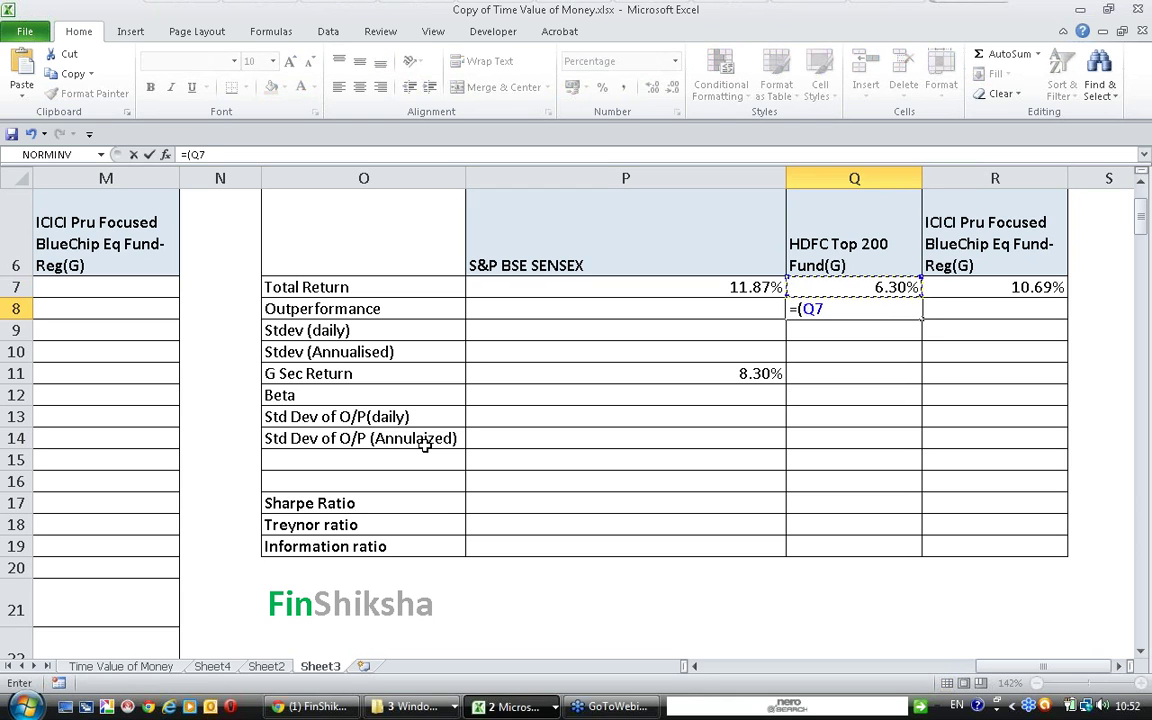
type("-")
key("Up")
key("Left")
type(")")
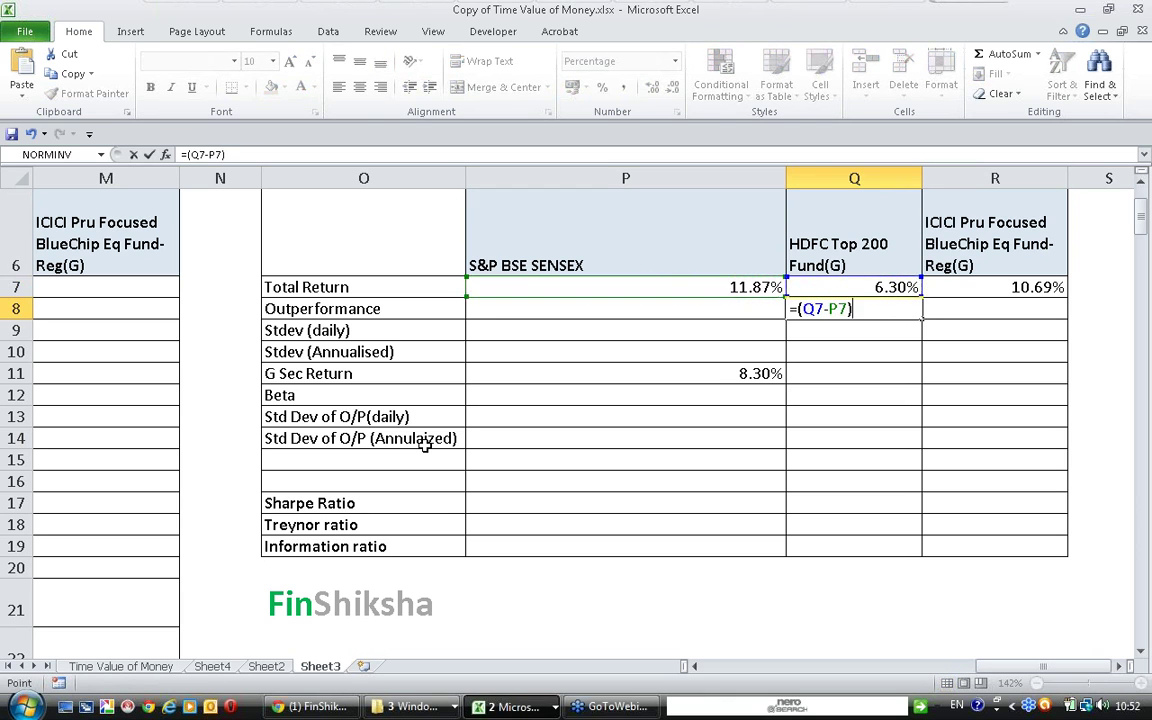
key("Return")
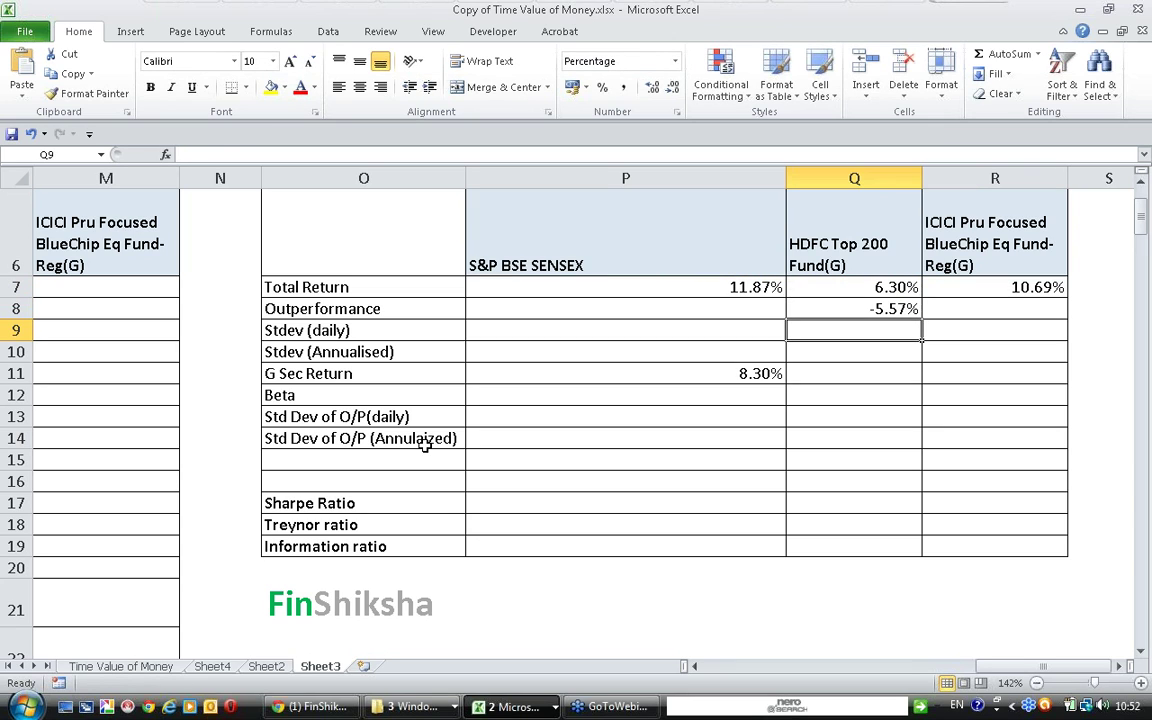
- Calculate the ICICI Pru Focused BlueChip Outperformance over the SENSEX in R8 with the formula =(R7-P7)
key("Up")
key("Right")
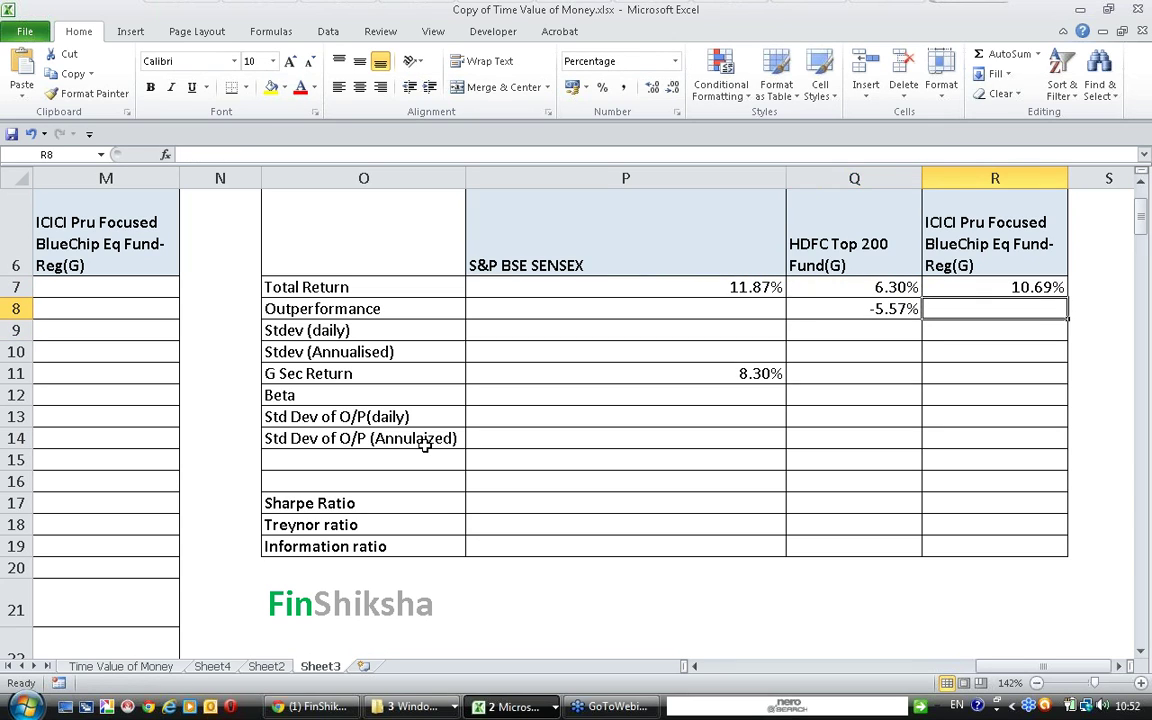
type("=(")
key("Up")
type("-")
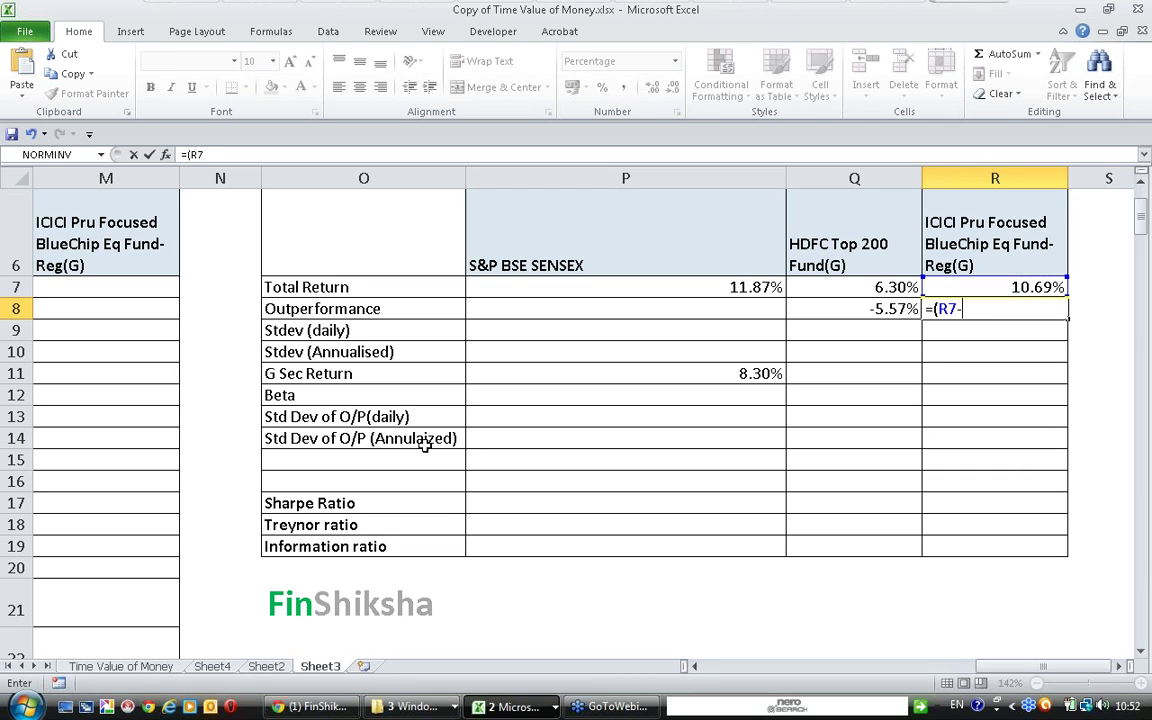
key("Up")
key("Left")
key("Left")
type(")")
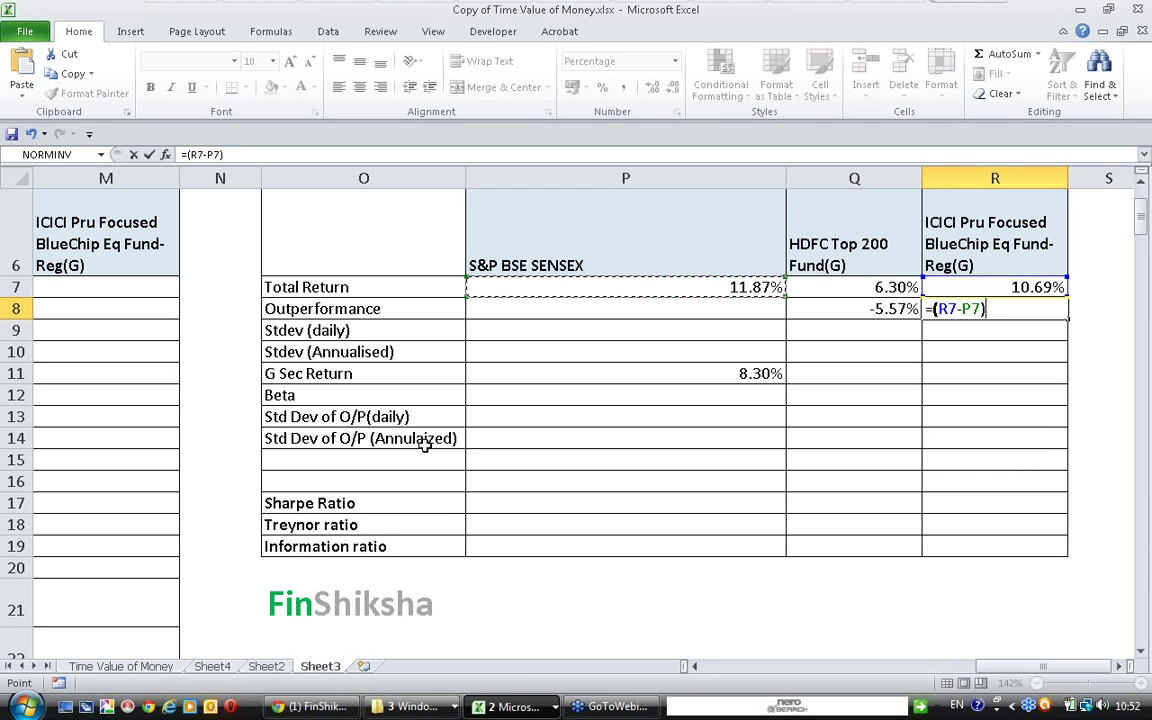
key("Return")
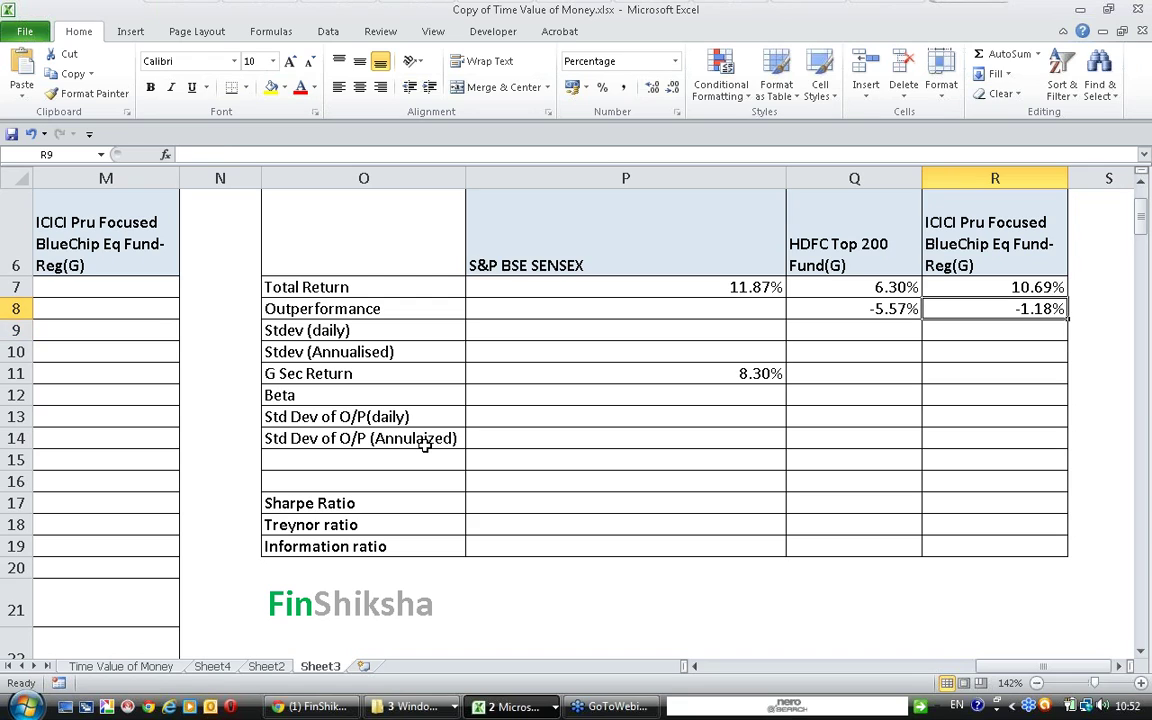
- Review both funds' Outperformance values, go to the SENSEX Stdev (daily) cell P9 and reread the Sharpe formula note below the table
key("Up")
key("Left")
key("Left")
key("Right")
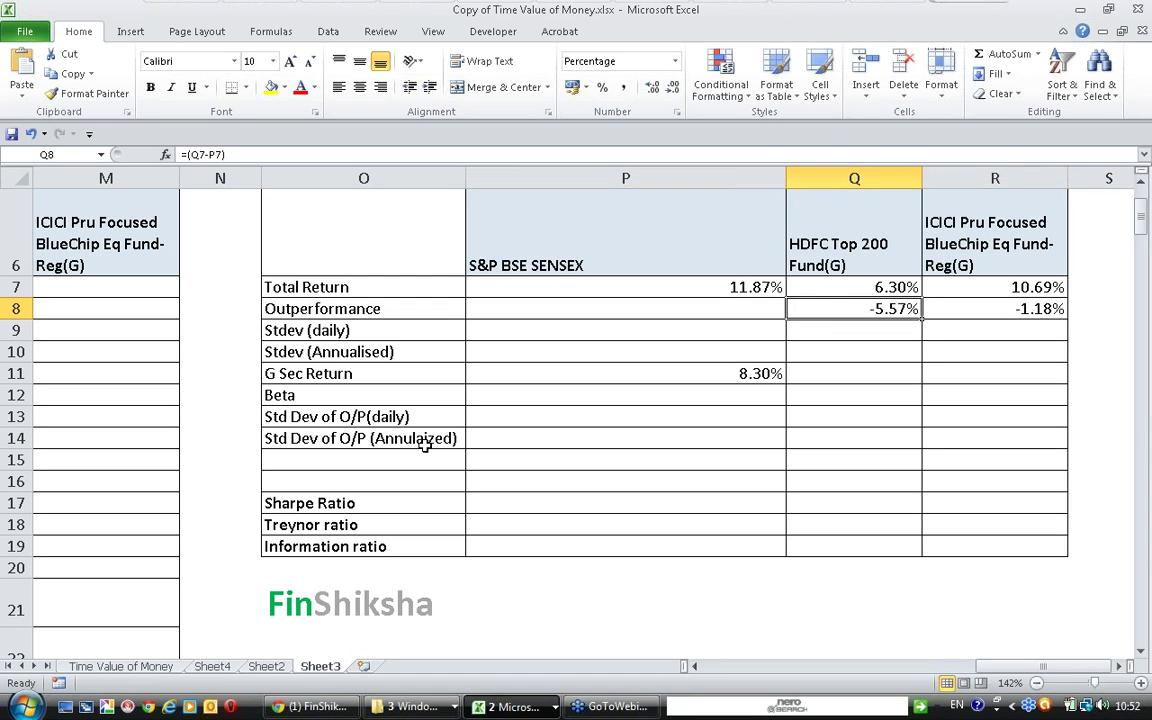
key("shift+Right")
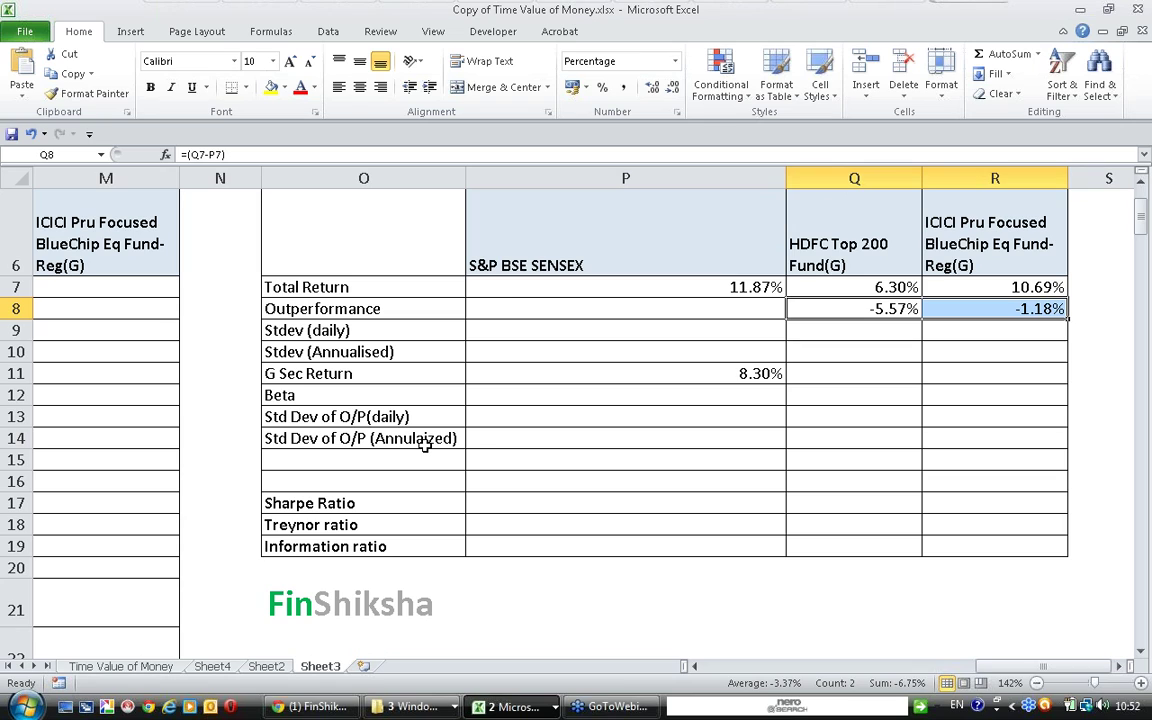
key("Down")
key("Left")
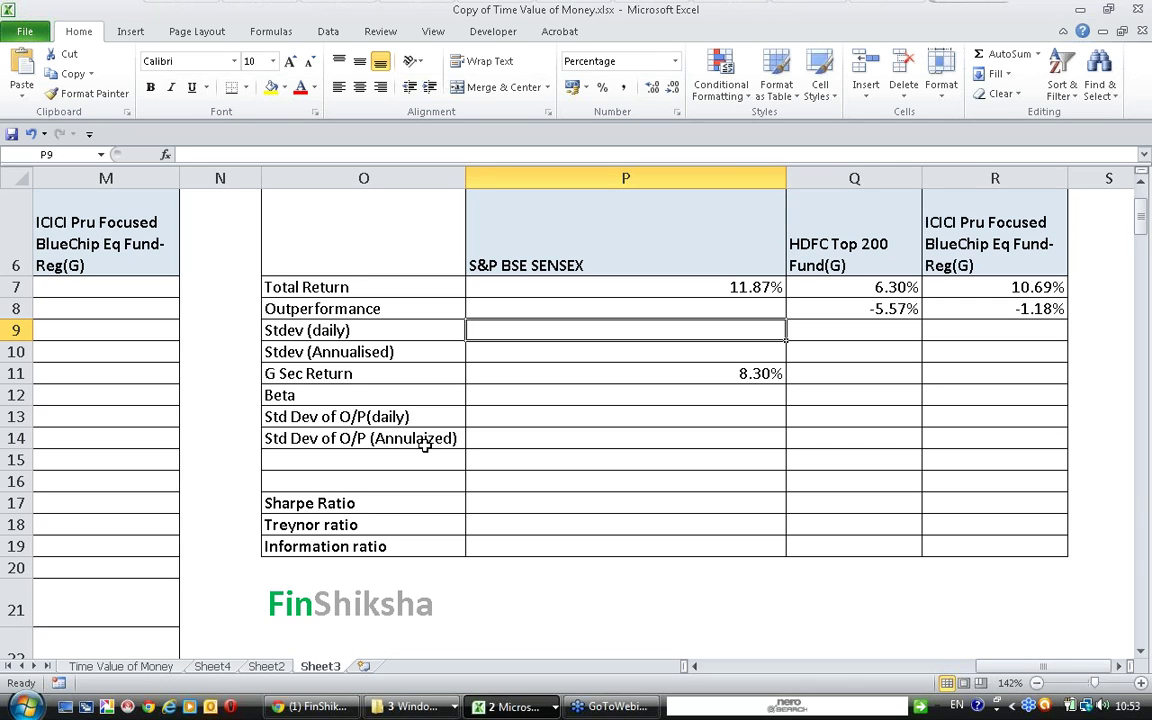
scroll(425, 445, "down", 3)
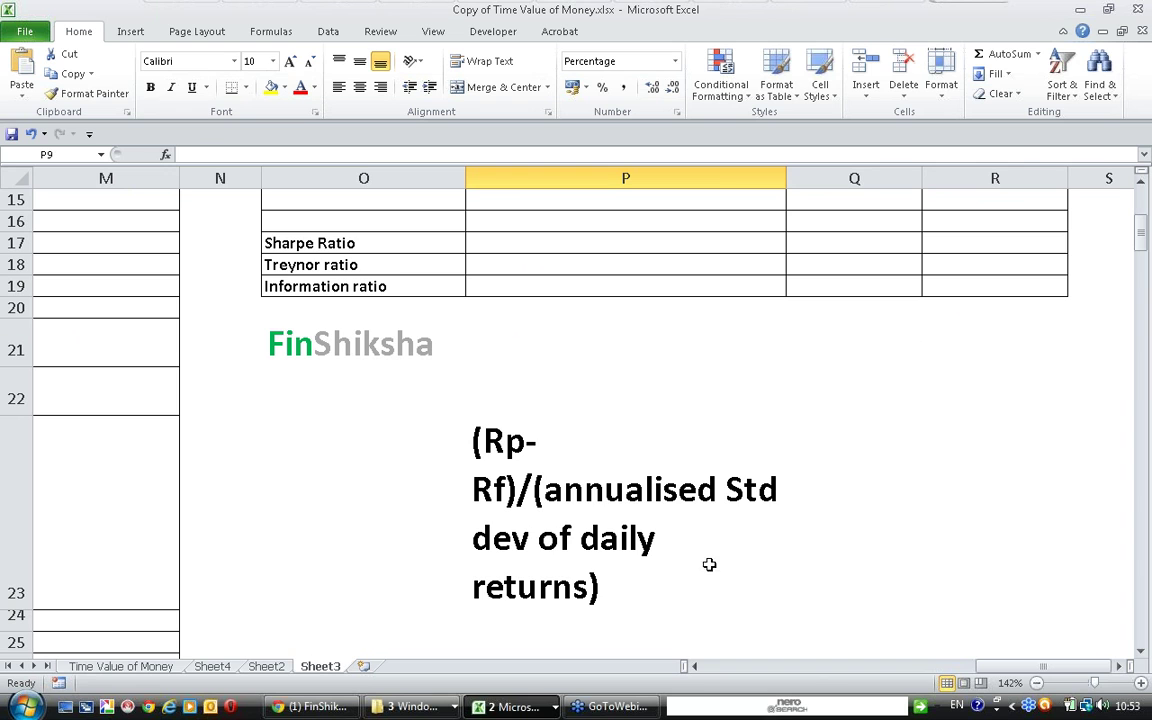
- Calculate the S&P BSE SENSEX daily return for 03-Jul-12 in G8 of the Daily Returns table with the formula =B8/B7-1
scroll(660, 576, "up", 4)
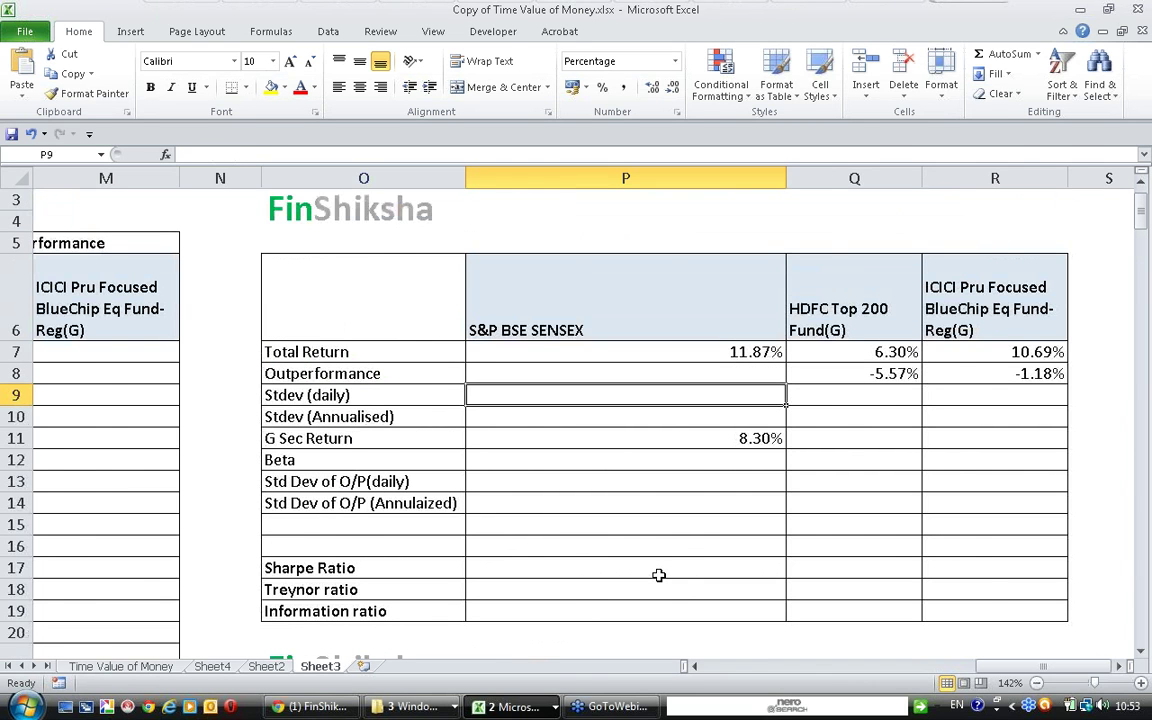
key("Left")
key("Left")
key("Left")
key("Left")
key("Left")
key("Left")
key("Left")
key("Left")
key("Left")
key("Left")
key("Left")
key("Left")
key("Left")
key("Left")
key("Left")
key("Right")
key("Right")
key("Right")
key("Right")
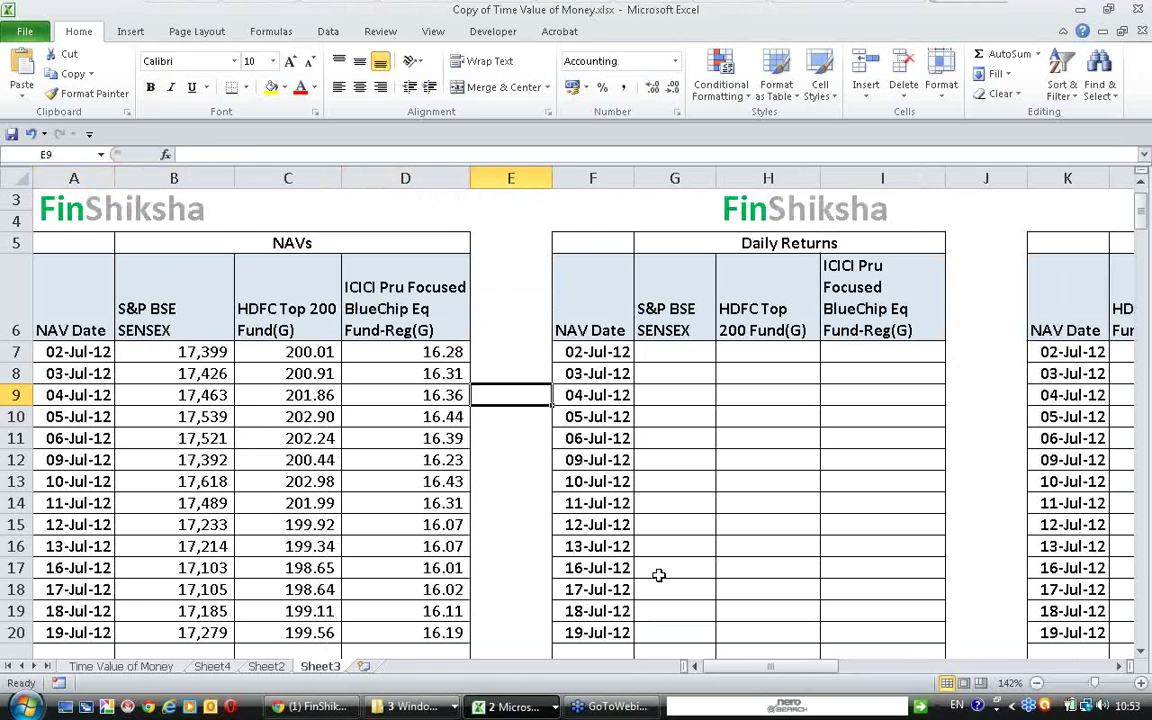
key("Right")
key("Right")
key("Up")
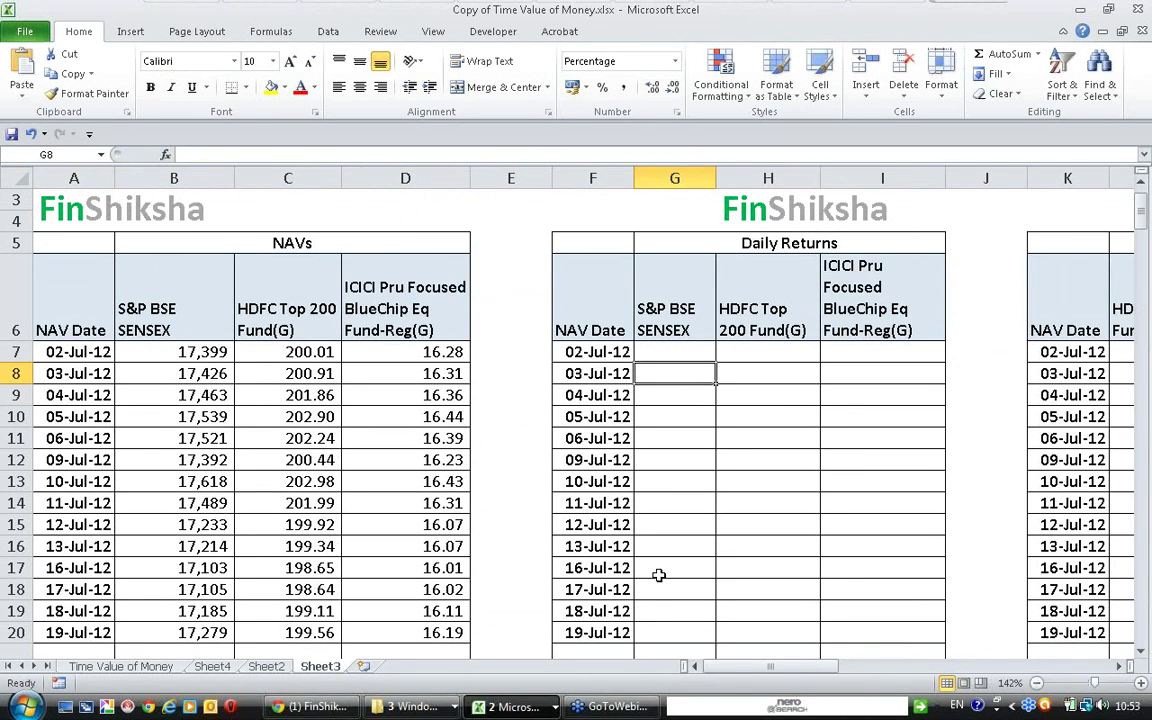
type("=")
key("Left")
key("Left")
key("Left")
key("Left")
key("Left")
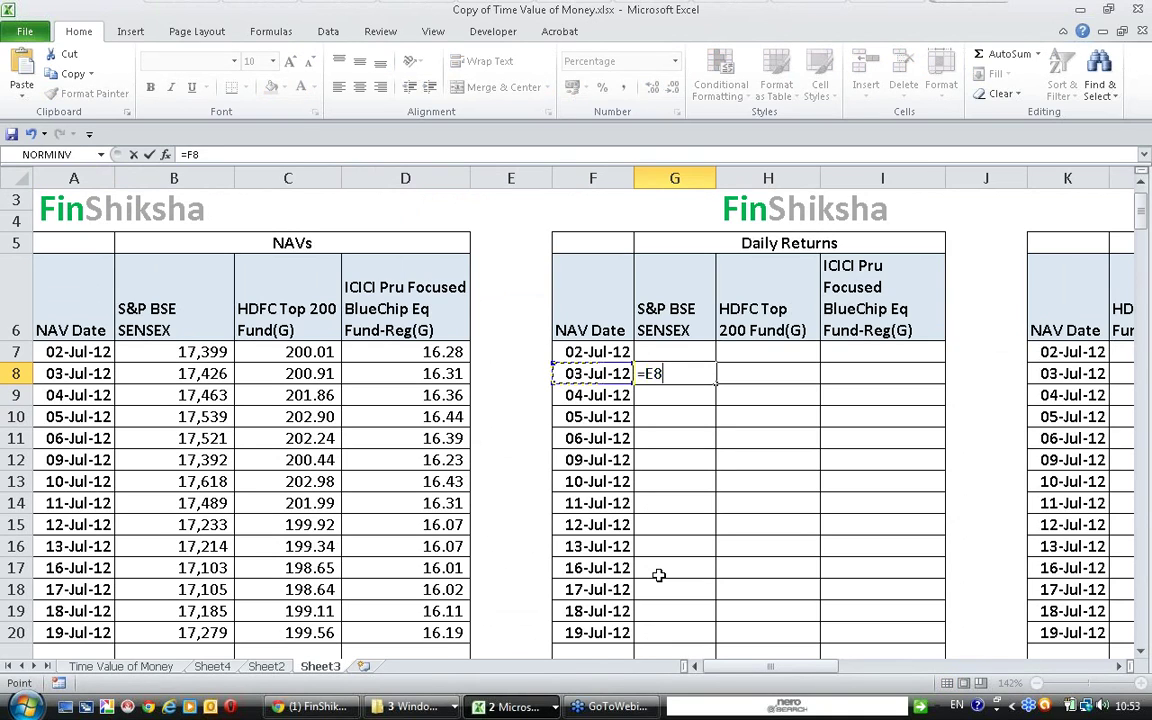
type("/")
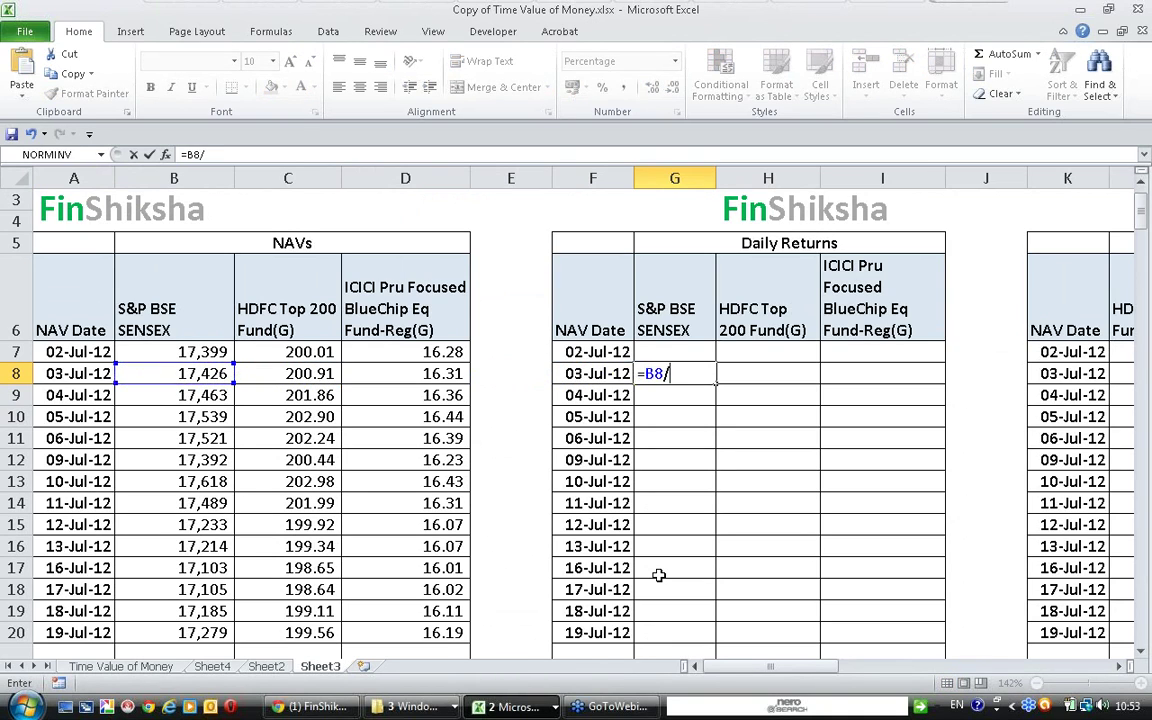
left_click(209, 352)
type("-1")
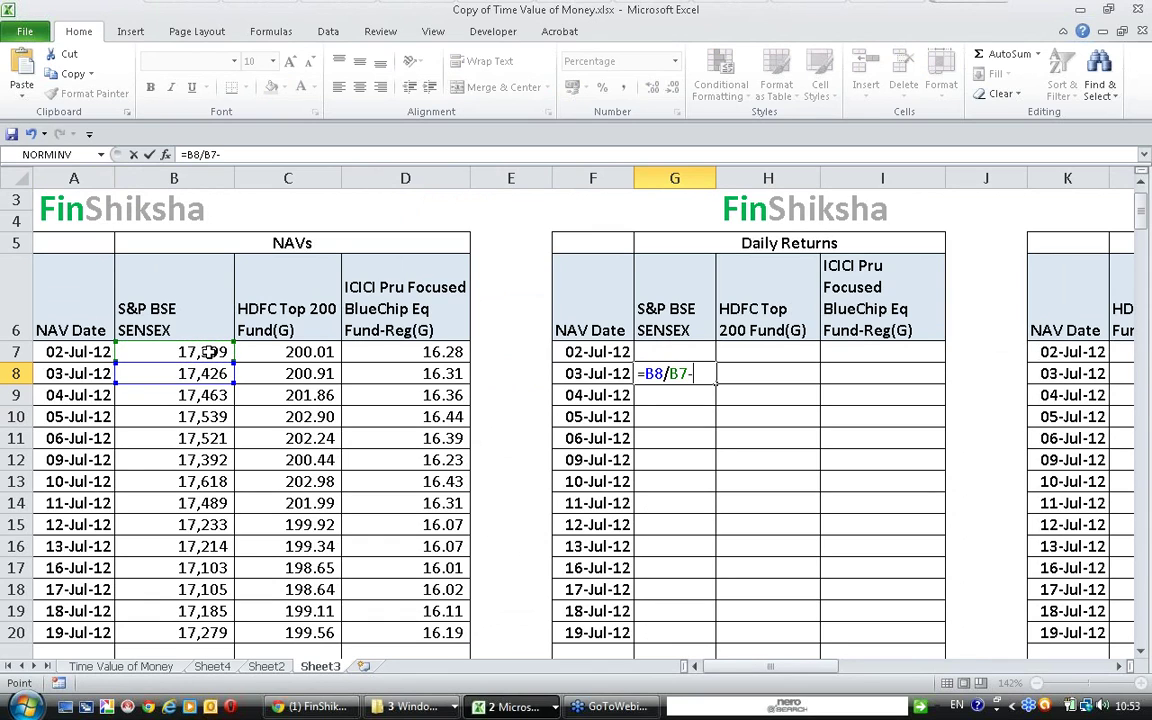
key("Return")
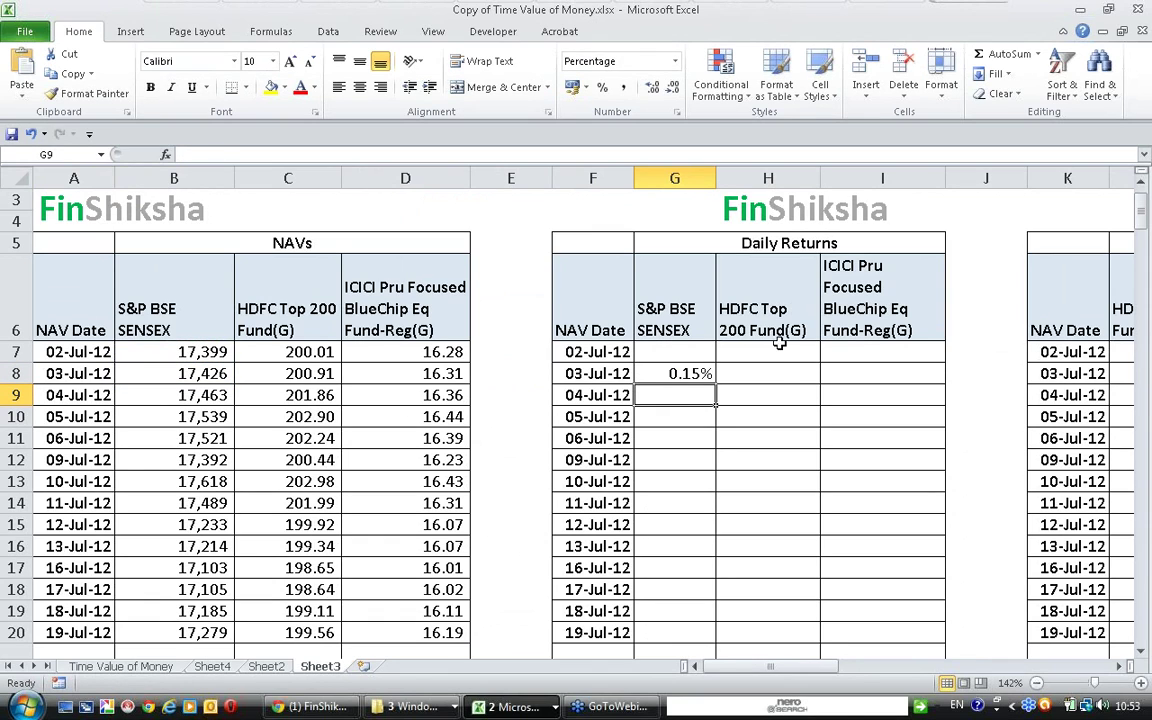
- Calculate the HDFC Top 200 daily return for 03-Jul-12 in H8 with the formula =C8/C7-1
left_click(780, 370)
type("=C8/")
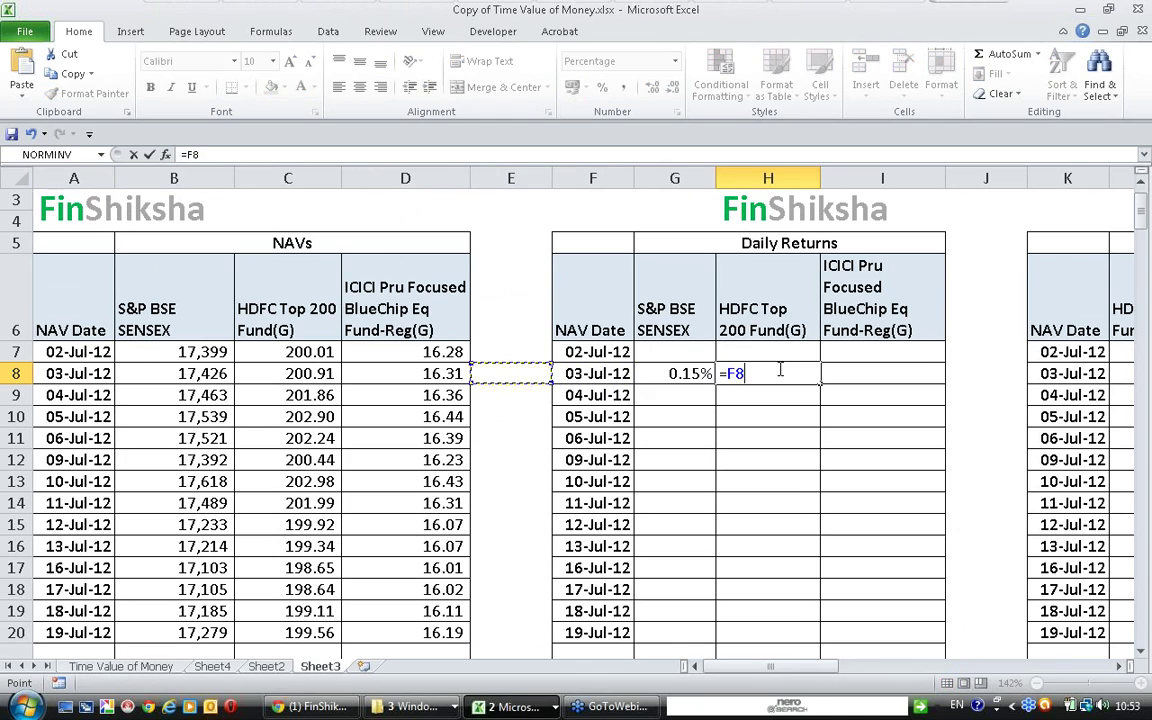
key("Left")
key("Left")
key("Left")
key("Left")
key("Left")
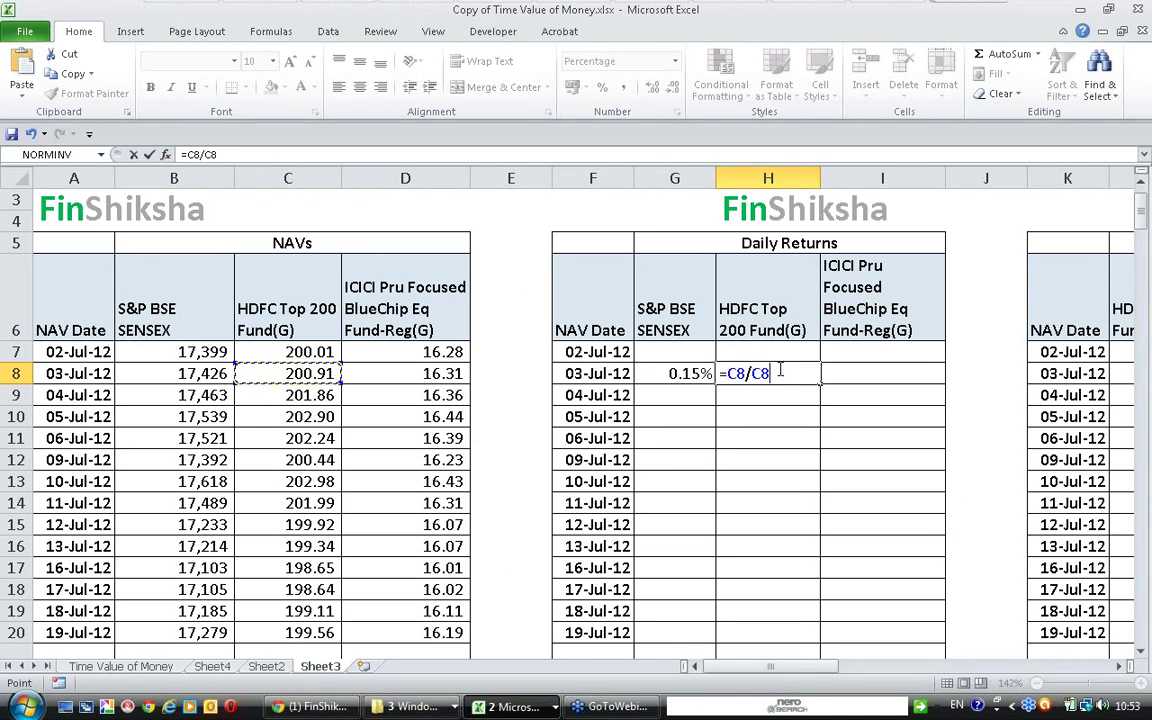
key("Up")
type("-1")
key("Return")
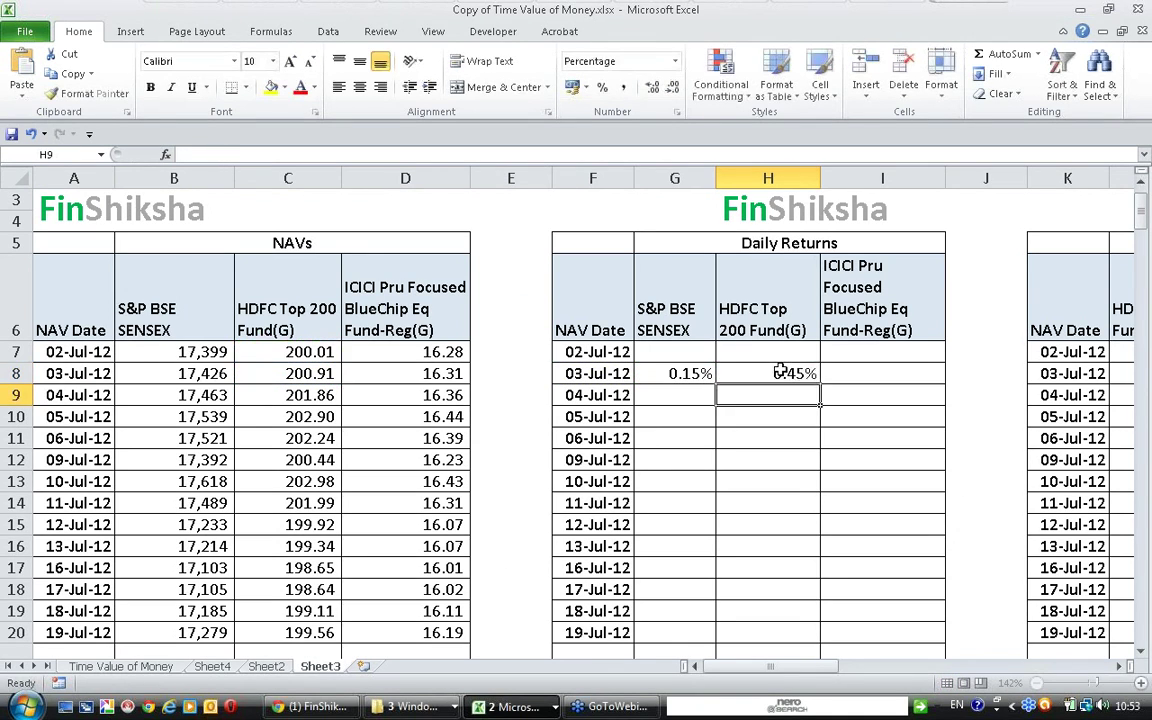
- Calculate the ICICI Pru Focused BlueChip daily return for 03-Jul-12 in I8 with the formula =D8/D7-1
key("Up")
key("Right")
type("=")
key("Left")
key("Left")
key("Left")
key("Left")
key("Left")
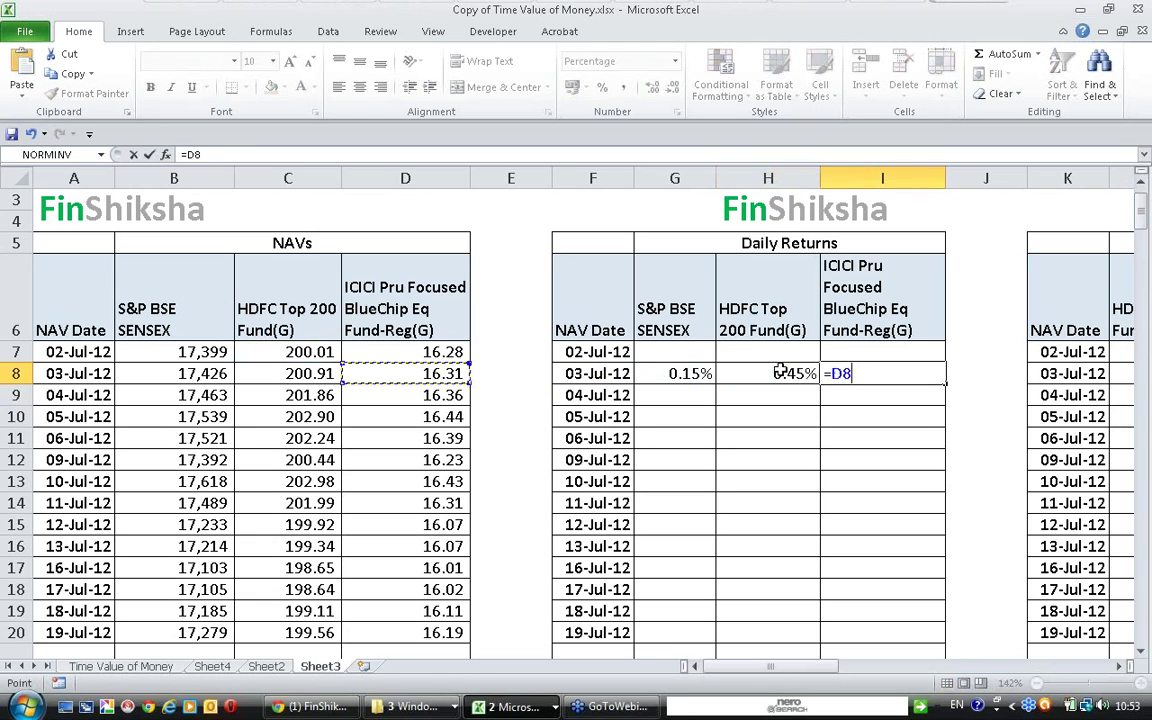
type("/")
key("Left")
key("Left")
key("Left")
key("Left")
key("Left")
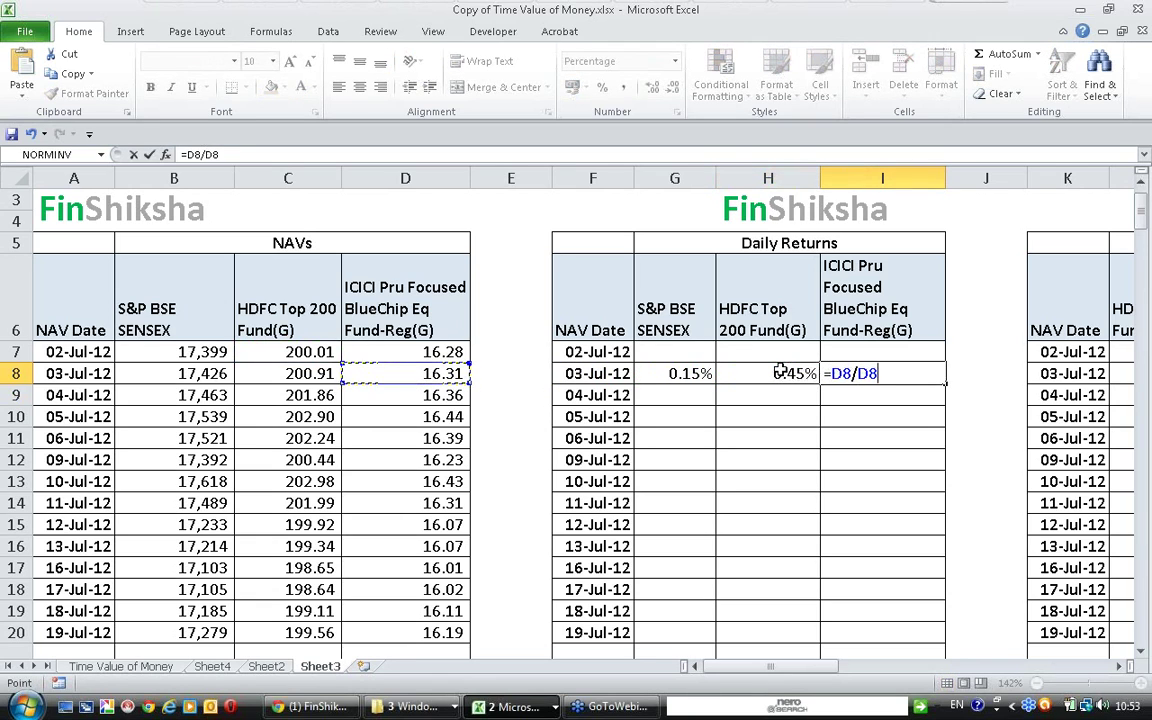
key("Up")
type("-1")
key("Return")
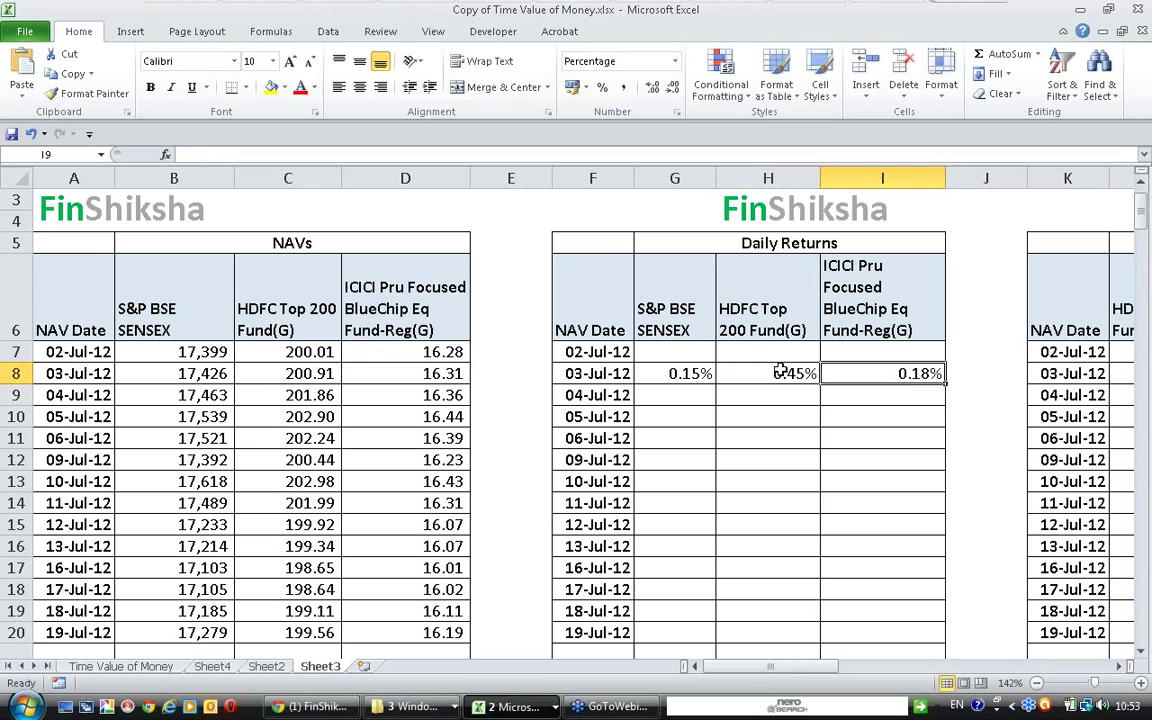
- Fill the daily return formulas in G8:I8 down through the last date row of the Daily Returns table
key("Up")
key("Left")
key("Left")
key("shift+Right")
left_click_drag(781, 372, 944, 381)
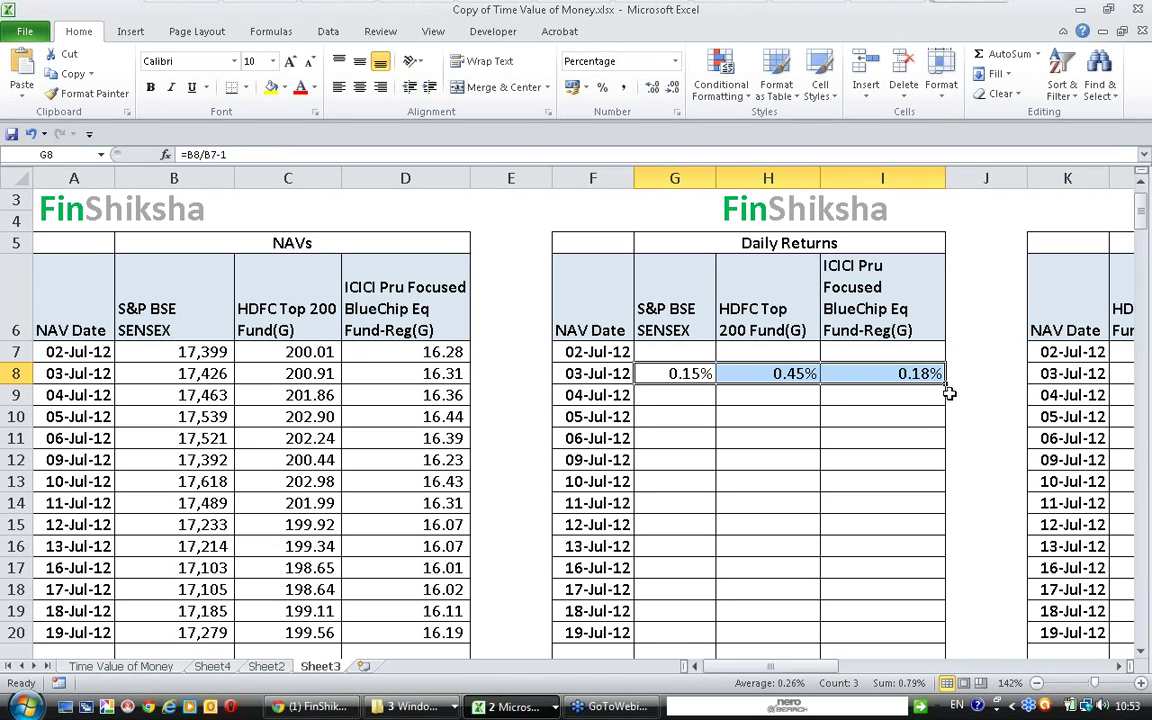
double_click(945, 383)
left_click(914, 418)
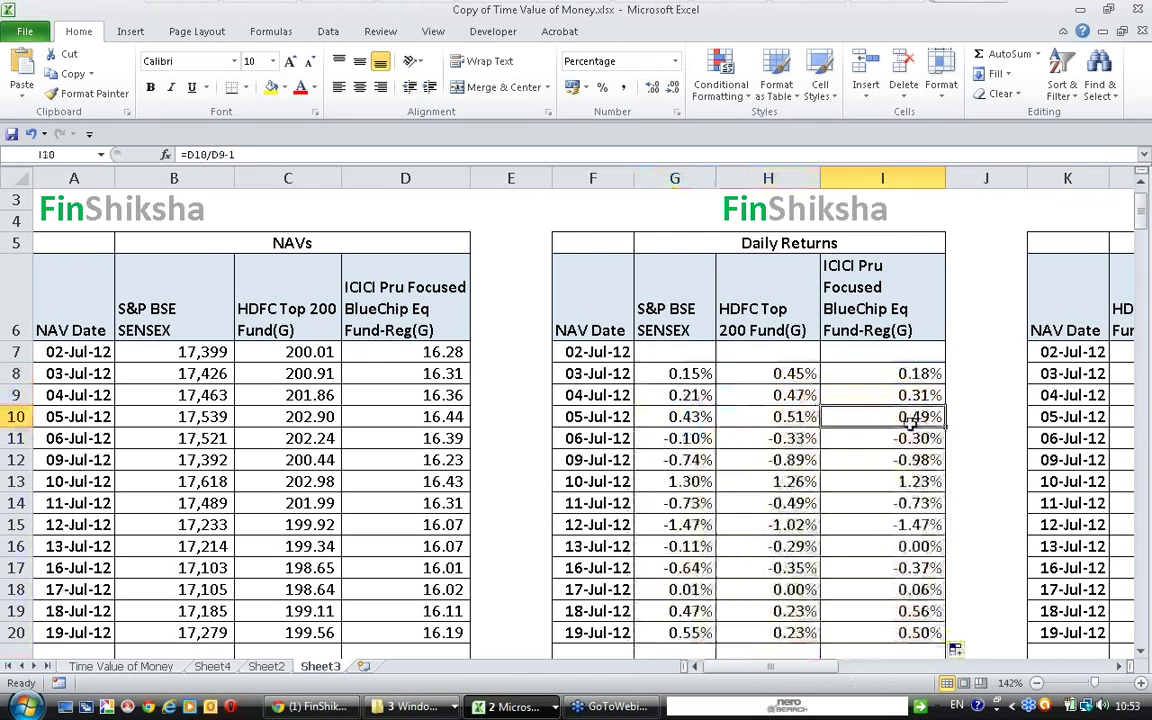
- Check the filled Daily Returns columns at the last date row and back at the first rows of the table
key("ctrl+Down")
key("Down")
key("Right")
key("Right")
key("Left")
key("Up")
key("Left")
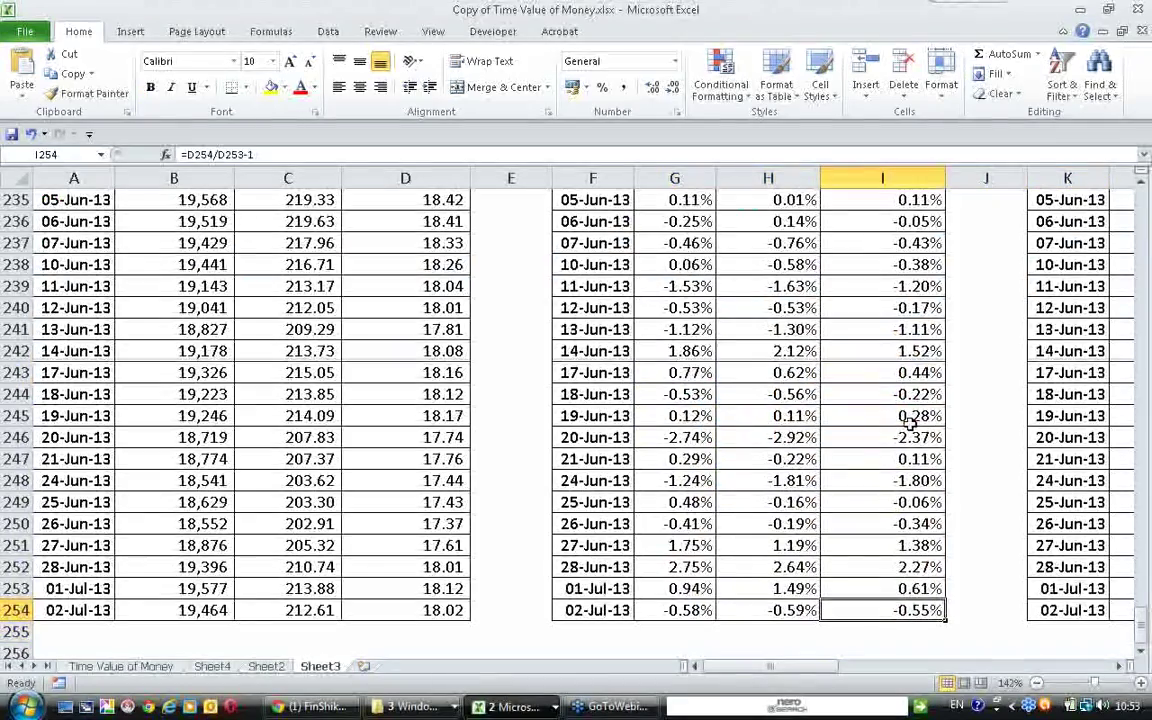
key("ctrl+Up")
key("ctrl+Up")
key("ctrl+Up")
key("Down")
key("Down")
key("Down")
key("Down")
key("Down")
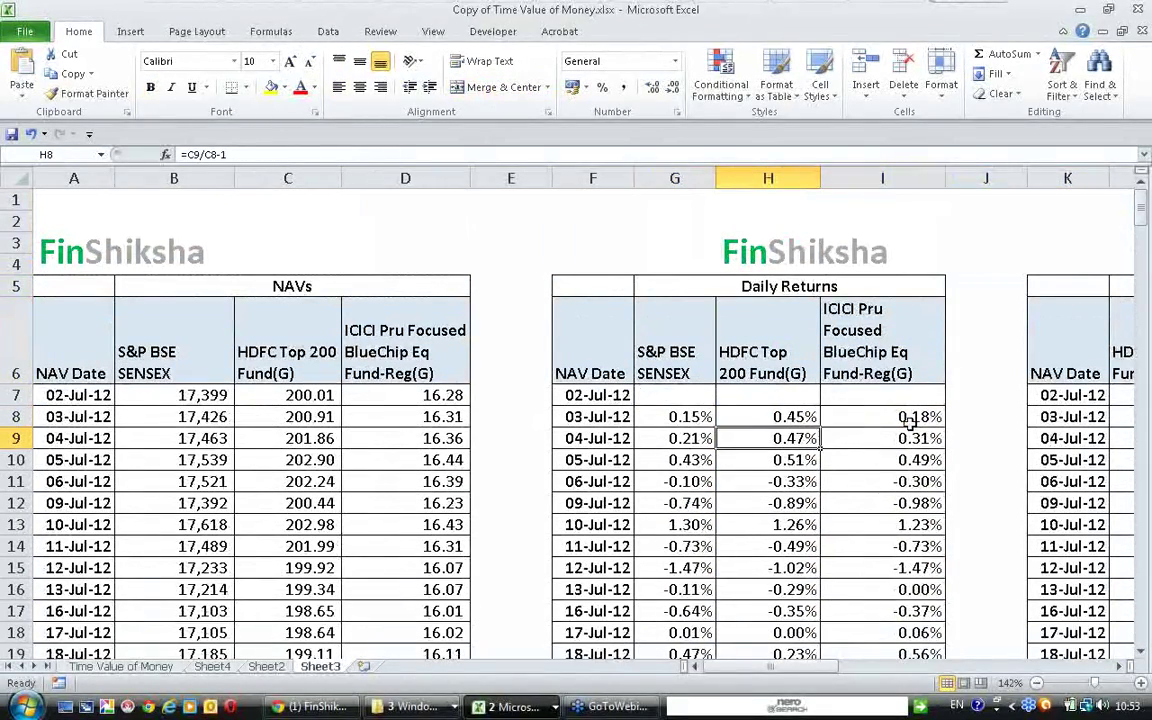
- Calculate the S&P BSE SENSEX Stdev (daily) in P9 with the formula =stdevp(G8:G254)
key("Right")
key("Right")
key("Right")
key("Right")
key("Right")
key("Right")
key("Right")
key("Right")
key("Right")
key("Right")
key("Right")
key("Left")
key("Left")
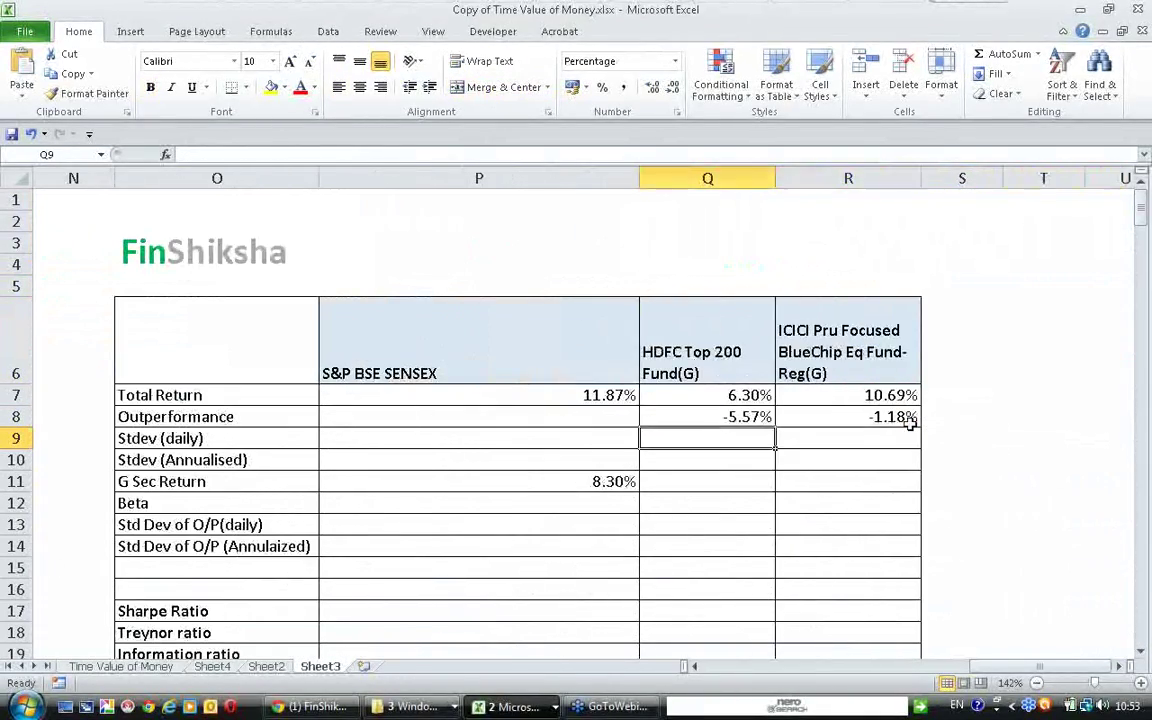
key("Left")
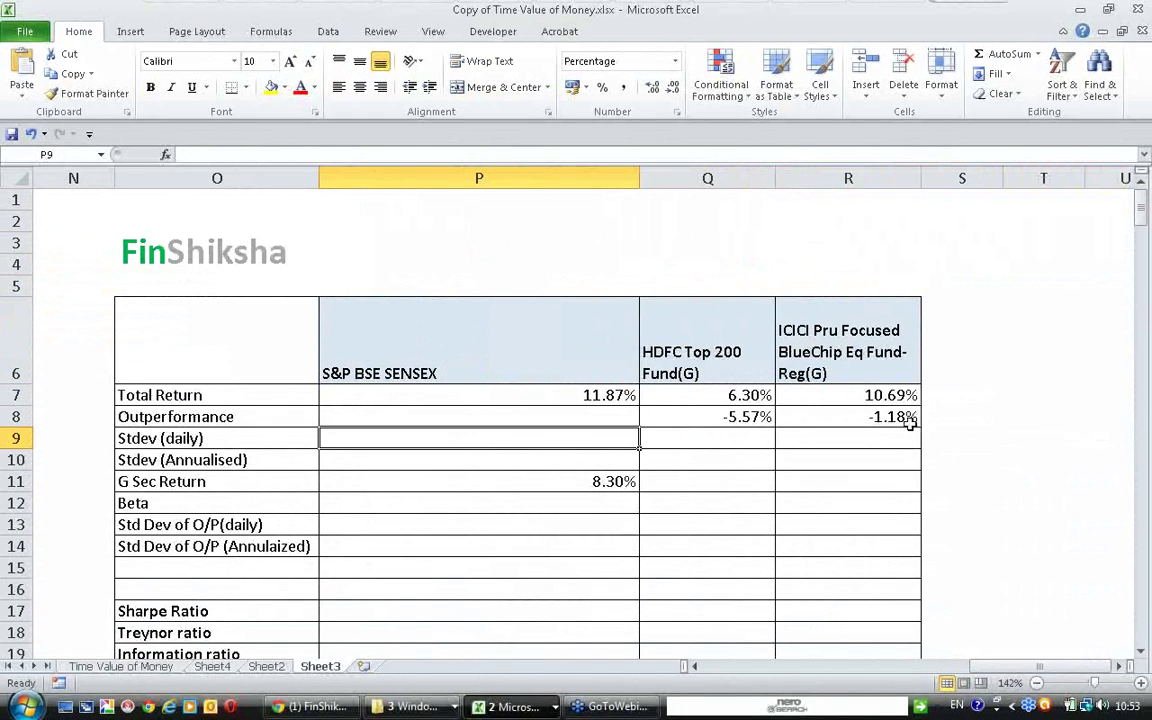
type("=stdev")
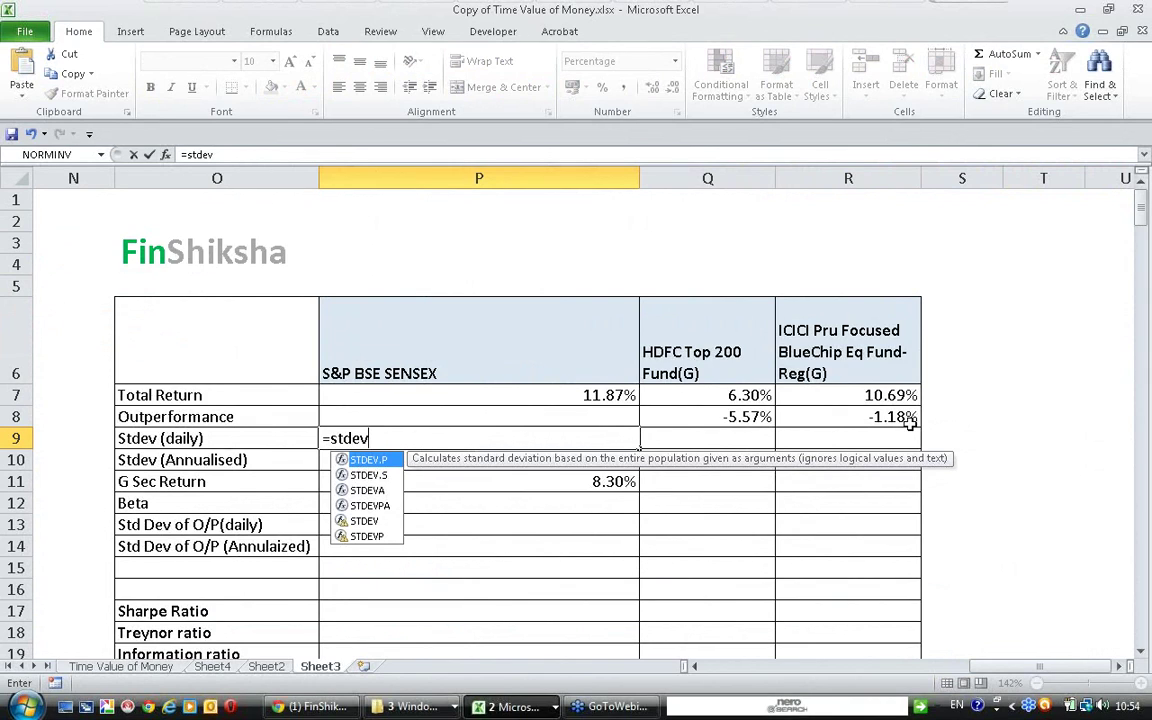
type("p")
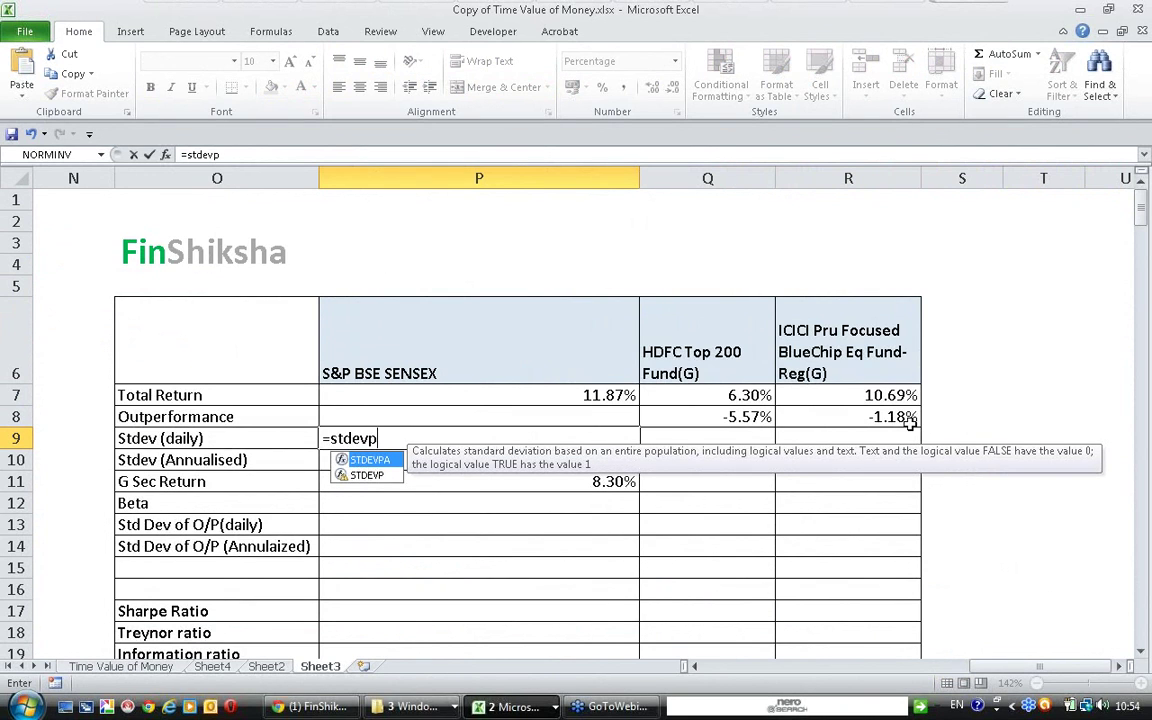
type("(")
key("Left")
key("Home")
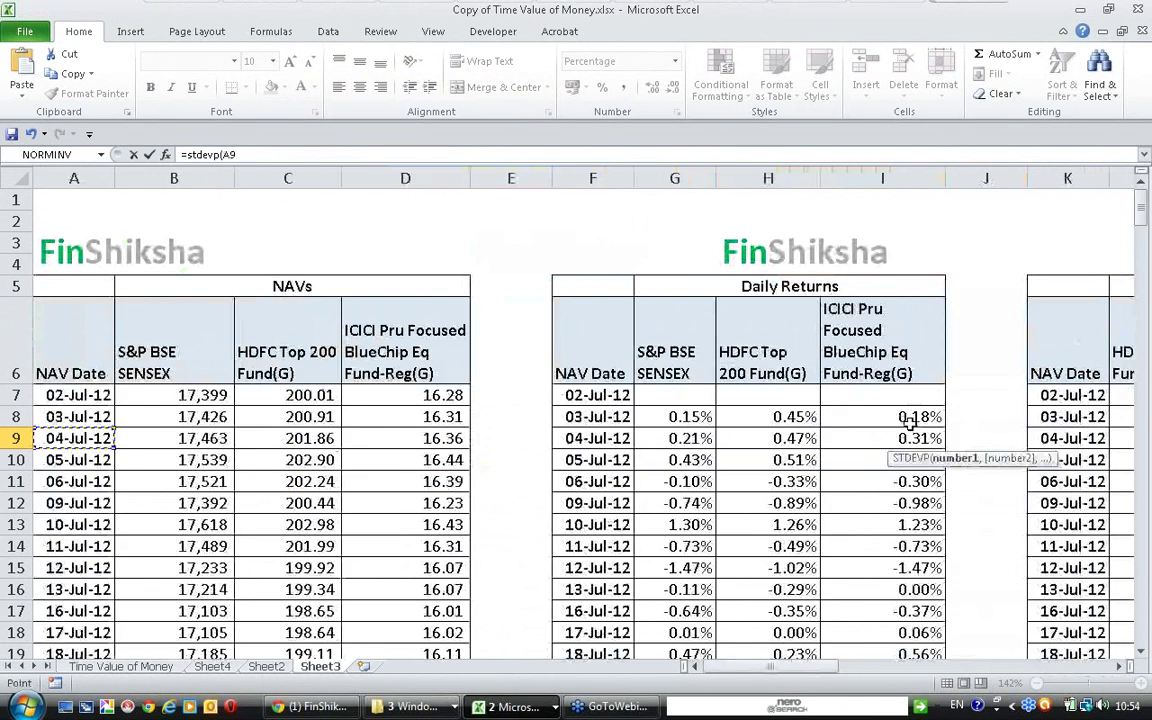
key("Up")
key("Right")
key("Right")
key("Right")
key("Right")
key("Right")
key("Right")
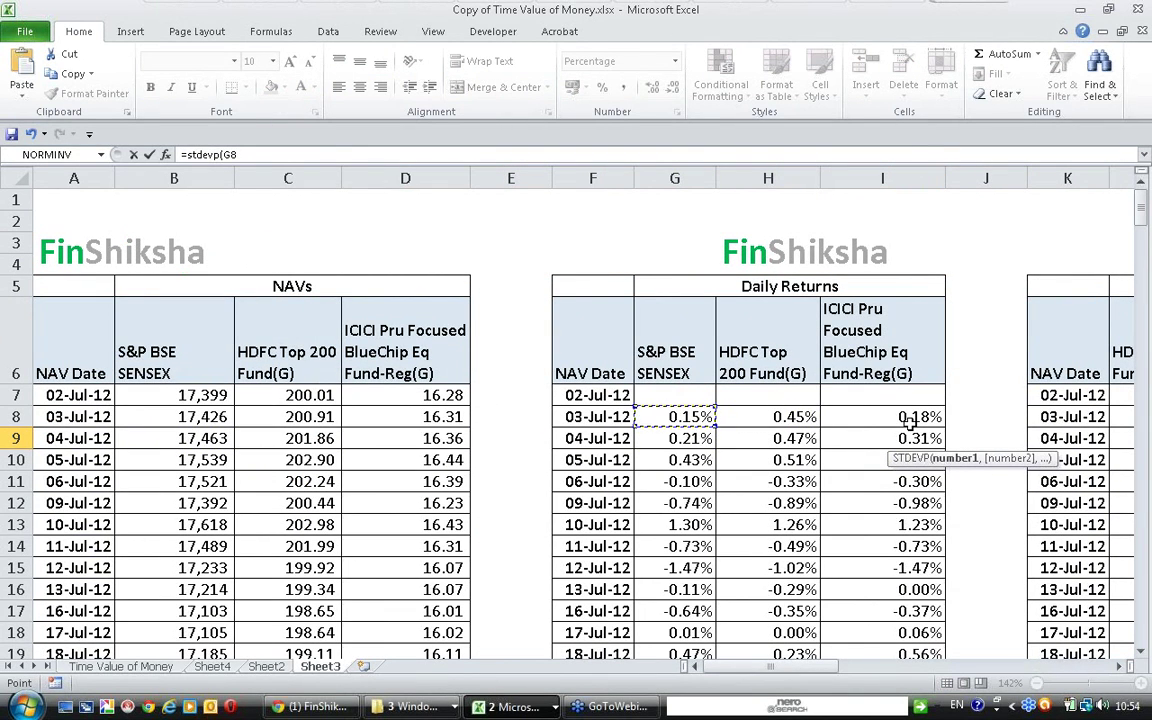
key("ctrl+shift+Down")
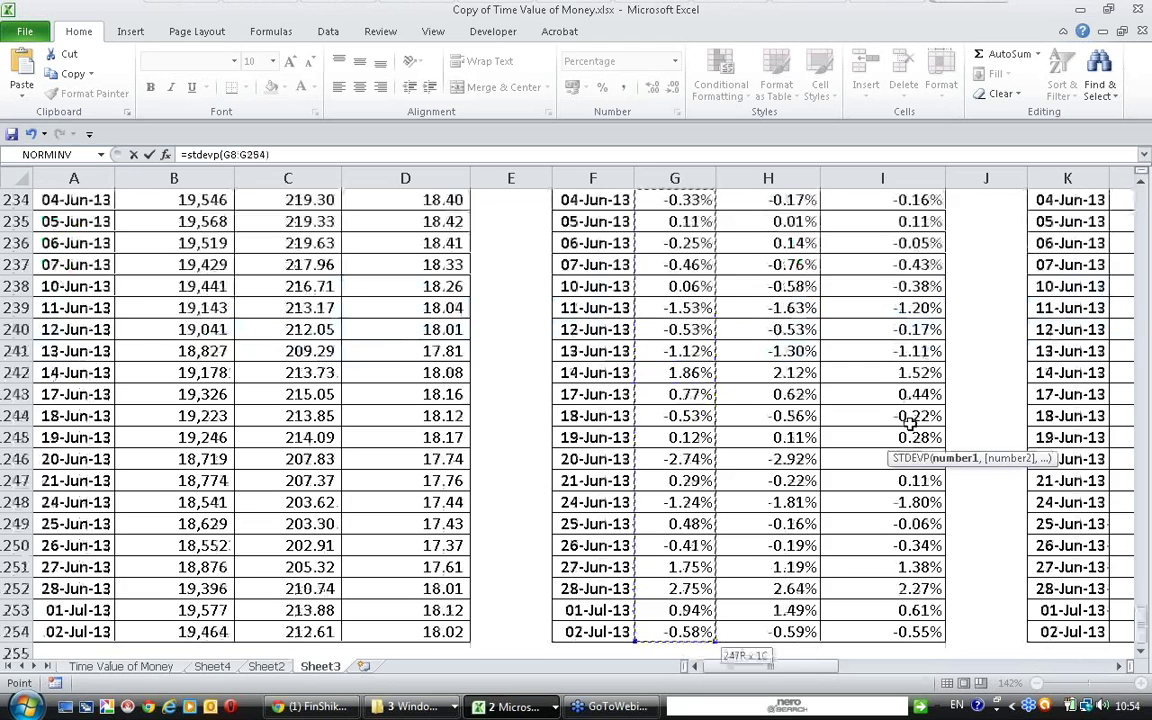
key("Return")
- Calculate the HDFC Top 200 Stdev (daily) in Q9 with the formula =stdevp(H8:H254)
key("Up")
scroll(910, 424, "up", 2)
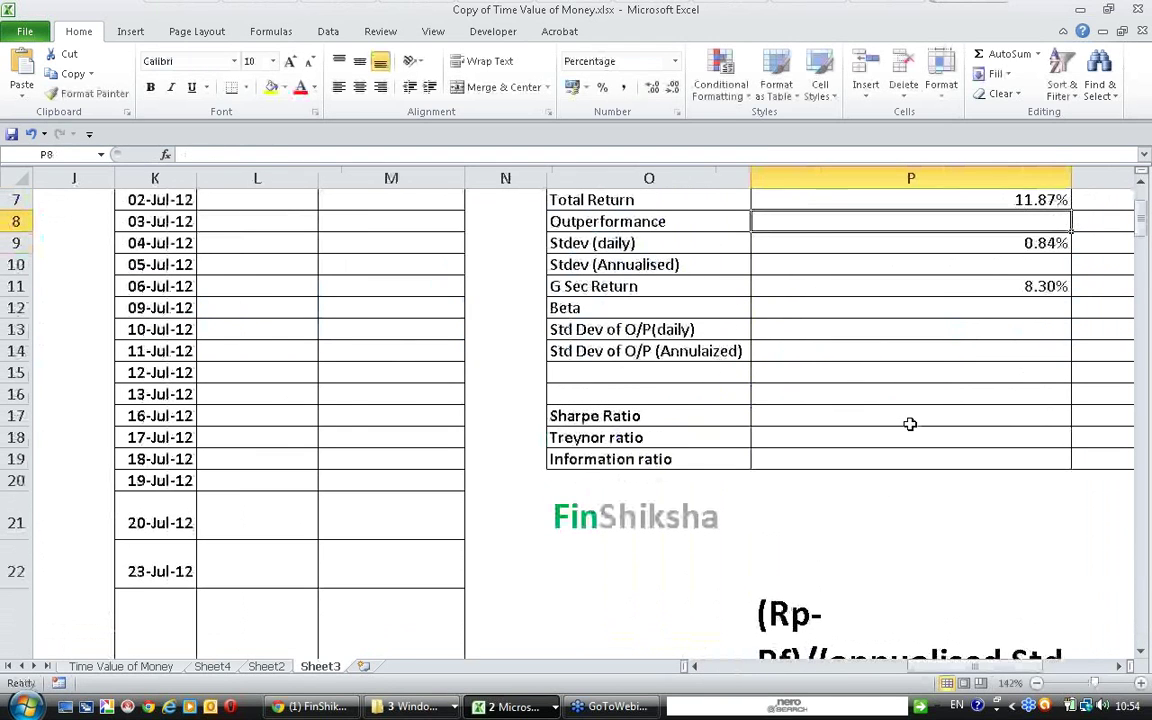
key("Right")
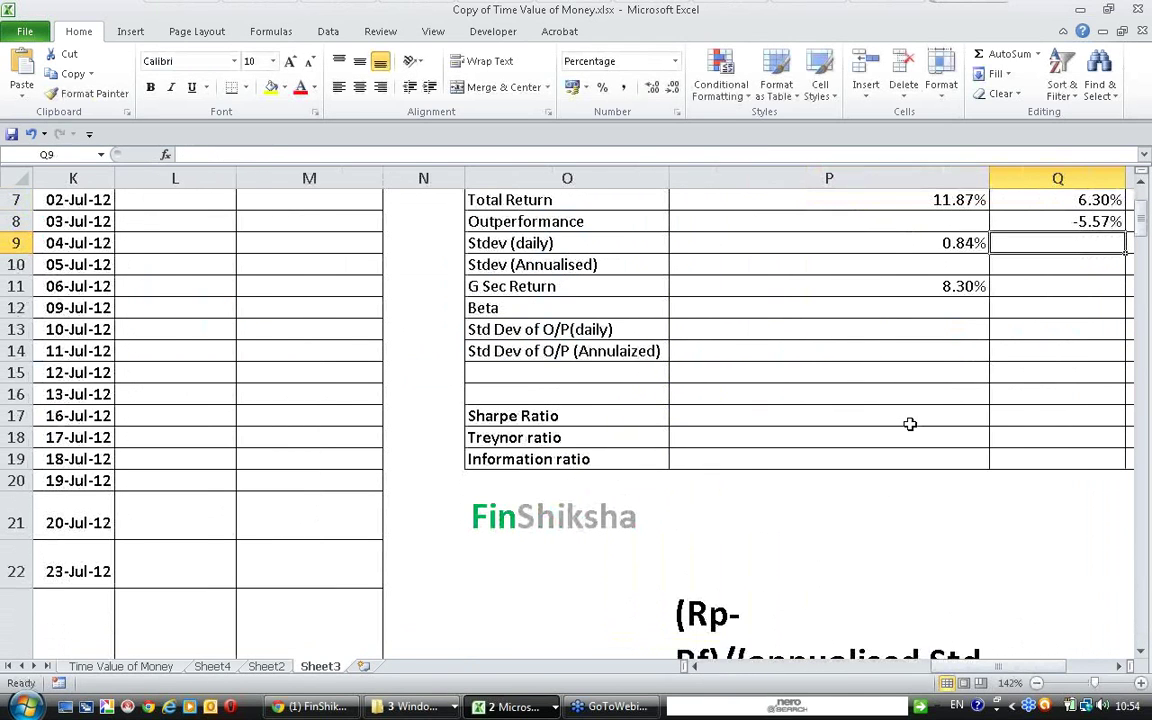
type("=stde")
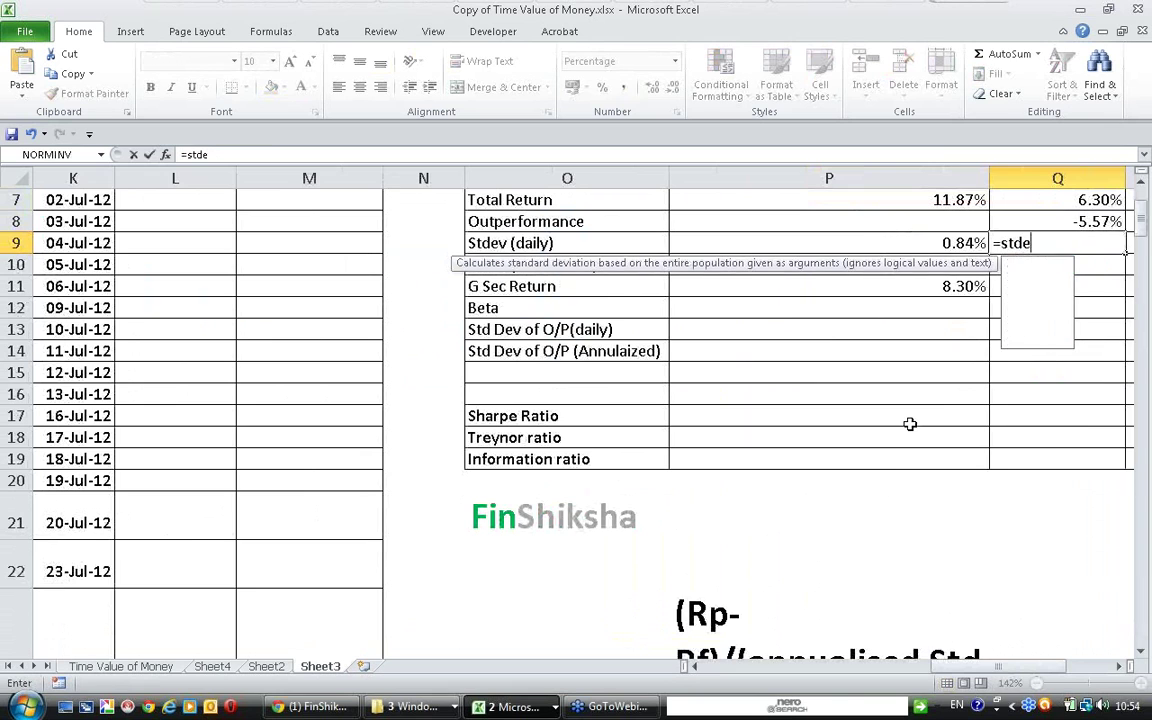
type("vp(")
key("Left")
key("Left")
key("Up")
key("Up")
key("Up")
key("Up")
key("Up")
key("Up")
key("Up")
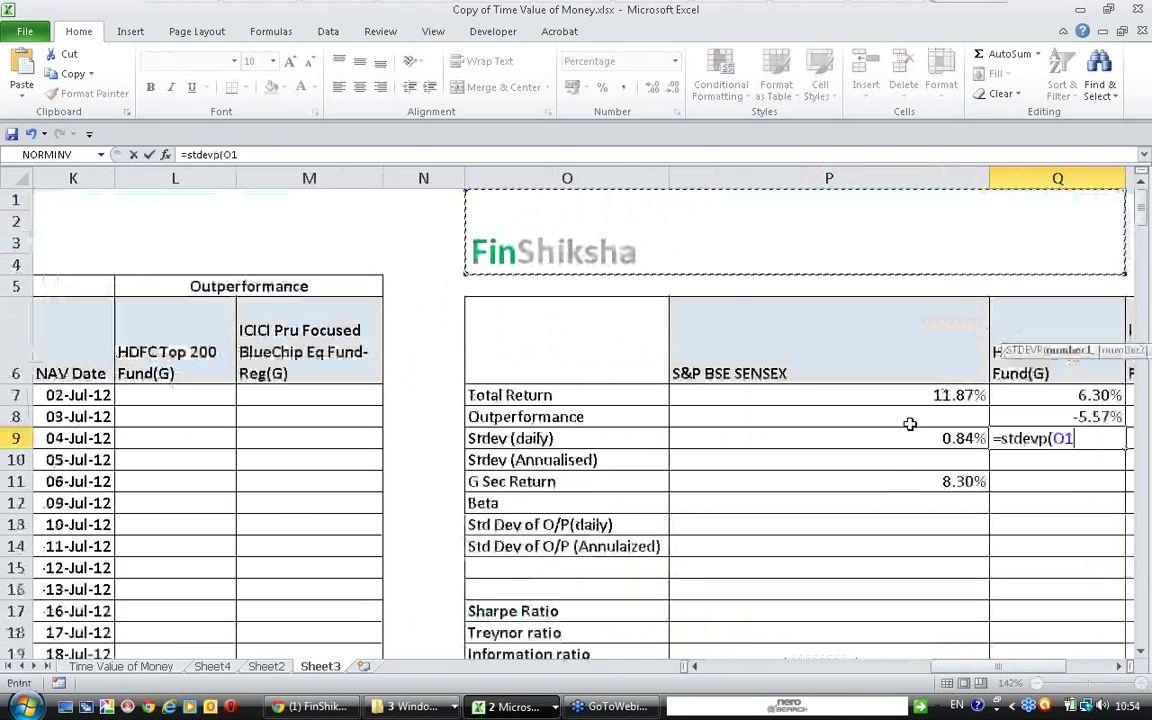
key("Down")
key("Down")
key("Down")
key("Down")
key("Down")
key("Left")
key("Left")
key("Left")
key("Left")
key("Left")
key("Left")
key("Left")
key("Left")
key("Left")
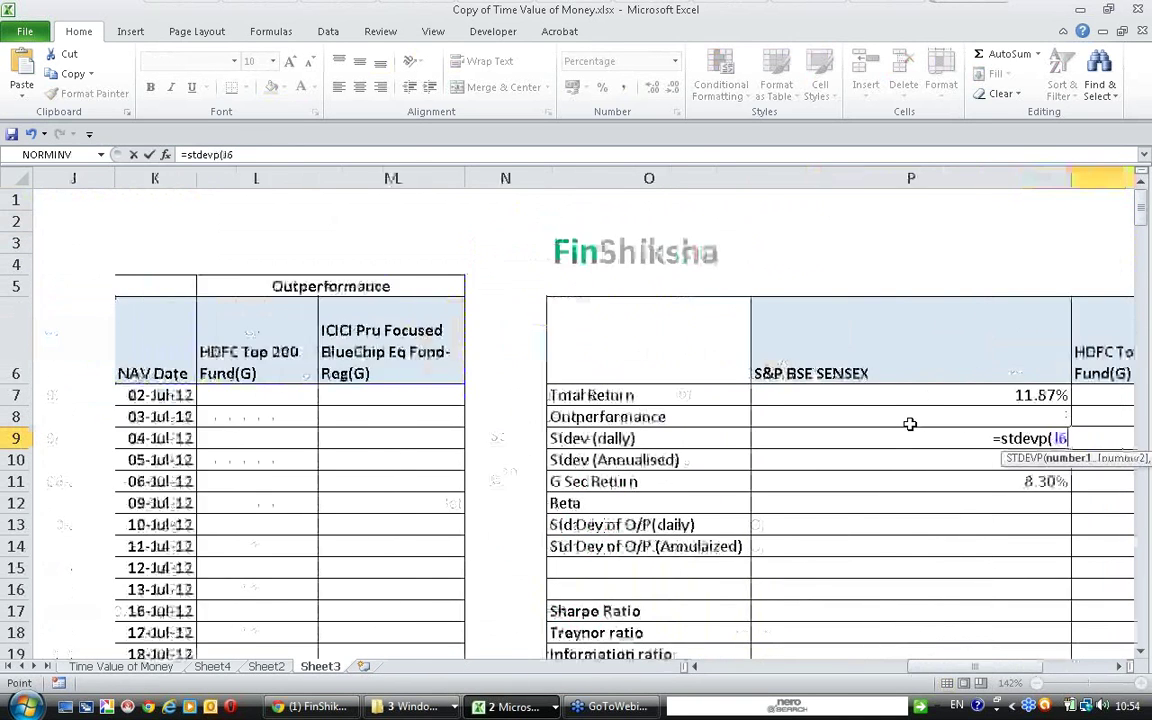
key("Right")
key("Right")
key("Down")
key("Down")
key("ctrl+shift+Down")
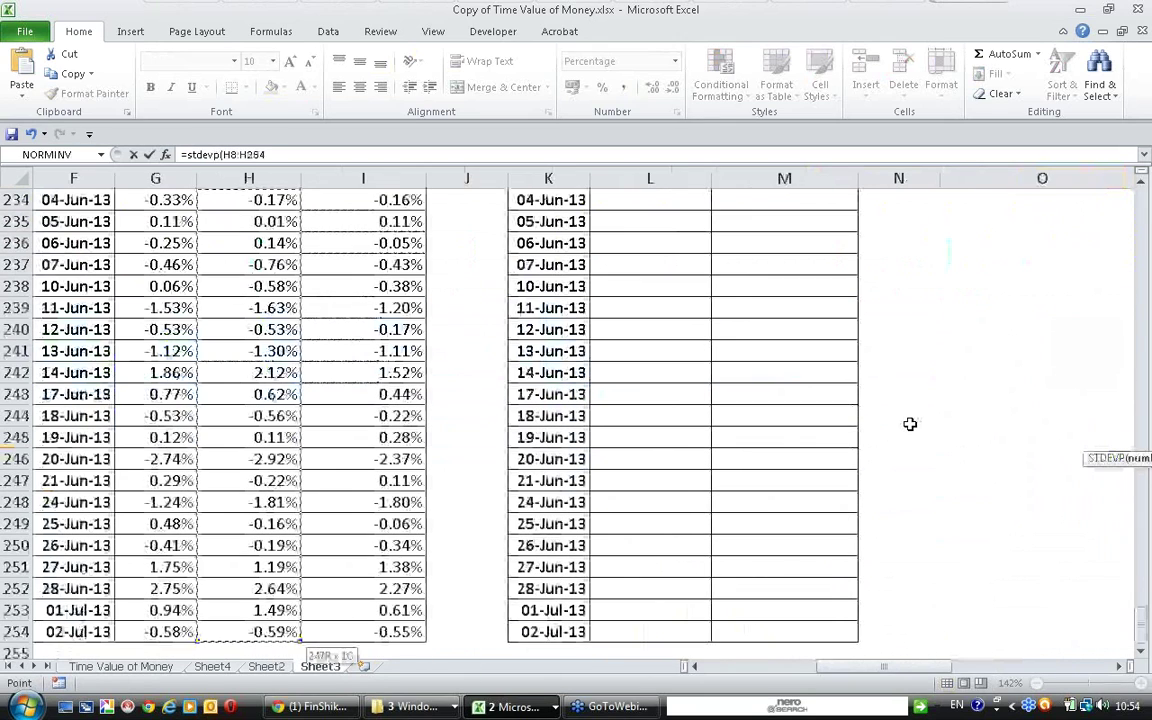
key("Return")
- Calculate the ICICI Pru Focused BlueChip Stdev (daily) in R9 with the formula =stdevp(I8:I254)
key("Up")
key("Up")
key("Up")
key("Up")
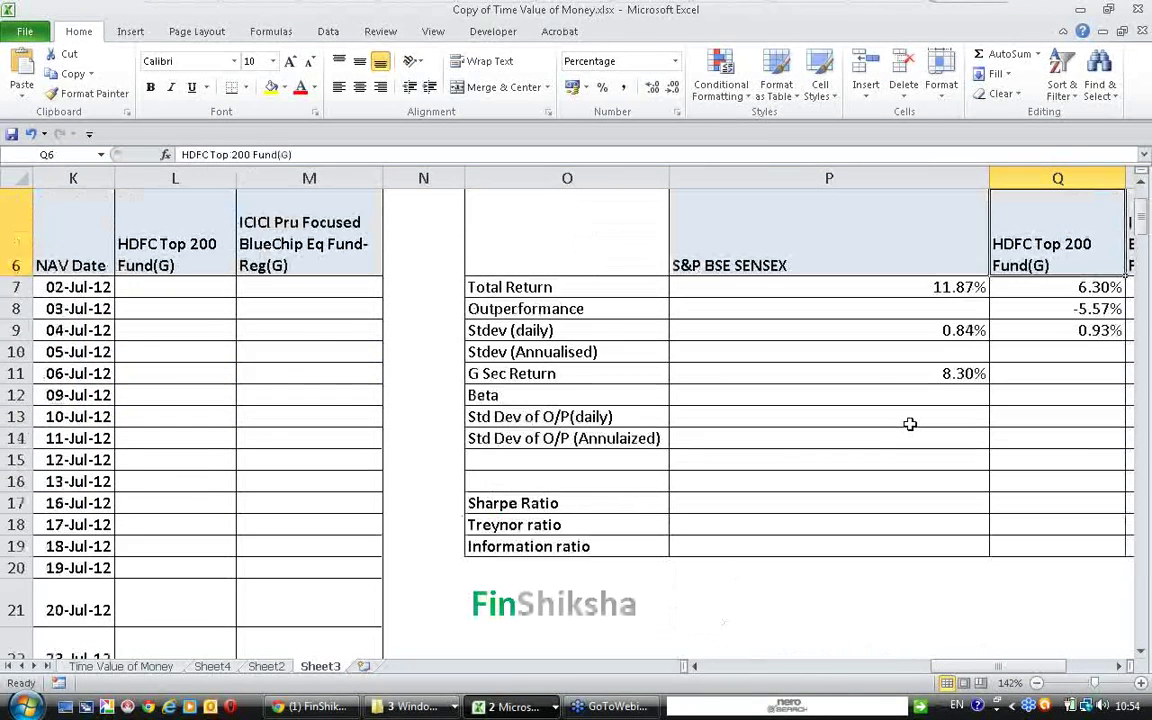
key("Down")
key("Down")
key("Down")
key("Right")
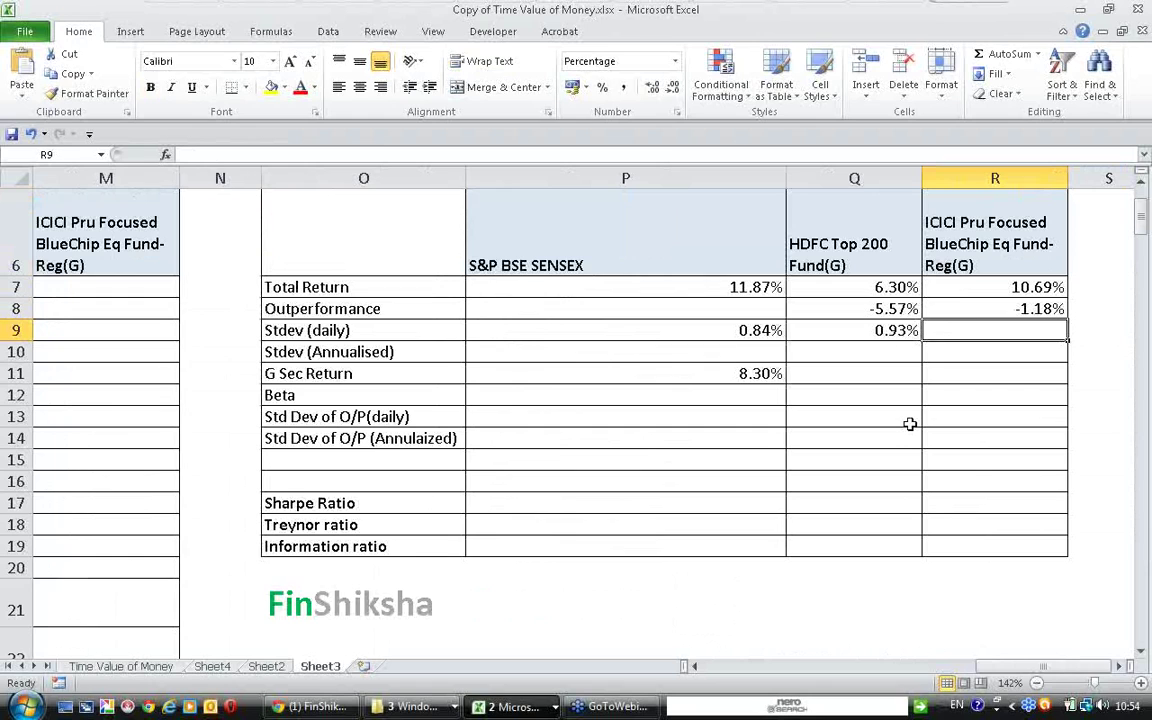
type("=stde")
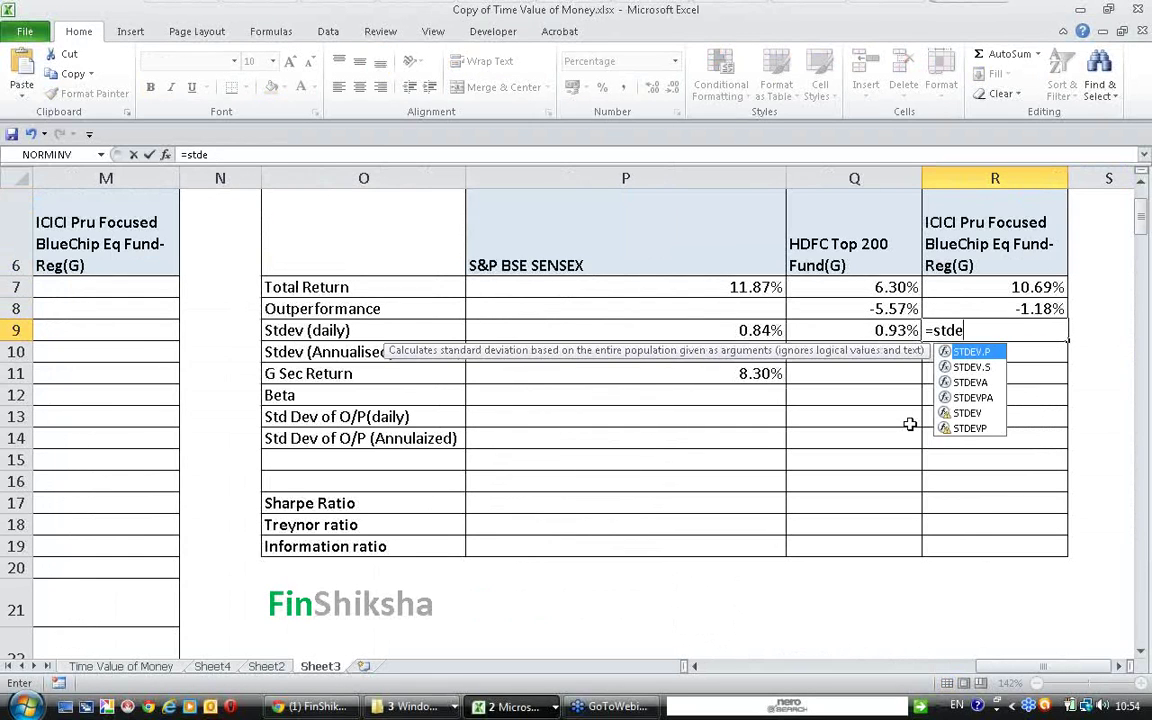
type("vp(")
key("Left")
key("Left")
key("Left")
key("Left")
key("Left")
key("Left")
key("Left")
key("Left")
key("Left")
key("Left")
key("Left")
key("Left")
key("Left")
key("Left")
key("Left")
key("Left")
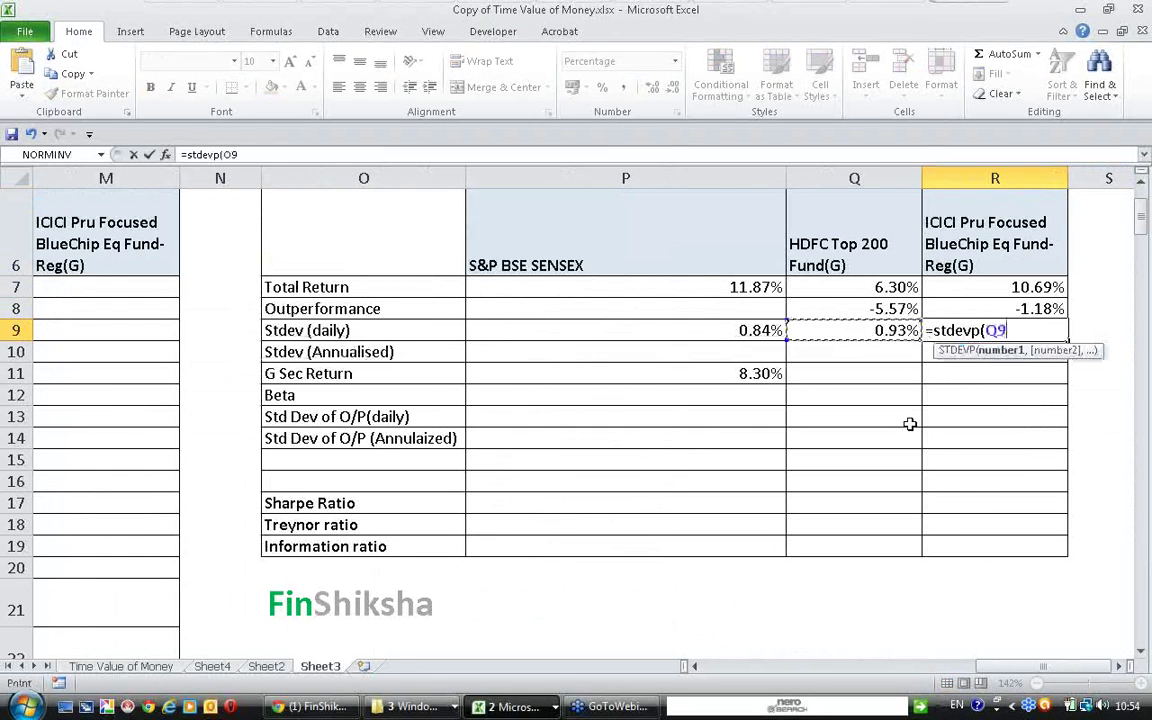
key("Up")
key("Up")
key("Up")
key("Right")
key("Right")
key("Right")
key("Right")
key("Right")
key("Right")
key("Right")
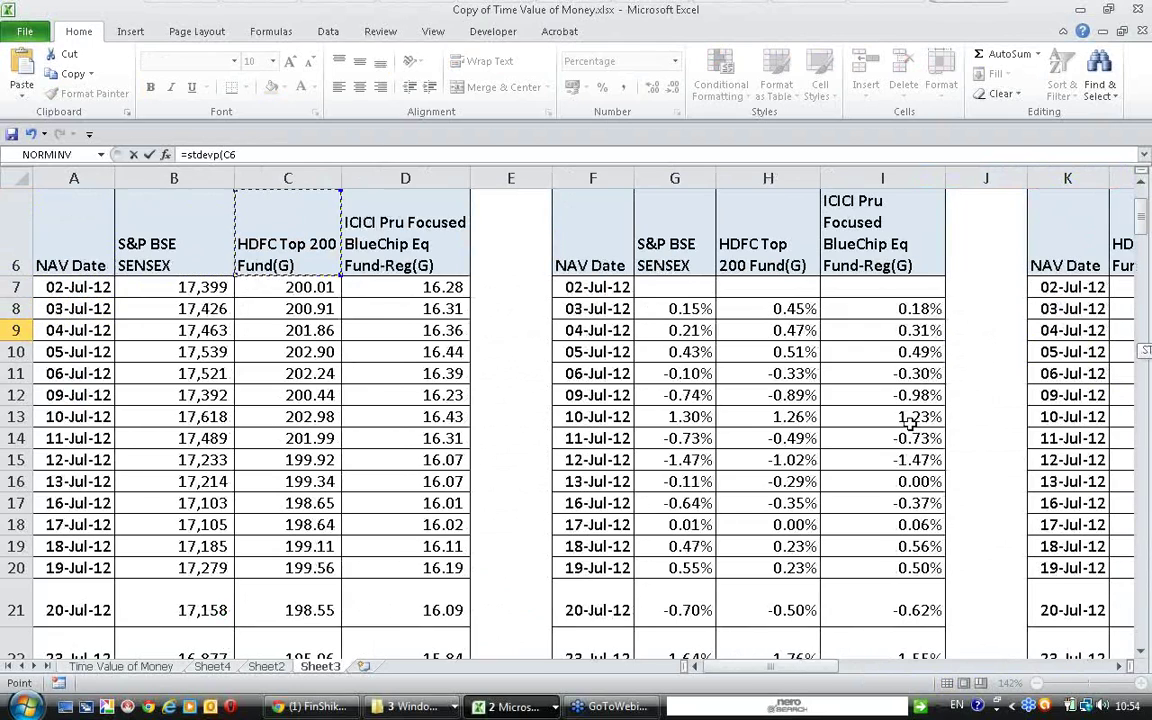
key("Down")
key("Down")
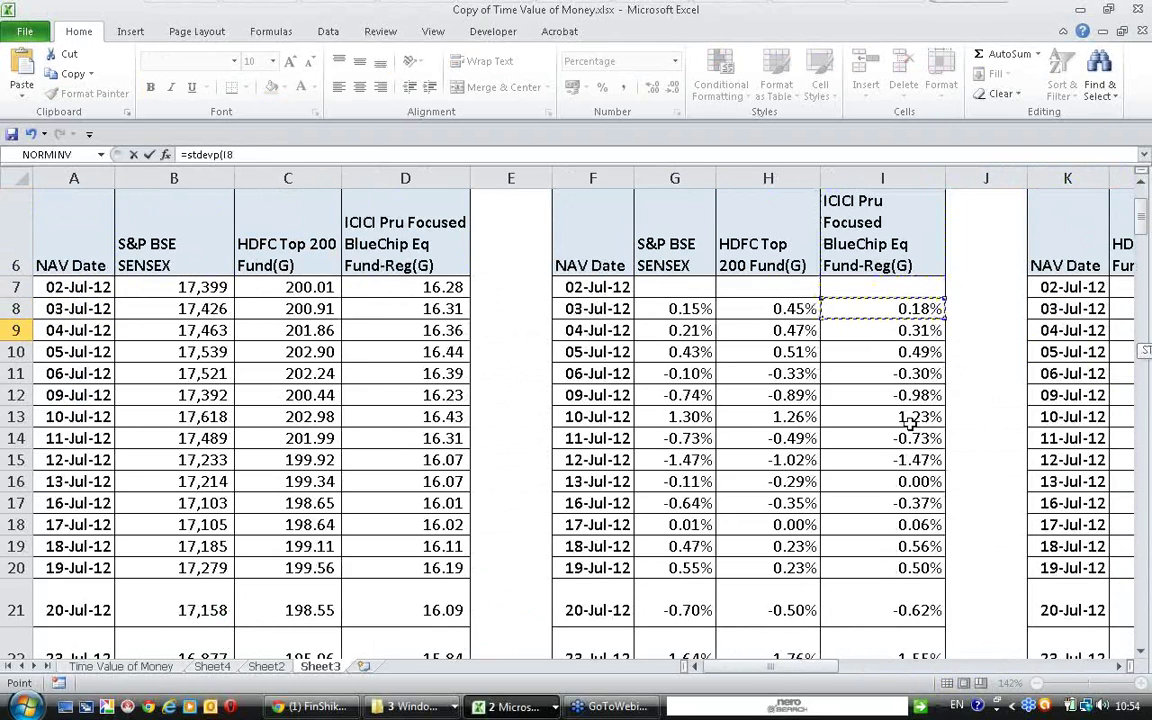
key("ctrl+shift+Down")
key("Return")
- Calculate the S&P BSE SENSEX Stdev (Annualised) in P10 with the formula =P9*sqrt(252)
key("Up")
key("Up")
key("Up")
scroll(909, 424, "up", 1)
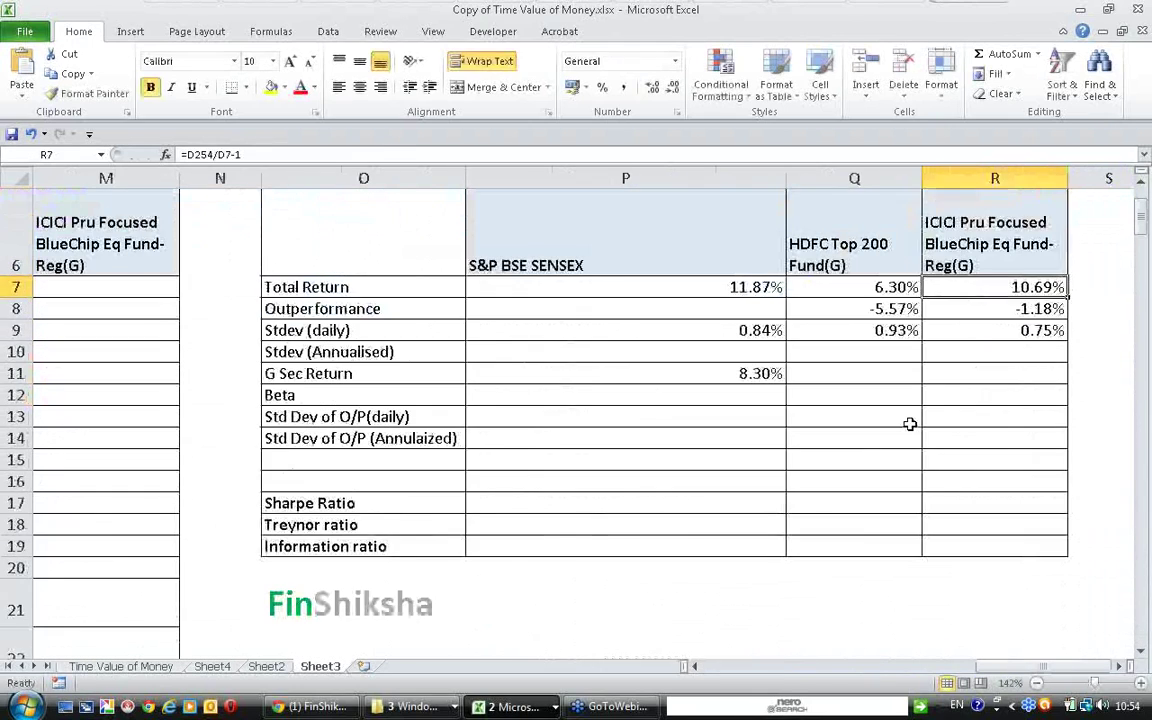
key("Down")
key("Down")
key("Left")
key("Left")
key("shift+Right")
key("shift+Right")
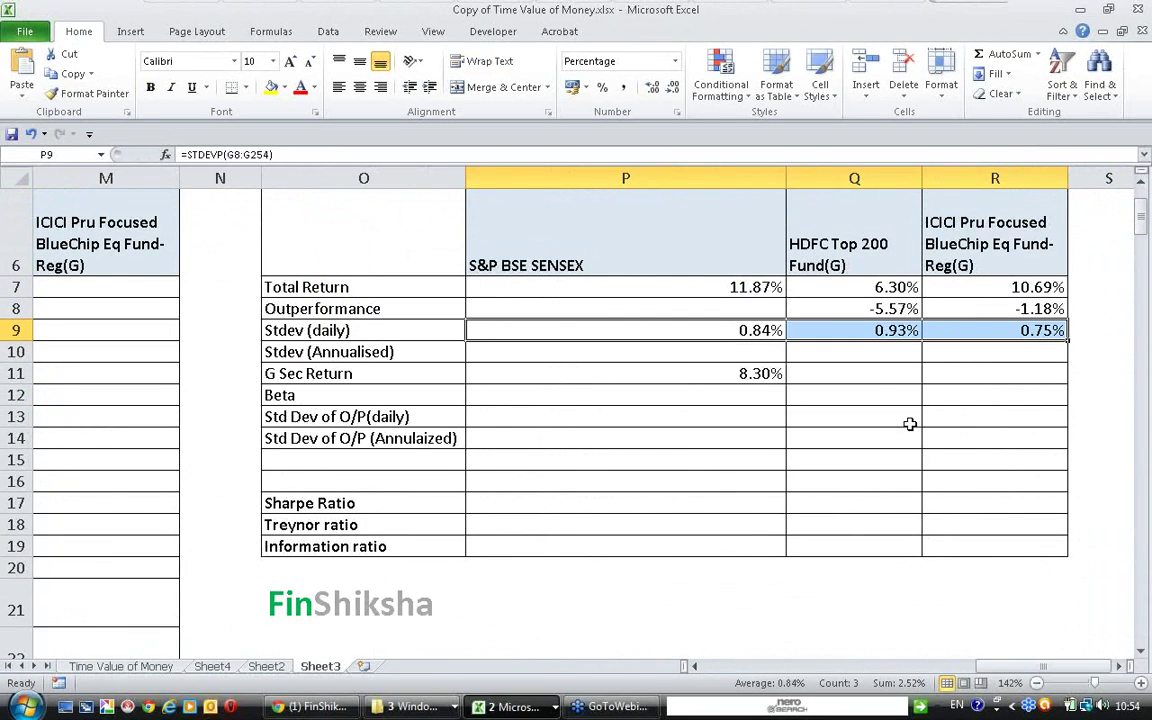
key("Down")
type("=")
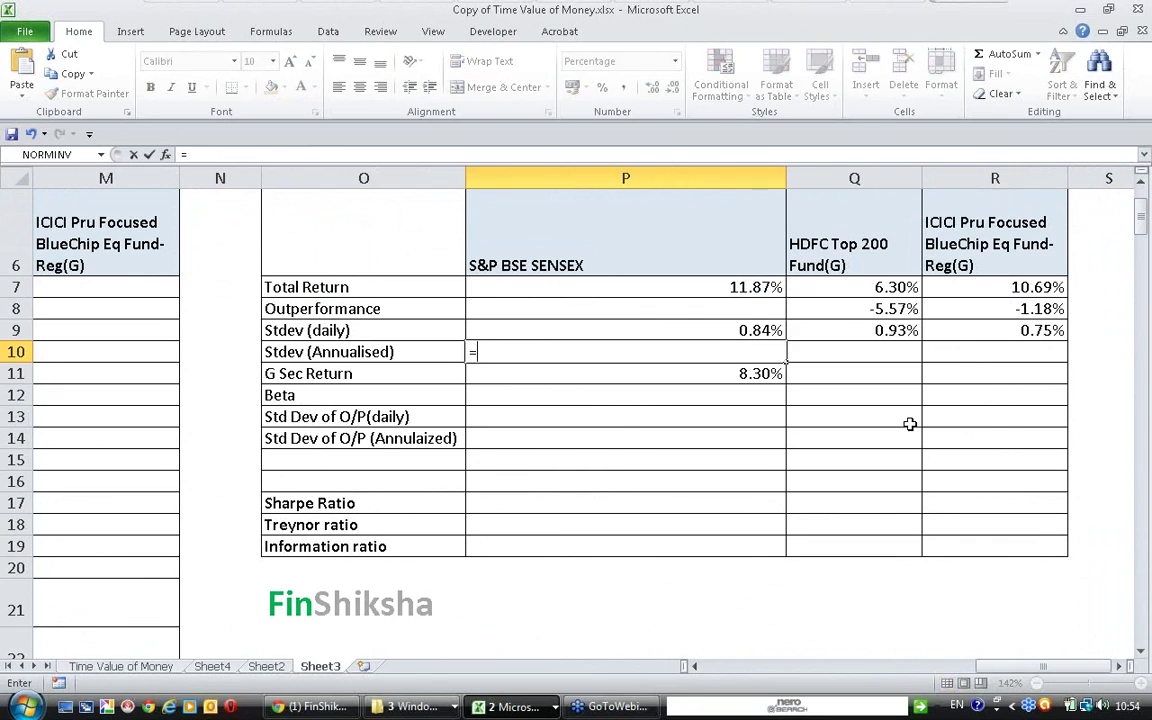
key("Up")
type("*")
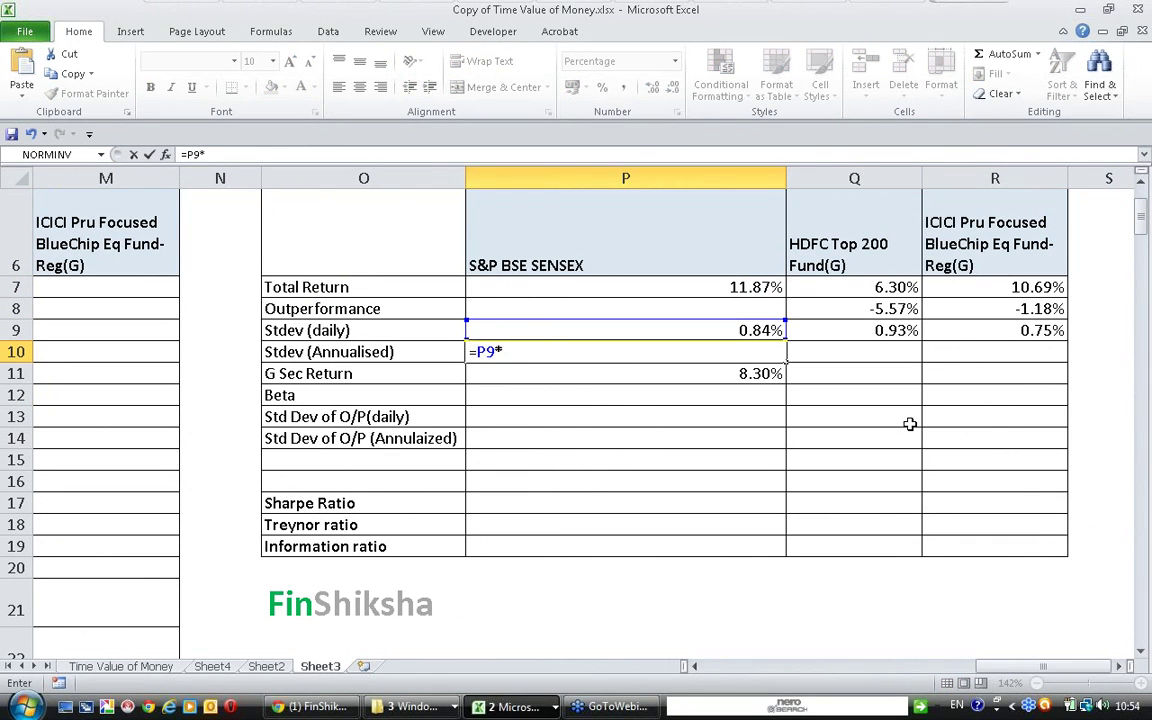
type("sqr")
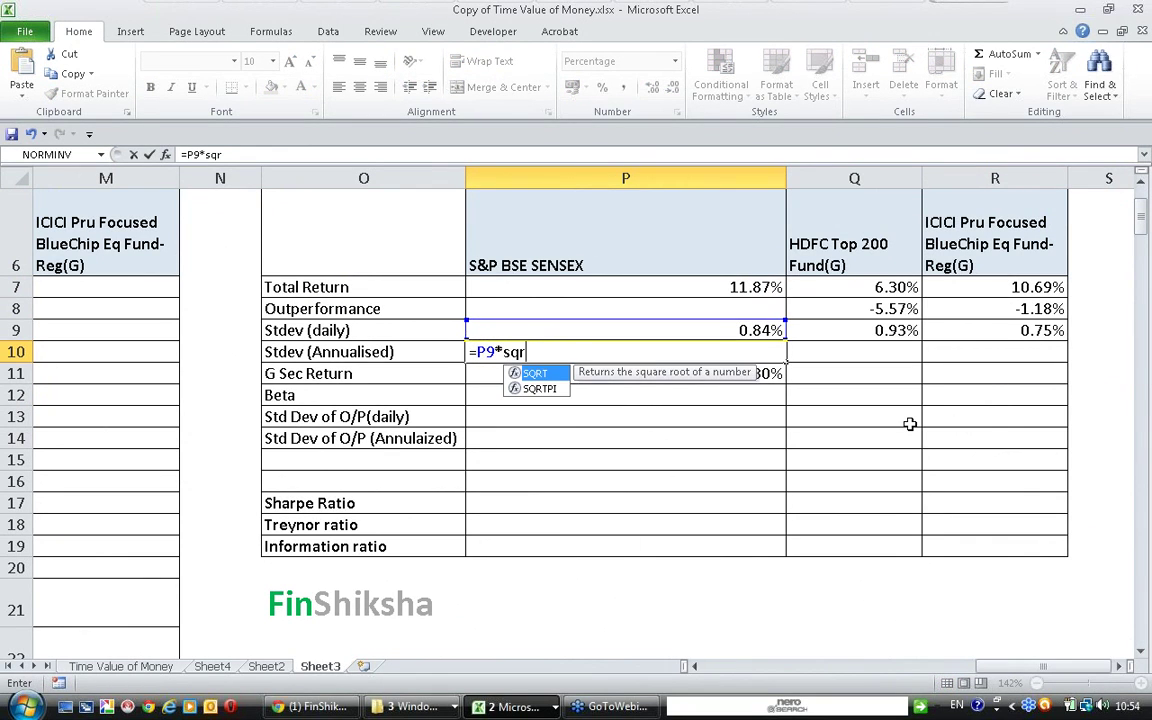
type("t(252")
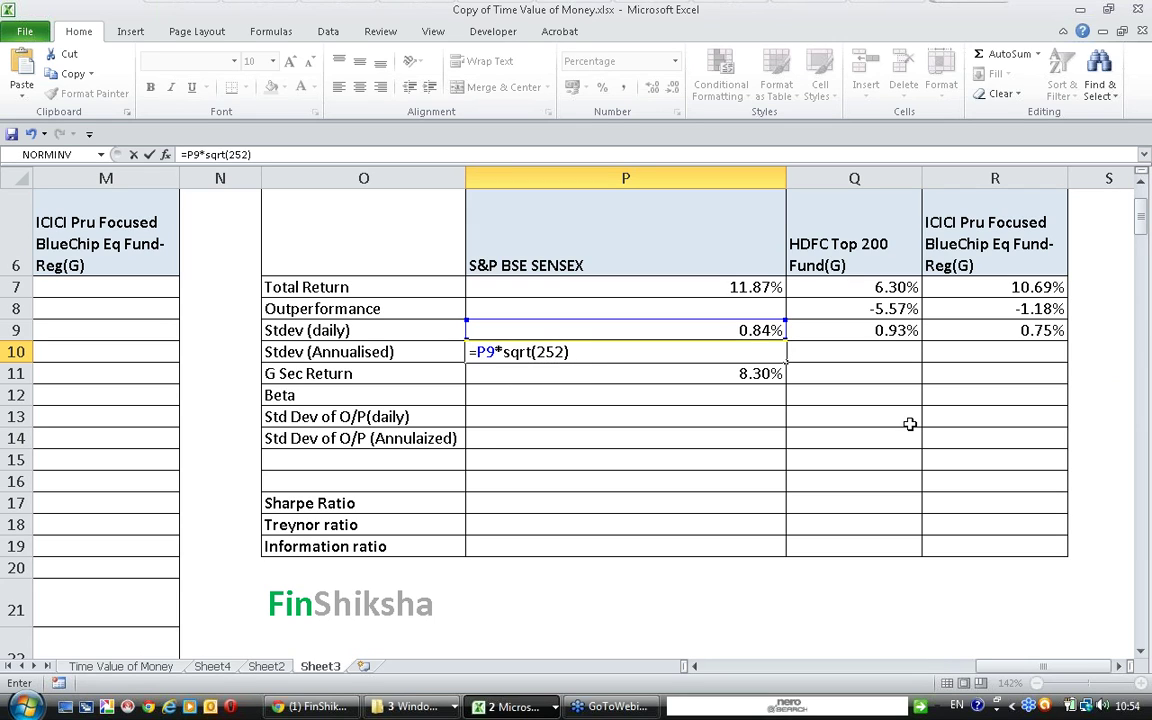
key("Return")
- Calculate the HDFC Top 200 Stdev (Annualised) in Q10 with the formula =Q9*sqrt(252)
key("Up")
key("ctrl+c")
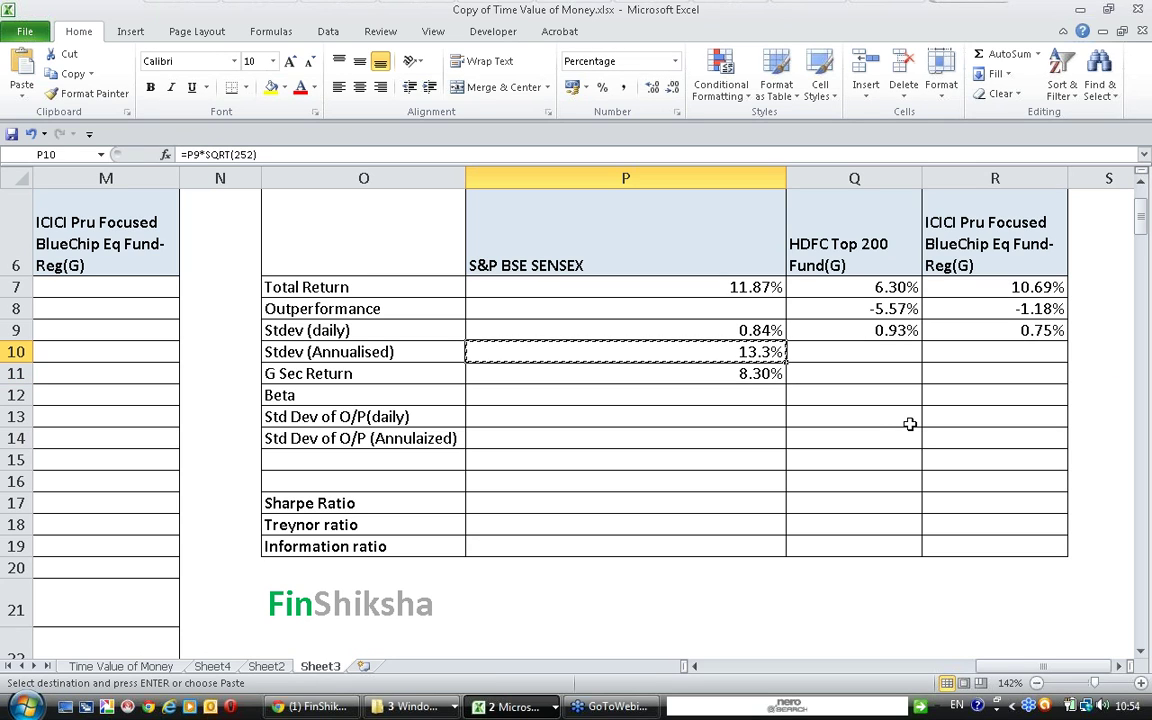
key("Right")
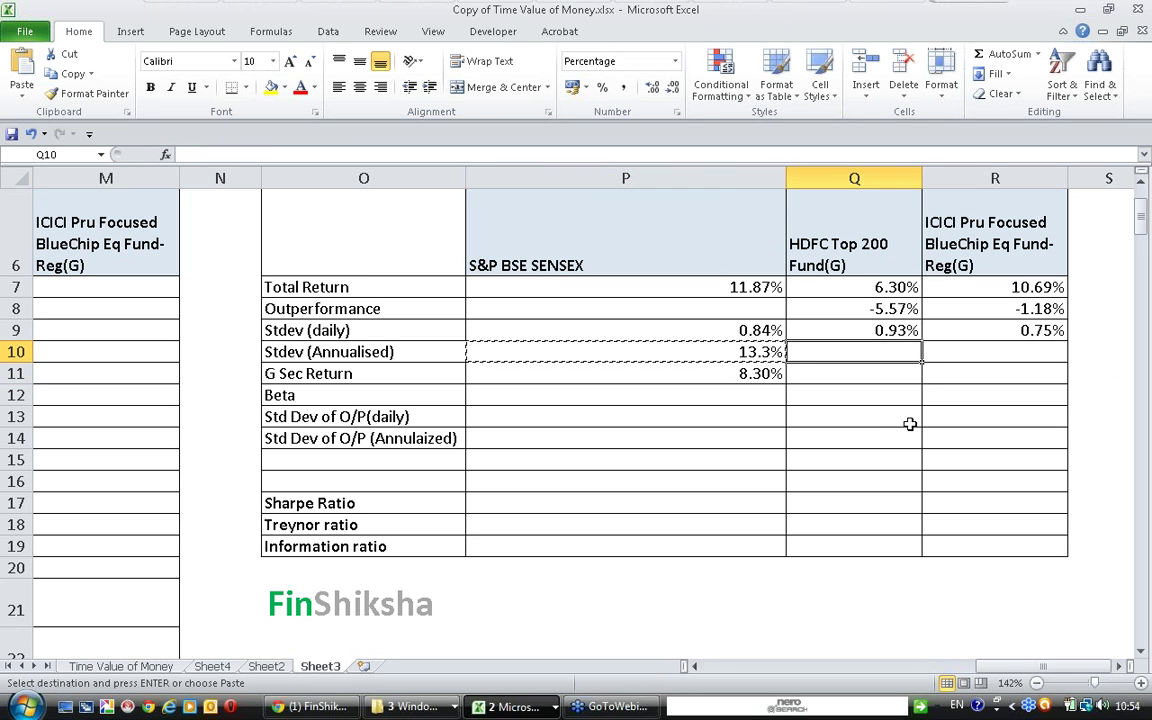
type("=")
key("Up")
type("*")
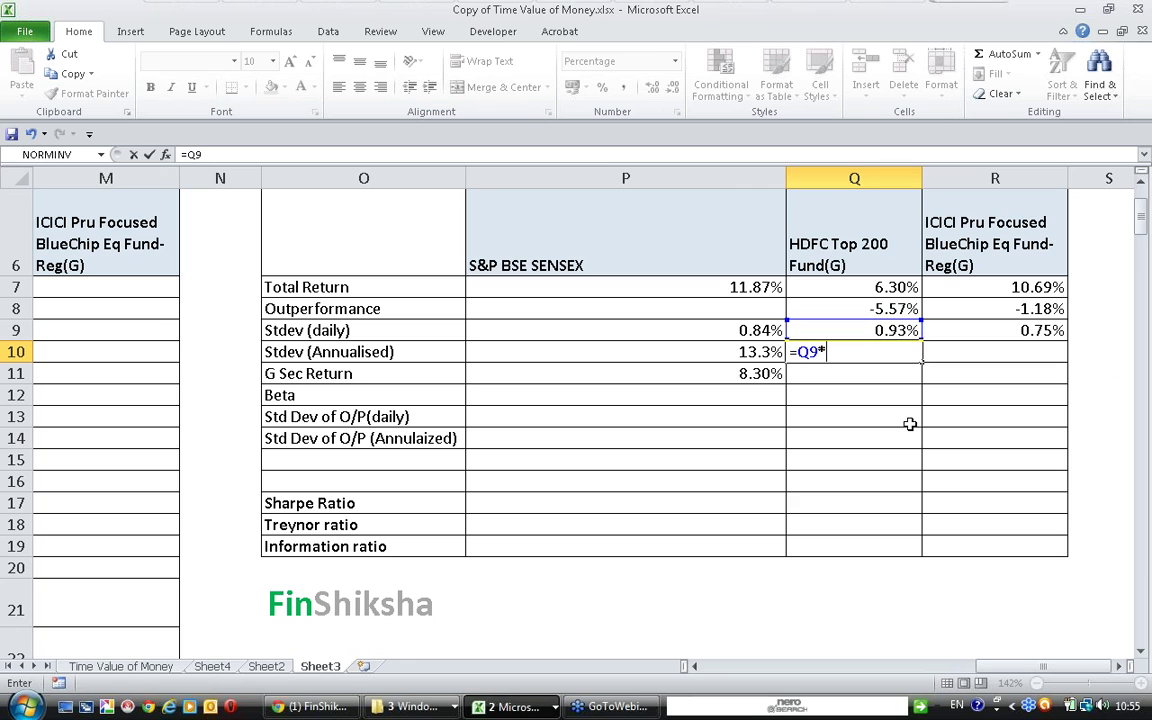
type("sqrt(2")
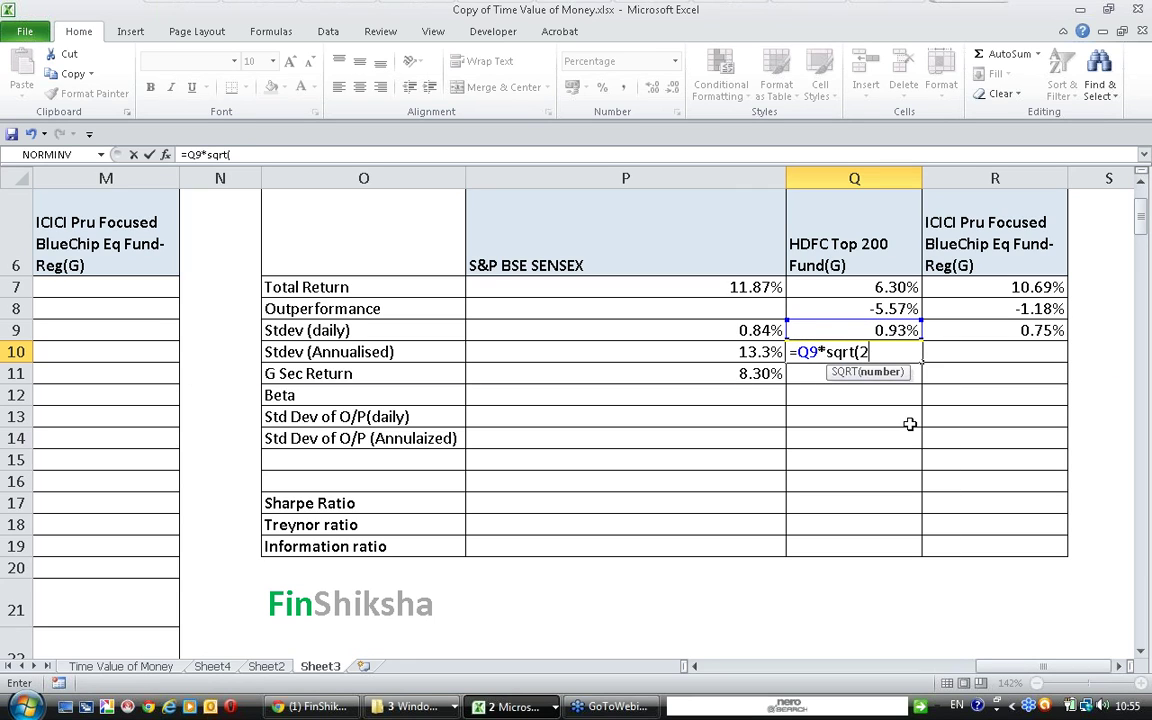
type("52)")
key("Return")
- Calculate the ICICI Pru Focused BlueChip Stdev (Annualised) in R10 with the formula =R9*sqrt(252)
key("Up")
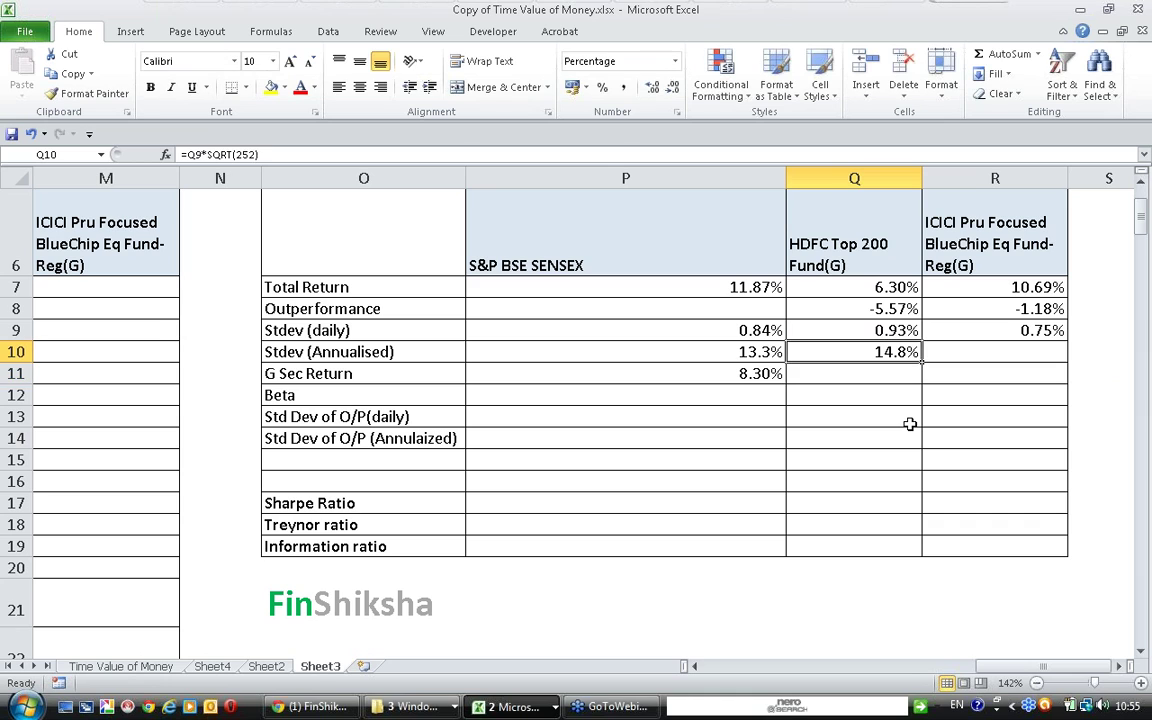
key("Right")
type("=")
key("Up")
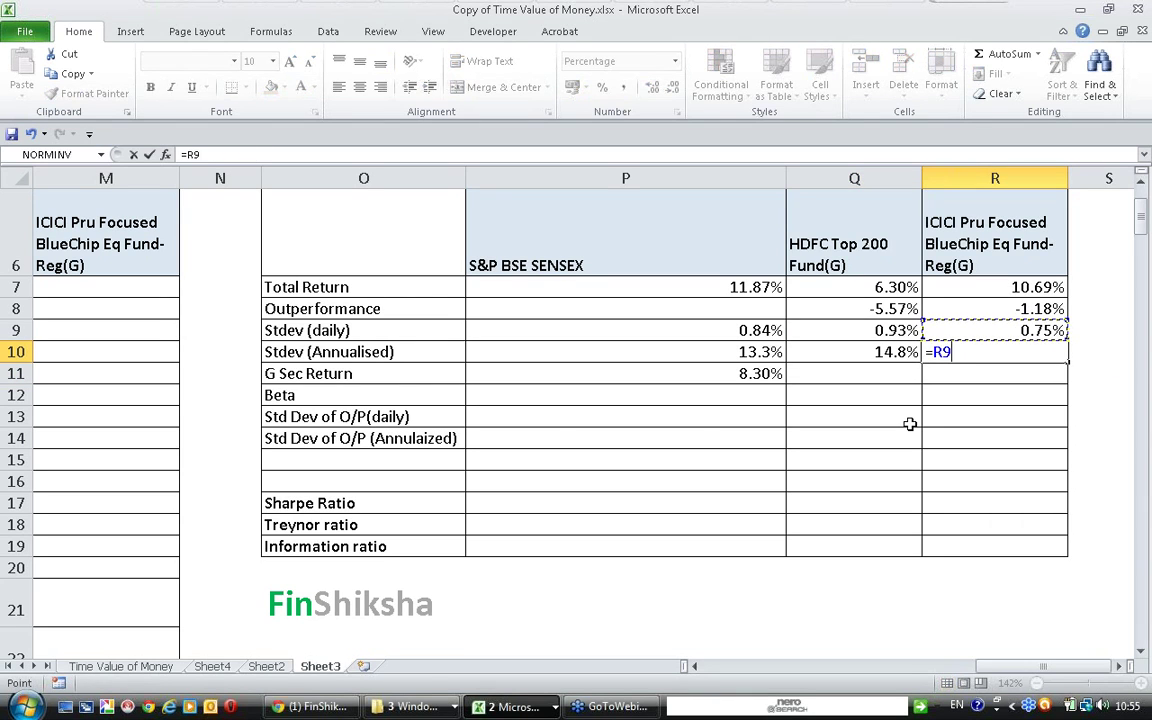
type("*sq")
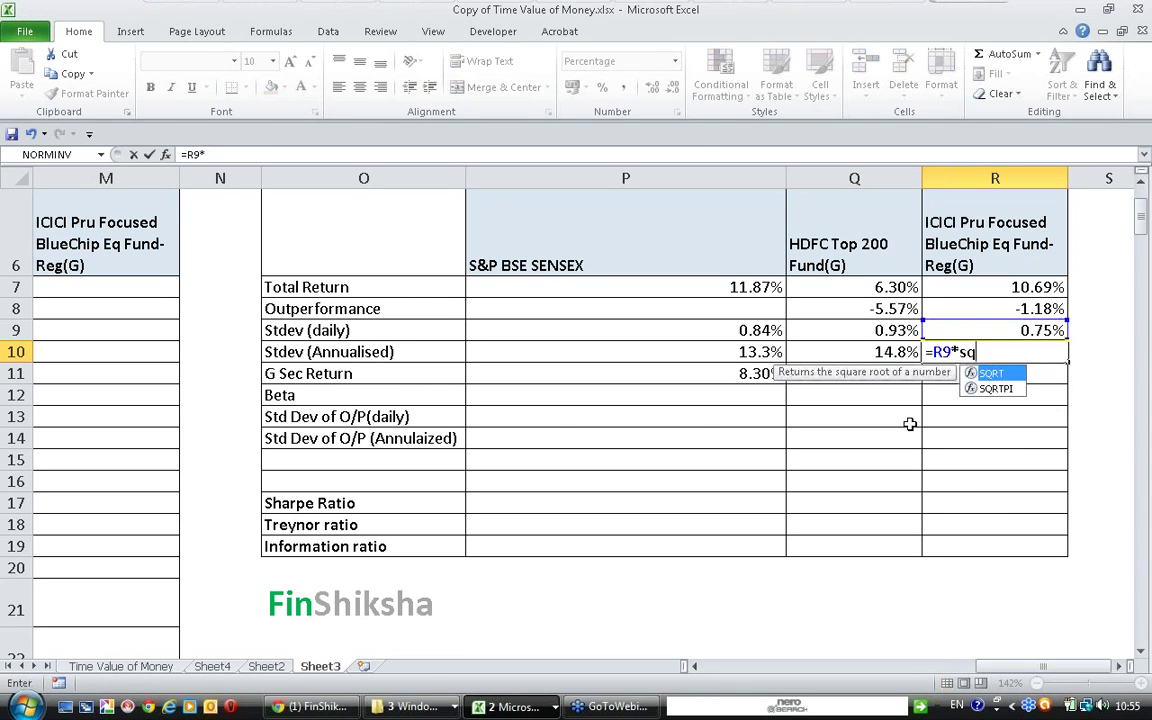
type("rt(252")
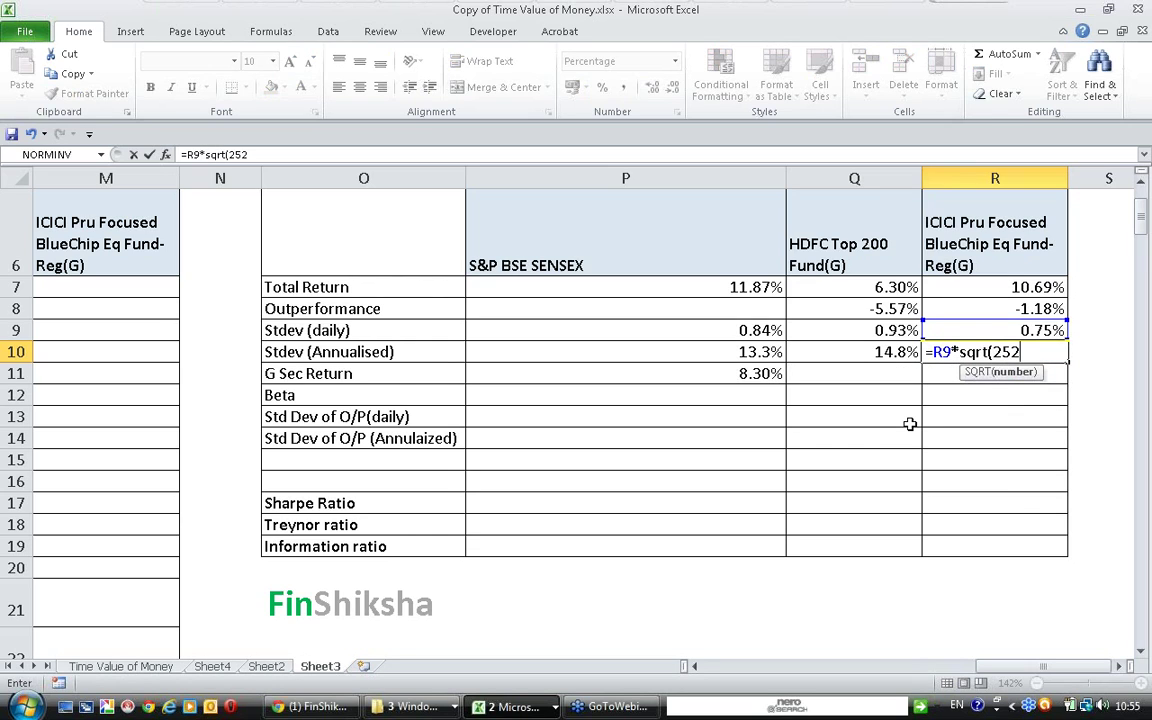
key("Return")
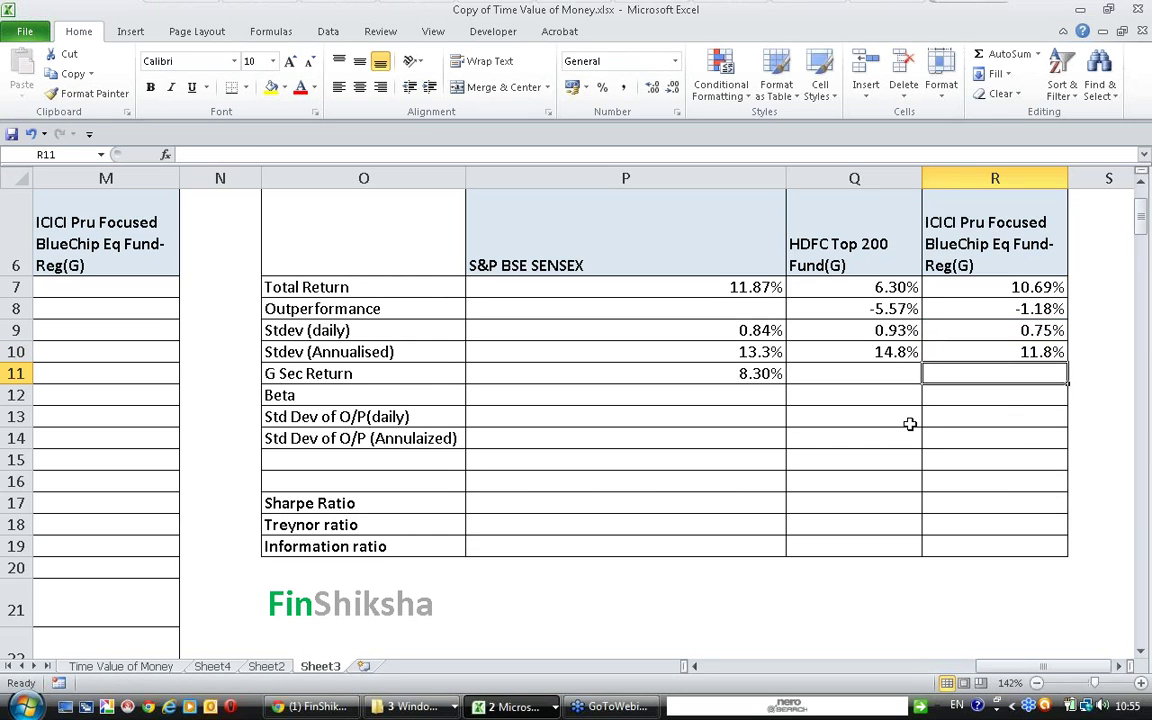
- Review the Sharpe ratio formula note in P23 below the ratio table
key("Up")
key("Left")
key("Left")
key("Down")
key("Down")
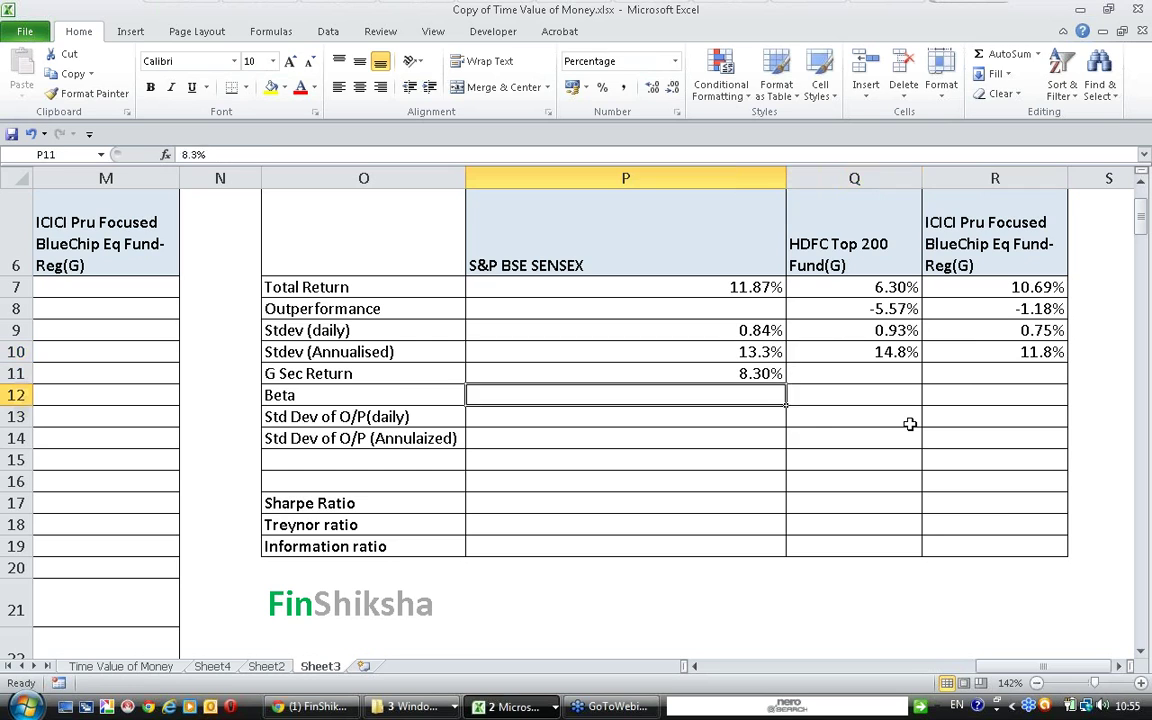
key("Down")
key("Down")
scroll(909, 424, "down", 3)
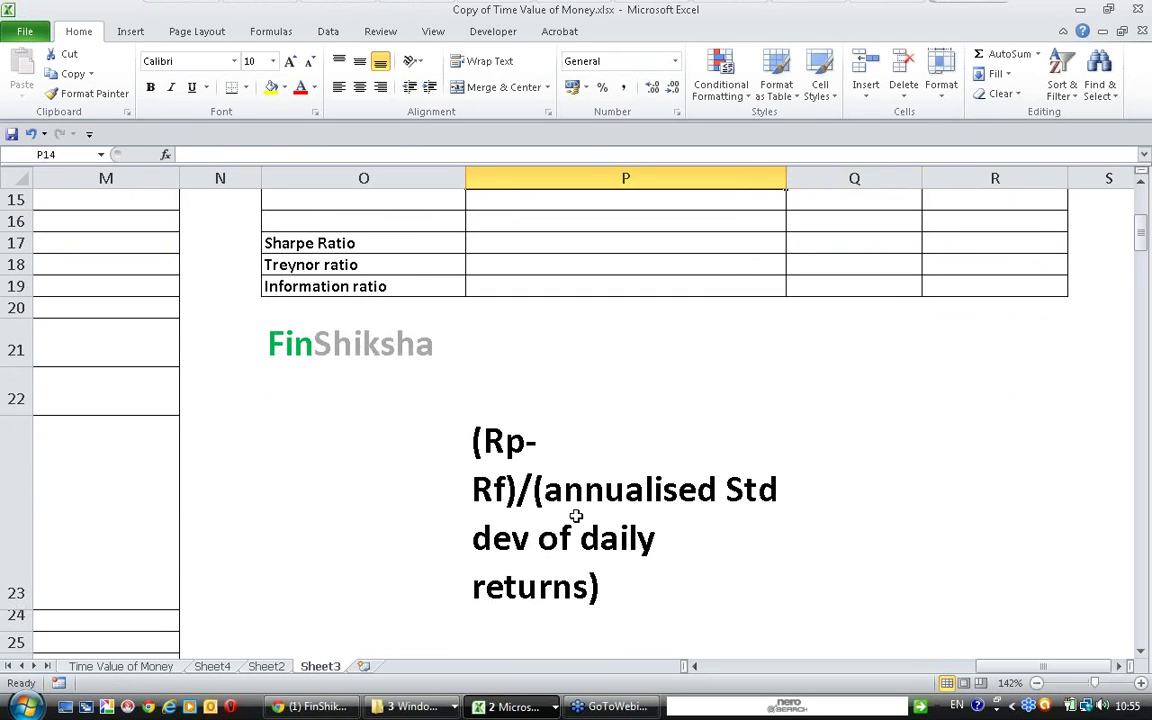
left_click(511, 451)
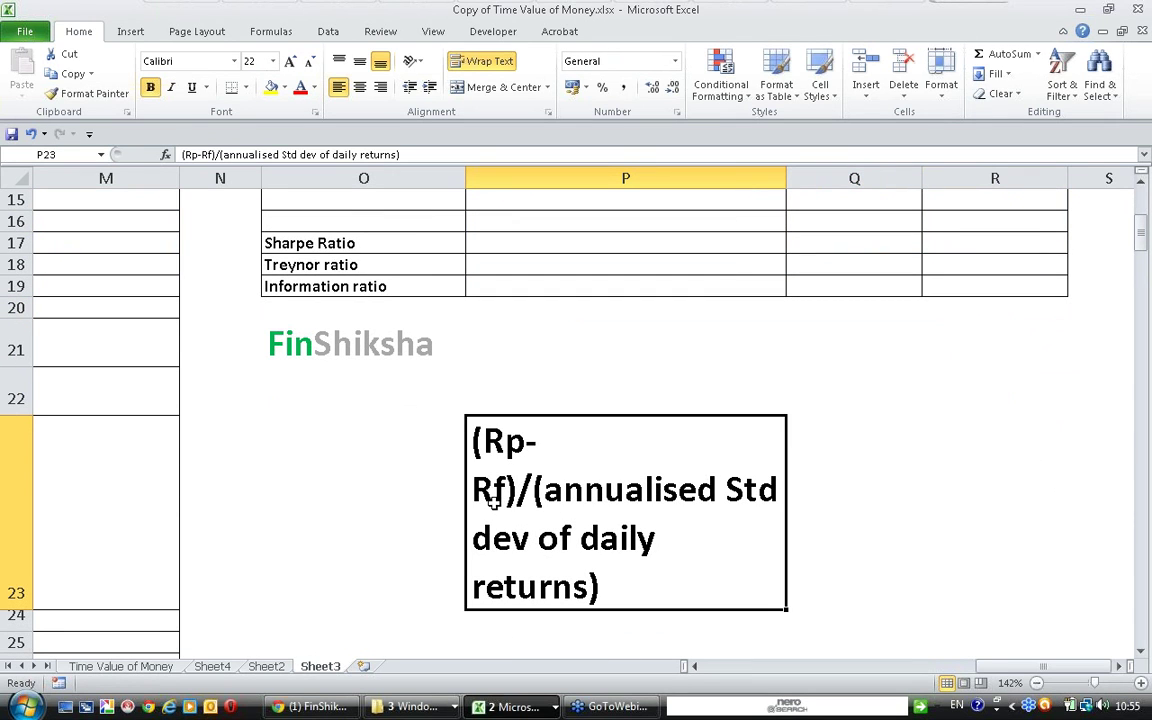
scroll(699, 553, "up", 4)
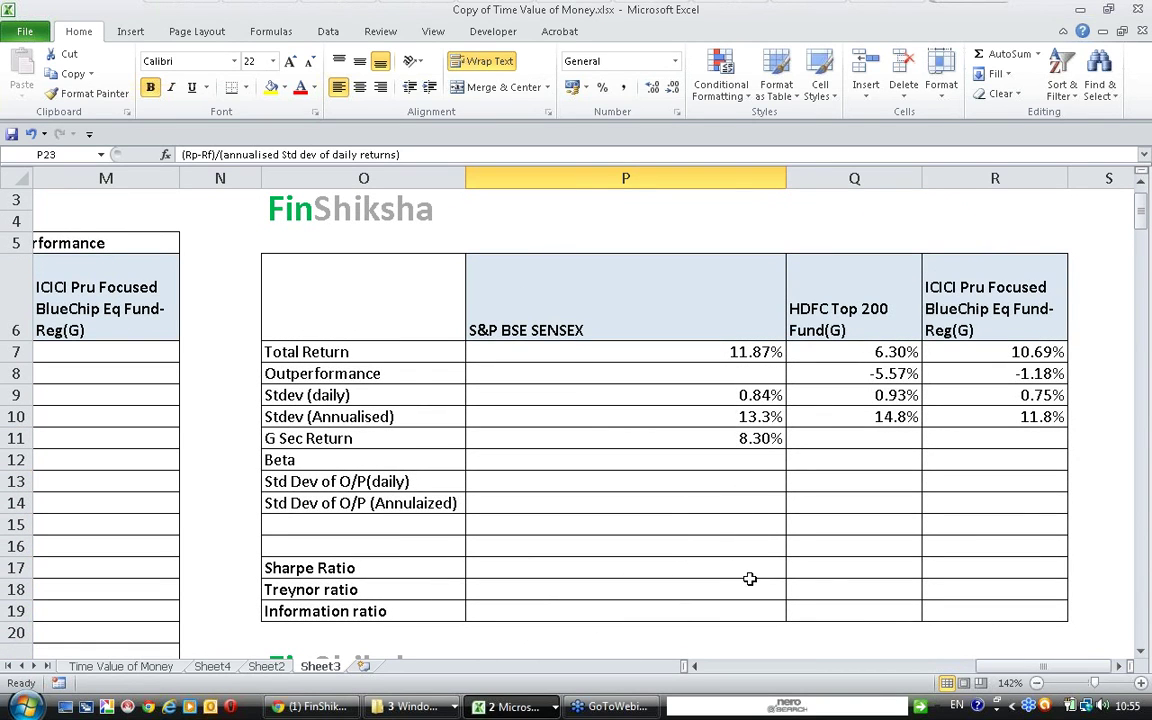
- Calculate the HDFC Top 200 Sharpe Ratio in Q17 with the formula =(Q7-$P$11)/Q10
left_click(808, 567)
type("=")
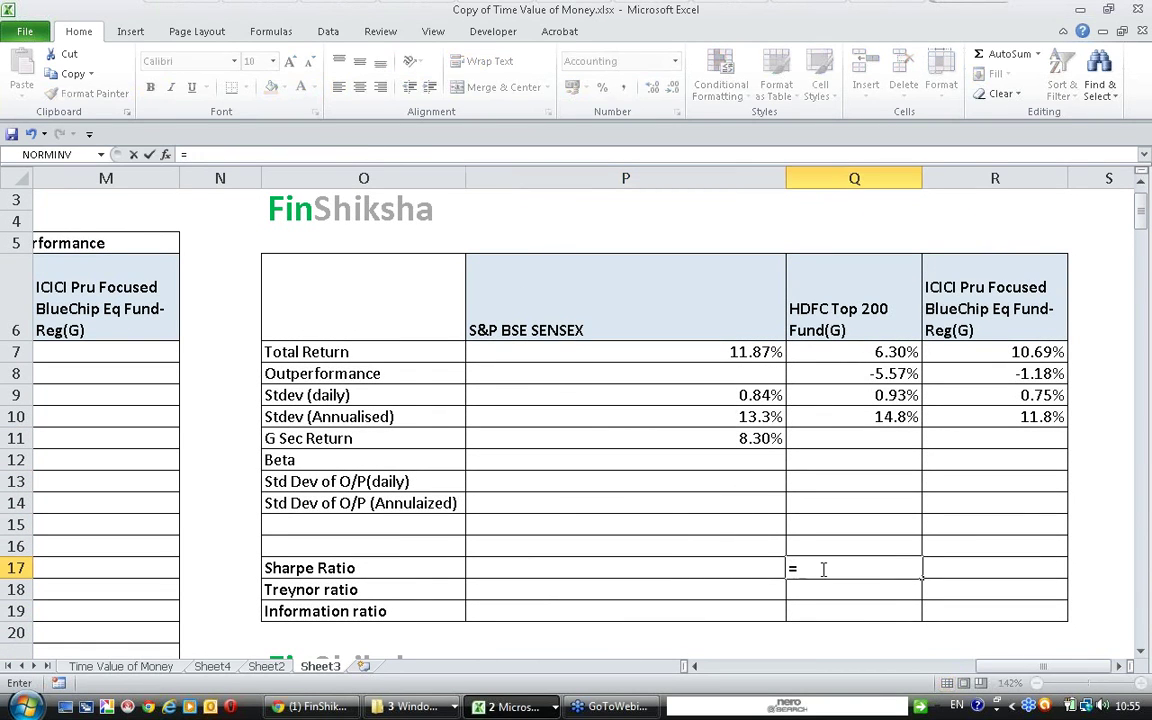
type("(")
left_click(890, 350)
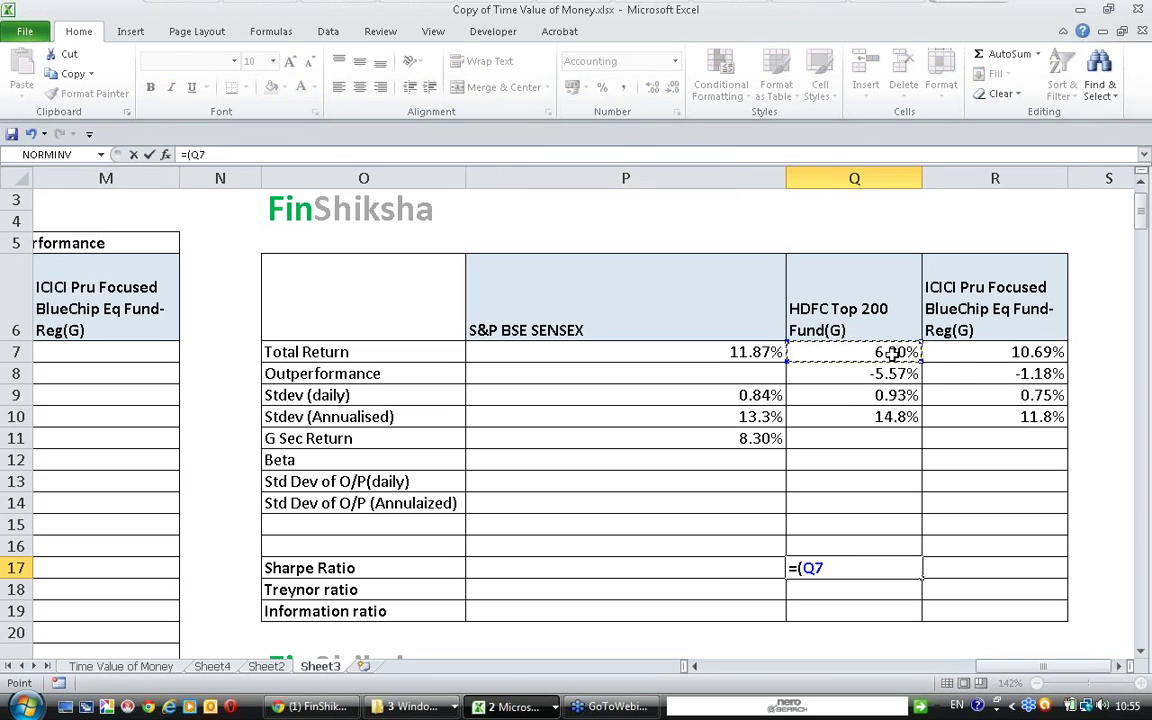
type("-")
left_click(766, 440)
key("F4")
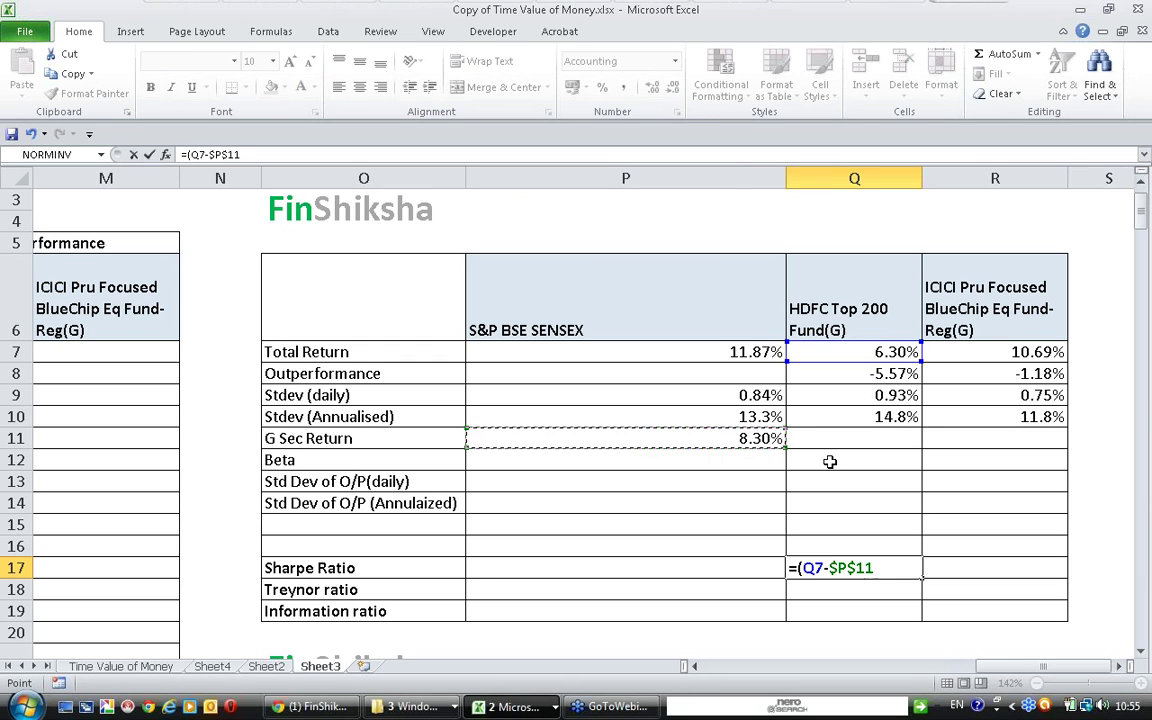
type(")/")
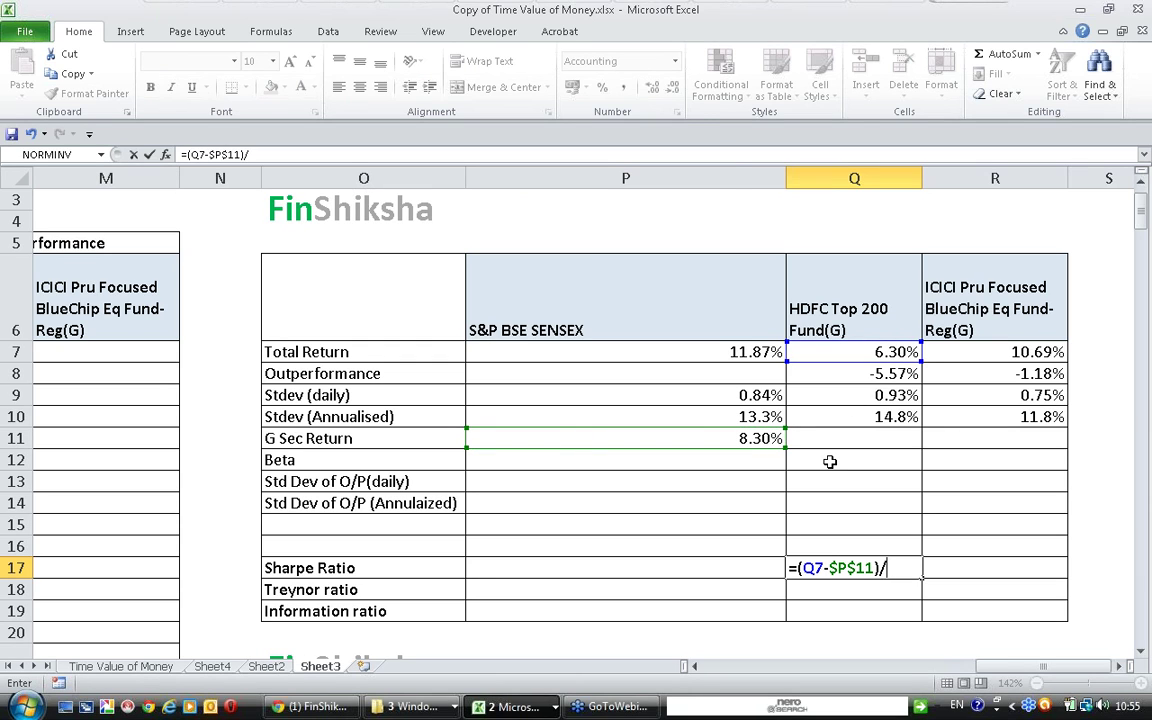
left_click(888, 417)
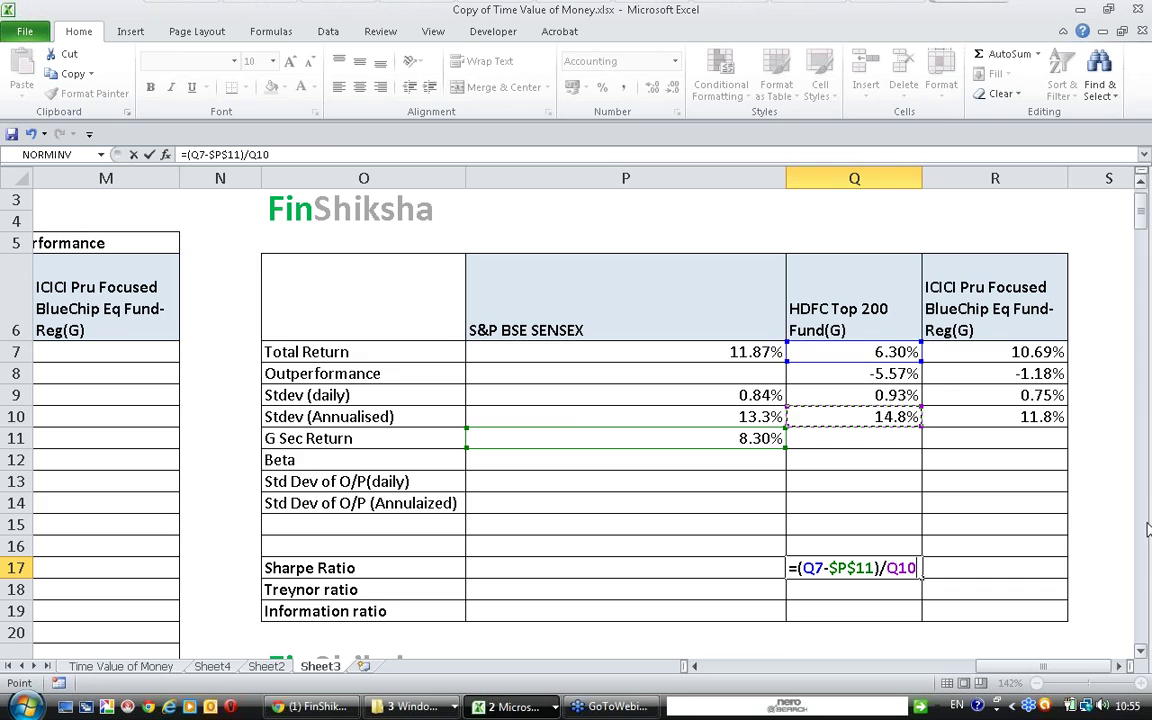
key("Return")
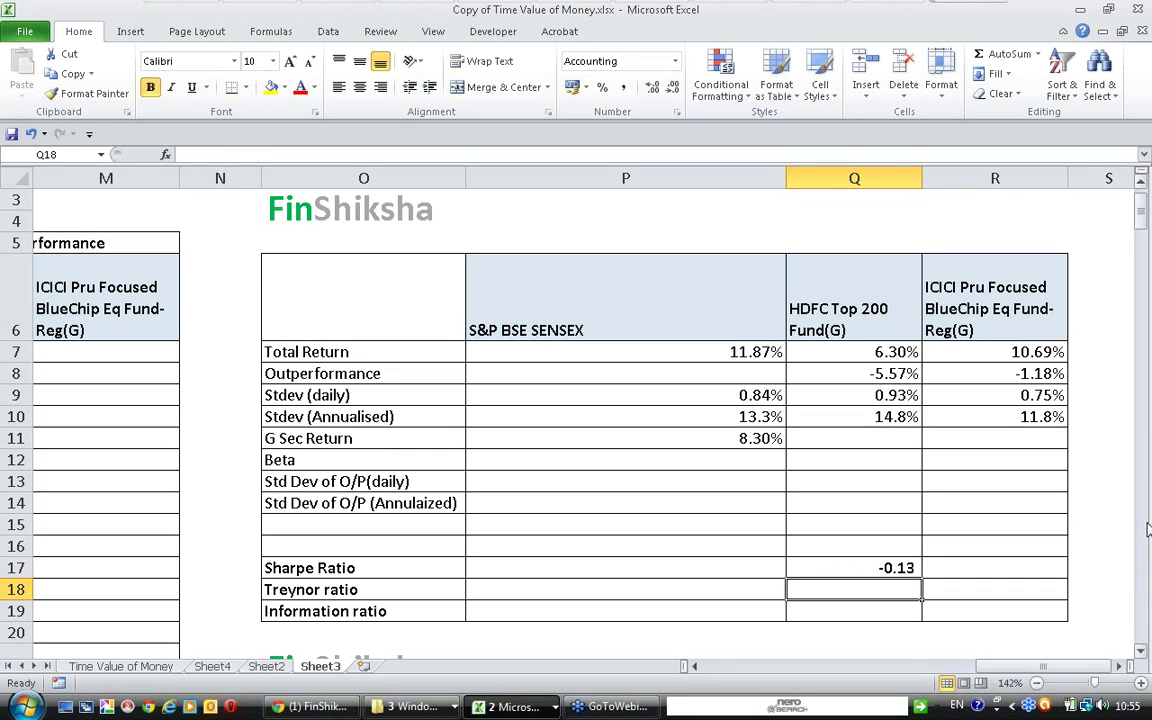
- Calculate the ICICI Pru Focused BlueChip Sharpe Ratio in R17 with the formula =(R7-P11)/R10
key("Up")
key("Right")
type("=(")
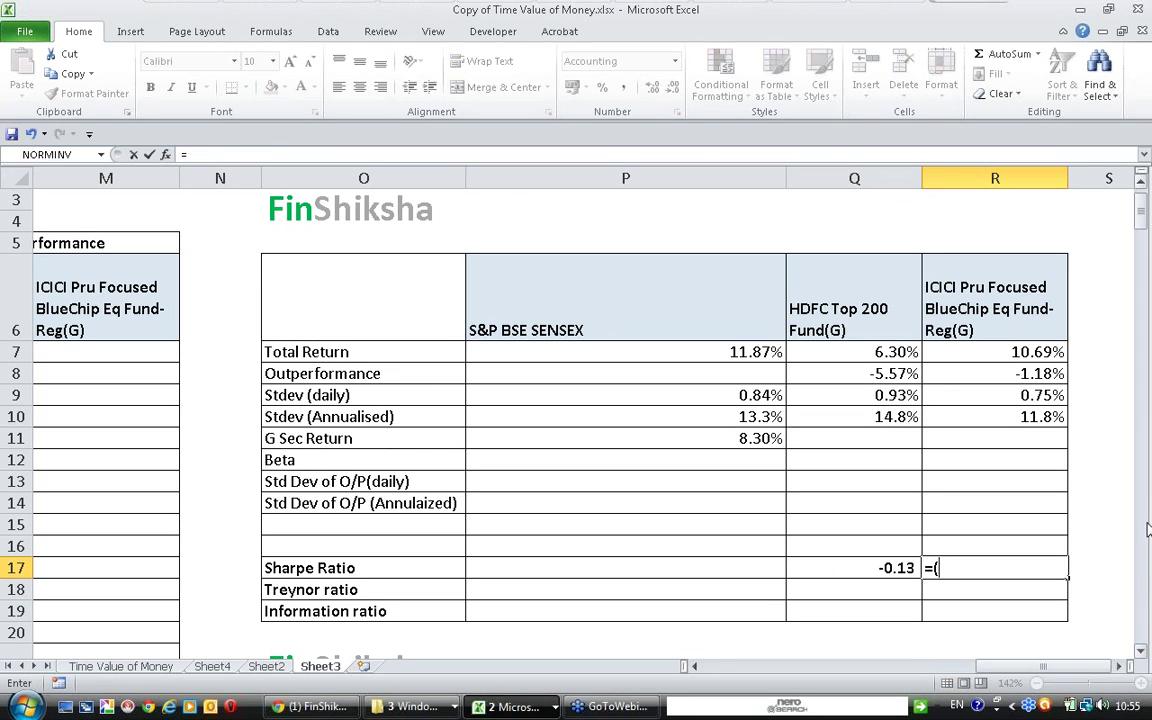
left_click(1005, 349)
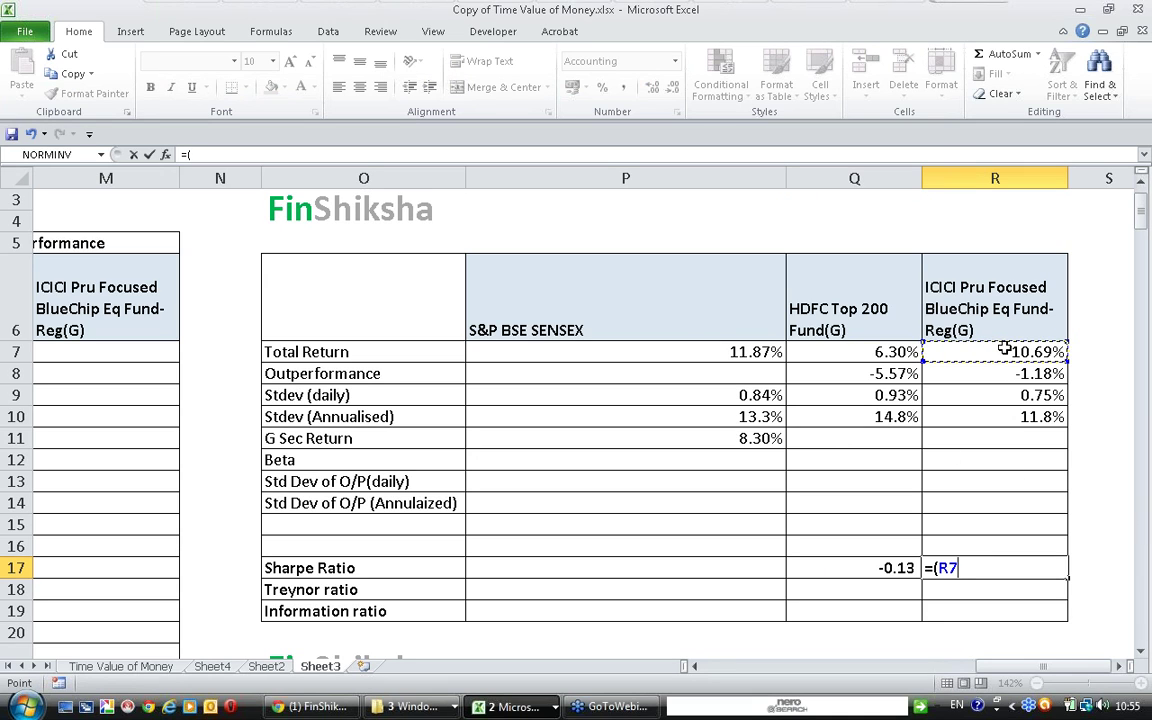
type("-")
left_click(766, 442)
type(")/")
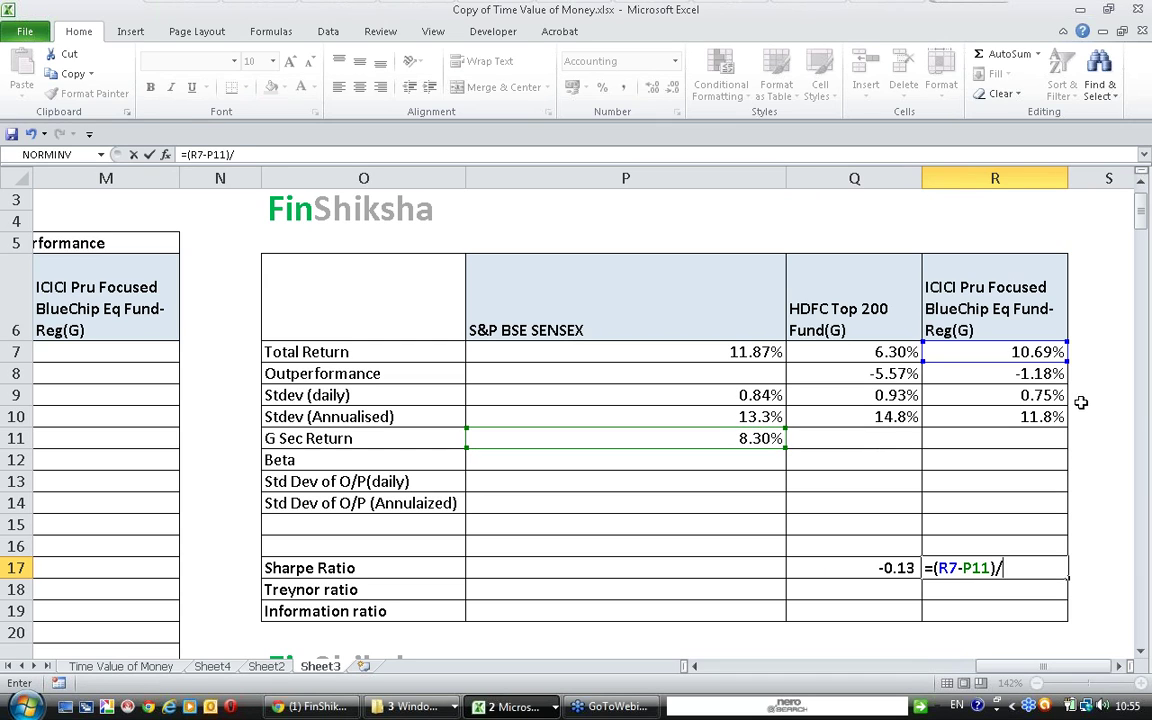
left_click(1042, 418)
key("Return")
key("Up")
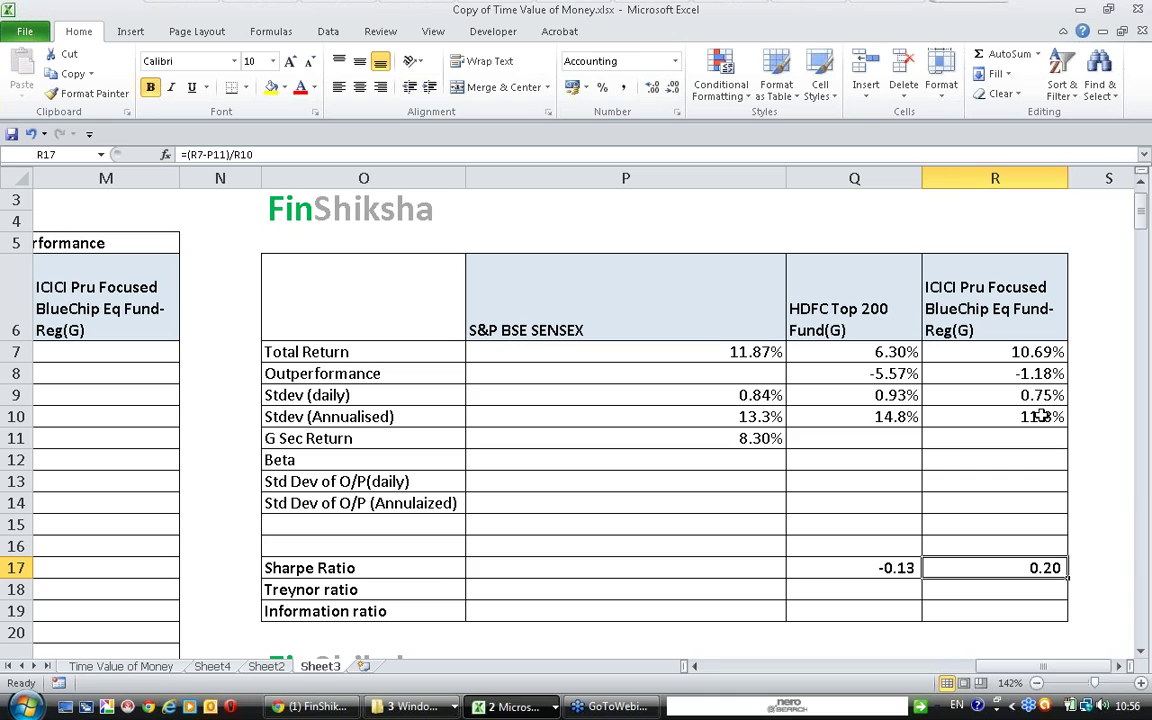
key("Left")
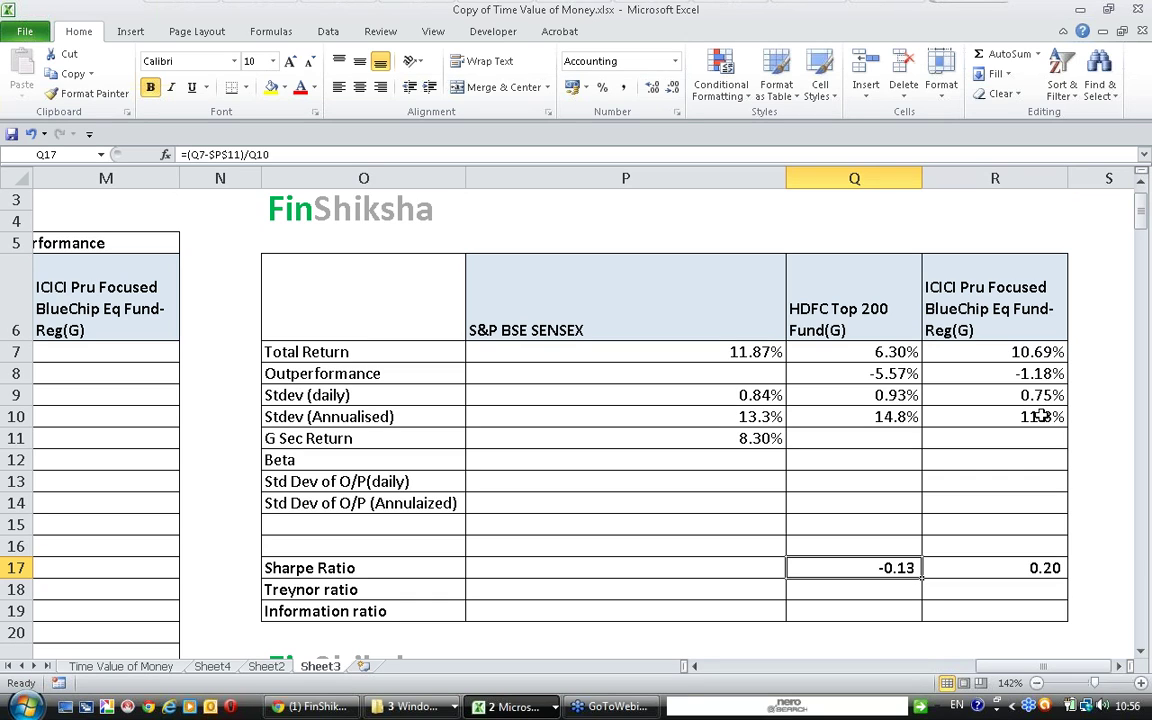
key("Right")
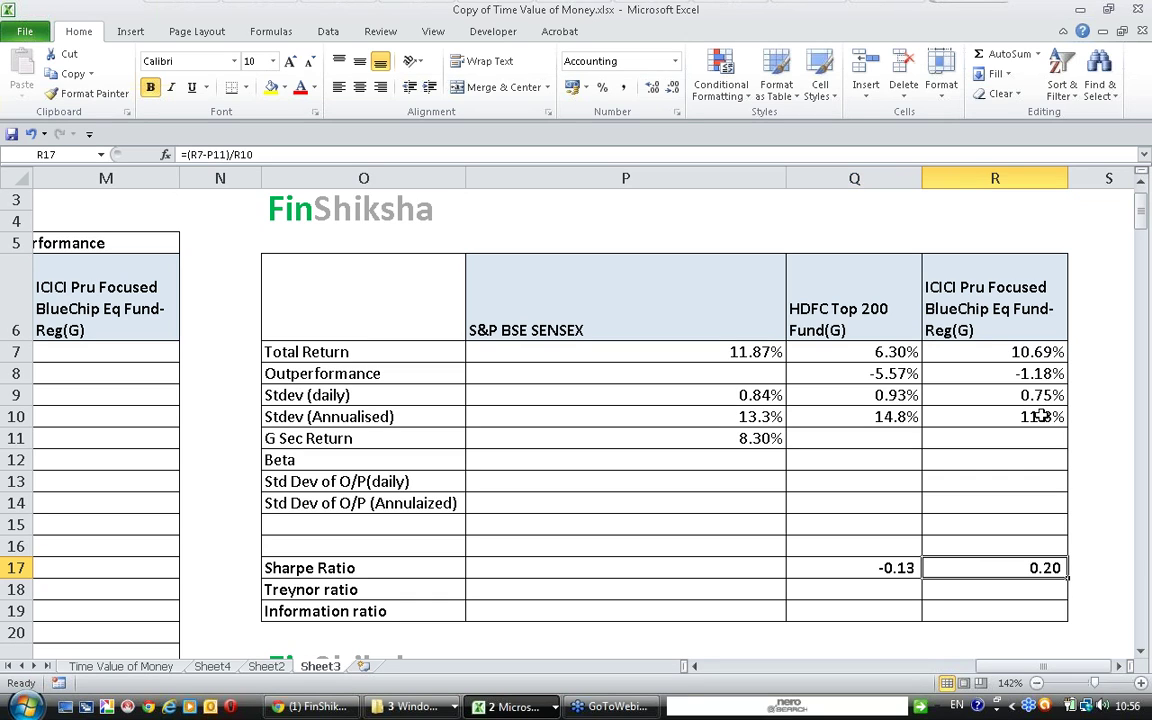
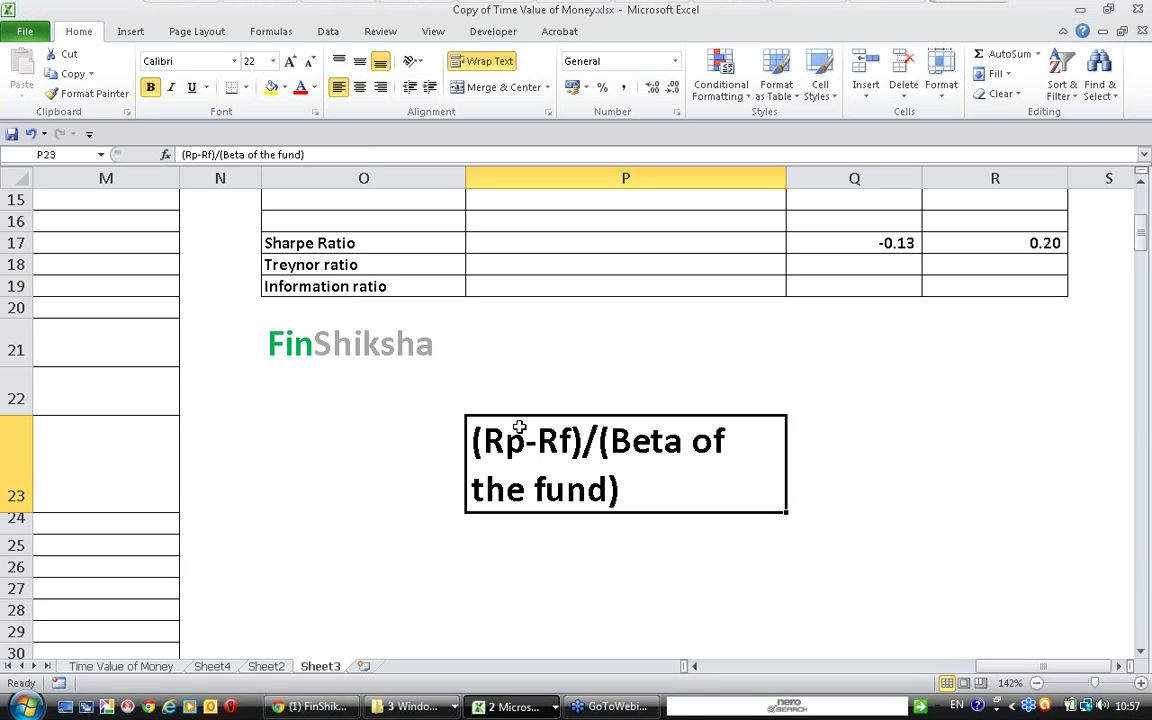
- Start a SLOPE function for the HDFC Top 200 Beta in Q12, using its daily returns H8:H254 as the known y's
scroll(519, 427, "up", 2)
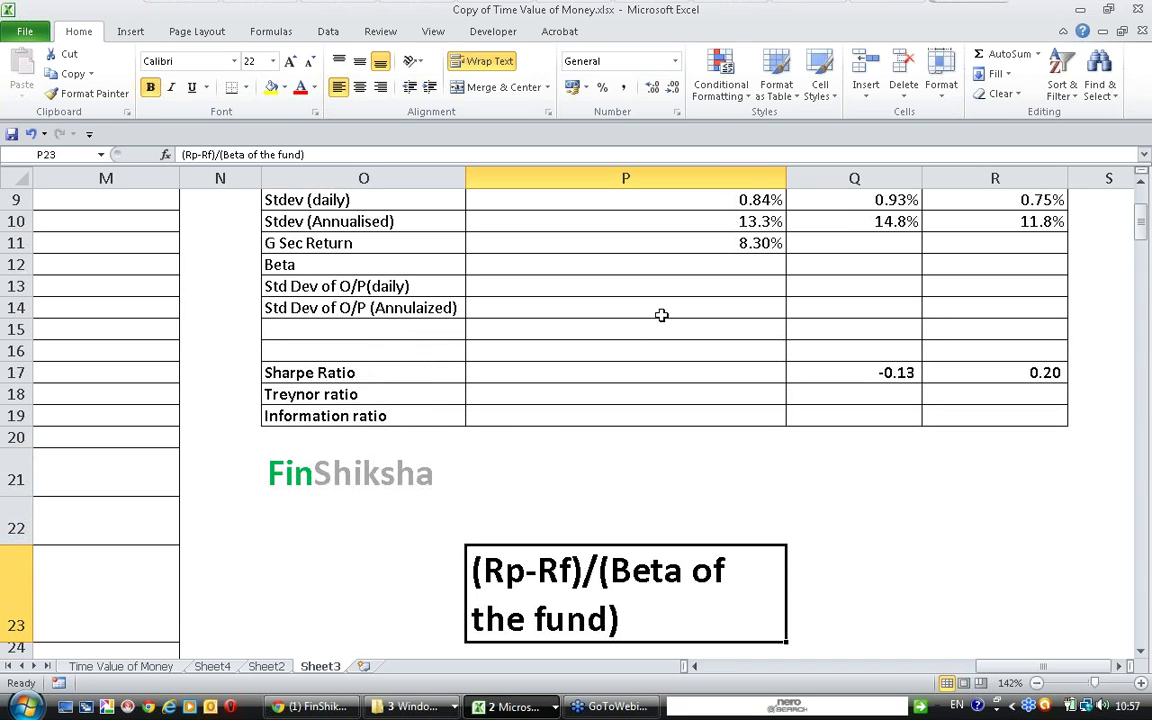
left_click(740, 264)
left_click(817, 266)
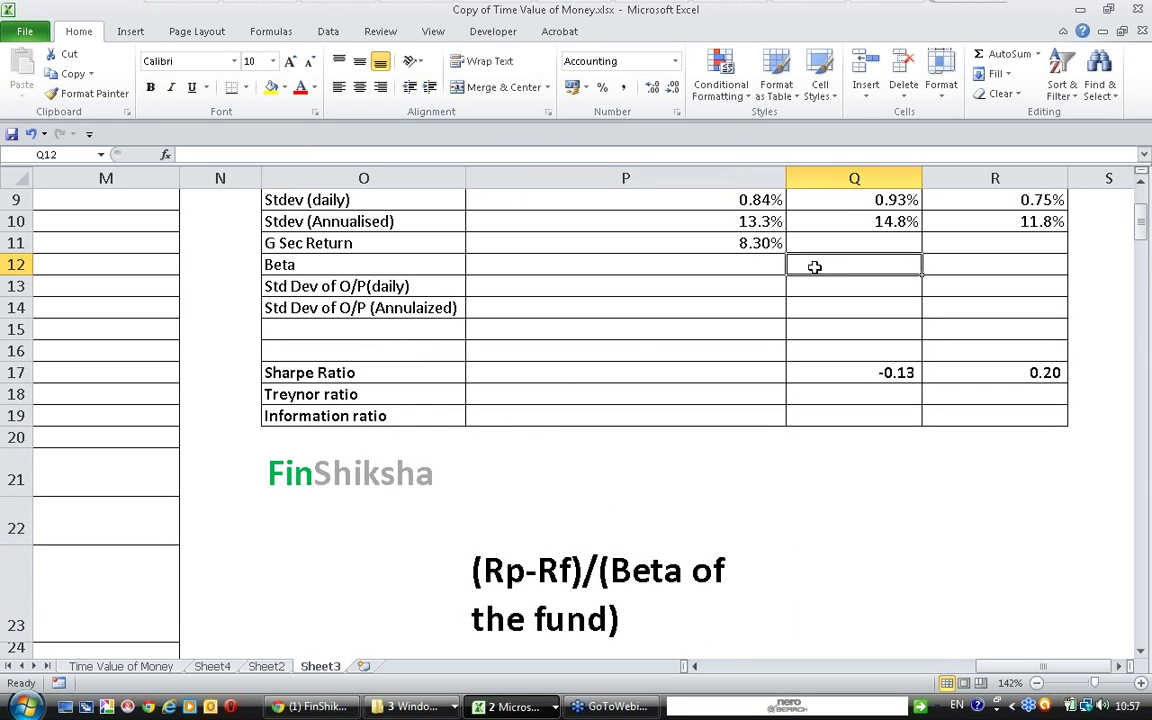
type("=slope")
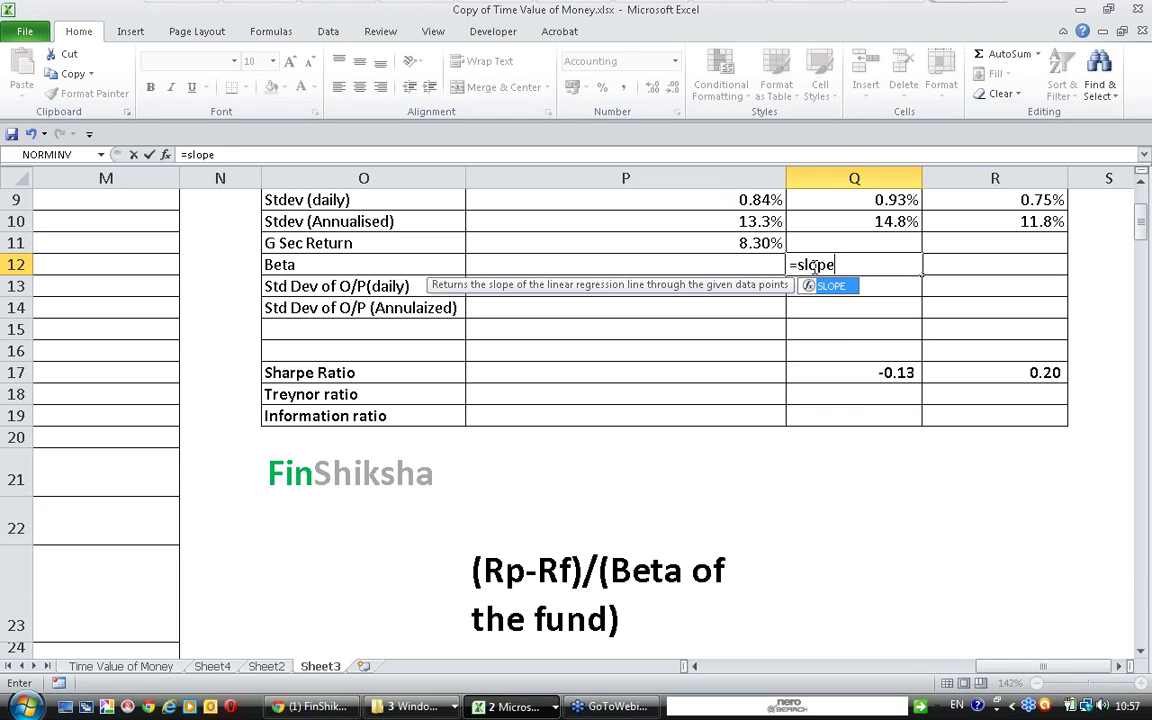
type("(")
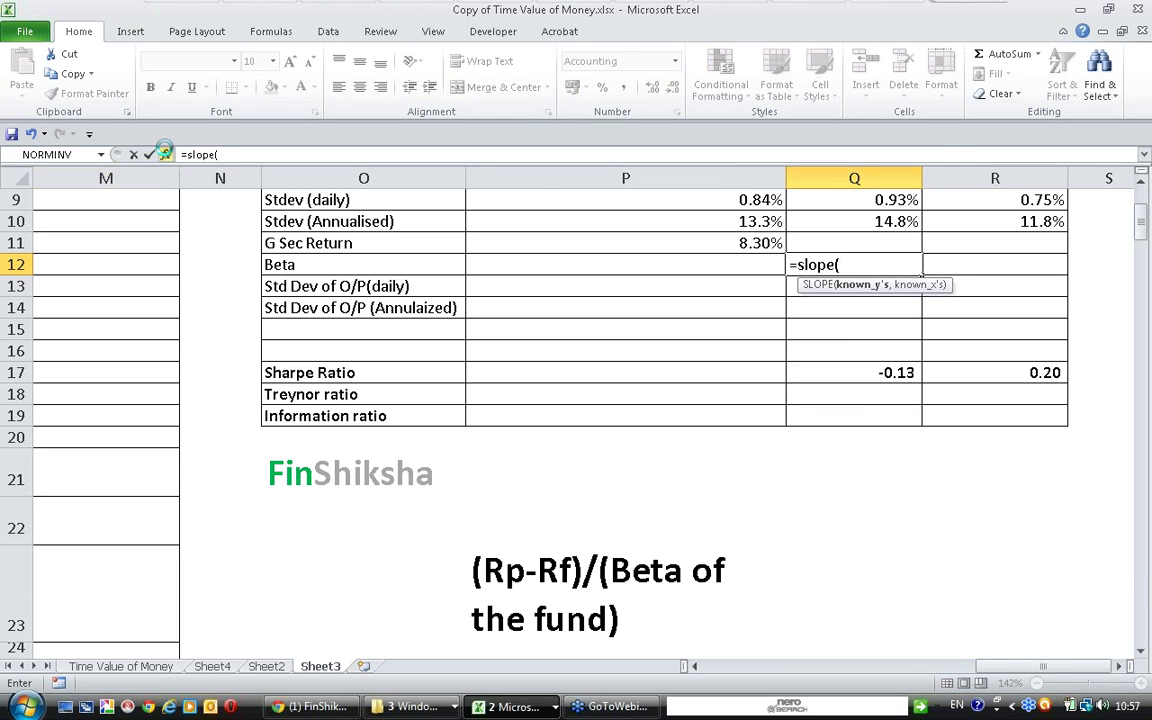
left_click(166, 154)
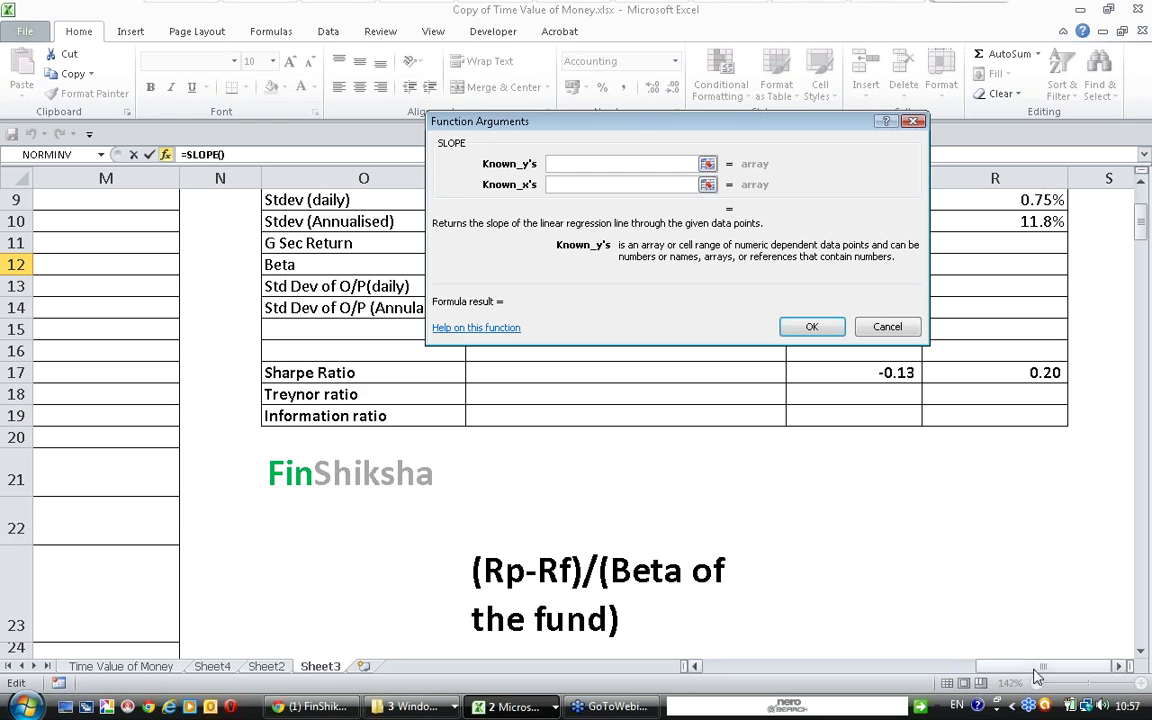
left_click_drag(1030, 667, 860, 678)
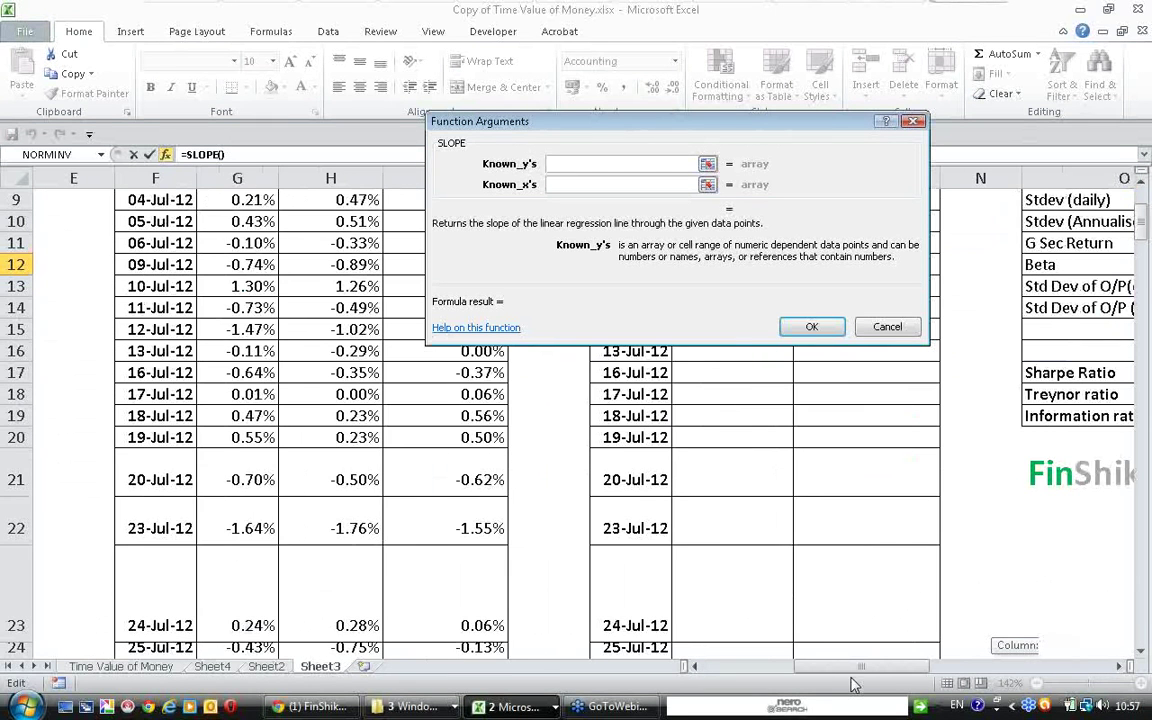
scroll(325, 422, "up", 3)
left_click(325, 422)
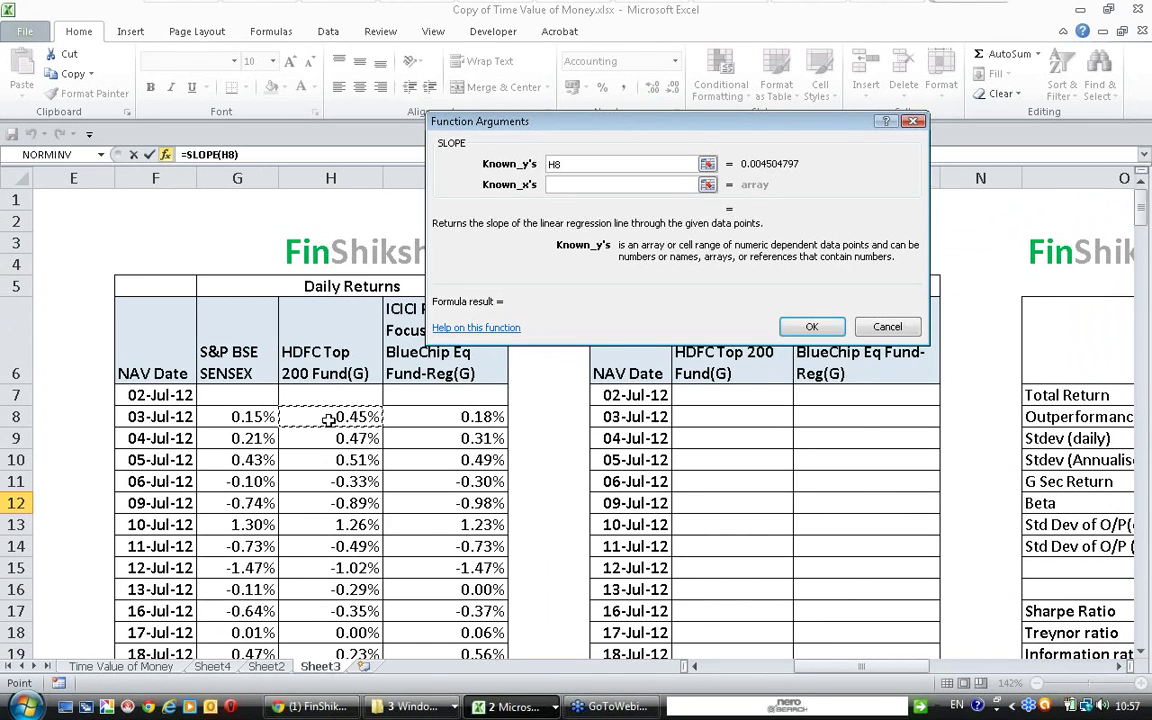
key("ctrl+shift+Down")
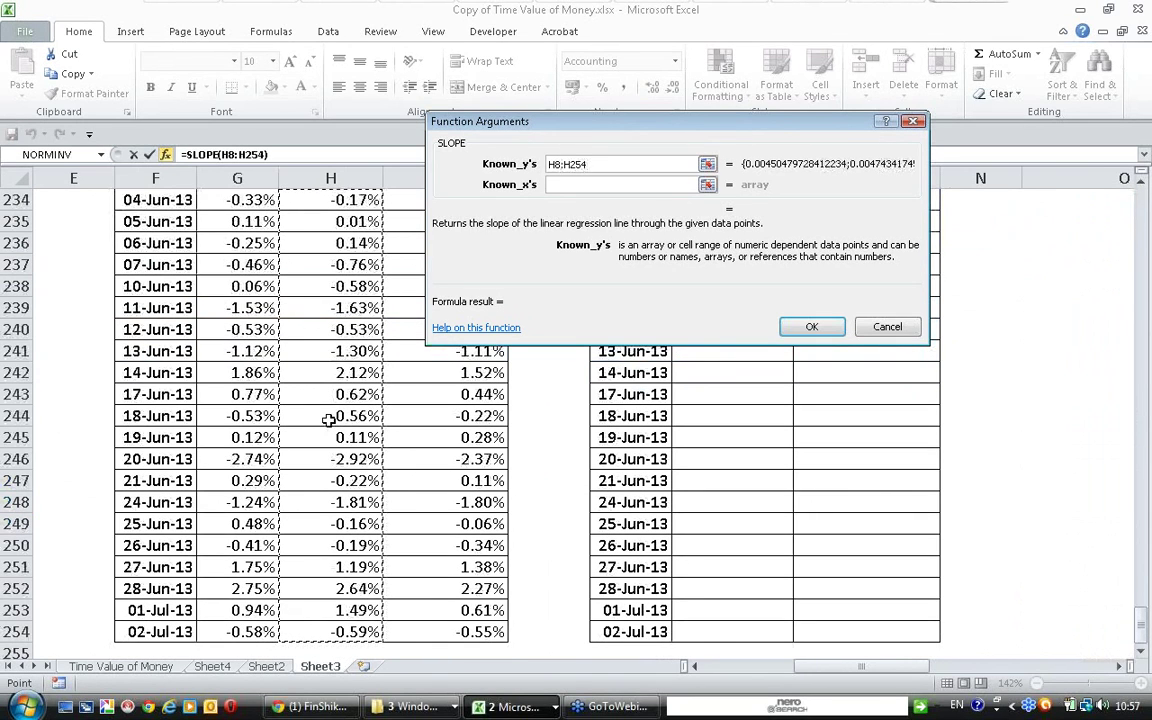
- Complete the HDFC Top 200 Beta in Q12 with the SENSEX daily returns G8:G254 as the known x's
left_click(609, 185)
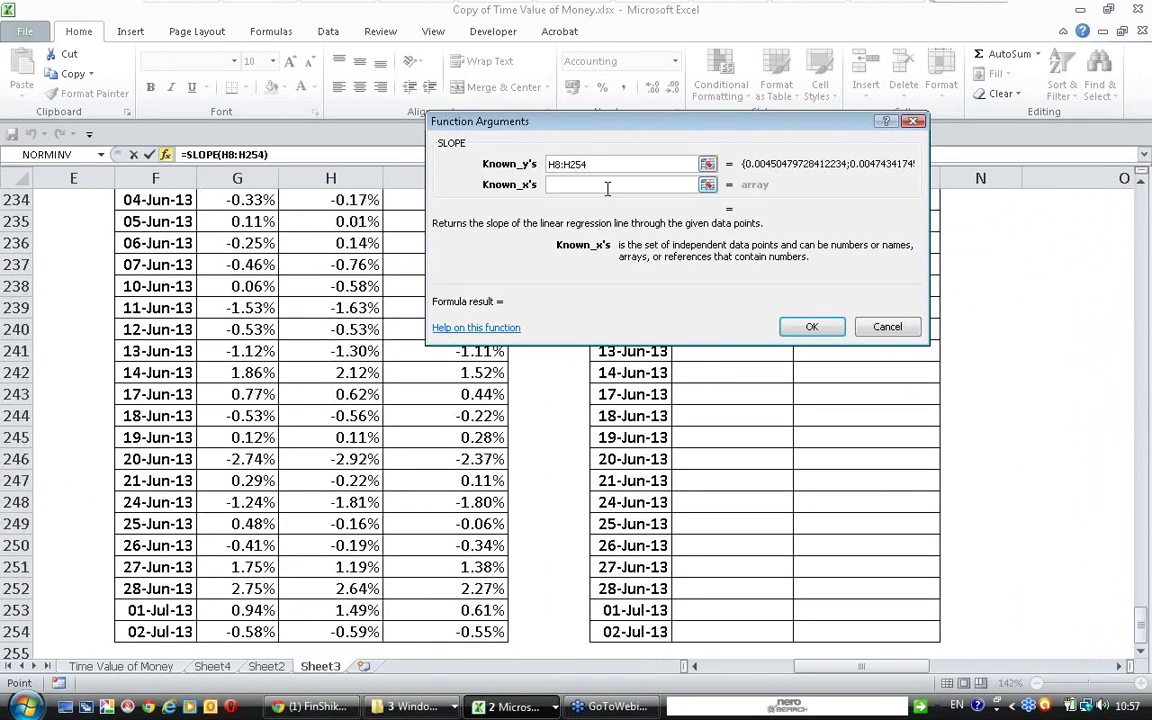
left_click(216, 260)
key("ctrl+Up")
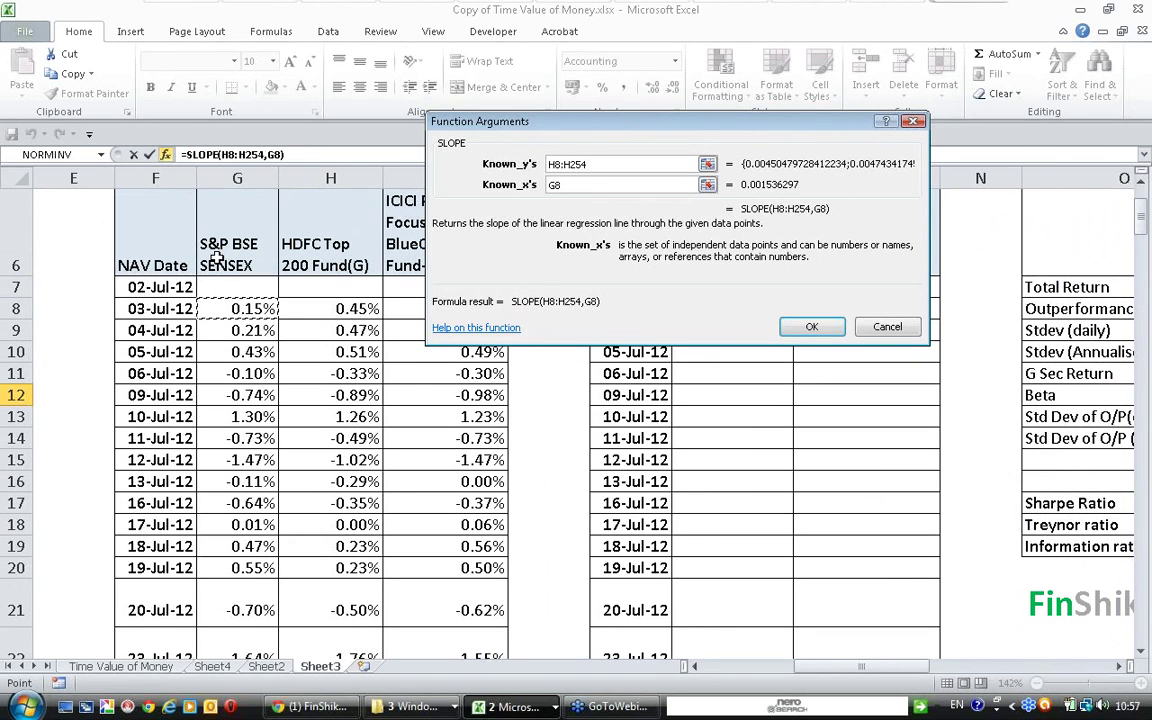
key("ctrl+shift+Down")
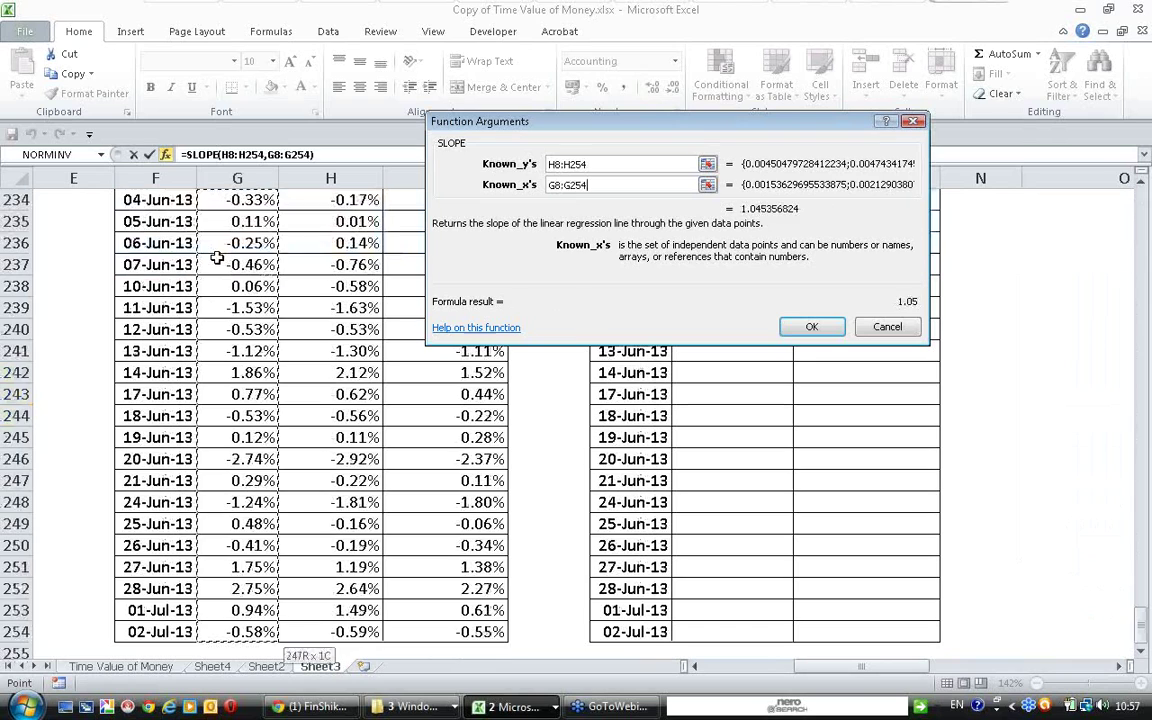
key("Return")
key("Up")
key("Up")
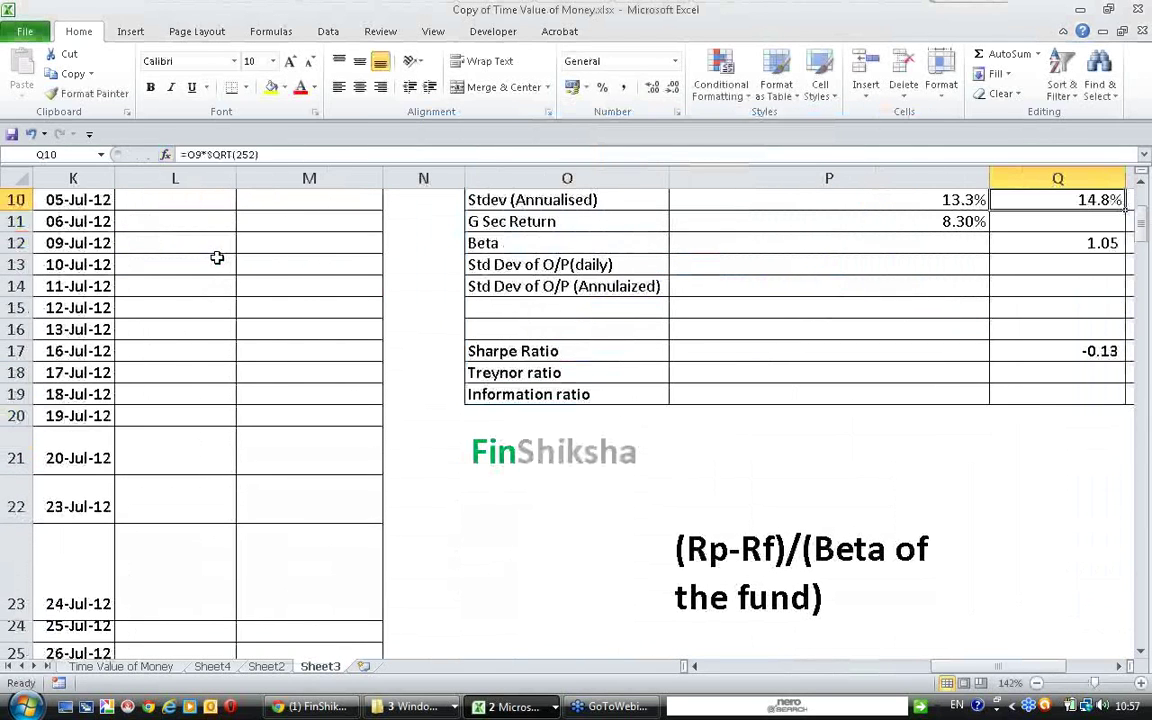
key("Down")
key("Down")
- Start a SLOPE function for the ICICI Pru Focused BlueChip Beta in R12, using its daily returns I8:I254 as the known y's
scroll(380, 430, "up", 3)
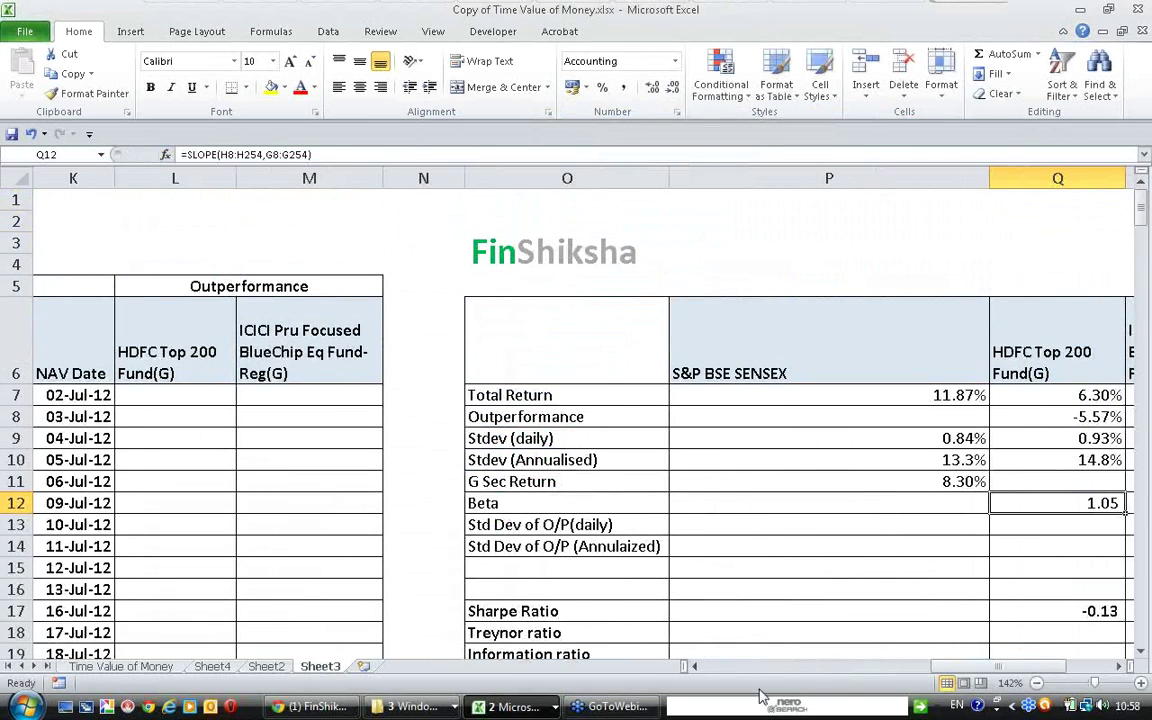
left_click_drag(998, 667, 1020, 667)
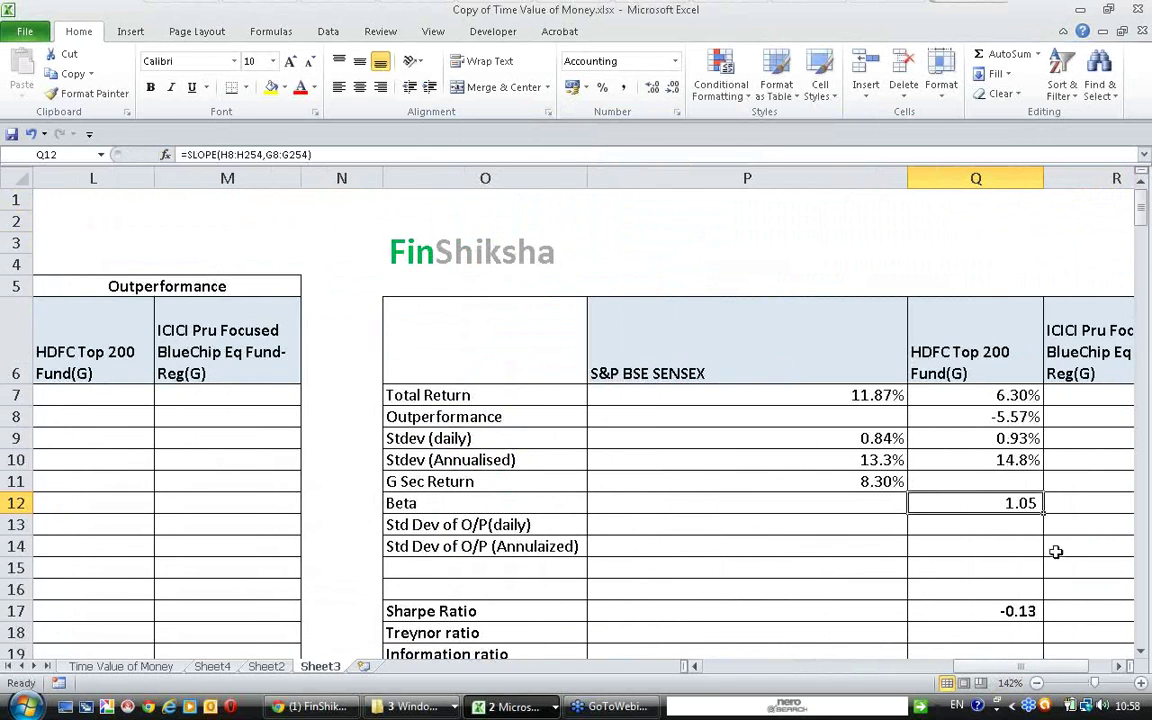
left_click(1070, 503)
type("=s")
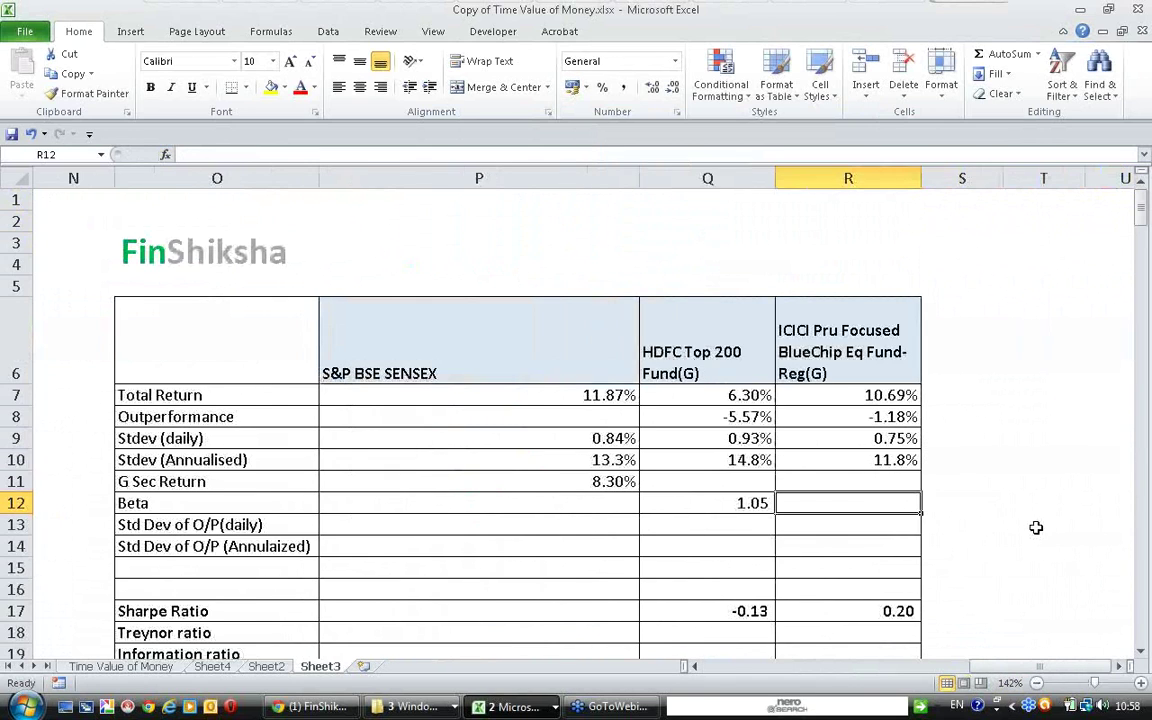
type("lope(")
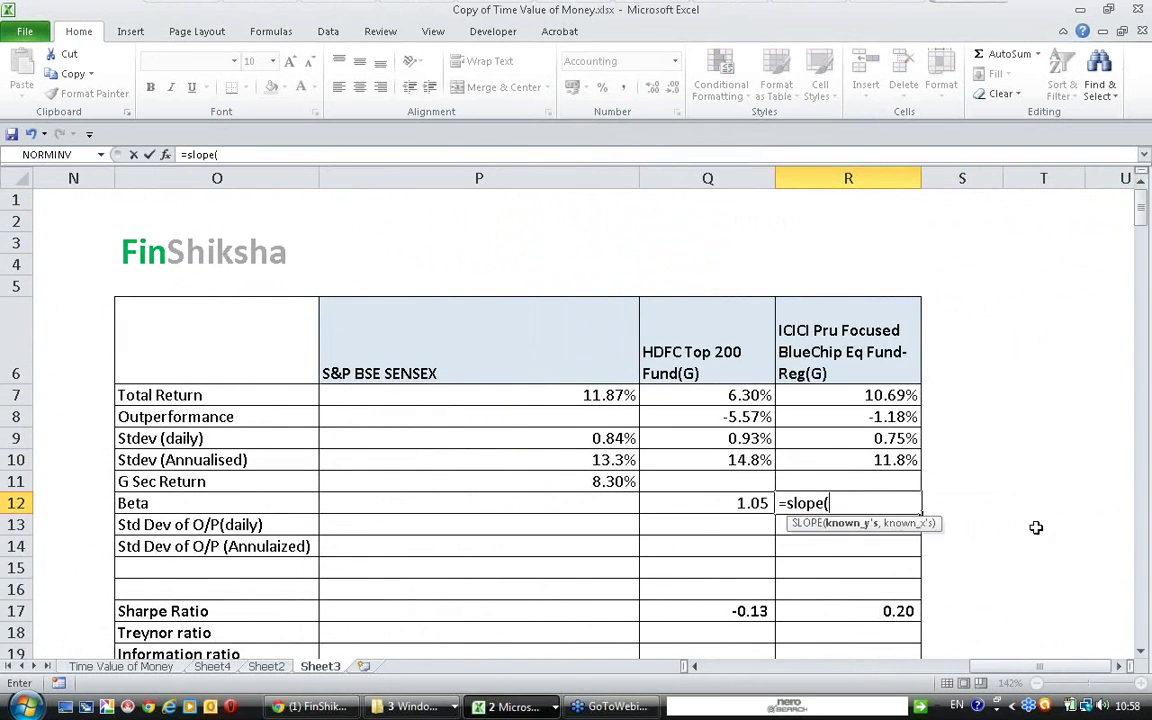
left_click(165, 154)
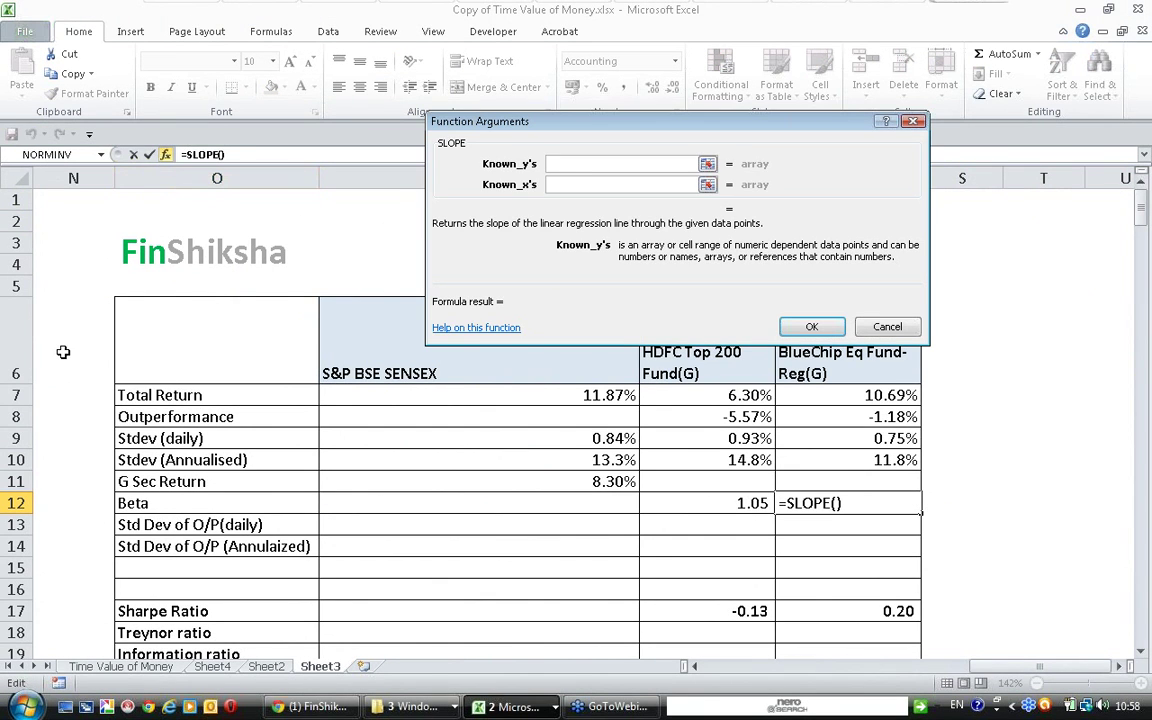
left_click(61, 351)
key("Left")
key("Left")
key("Left")
key("Left")
key("Left")
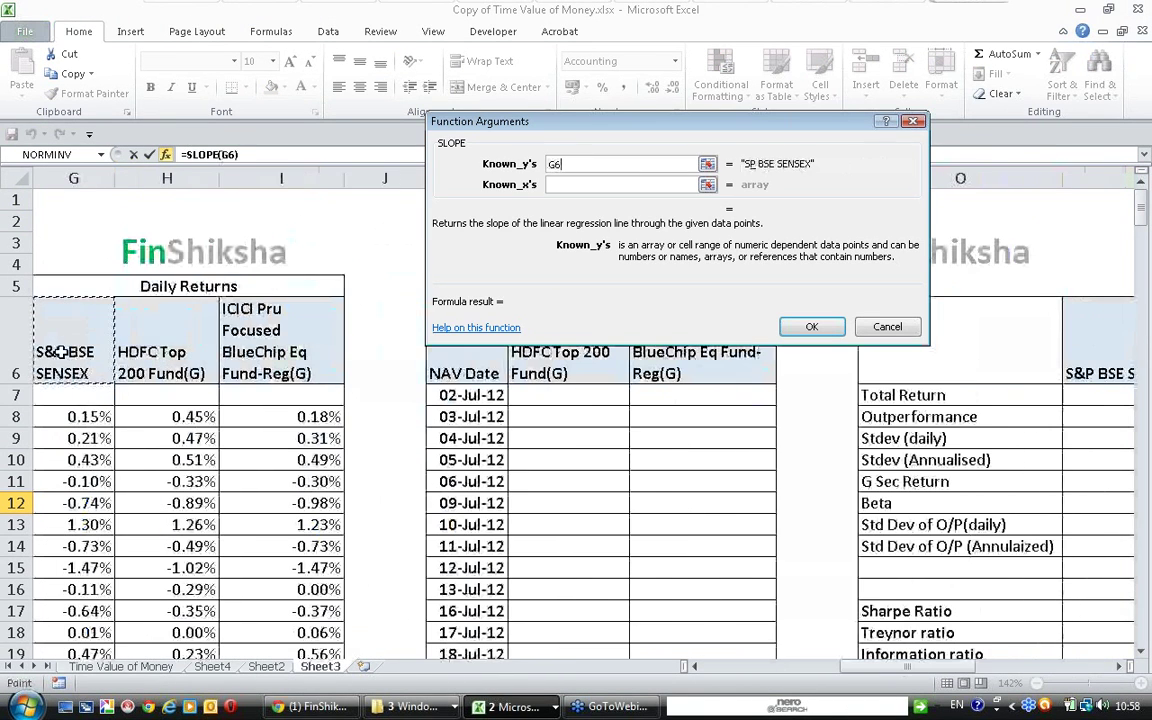
key("Down")
key("Down")
key("ctrl+shift+Down")
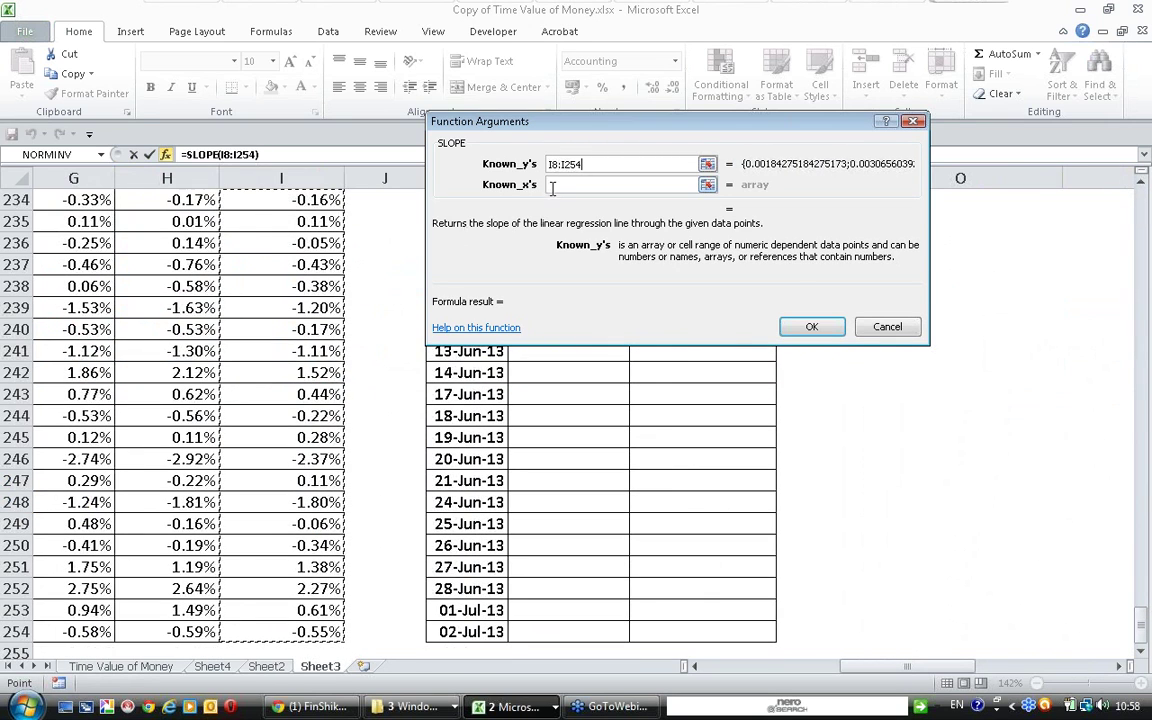
- Complete the ICICI Pru Focused BlueChip Beta in R12 with the SENSEX daily returns G8:G254 as the known x's
key("Tab")
left_click(80, 218)
key("ctrl+Up")
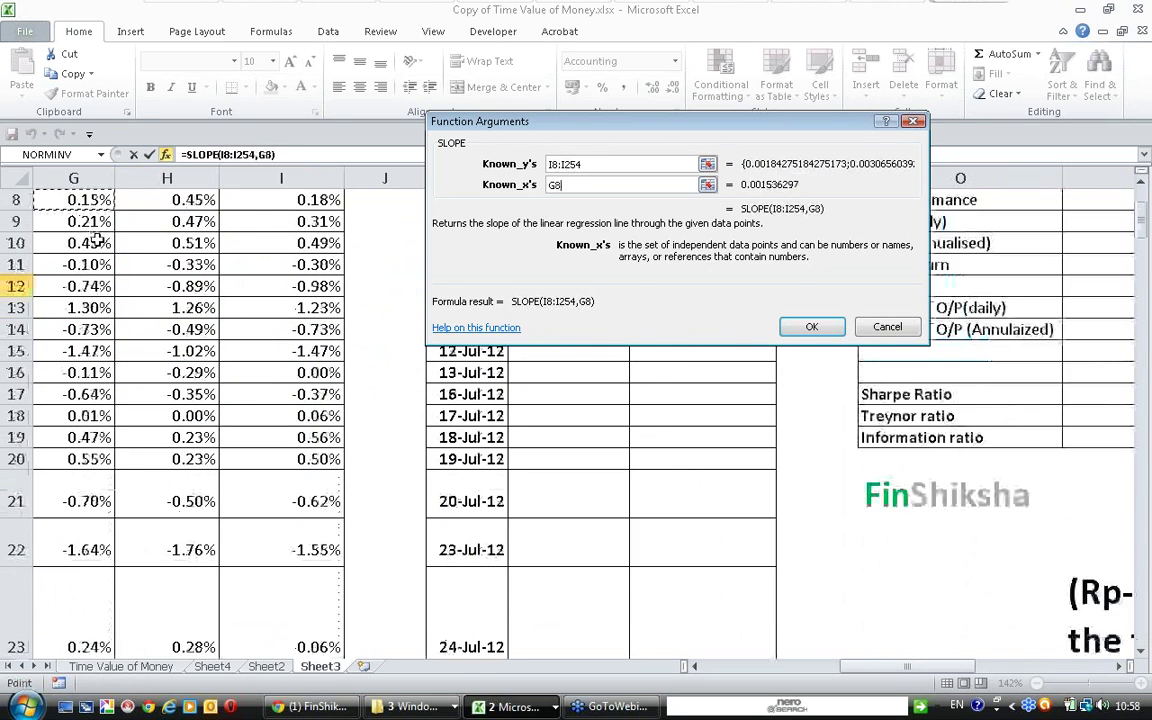
key("ctrl+shift+Down")
key("Return")
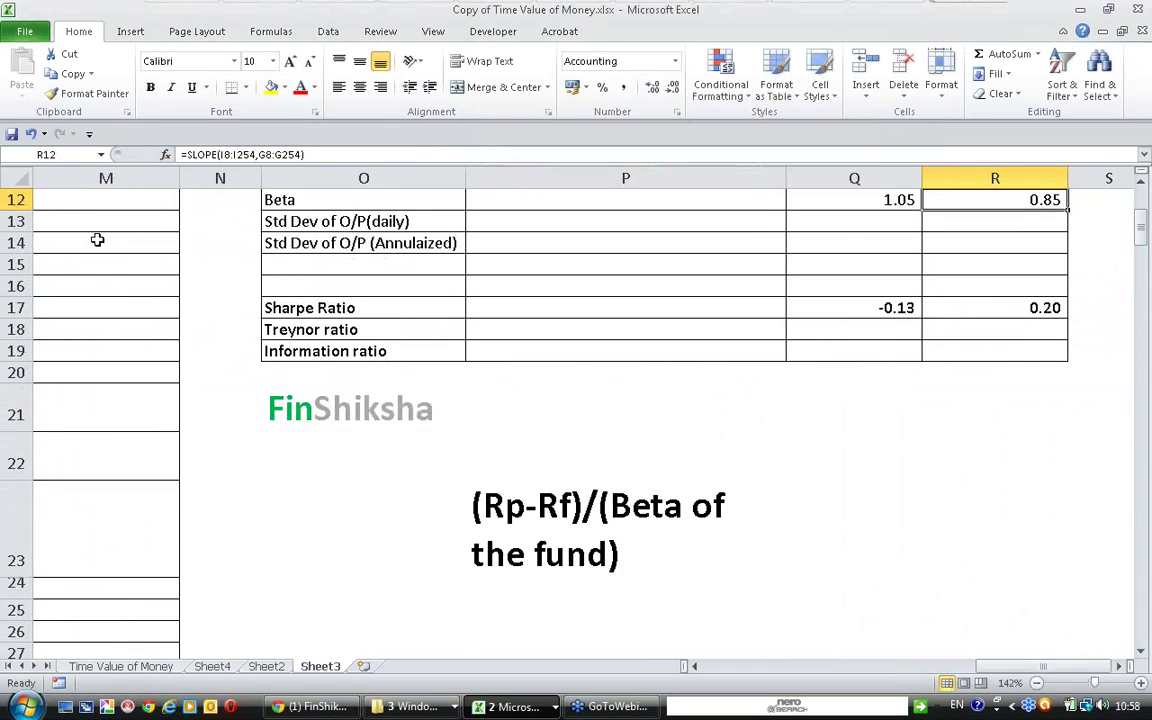
key("Up")
key("Up")
key("Down")
key("Down")
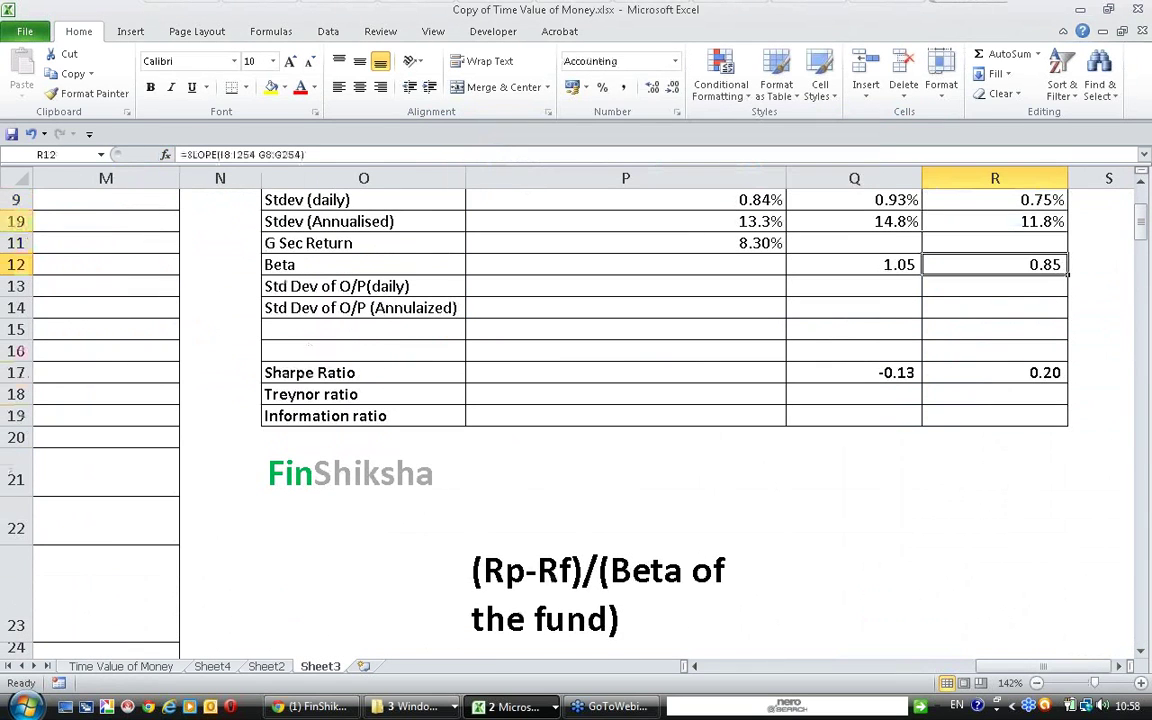
- Review the Treynor ratio formula note in P23 below the ratio table
scroll(189, 322, "up", 2)
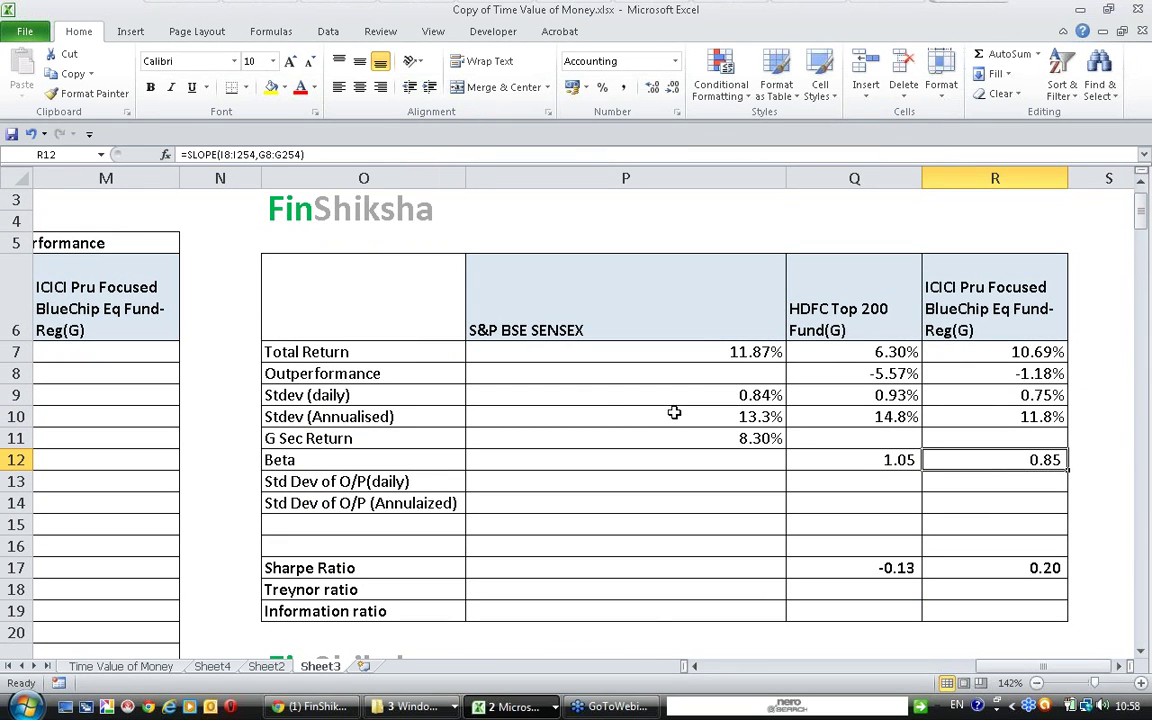
key("Left")
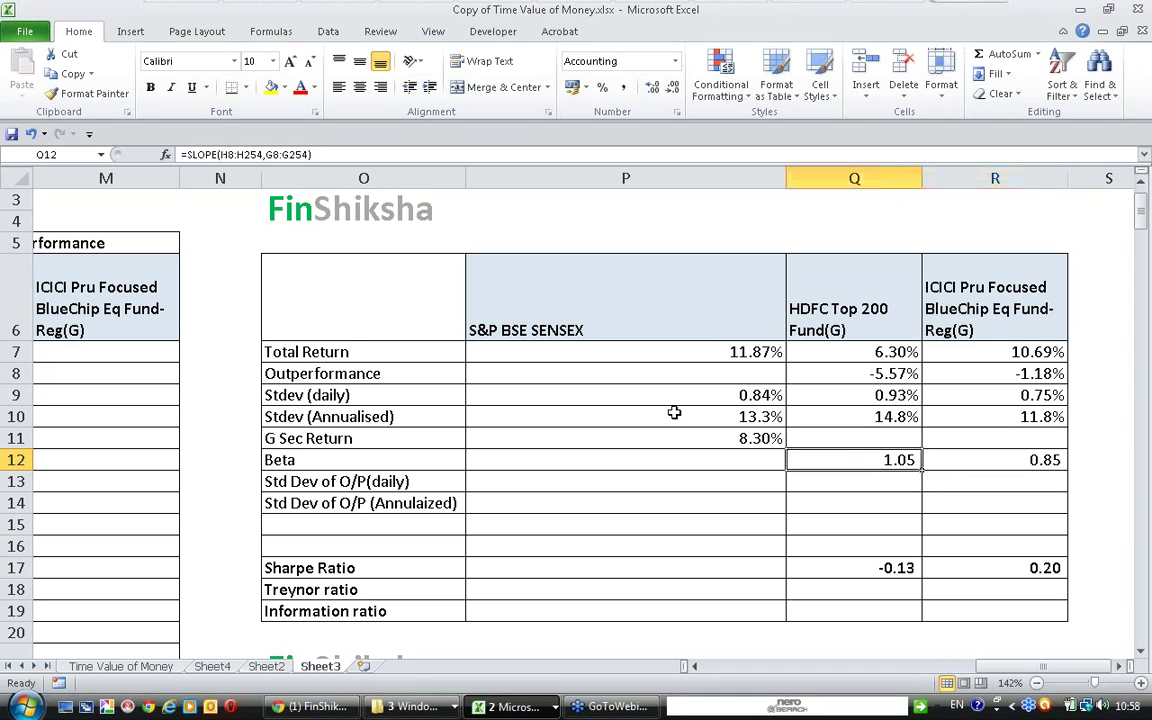
scroll(674, 412, "down", 3)
left_click(609, 527)
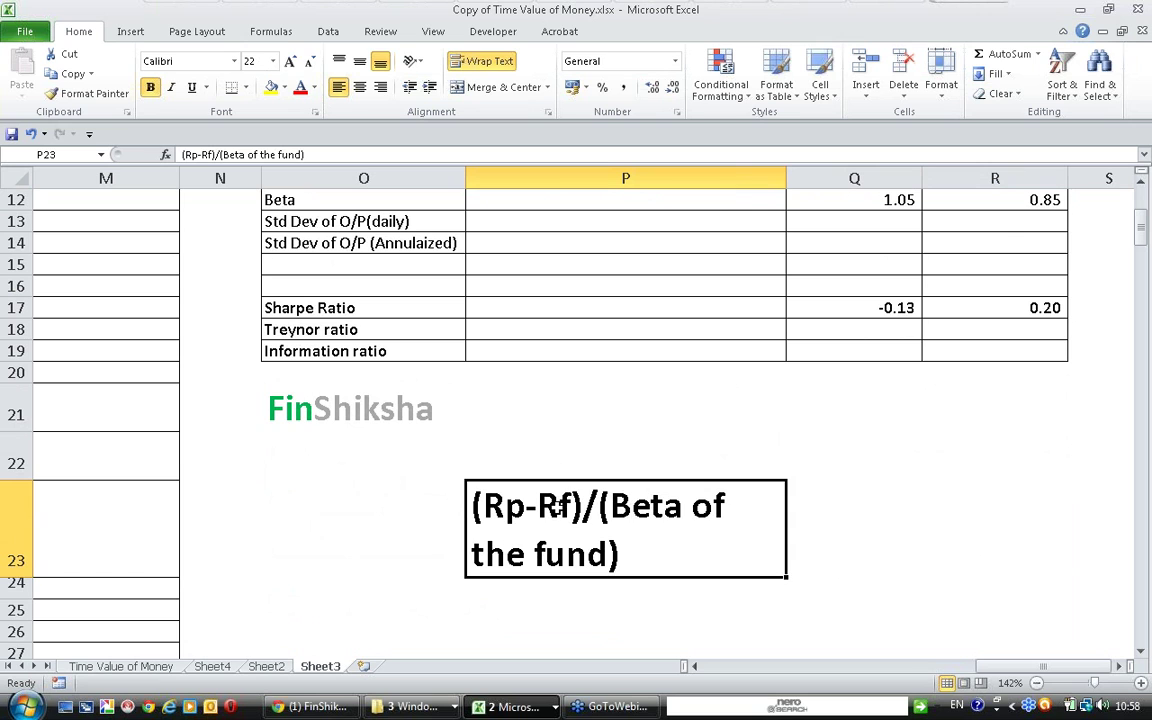
scroll(594, 550, "up", 1)
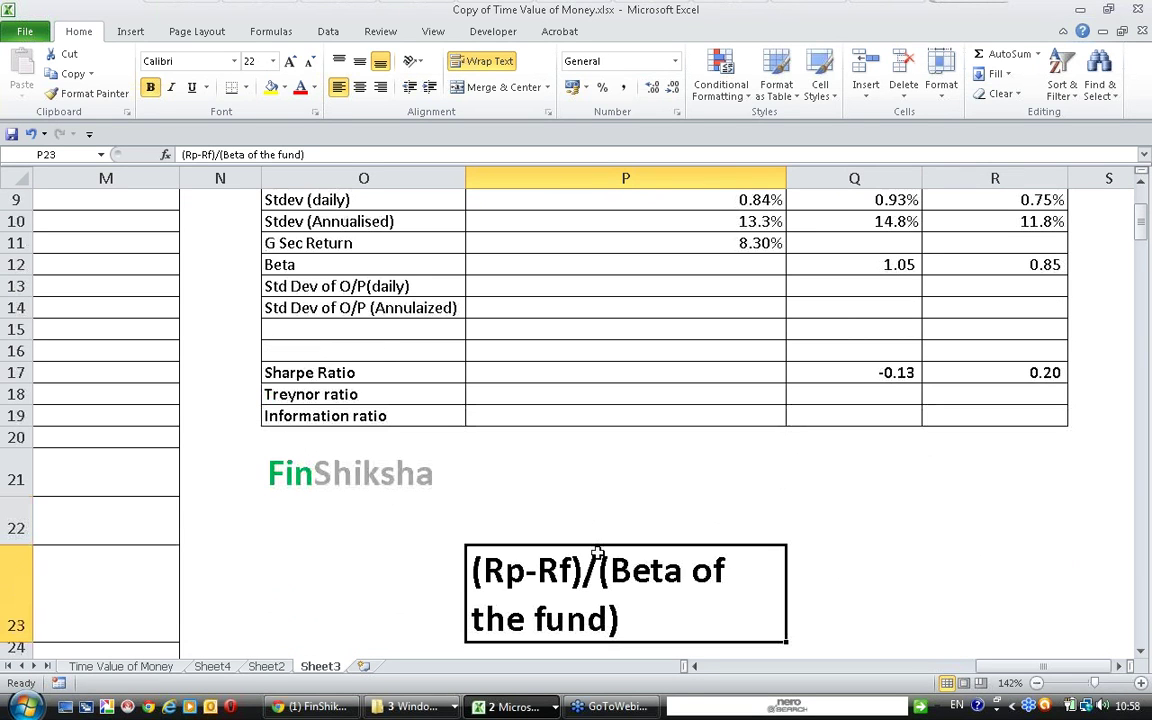
left_click(850, 394)
scroll(960, 430, "up", 3)
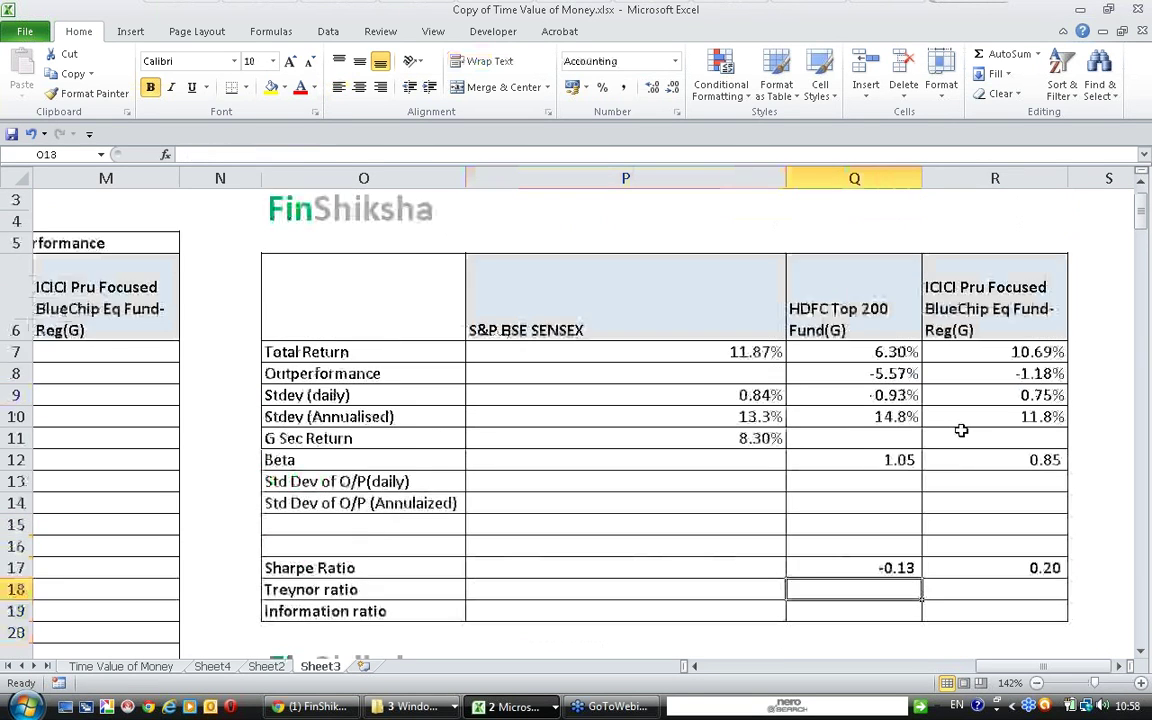
scroll(958, 430, "down", 1)
type("(")
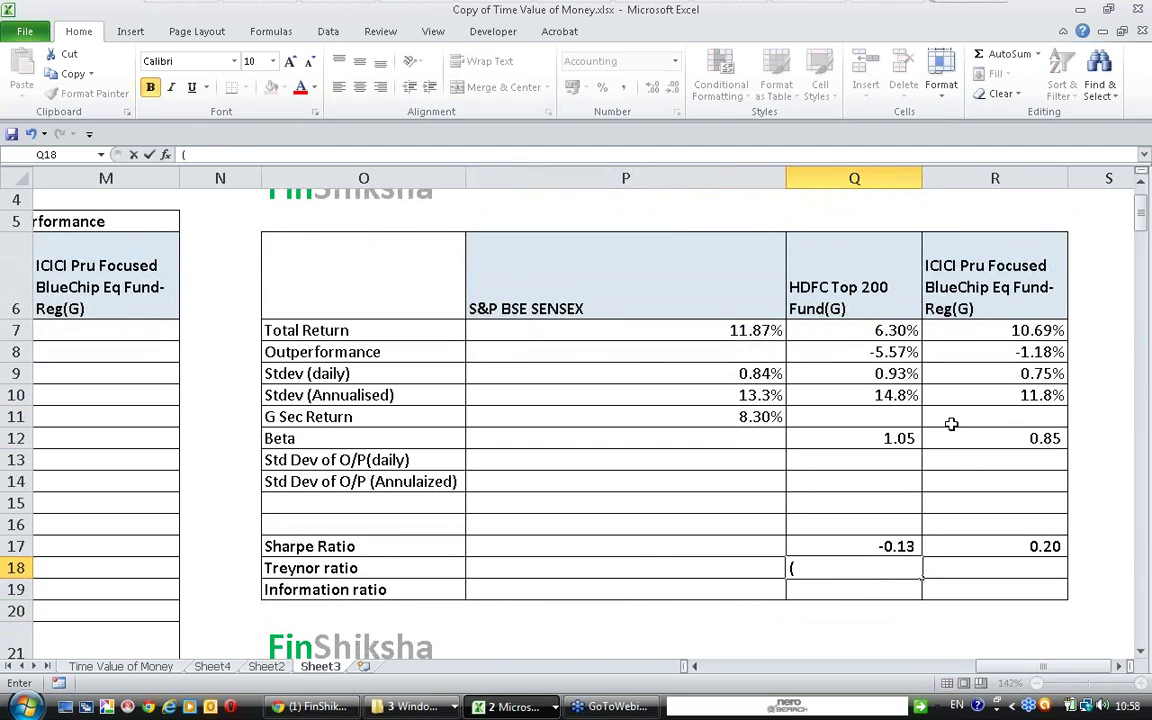
left_click(900, 330)
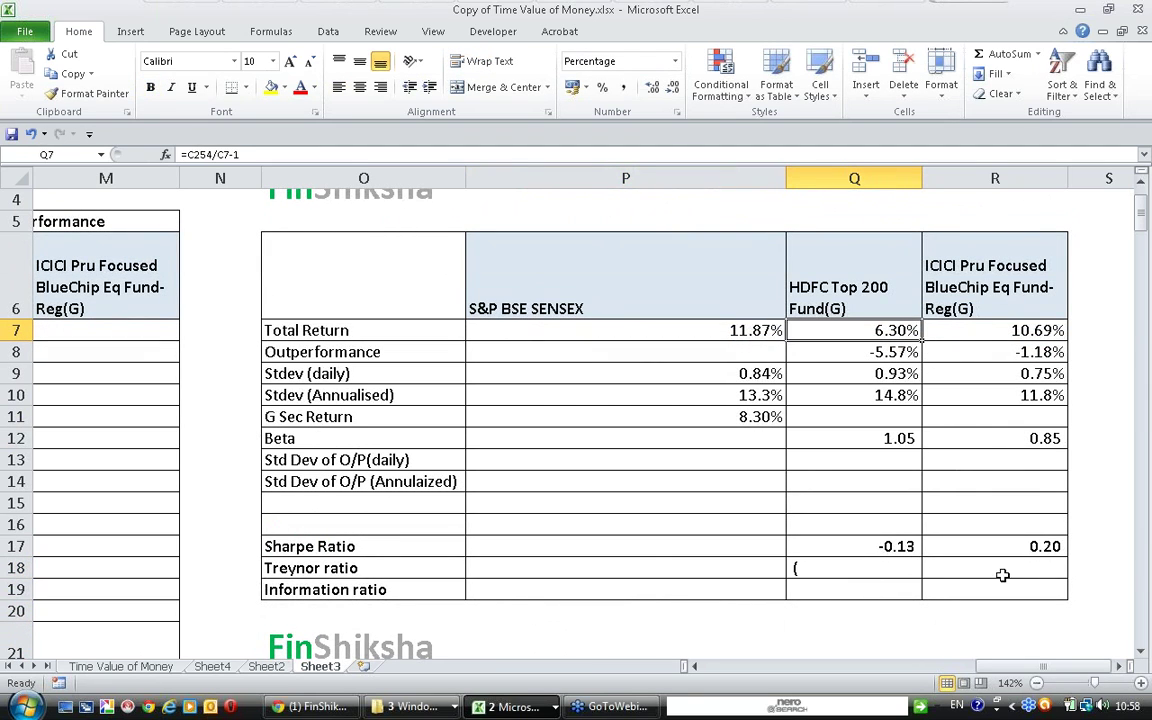
- Calculate the HDFC Top 200 Treynor ratio in Q18 with the formula =(Q7-P11)/Q12
left_click(866, 576)
type("=(")
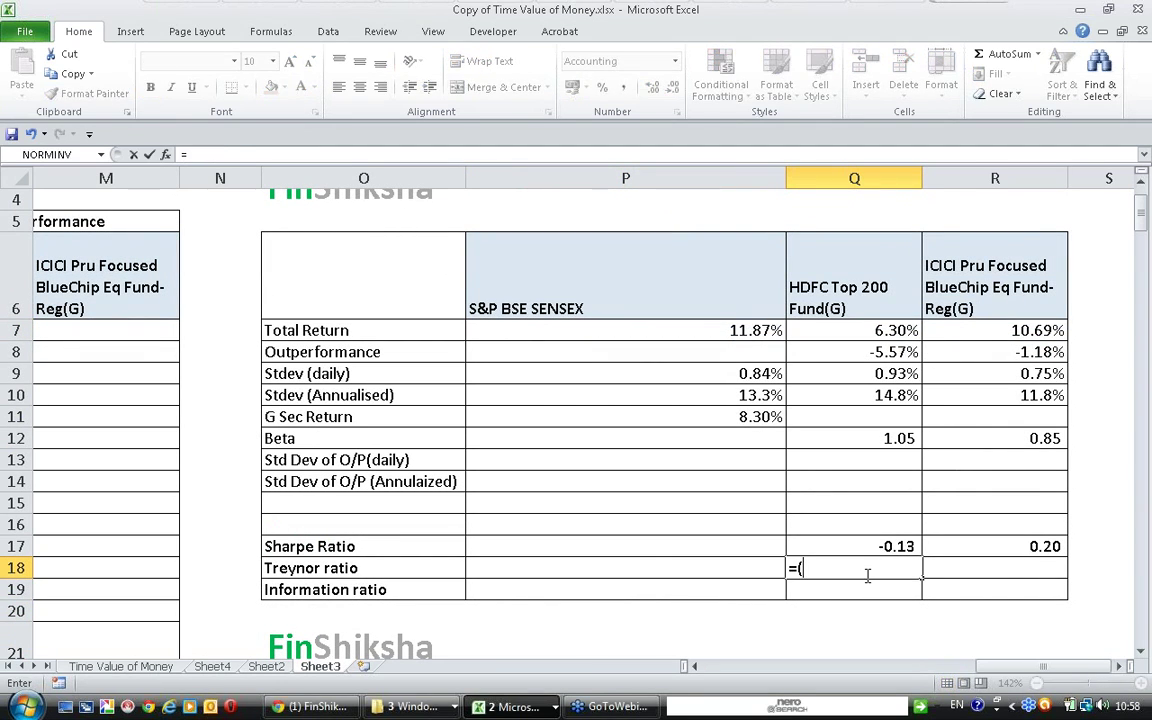
left_click(889, 336)
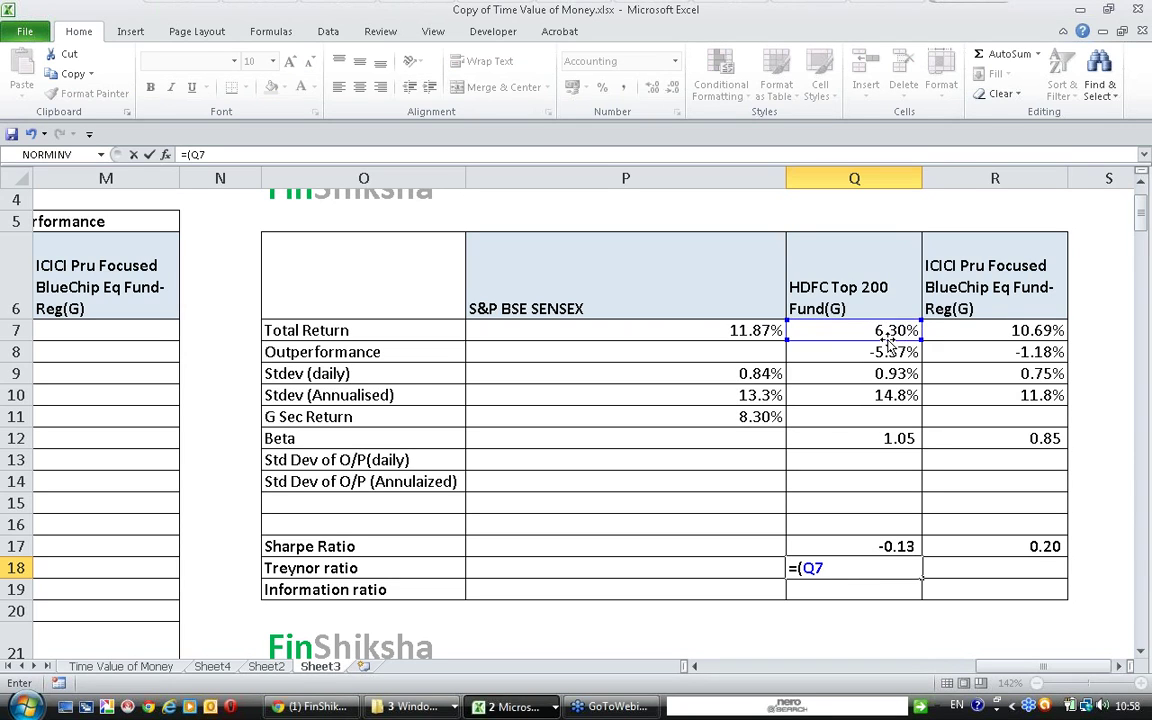
type("-")
left_click(745, 417)
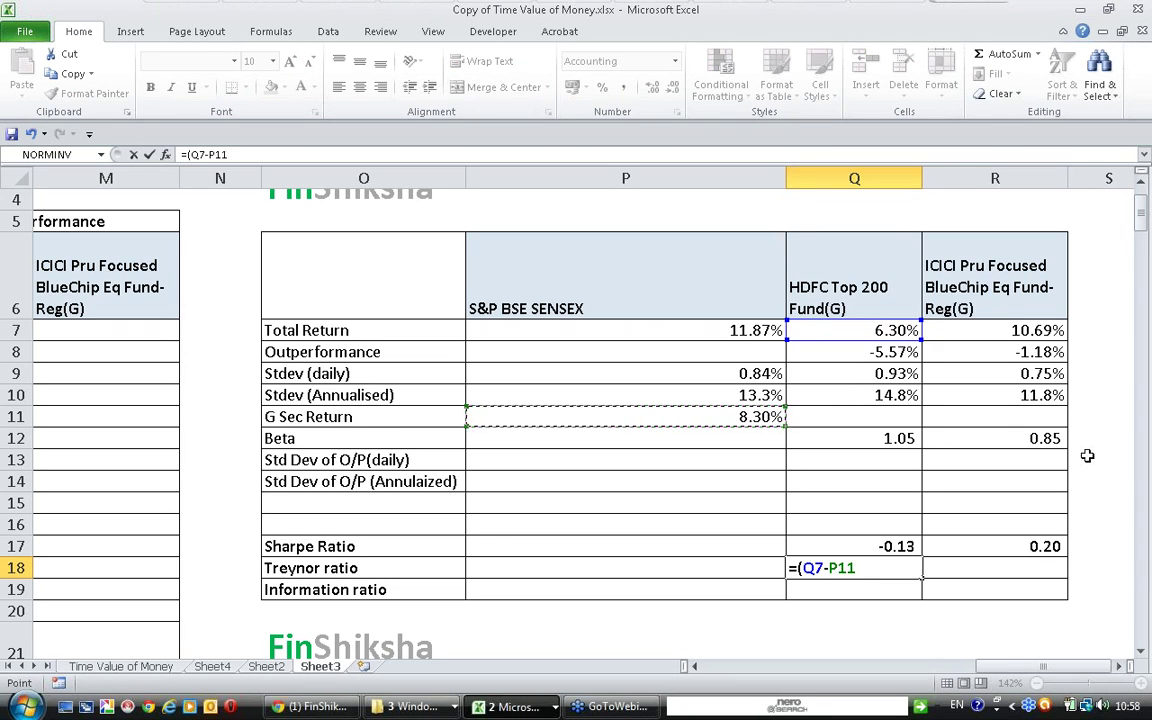
type(")/")
left_click(889, 437)
key("Return")
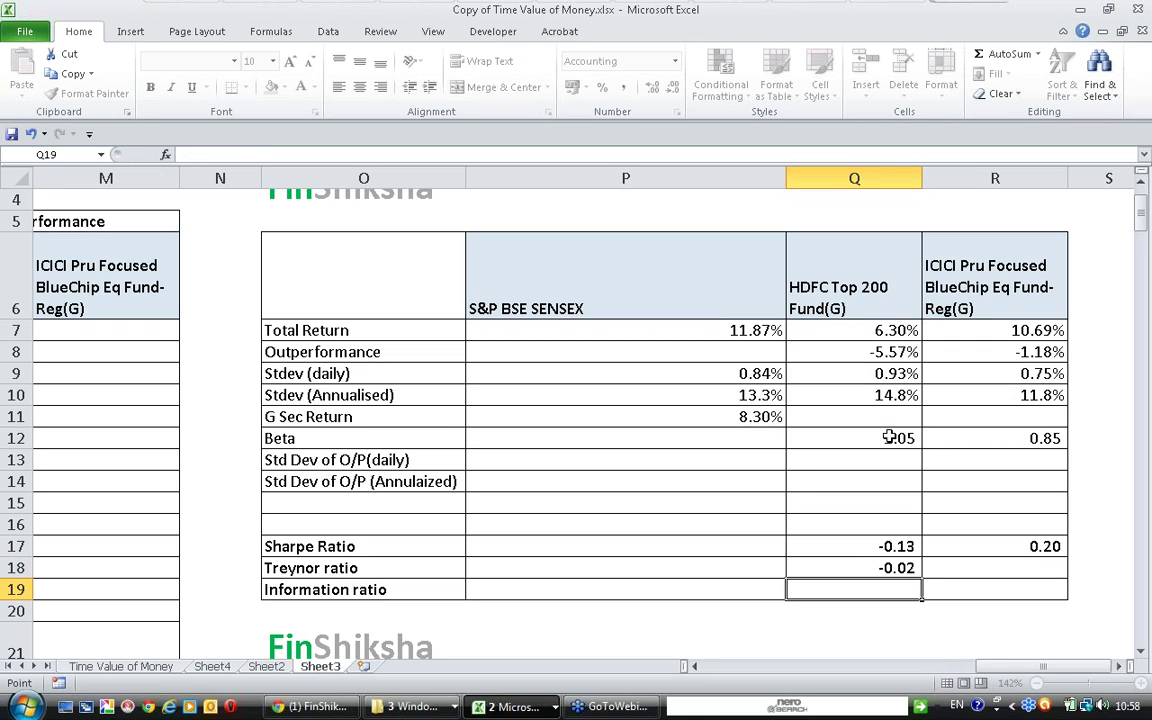
- Calculate the ICICI Pru Focused BlueChip Treynor ratio in R18 with the formula =(R7-P11)/R12
key("Up")
key("Right")
type("=")
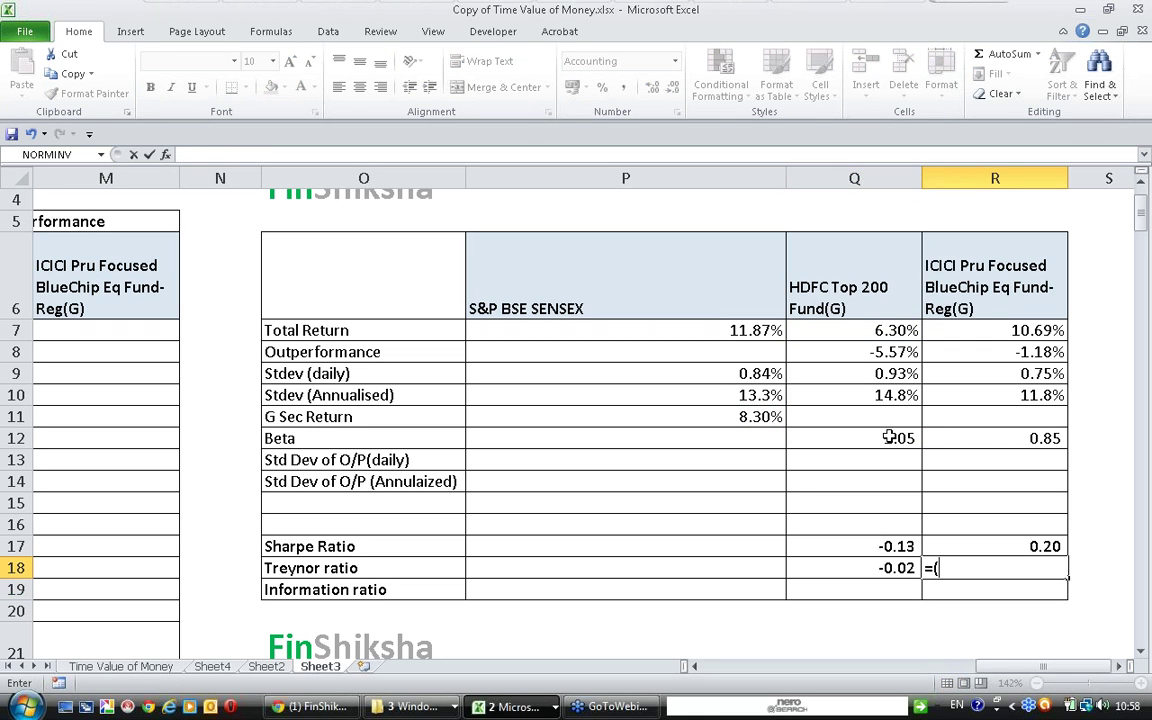
type("(")
left_click(1018, 327)
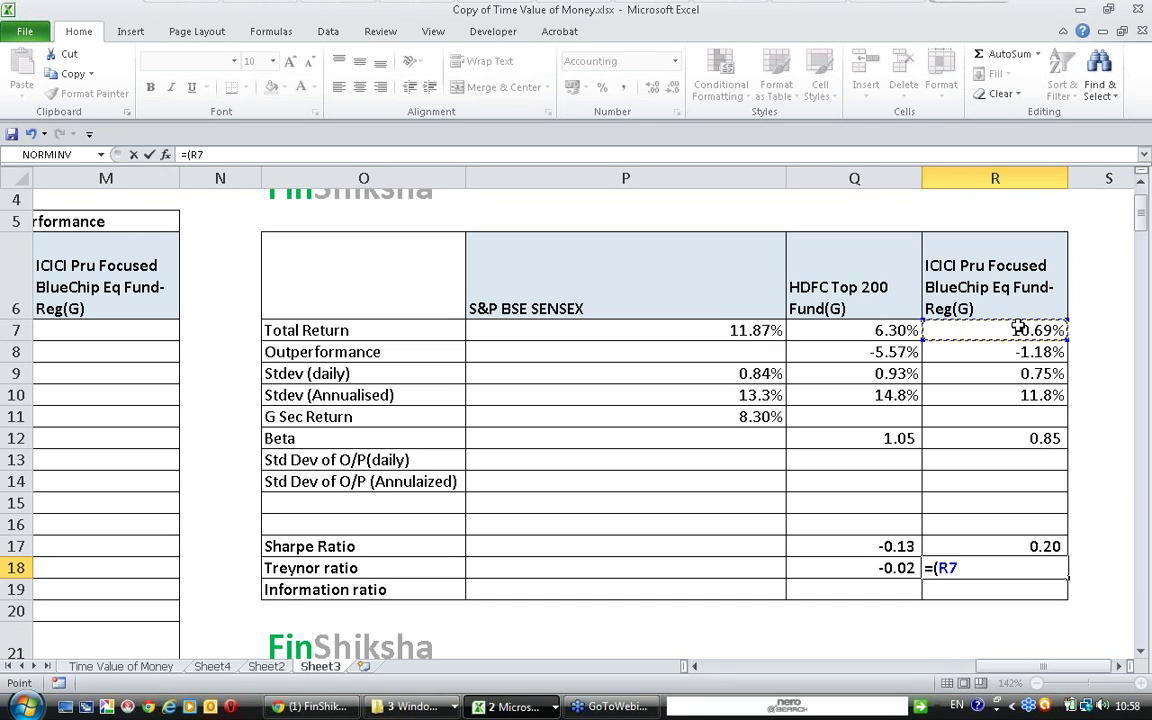
type("-")
left_click_drag(350, 396, 671, 407)
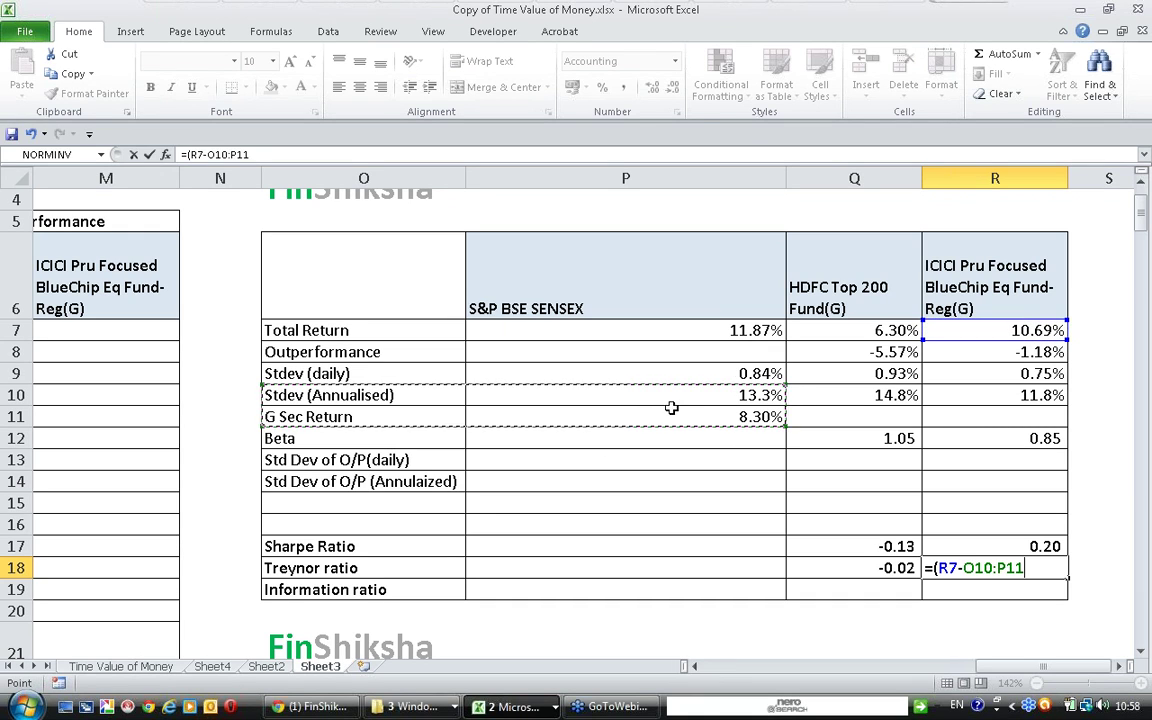
left_click(700, 415)
type(")")
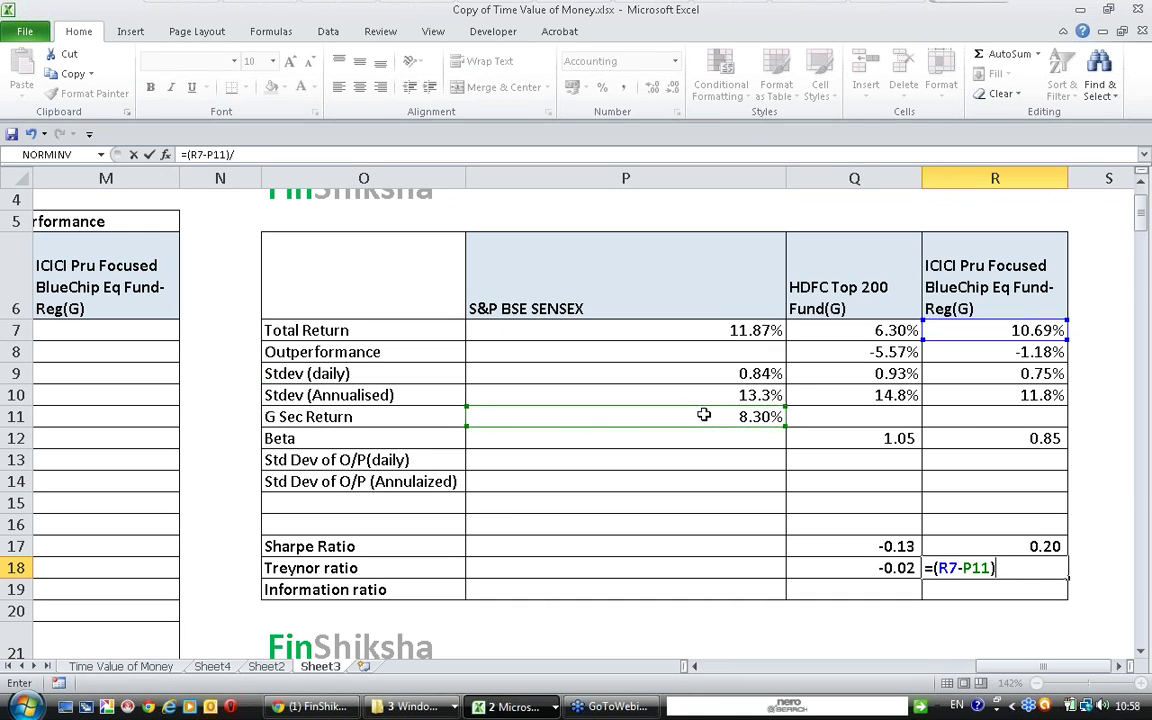
type("/")
left_click(1018, 437)
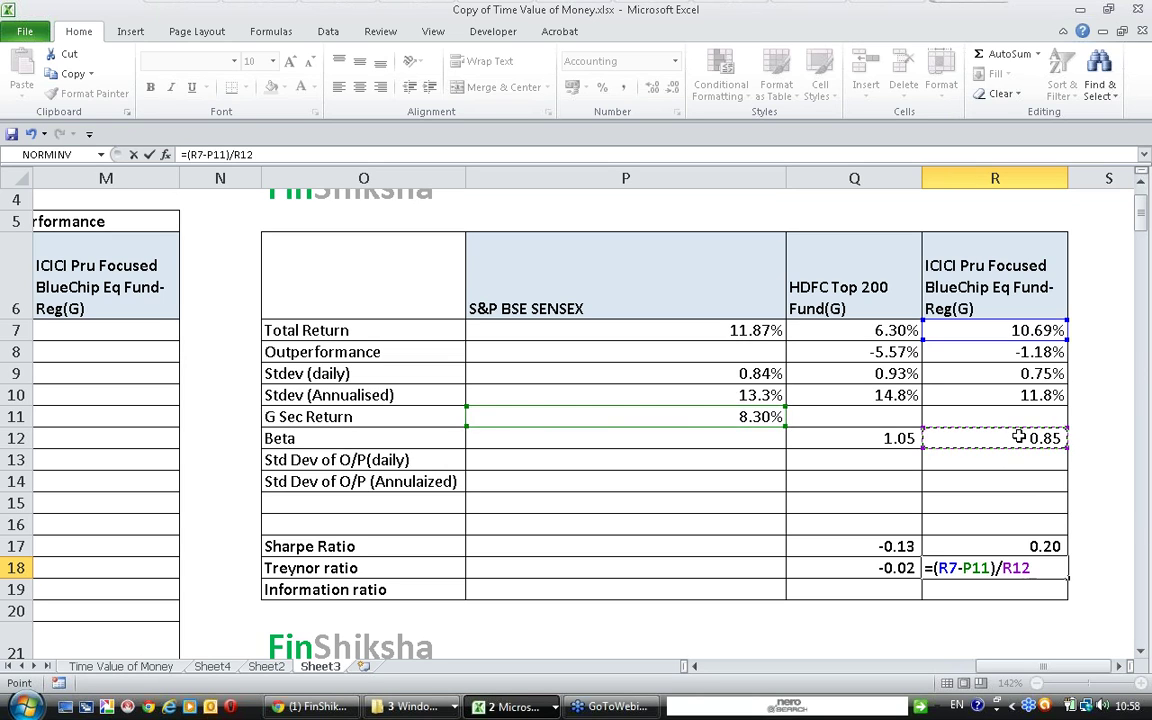
key("Return")
key("Up")
key("Left")
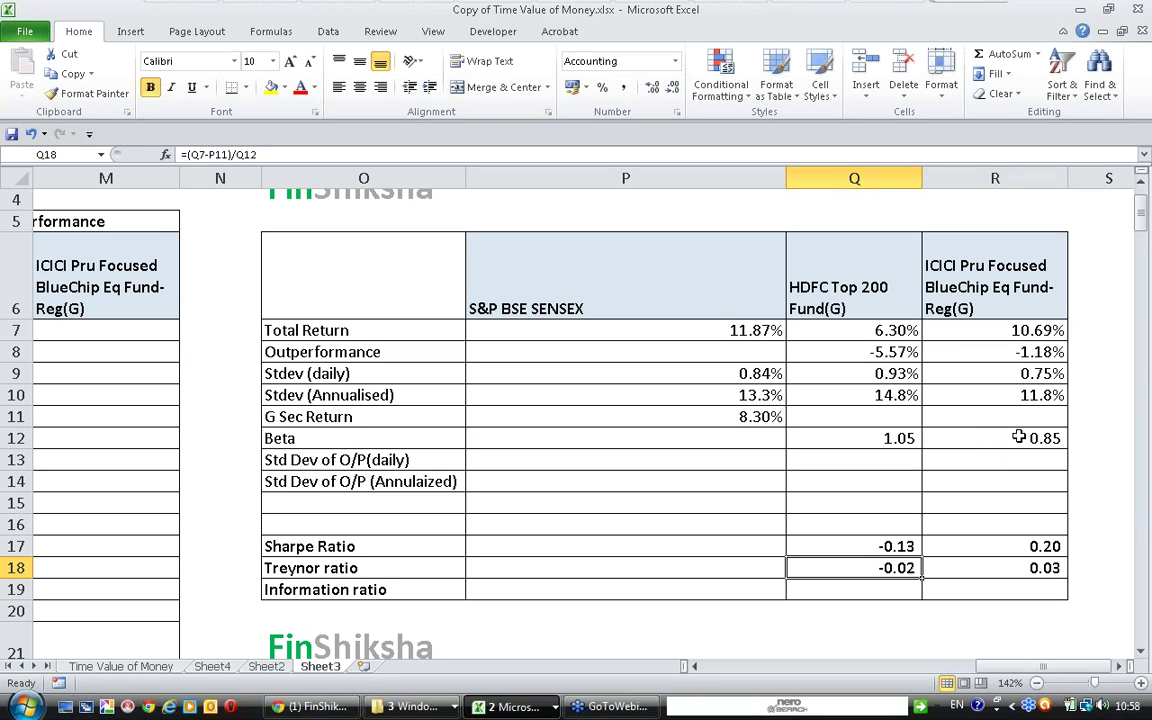
key("Right")
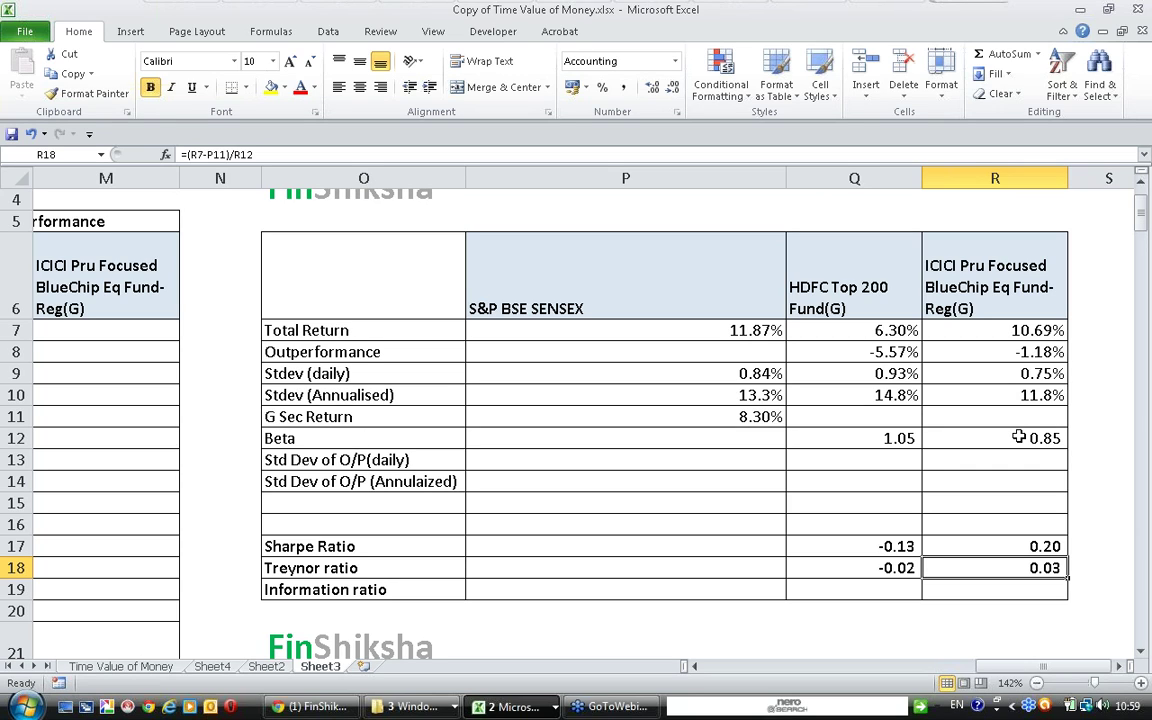
key("Left")
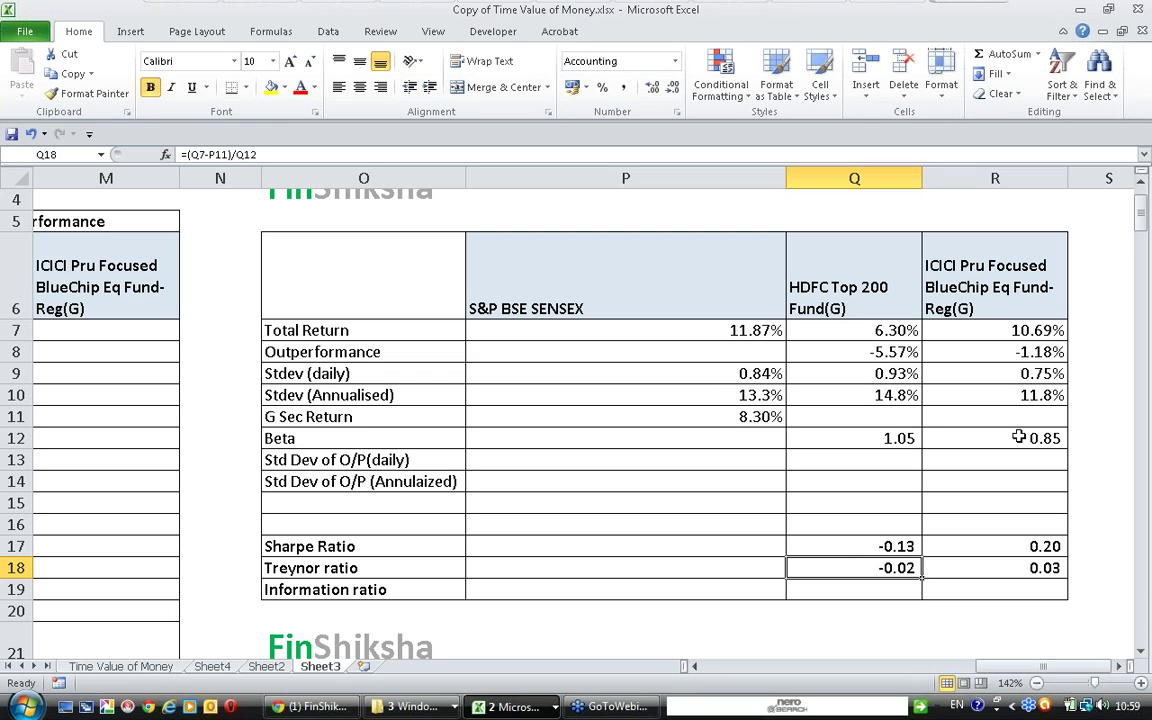
- Replace the Treynor formula note in P23 with the start of the Information ratio formula, "Op of the fund/("
key("Down")
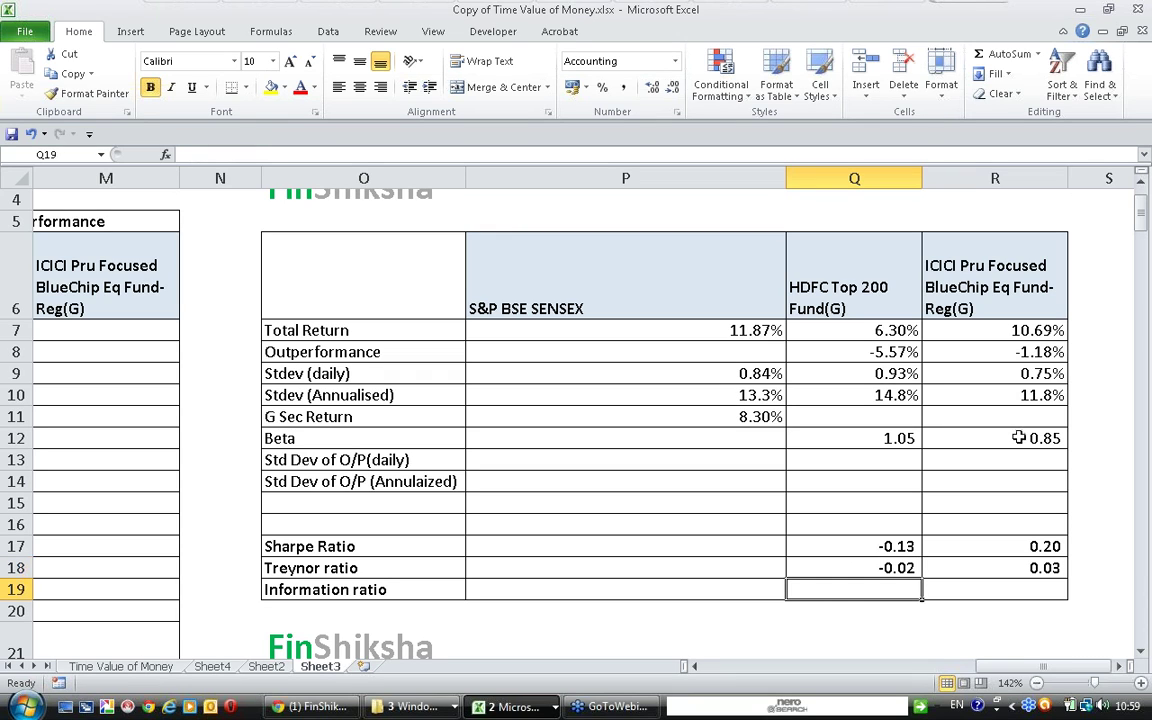
scroll(1018, 438, "down", 3)
left_click(561, 476)
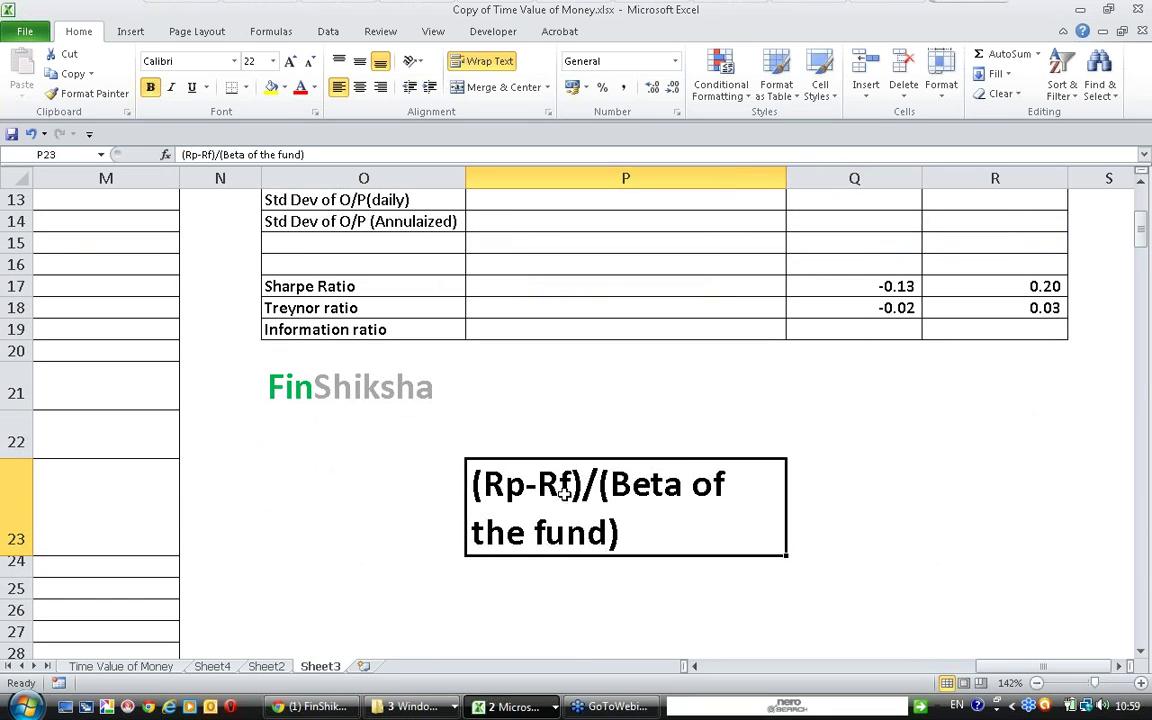
key("Delete")
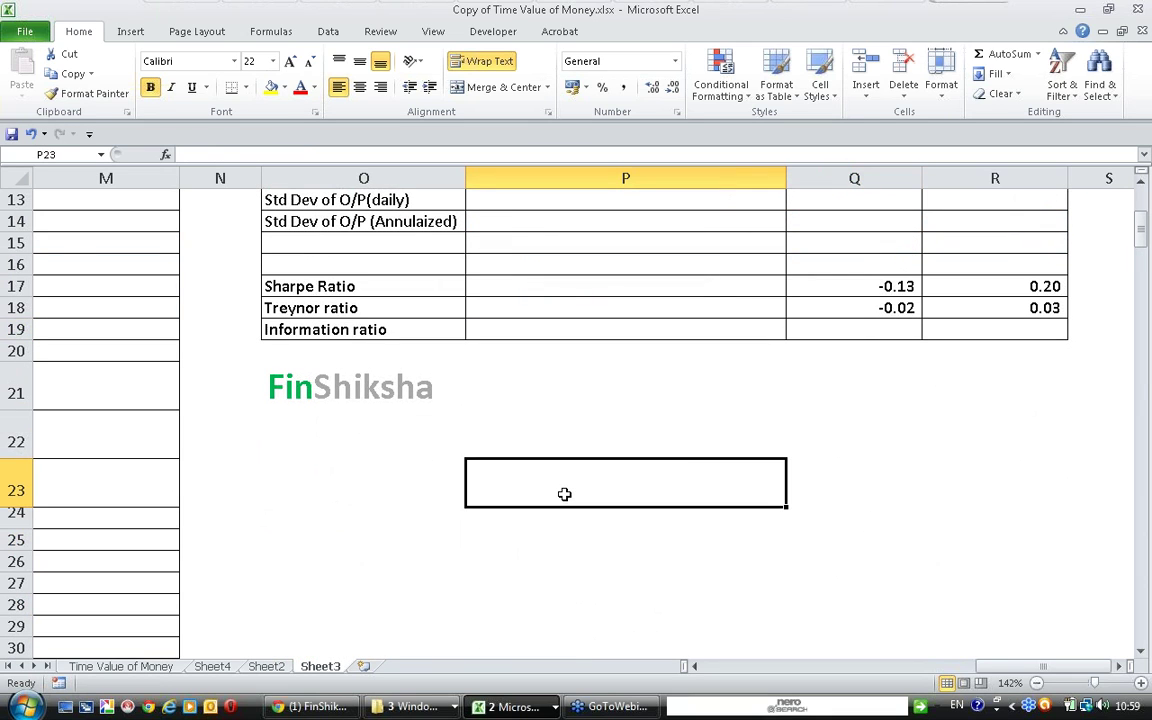
type("Op")
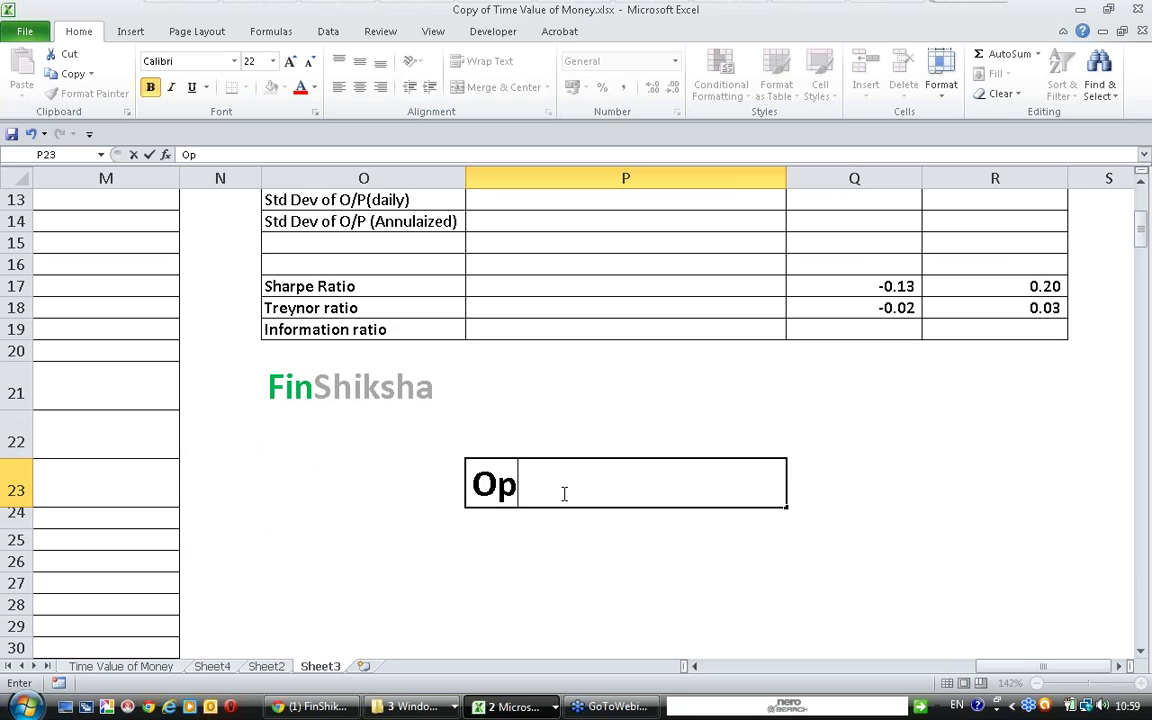
type(" of the fun")
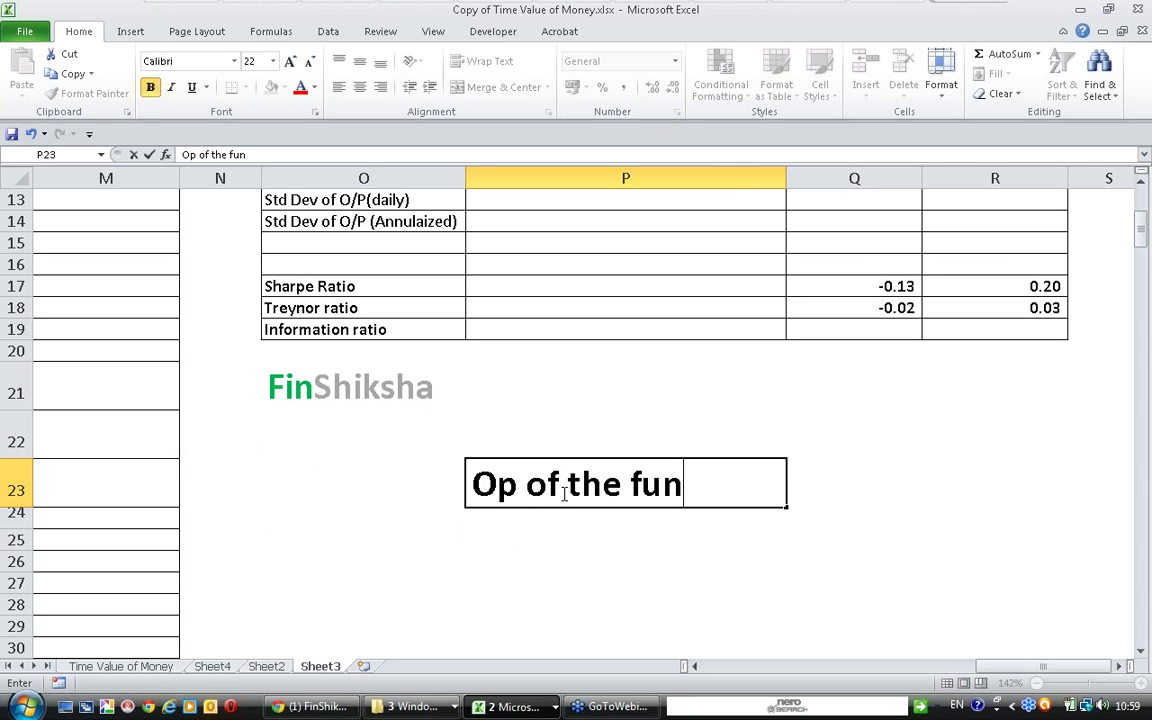
type("d/(")
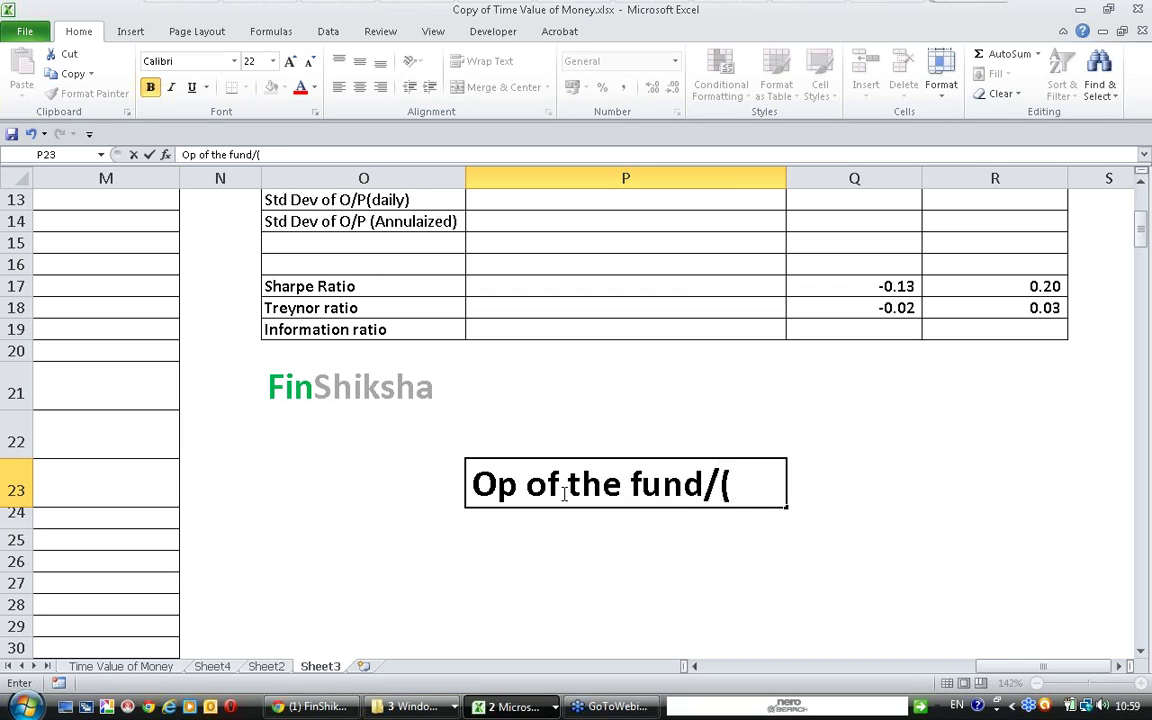
type("Stde")
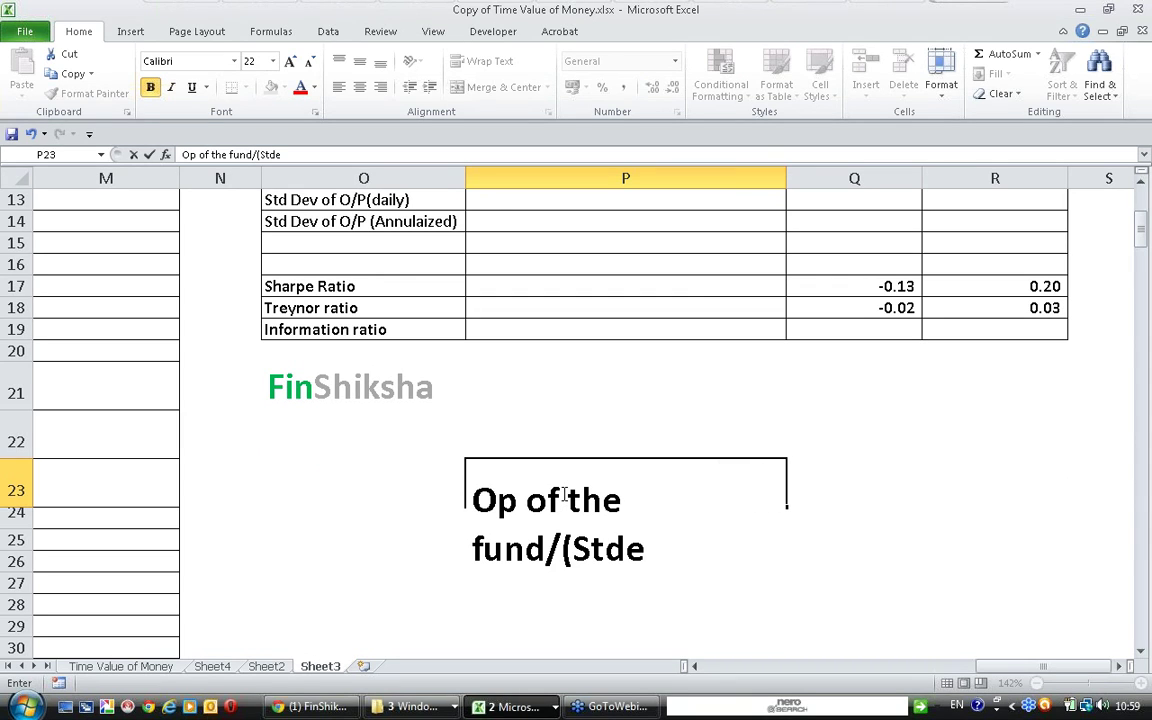
type("v")
key("BackSpace")
key("BackSpace")
key("BackSpace")
key("BackSpace")
key("BackSpace")
key("BackSpace")
- Complete the Information ratio note in P23 with "Annualized stdev of daily OP)" as the denominator
type("A")
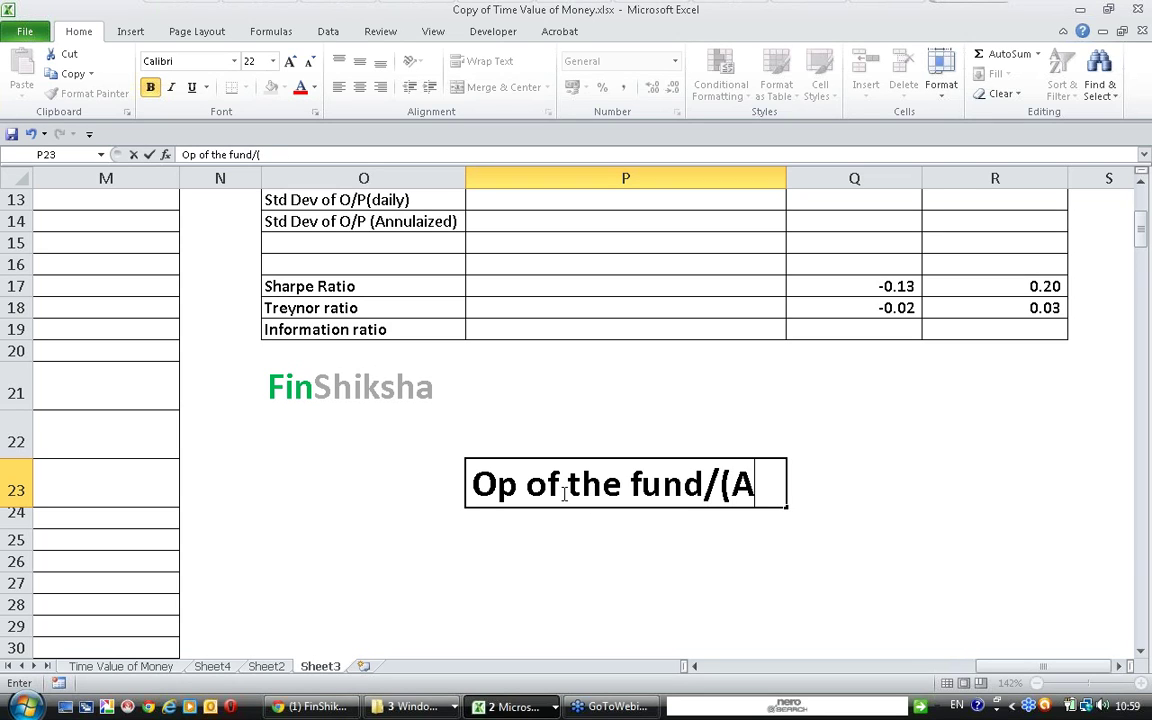
type("nnualize")
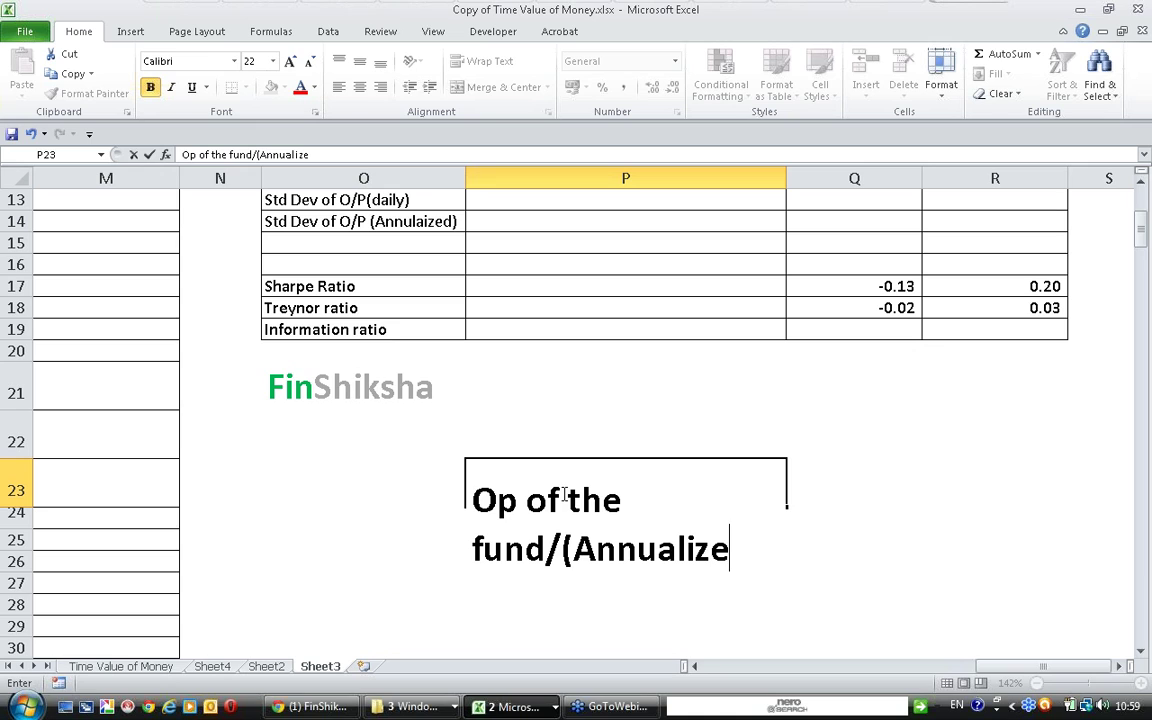
type("d stdev o")
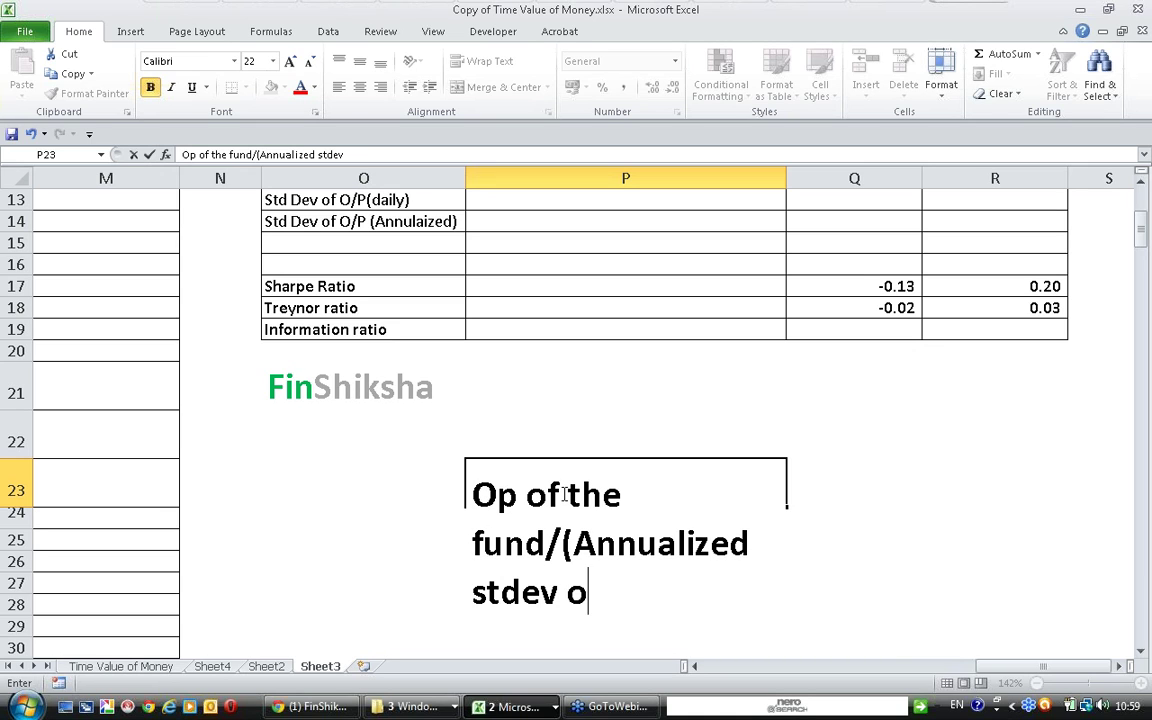
type("f daily OP")
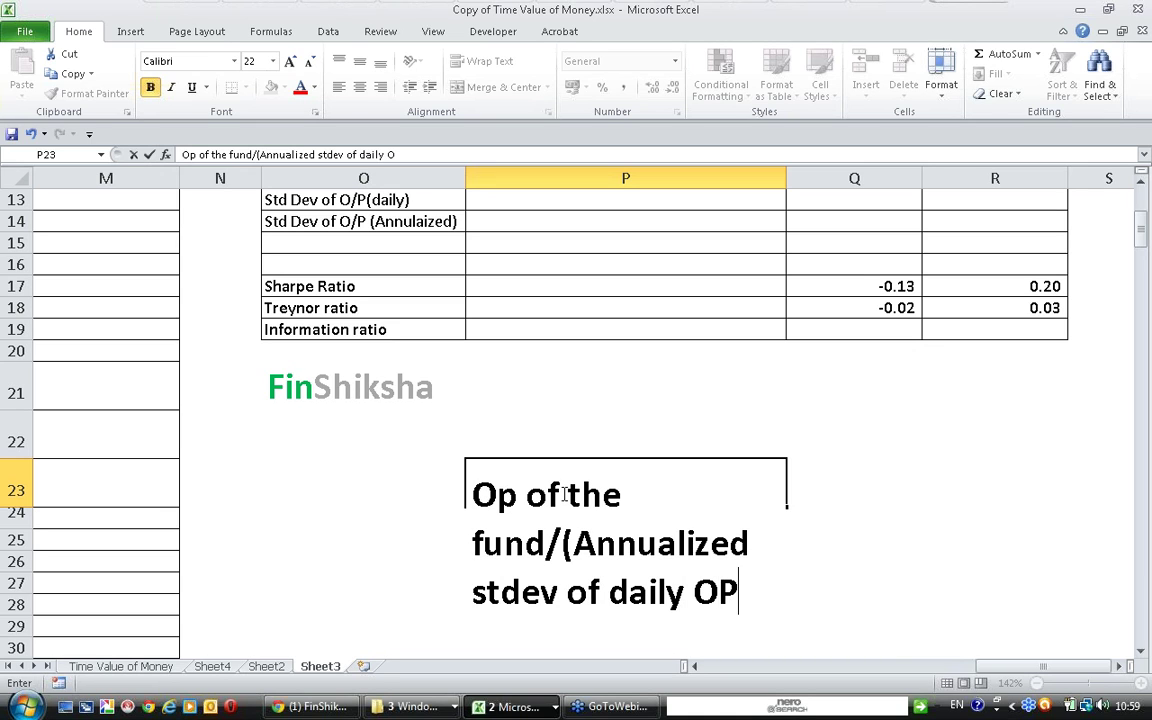
type(")")
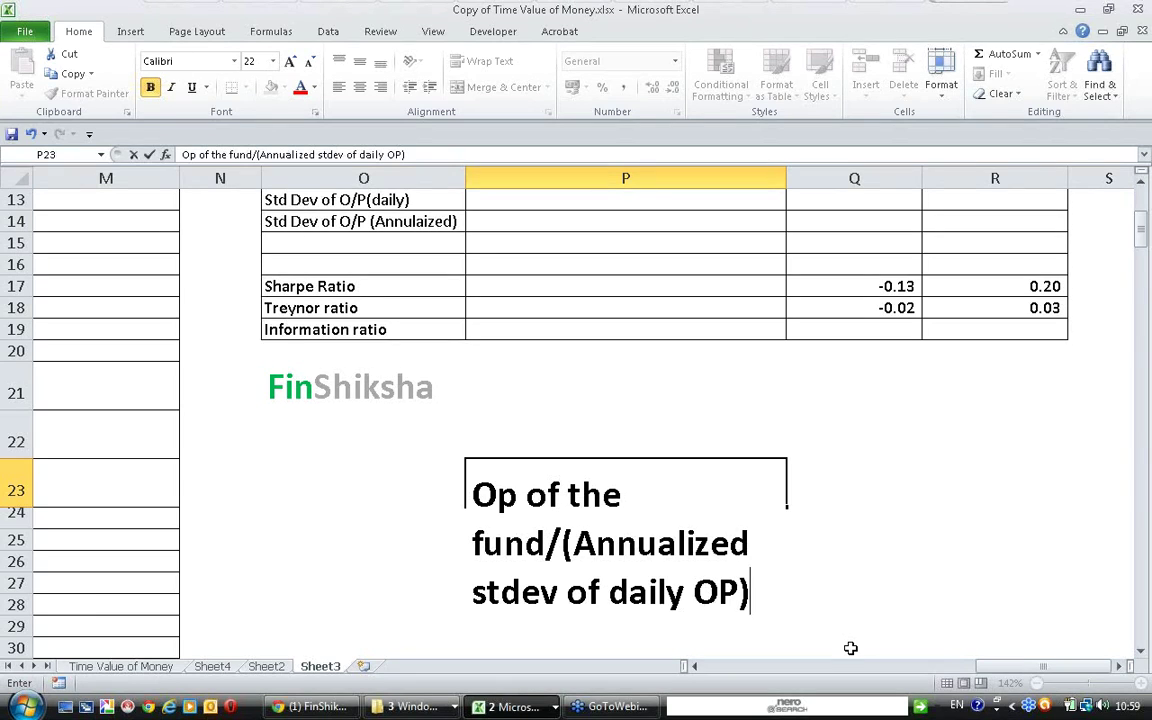
key("Return")
- Calculate the HDFC Top 200 daily outperformance for 03-Jul-12 in L8 with the formula =H8-G8
scroll(850, 648, "up", 2)
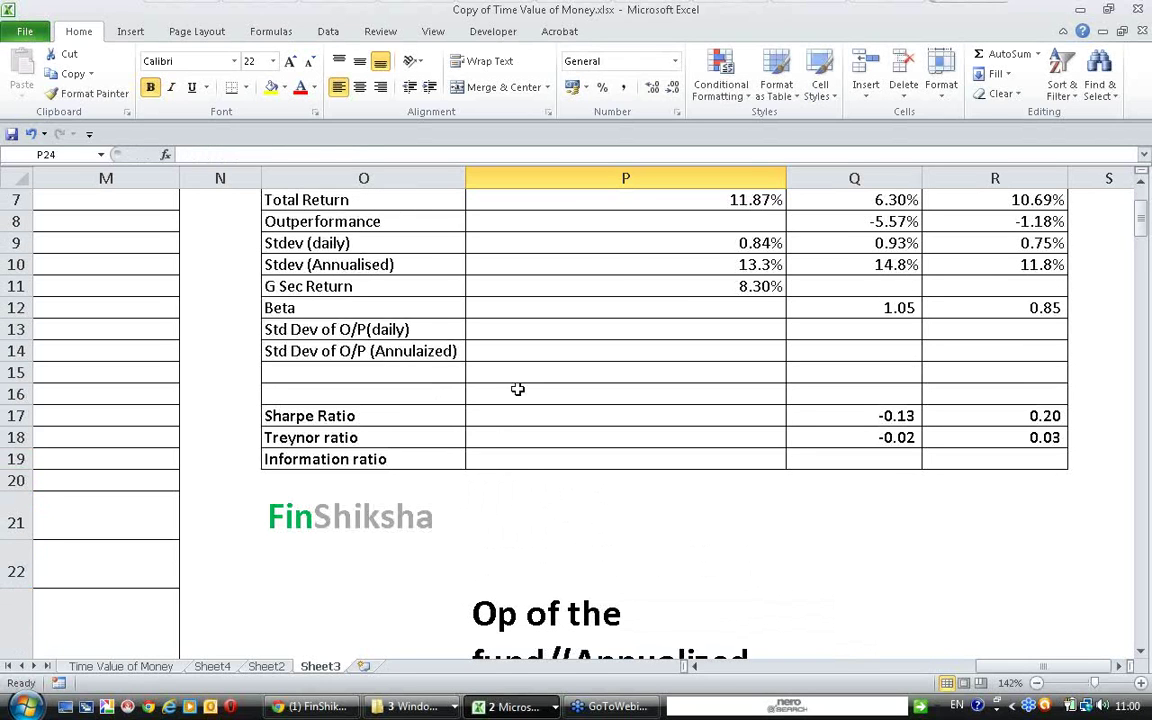
left_click(538, 372)
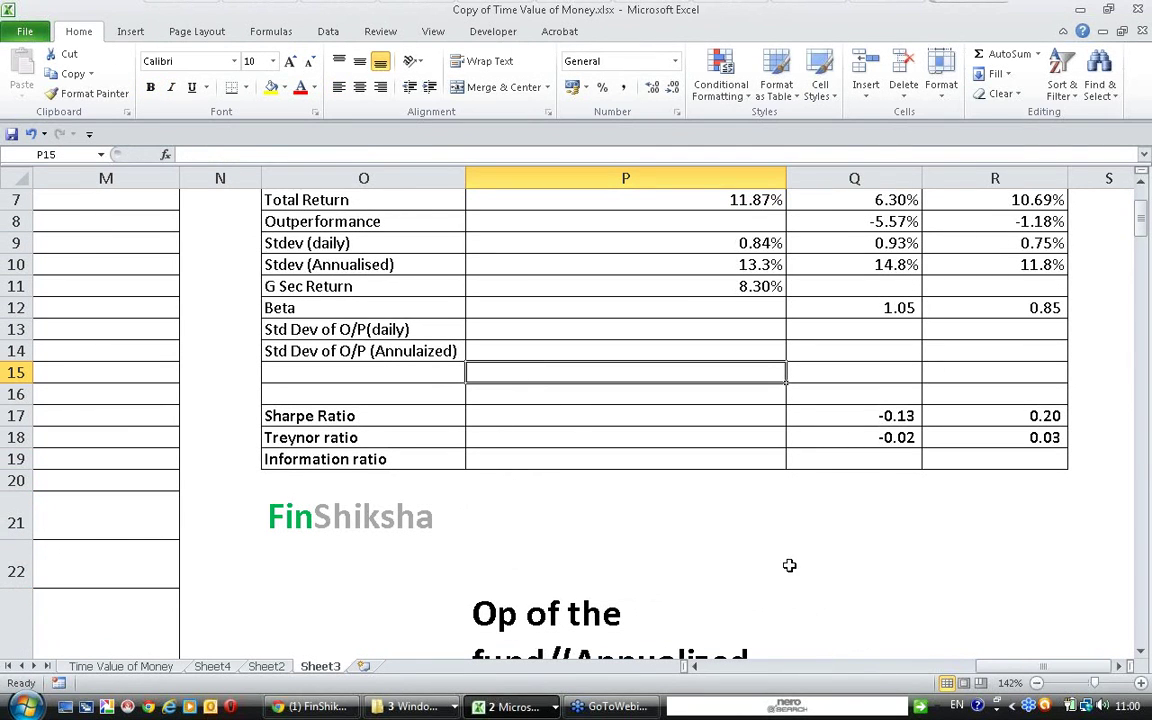
left_click_drag(1040, 666, 850, 672)
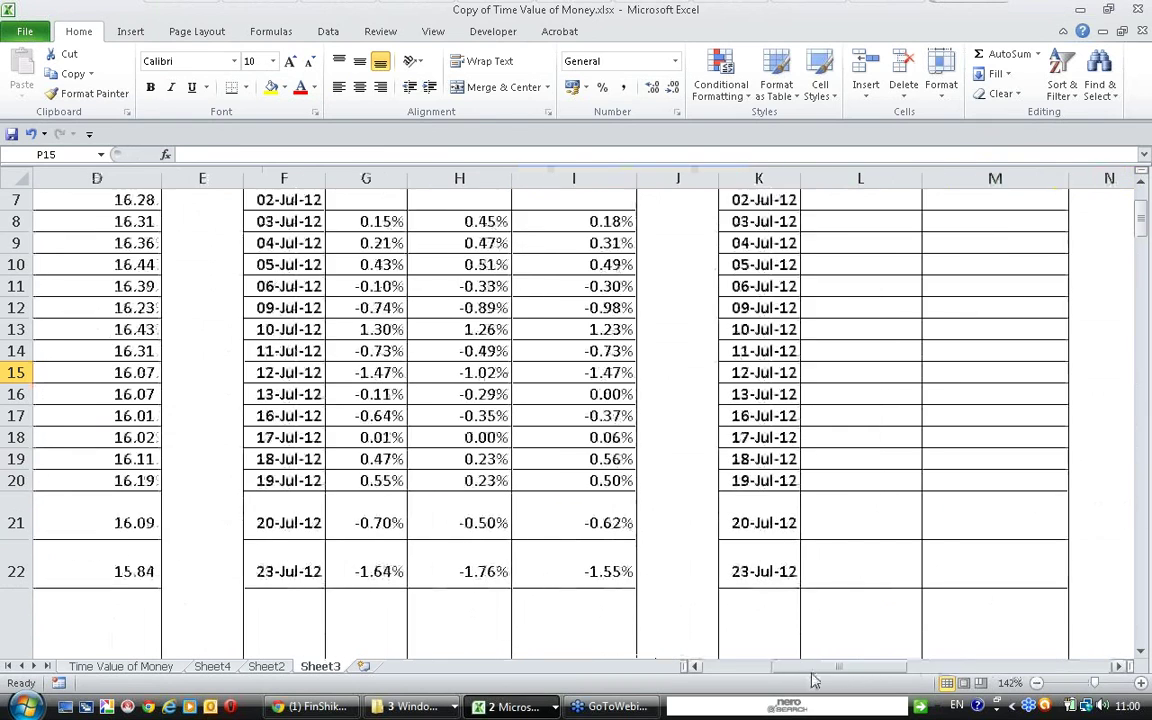
scroll(900, 410, "up", 2)
left_click(874, 408)
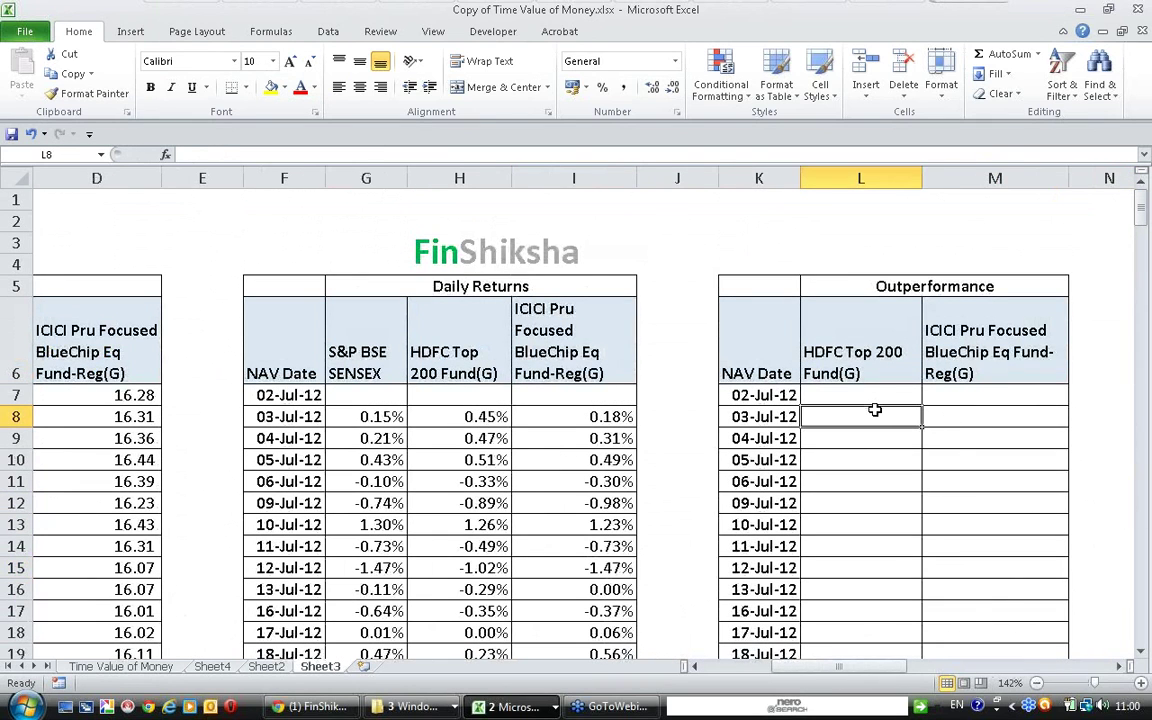
type("=")
key("Left")
key("Left")
key("Left")
key("Left")
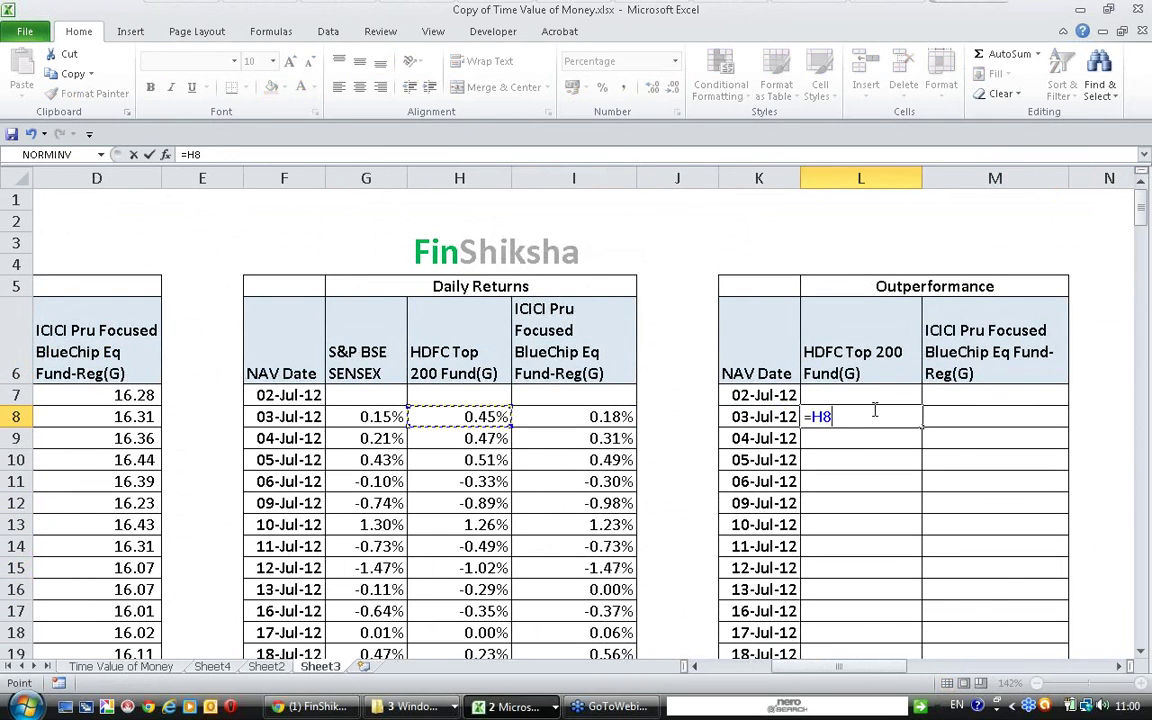
type("-")
key("Left")
key("Left")
key("Left")
key("Left")
key("Left")
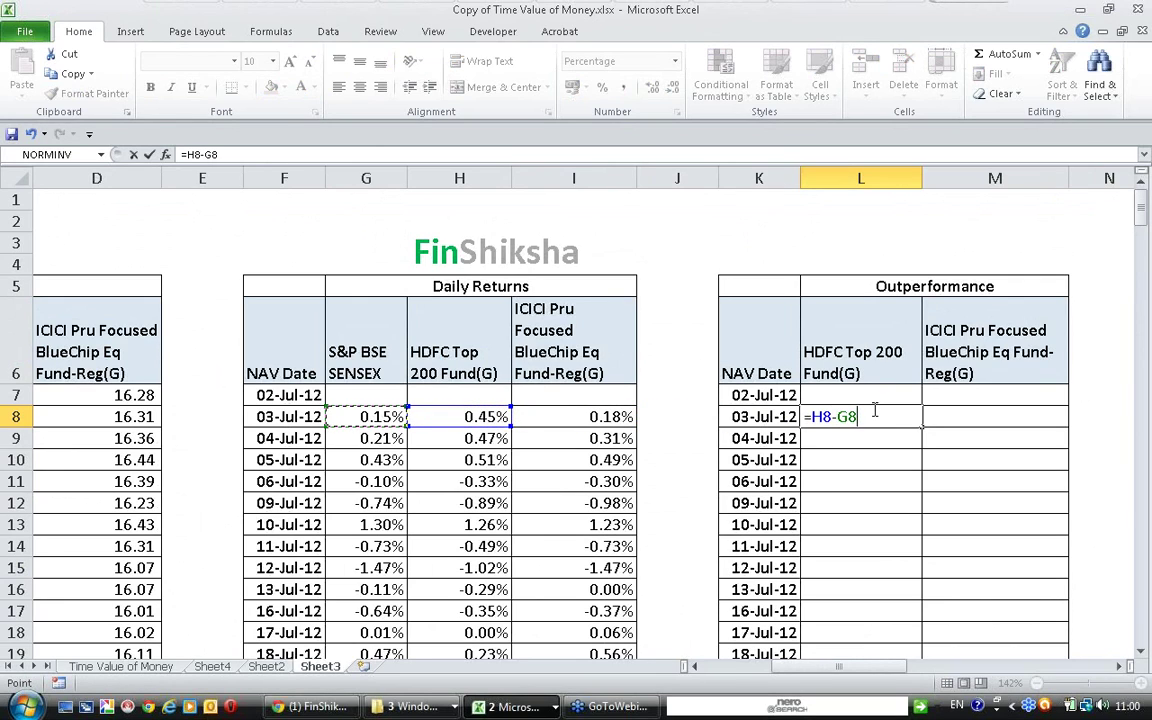
key("ctrl+Return")
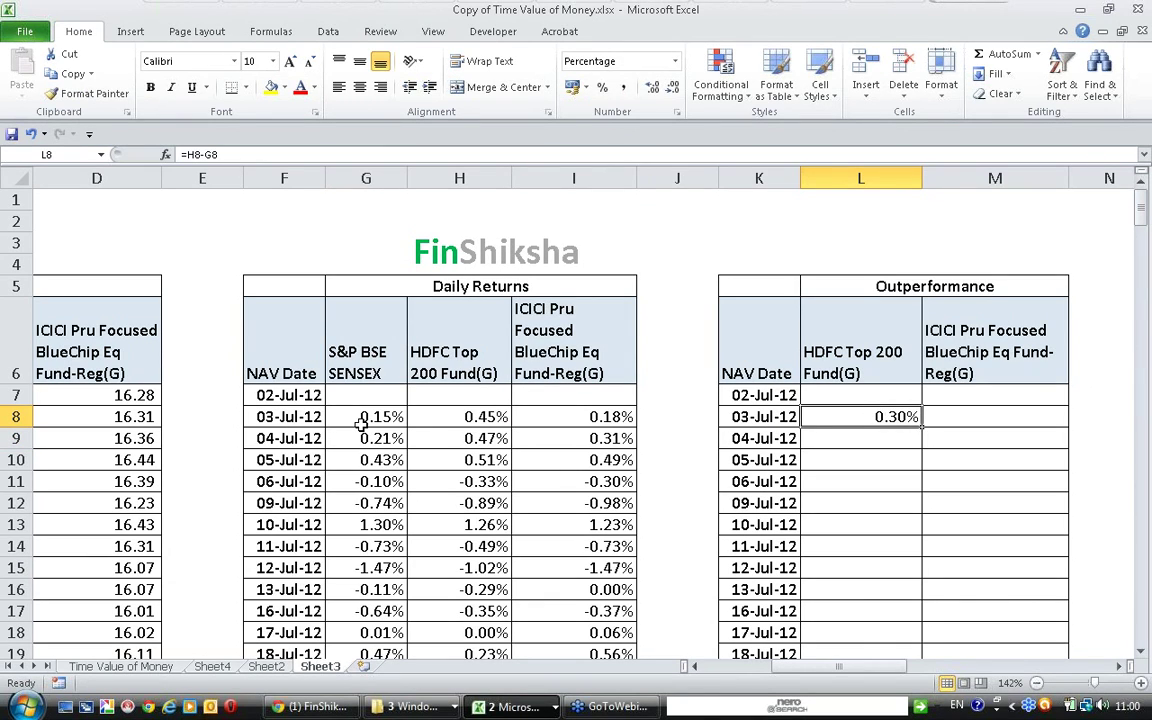
left_click(305, 417)
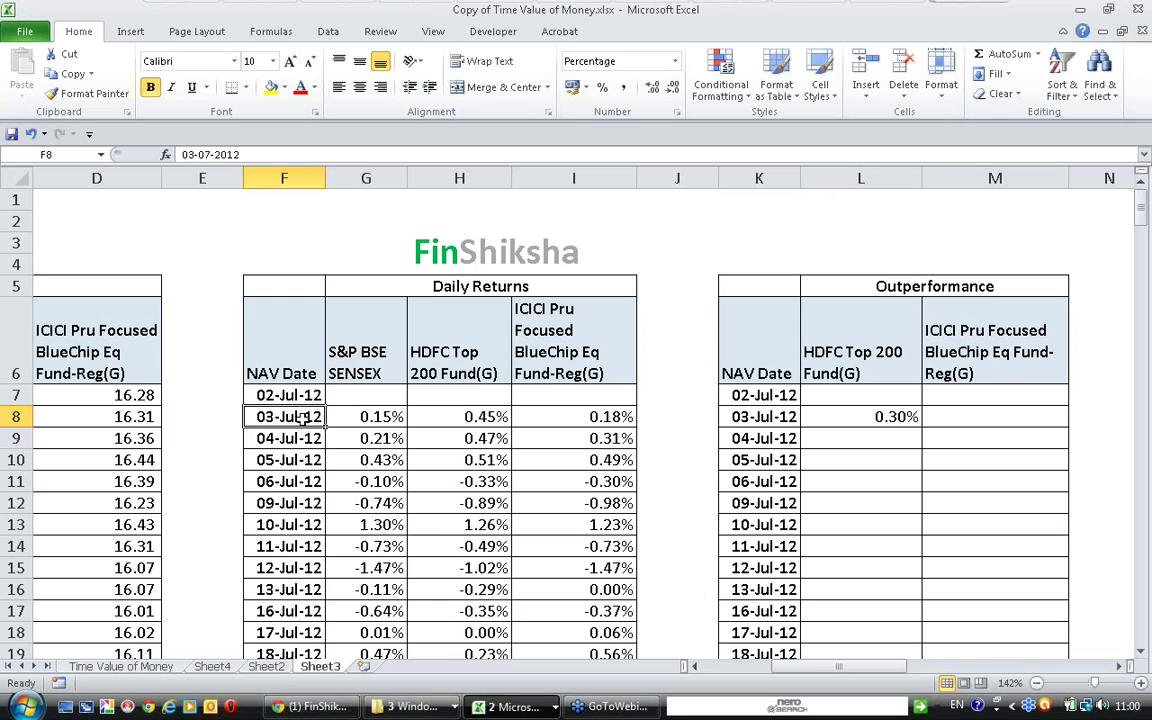
- Calculate the ICICI Pru Focused BlueChip daily outperformance for 03-Jul-12 in M8 with the formula =I8-G8
left_click(1014, 418)
type("=")
key("Left")
key("Left")
key("Left")
key("Left")
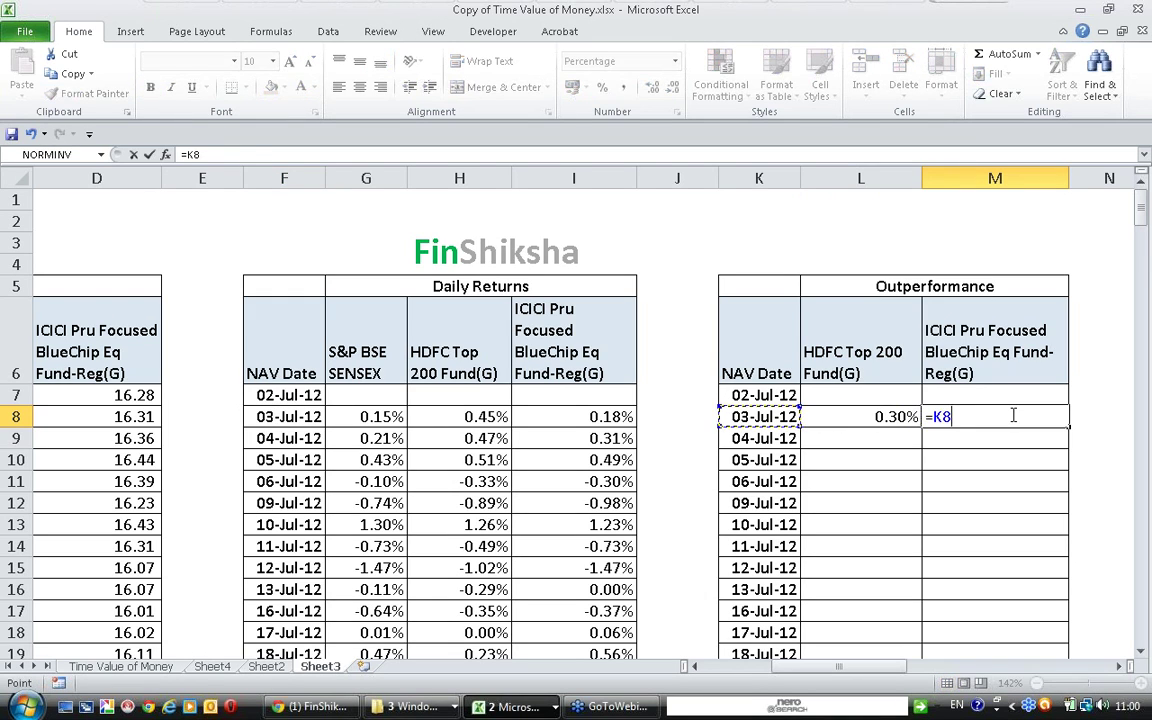
type("-")
key("Left")
key("Left")
key("Left")
key("Left")
key("Left")
key("Left")
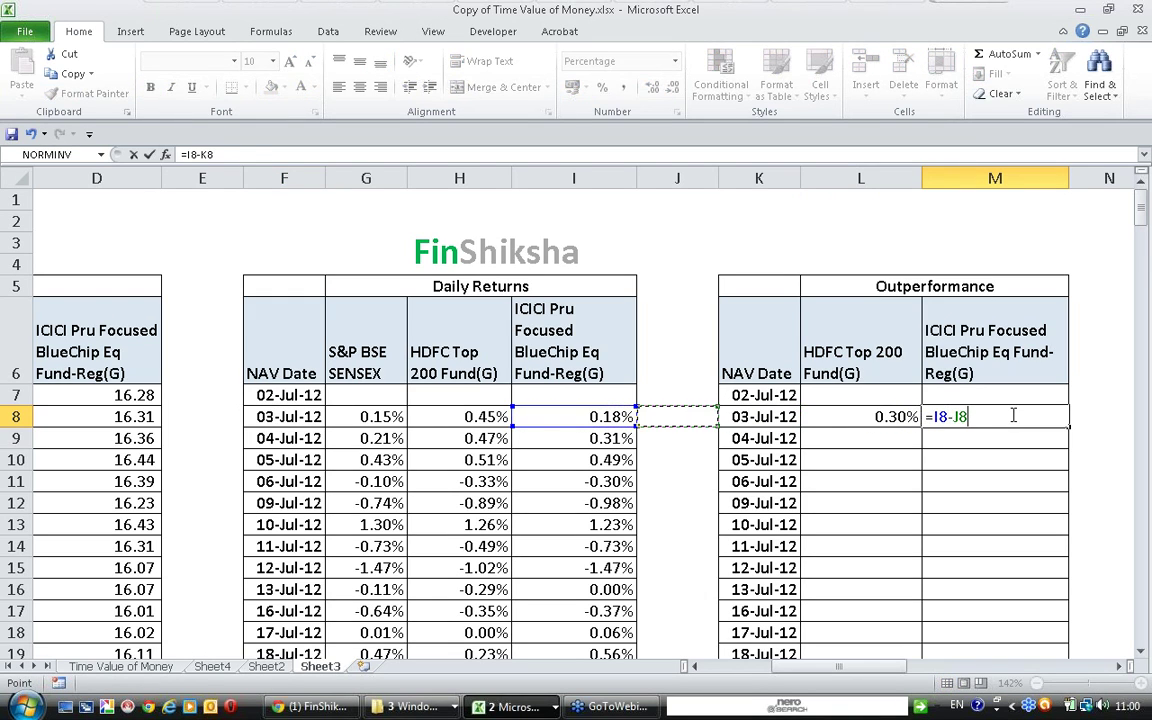
key("Return")
left_click(1014, 416)
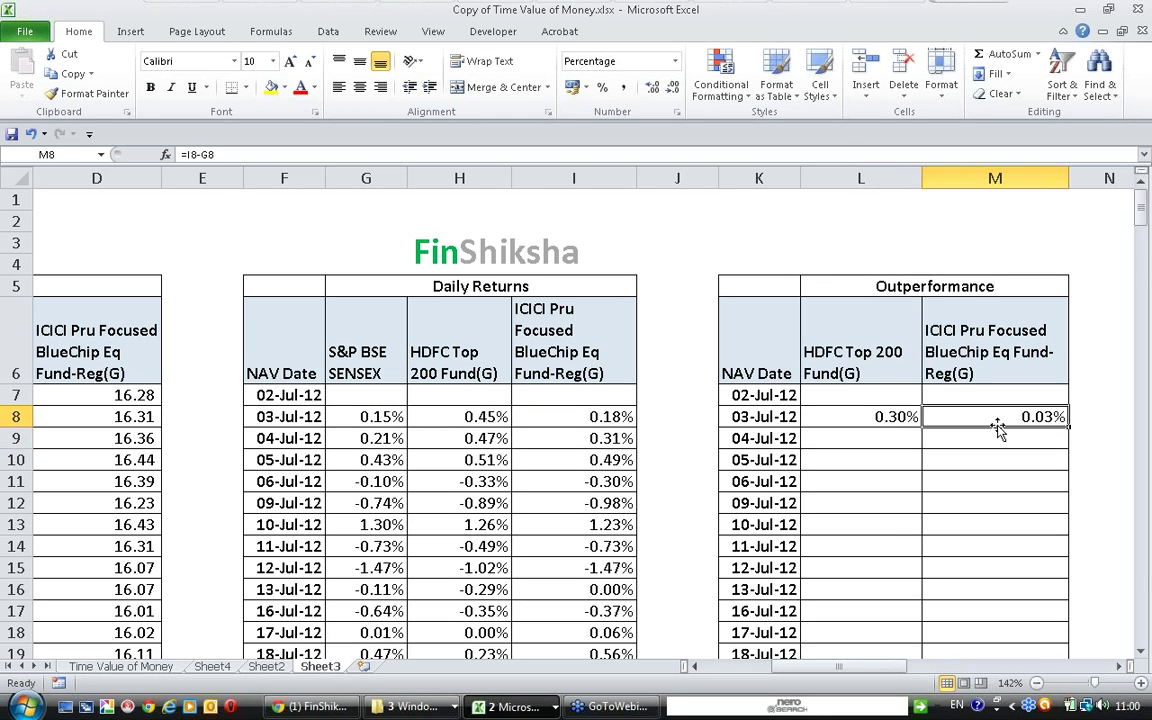
- Fill the outperformance formulas in L8:M8 down both fund columns for all remaining NAV dates
left_click_drag(882, 416, 1003, 431)
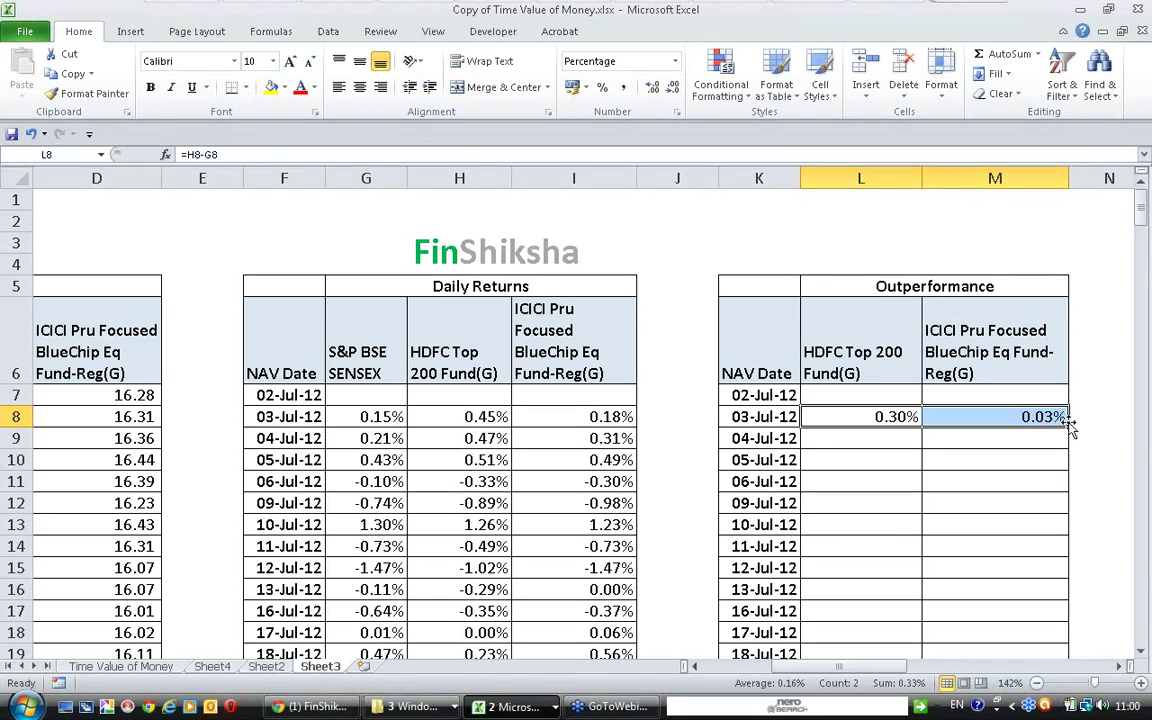
double_click(1066, 428)
left_click(1000, 438)
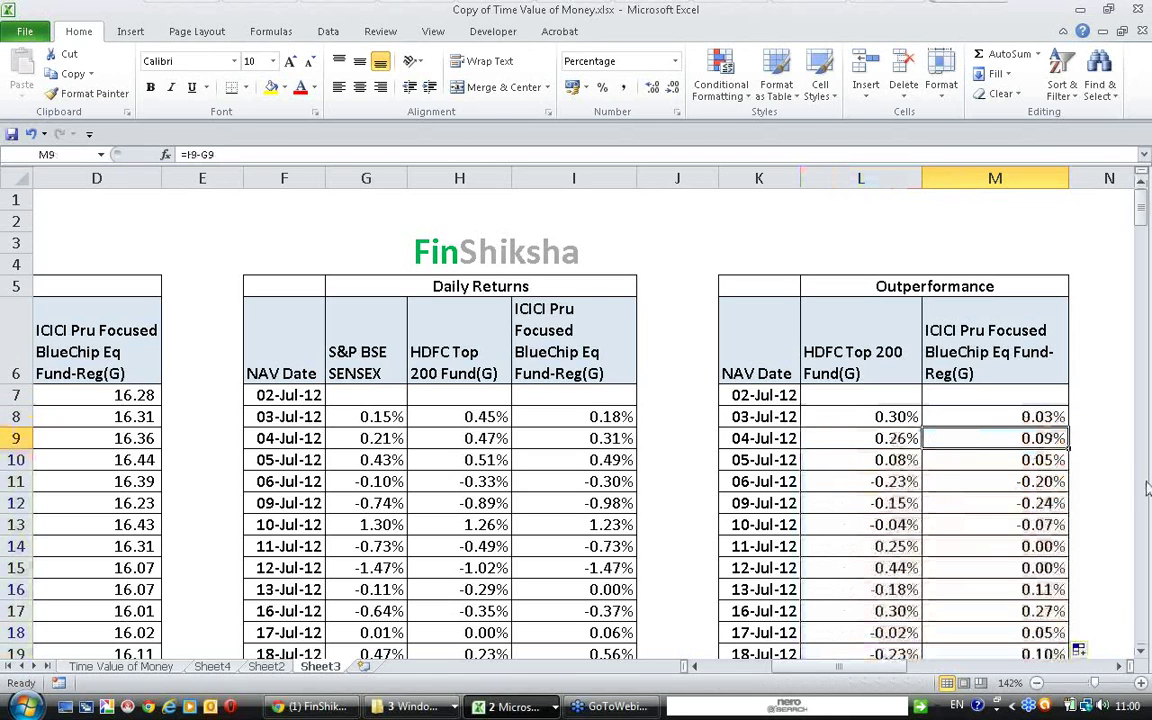
- Calculate the daily standard deviation of HDFC Top 200's outperformance in Q13 with =STDEVP(L8:L254)
key("Right")
key("Right")
key("Right")
key("Right")
key("Right")
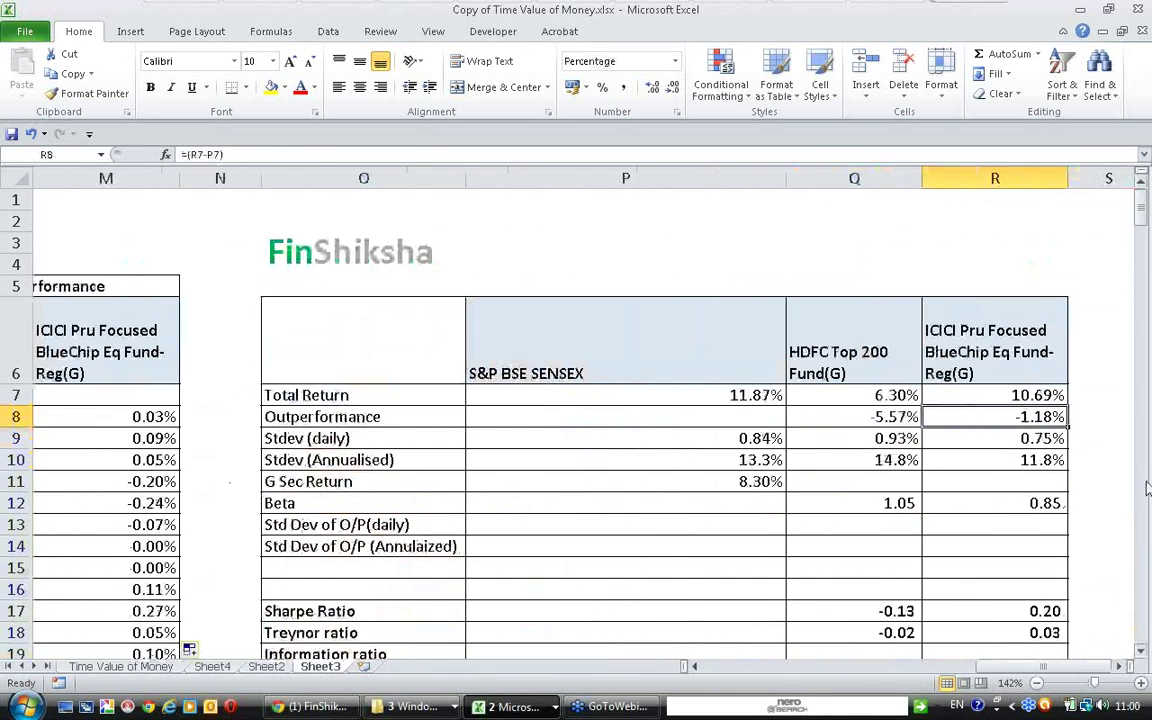
key("Down")
key("Down")
key("Down")
key("Down")
key("Down")
key("Left")
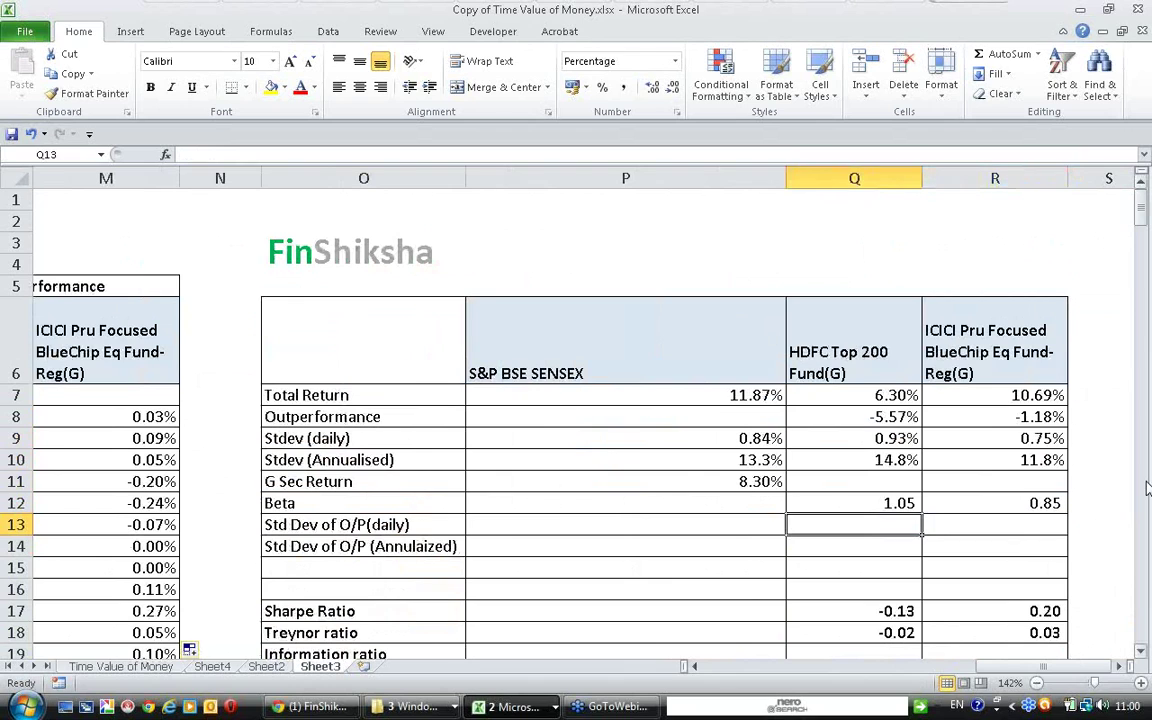
type("=std")
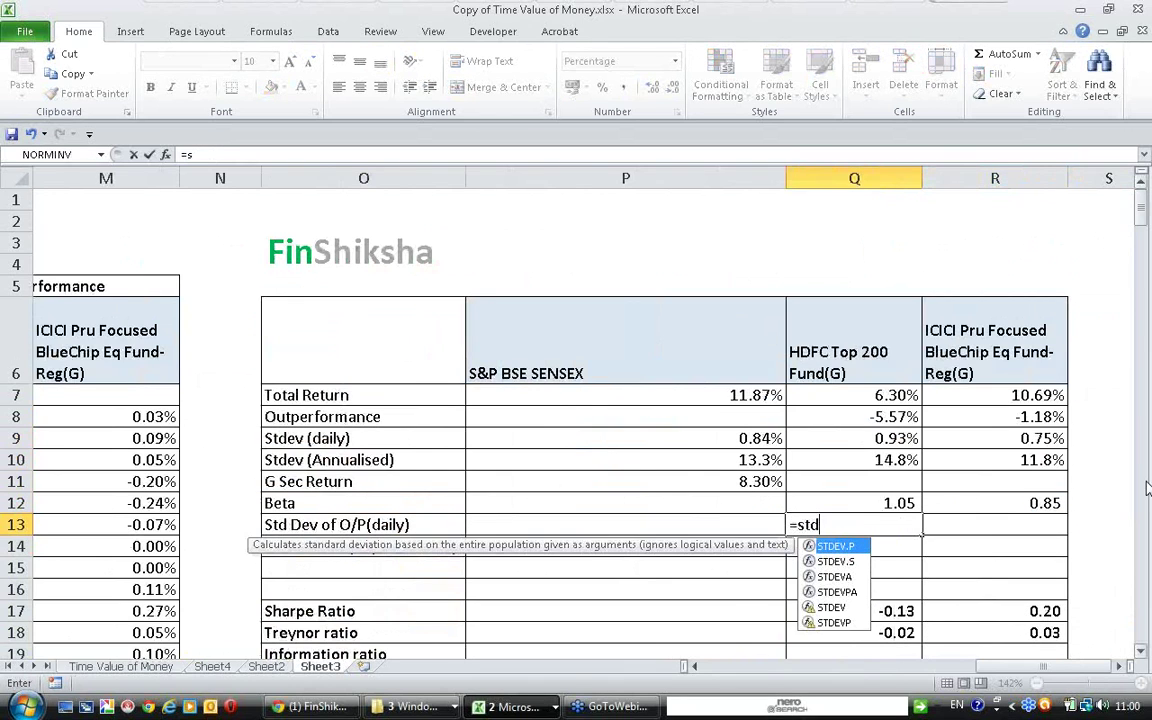
type("evp(")
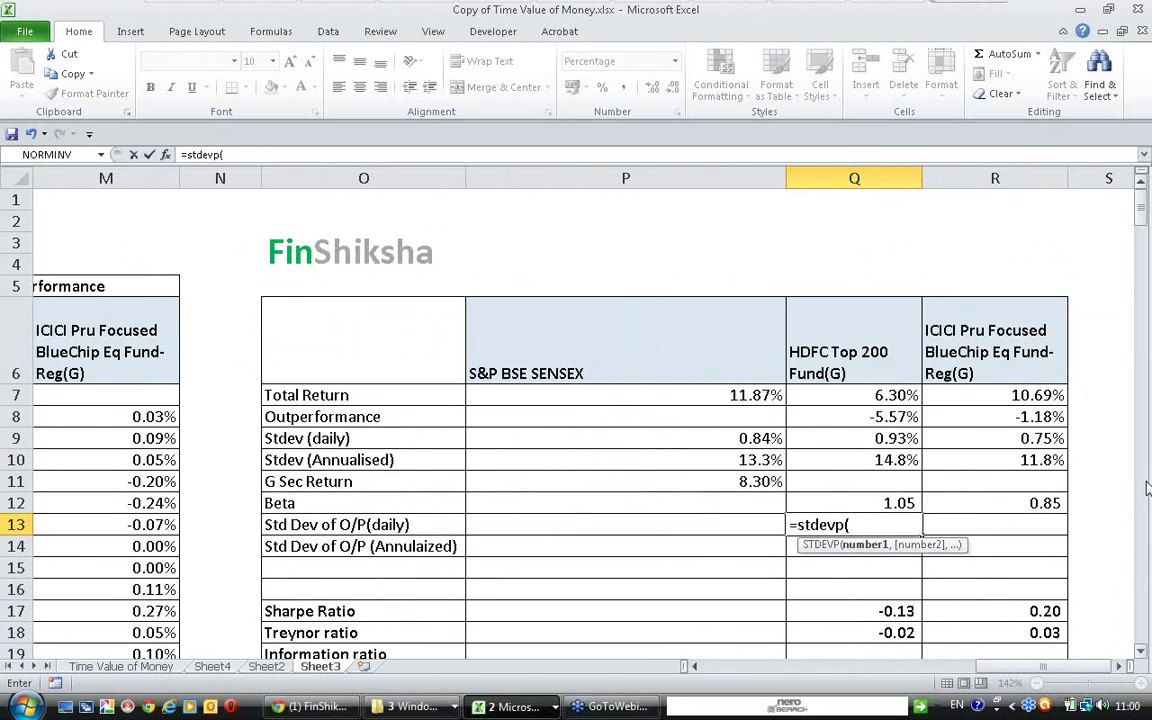
key("Left")
key("Left")
key("Left")
key("Left")
key("Left")
key("Up")
key("Up")
key("Up")
key("Up")
key("Up")
key("ctrl+shift+Down")
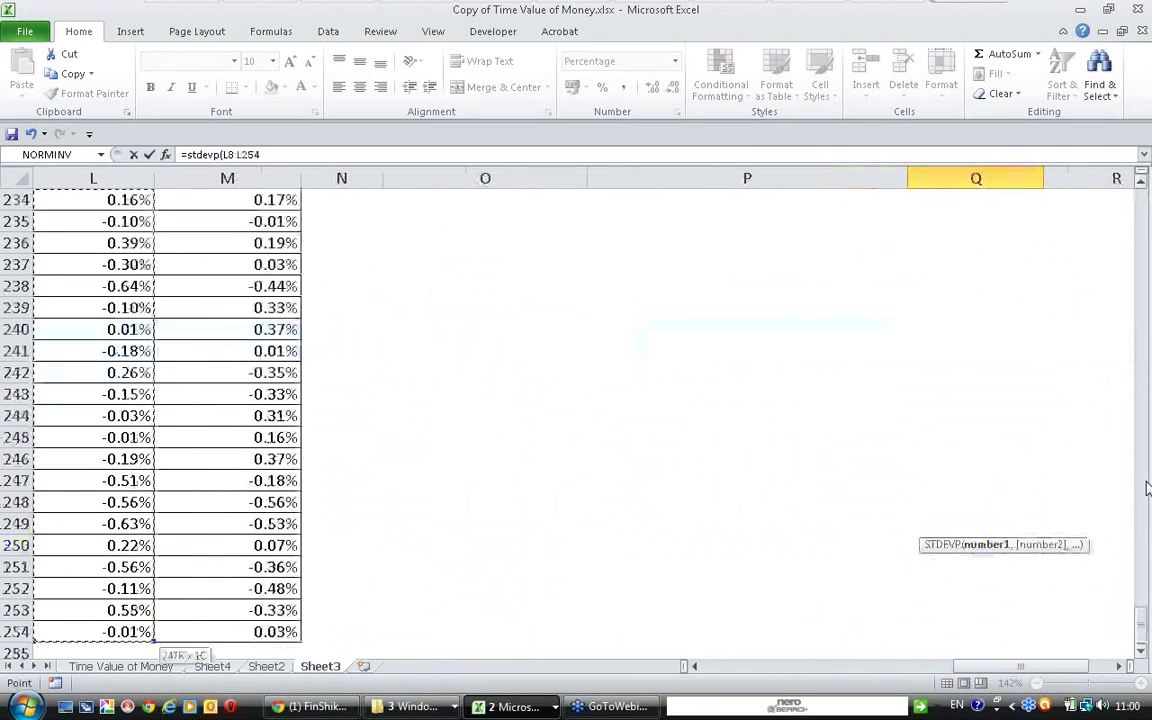
key("Up")
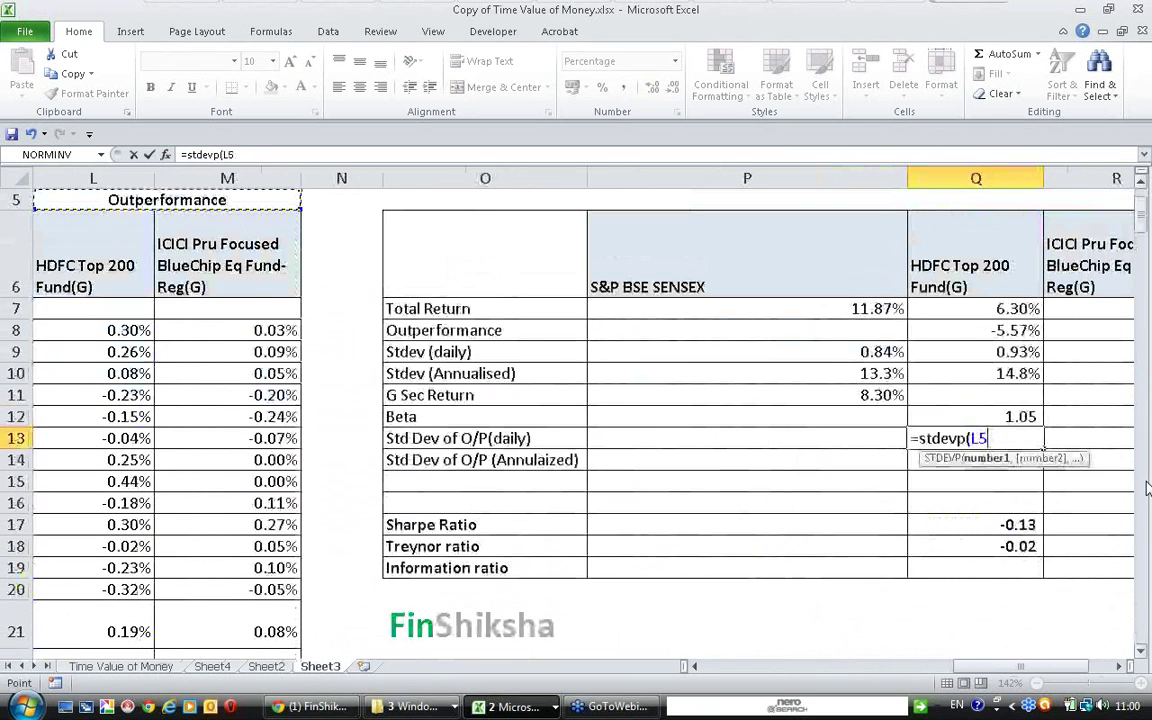
key("Left")
key("Right")
key("Down")
key("Down")
key("Down")
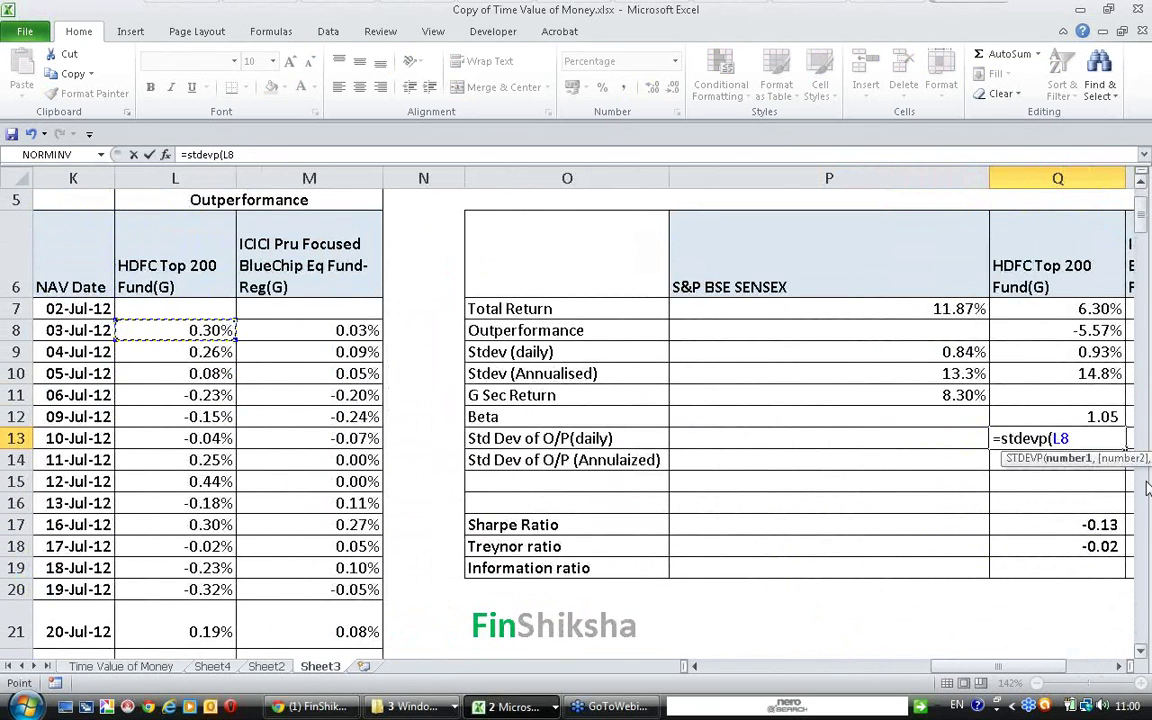
key("ctrl+shift+Down")
key("Return")
key("Up")
key("Up")
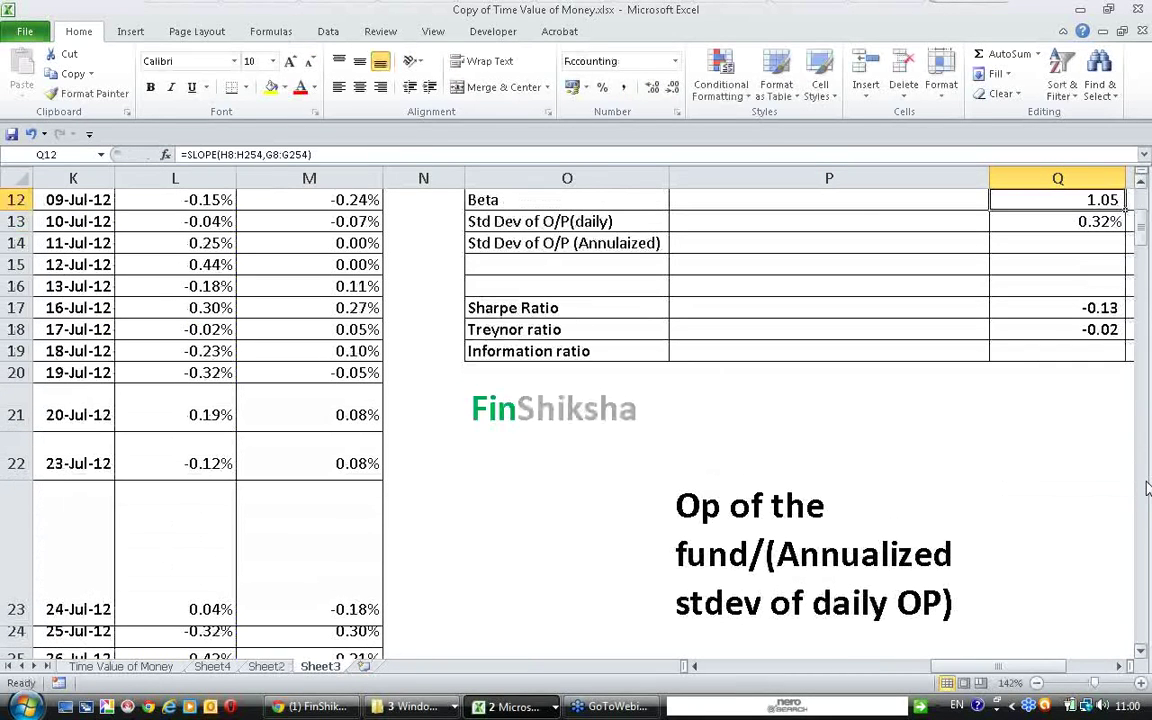
- Calculate the daily standard deviation of ICICI Pru Focused BlueChip's outperformance in R13 with =STDEVP(M8:M254)
key("Down")
key("Right")
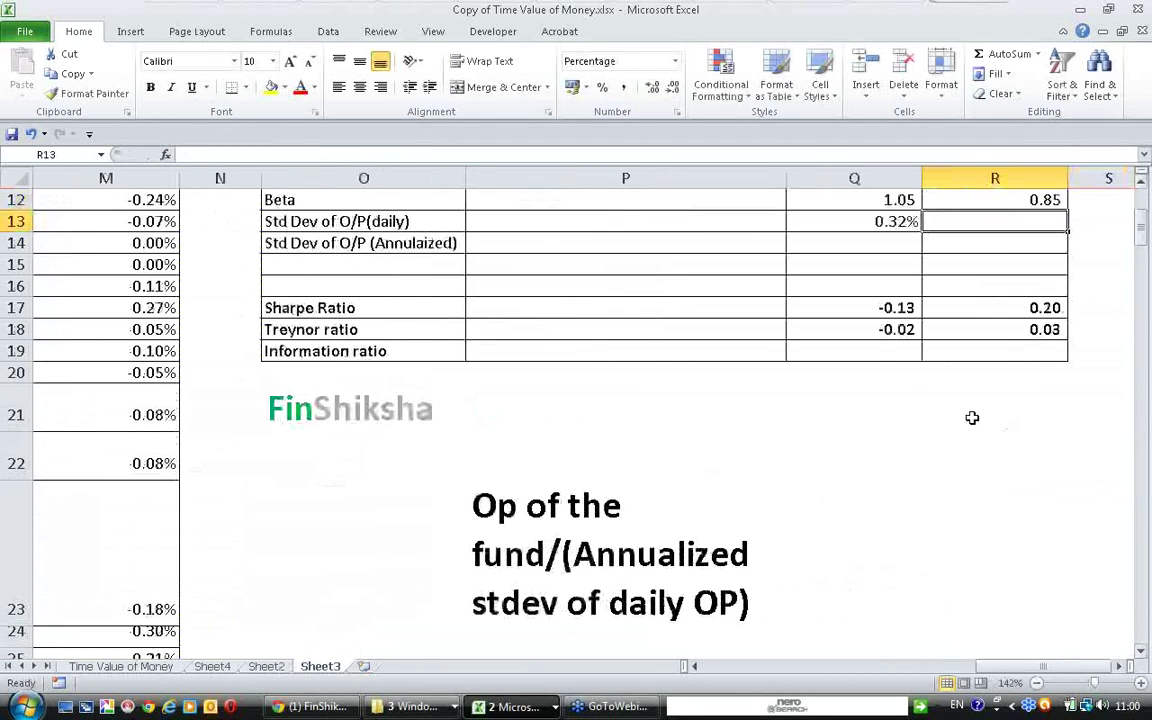
scroll(972, 417, "up", 3)
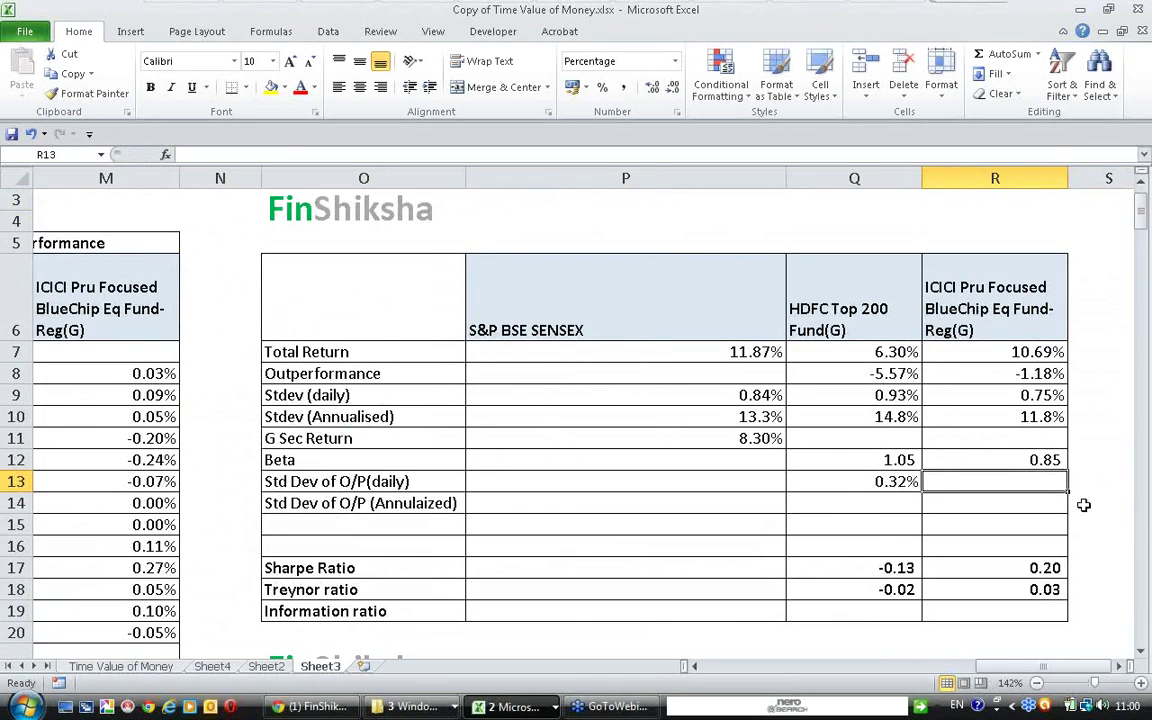
type("=")
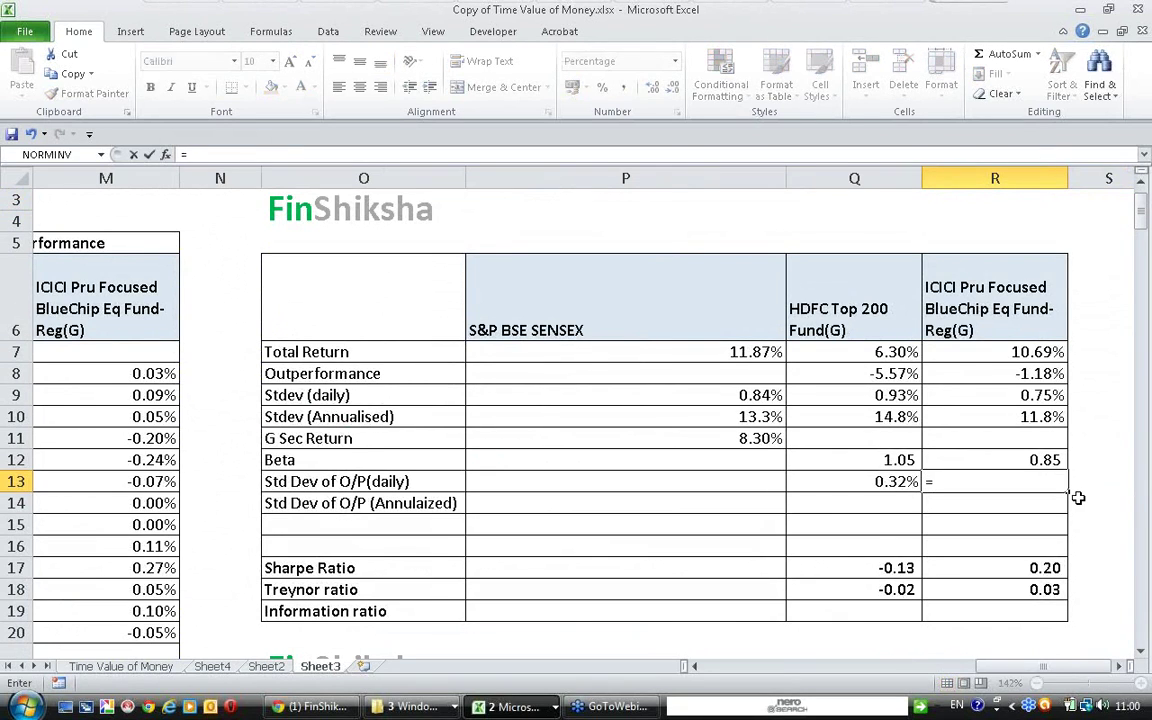
type("stdevp")
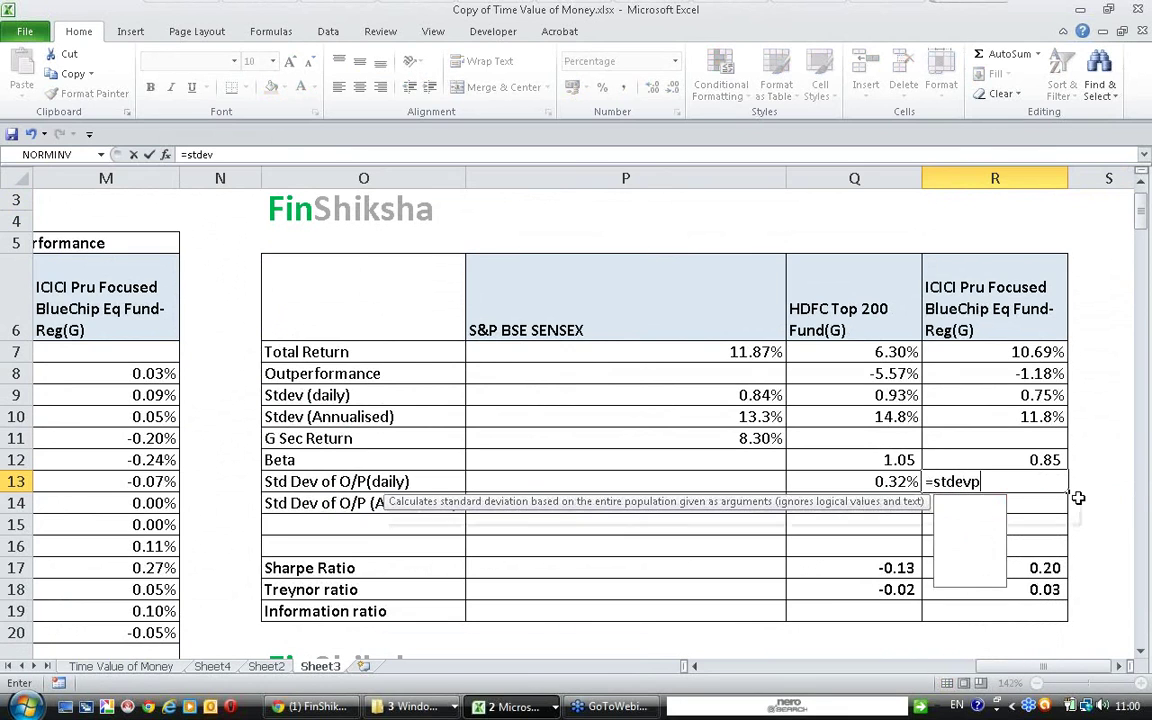
type("(")
key("Left")
key("Left")
key("Left")
key("Left")
key("Left")
key("Left")
key("Left")
key("Left")
key("Left")
key("Left")
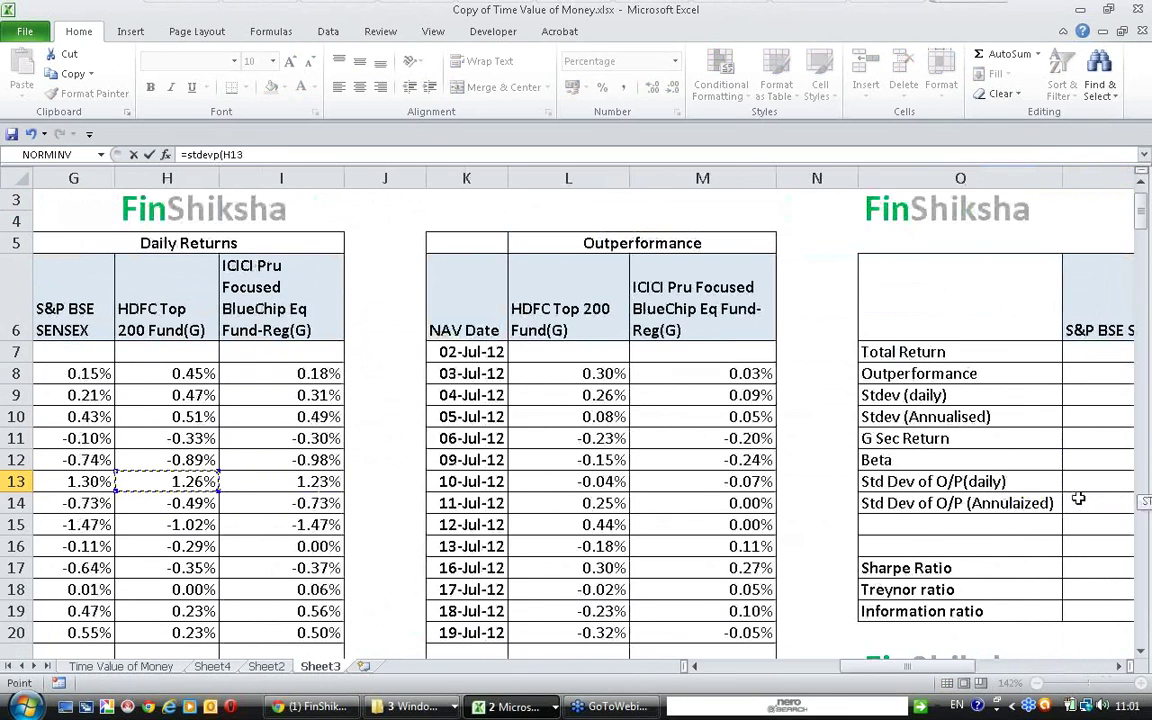
key("Right")
key("Right")
key("Right")
key("Right")
key("Right")
key("Up")
key("Up")
key("Up")
key("Up")
key("Up")
key("ctrl+shift+Down")
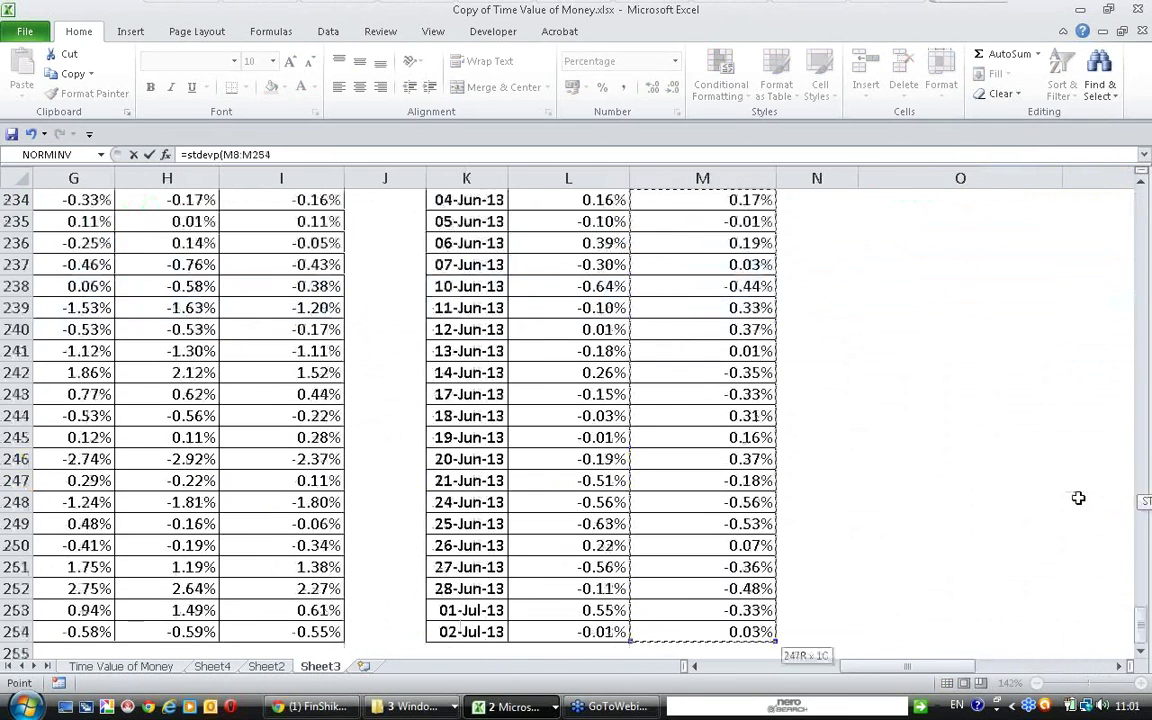
key("Return")
key("Up")
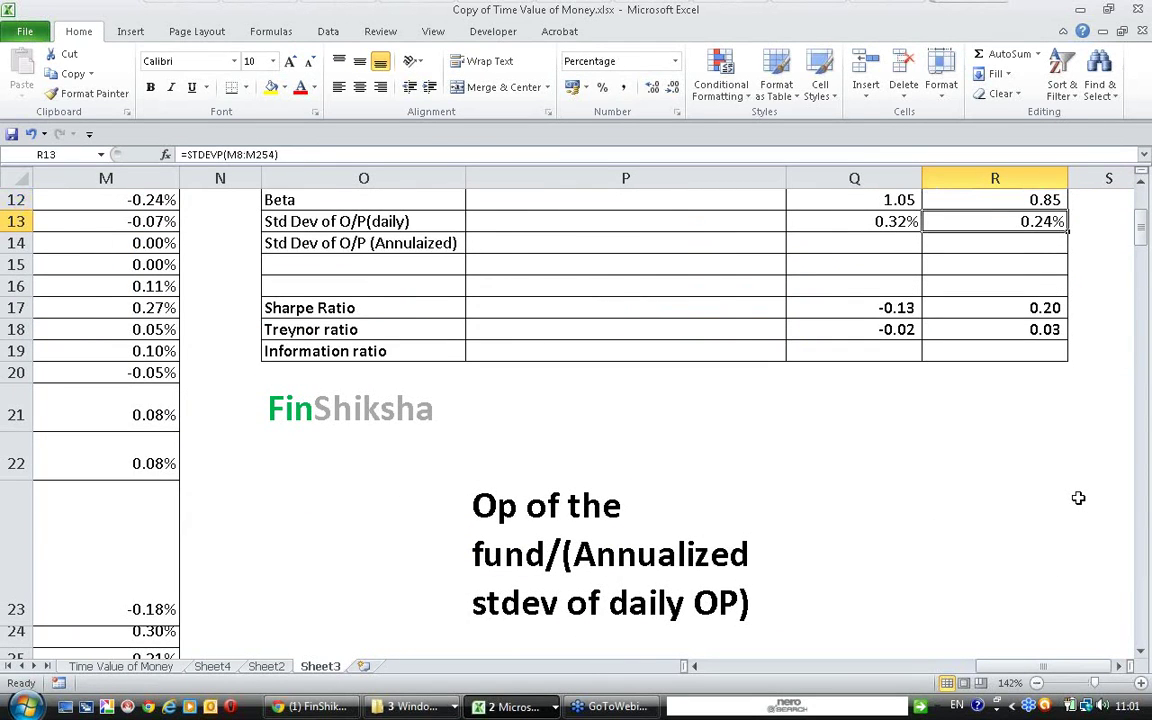
- Annualize the HDFC Top 200 outperformance standard deviation in Q14 with the formula =SQRT(252)*Q13
scroll(913, 435, "up", 1)
left_click(895, 303)
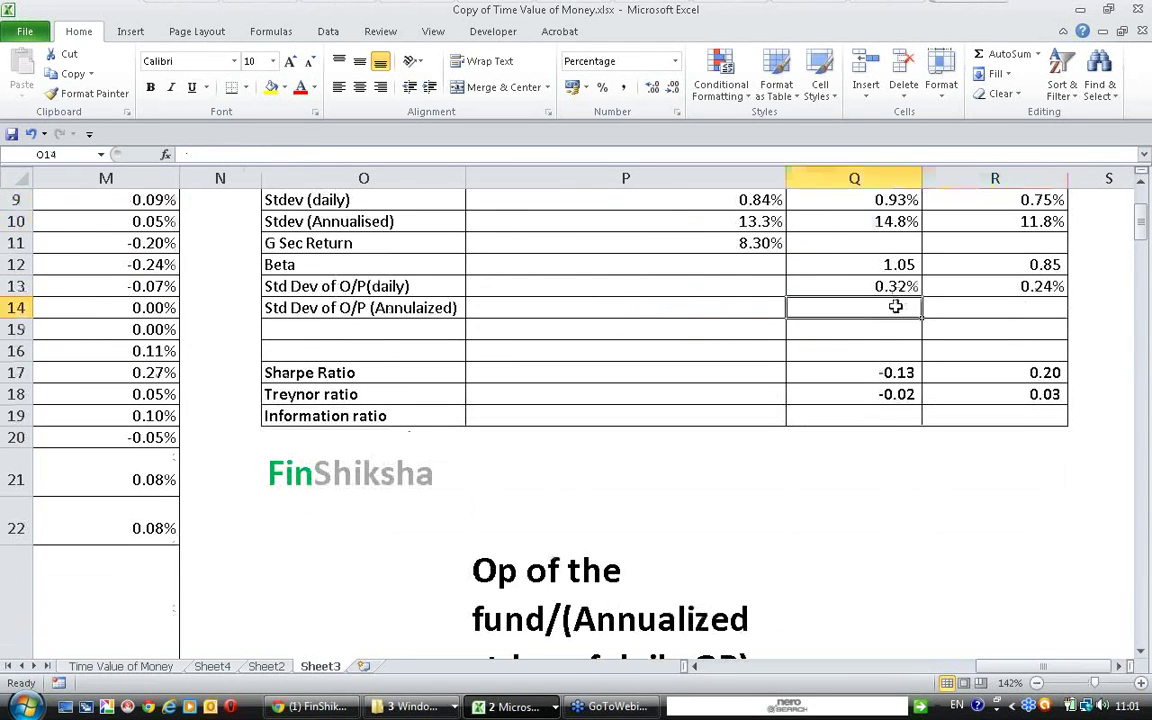
scroll(895, 308, "up", 2)
type("=sqr")
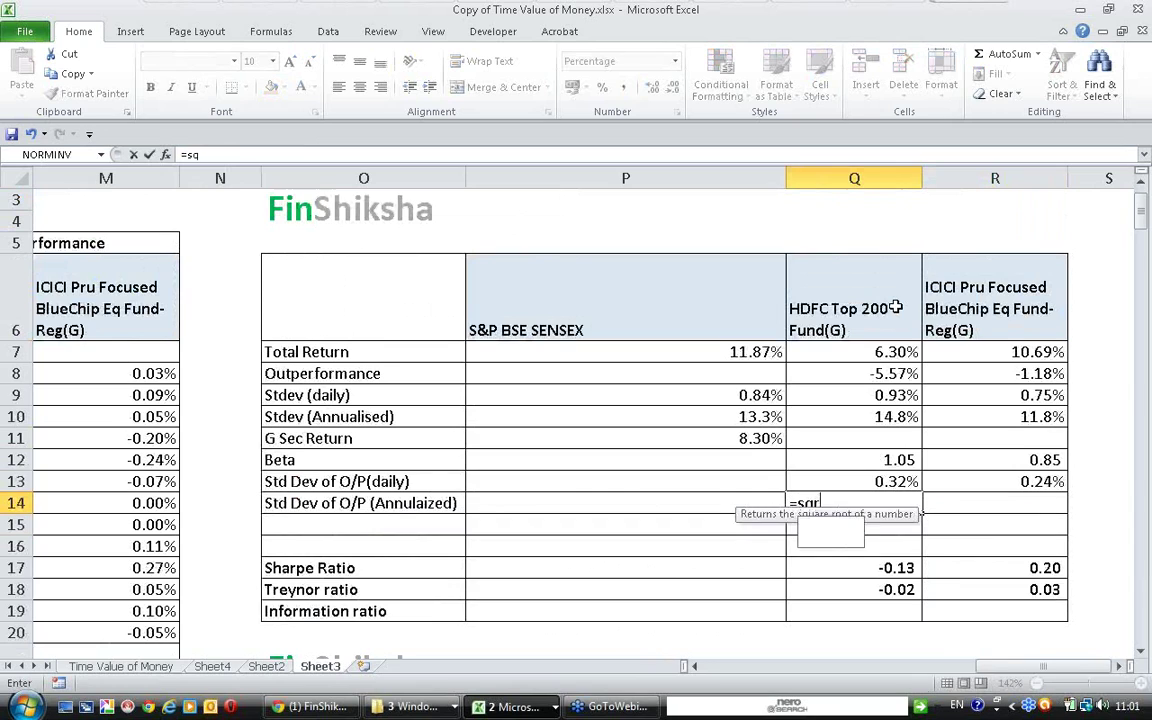
type("t(25")
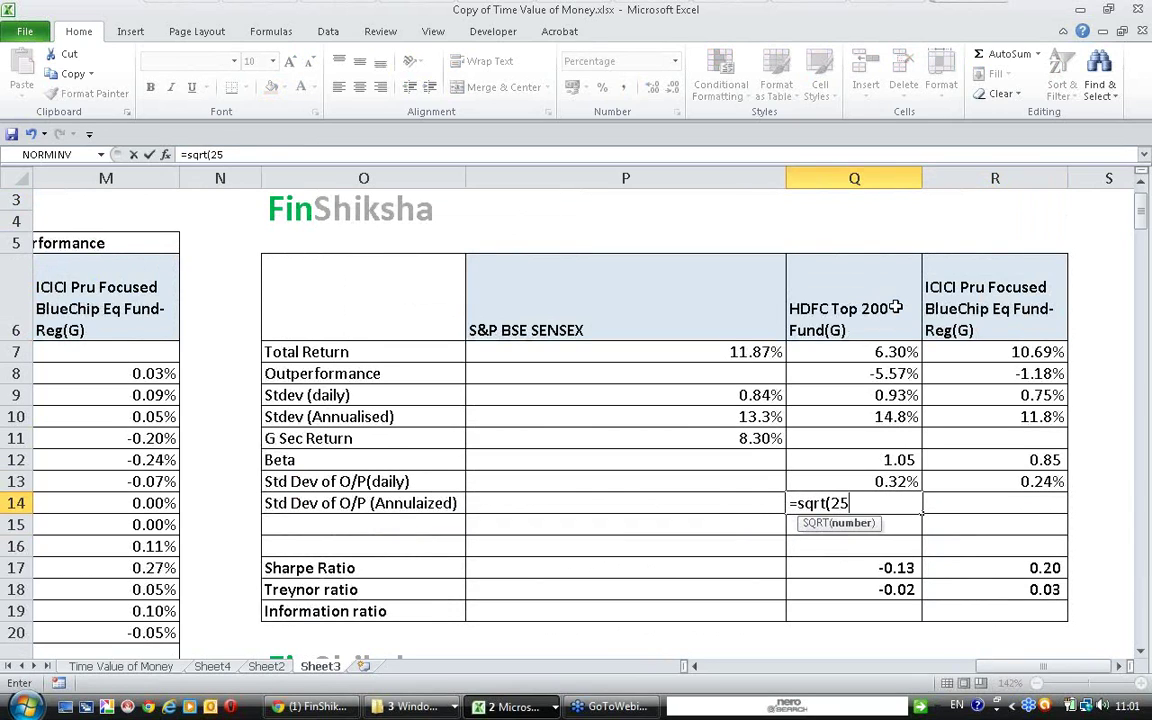
type("2)")
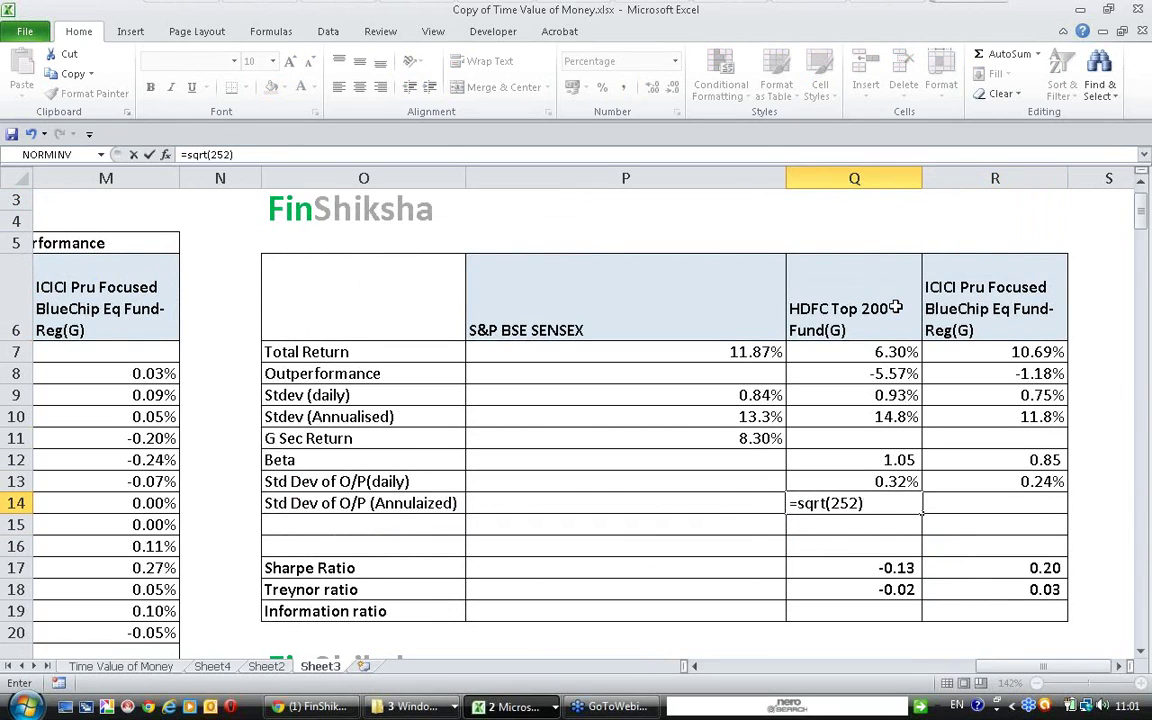
type("*")
key("Up")
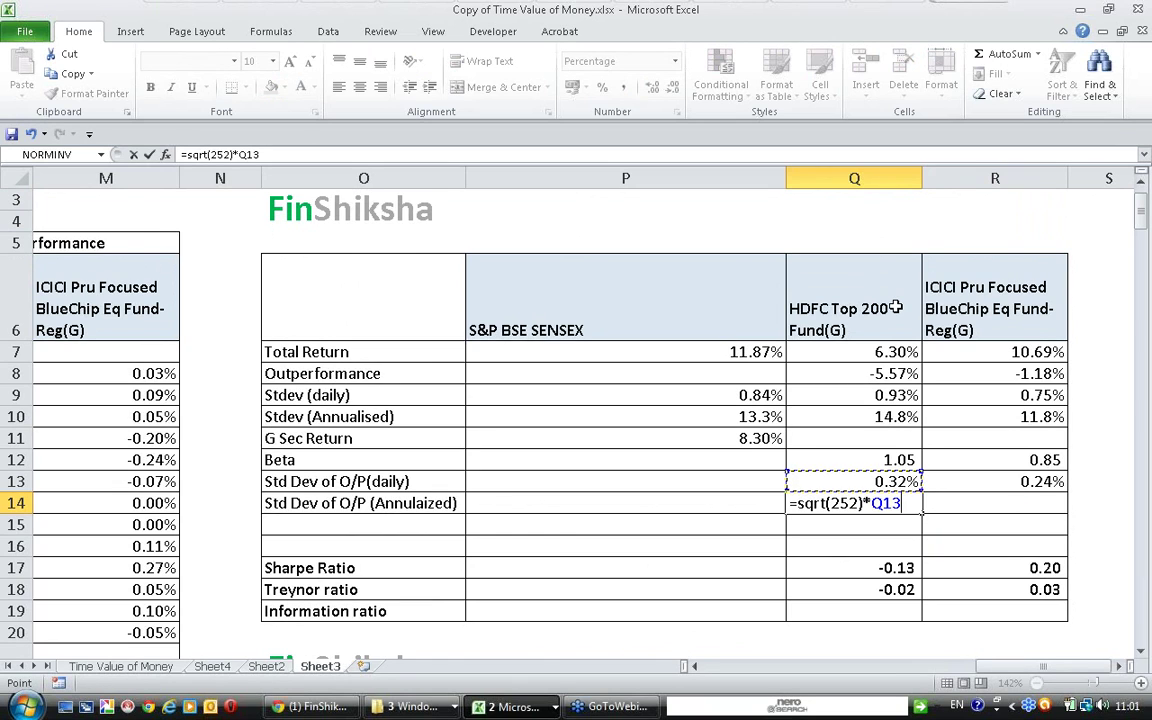
key("ctrl+Return")
- Copy the annualized standard deviation formula from Q14 to R14 for the ICICI Pru fund and check its reference
key("ctrl+c")
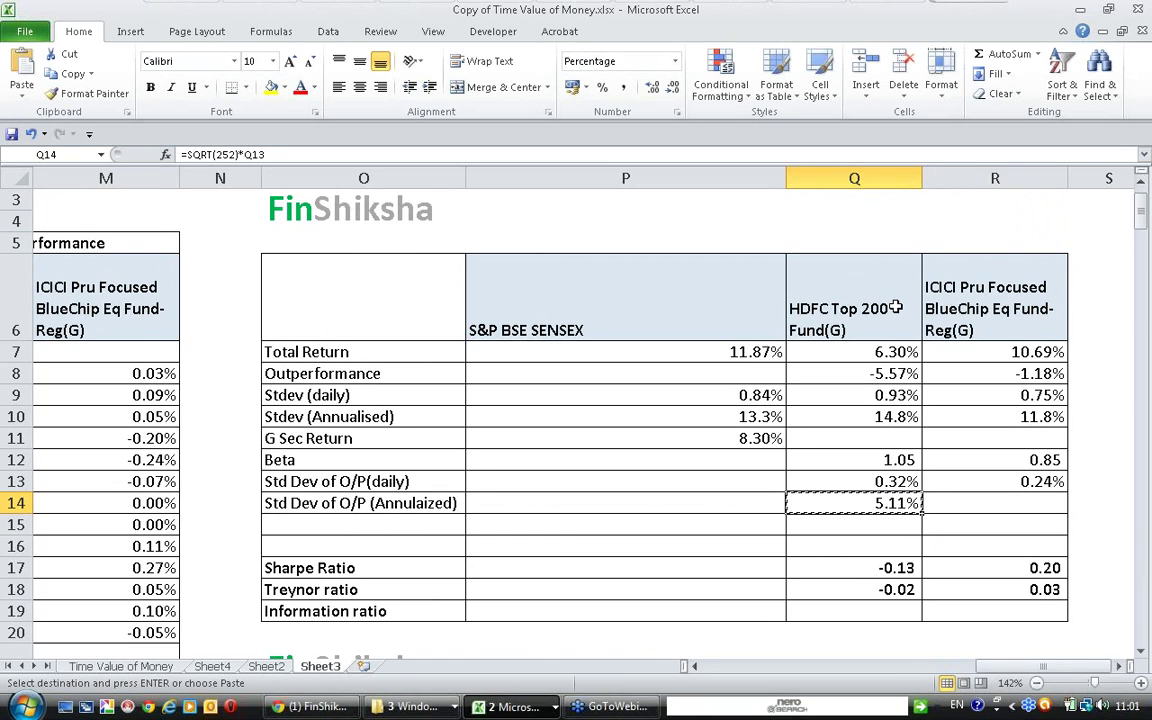
key("Right")
key("Return")
key("F2")
key("Escape")
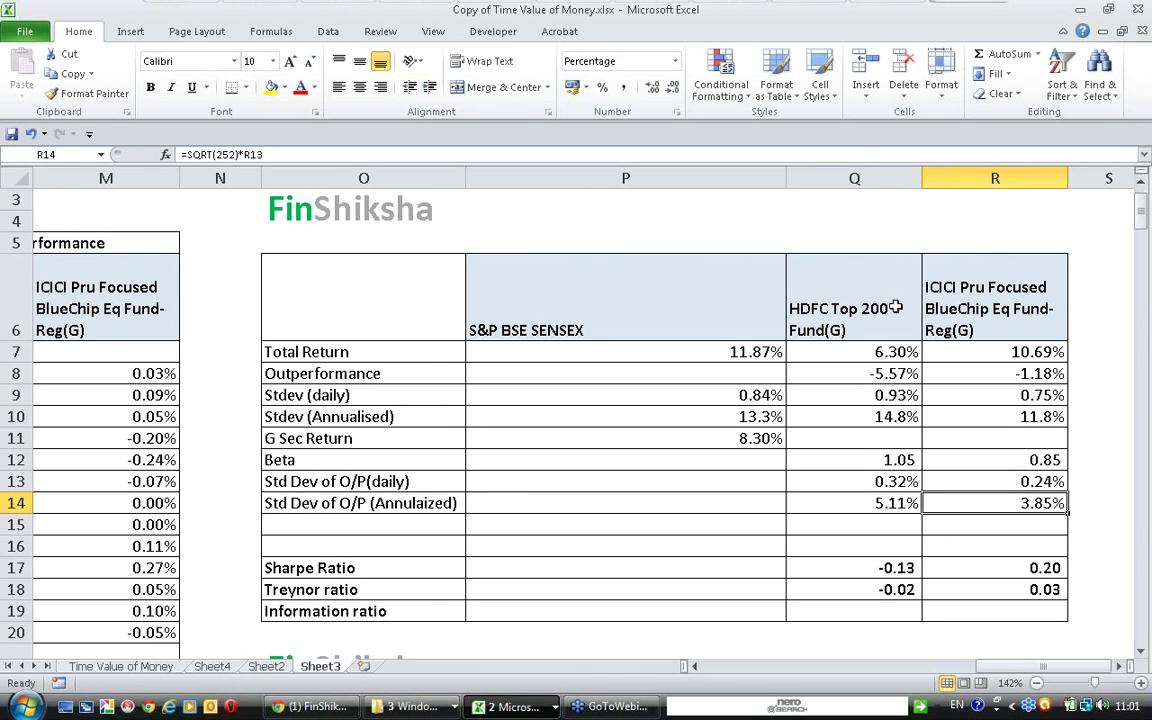
- Review the Information ratio formula note below the table to see which inputs the ratio needs
key("Down")
key("Down")
key("Down")
key("Down")
key("Down")
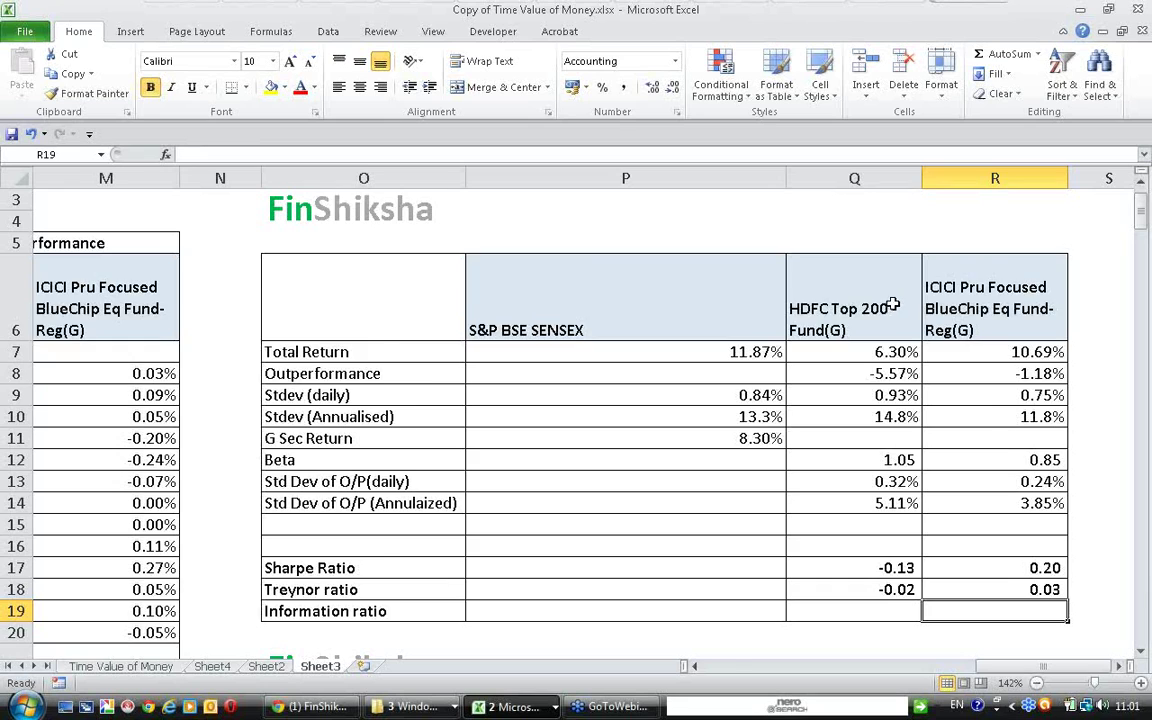
scroll(893, 305, "down", 2)
scroll(533, 593, "down", 1)
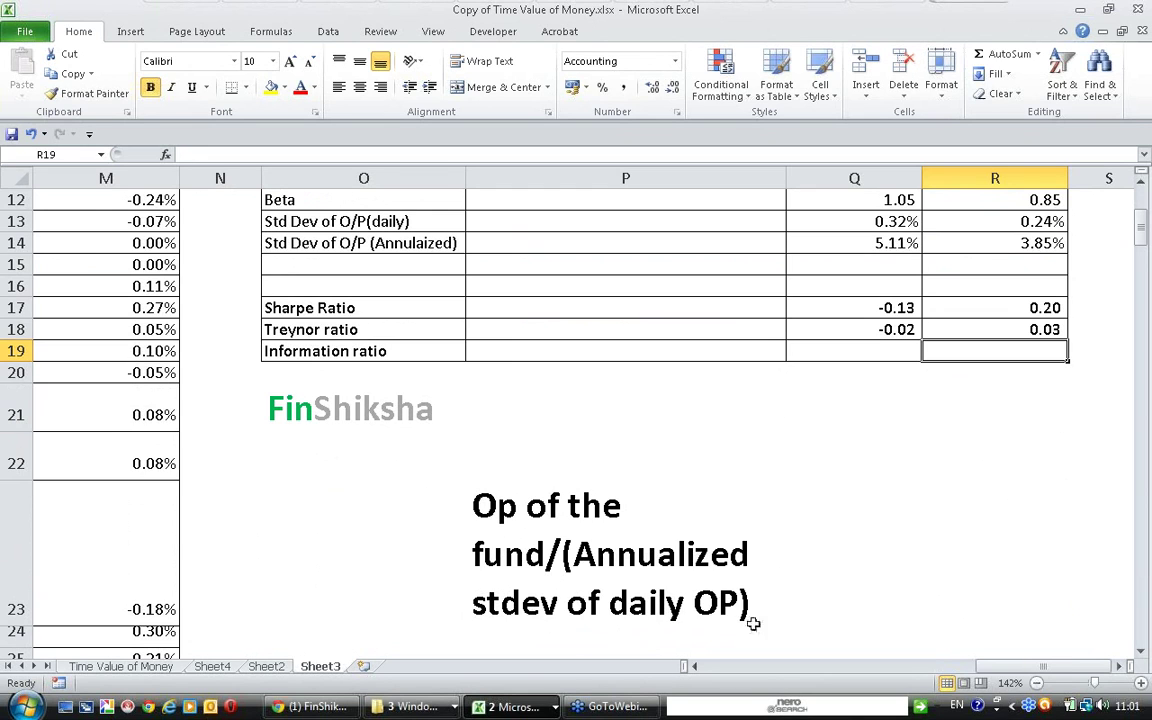
scroll(680, 605, "up", 2)
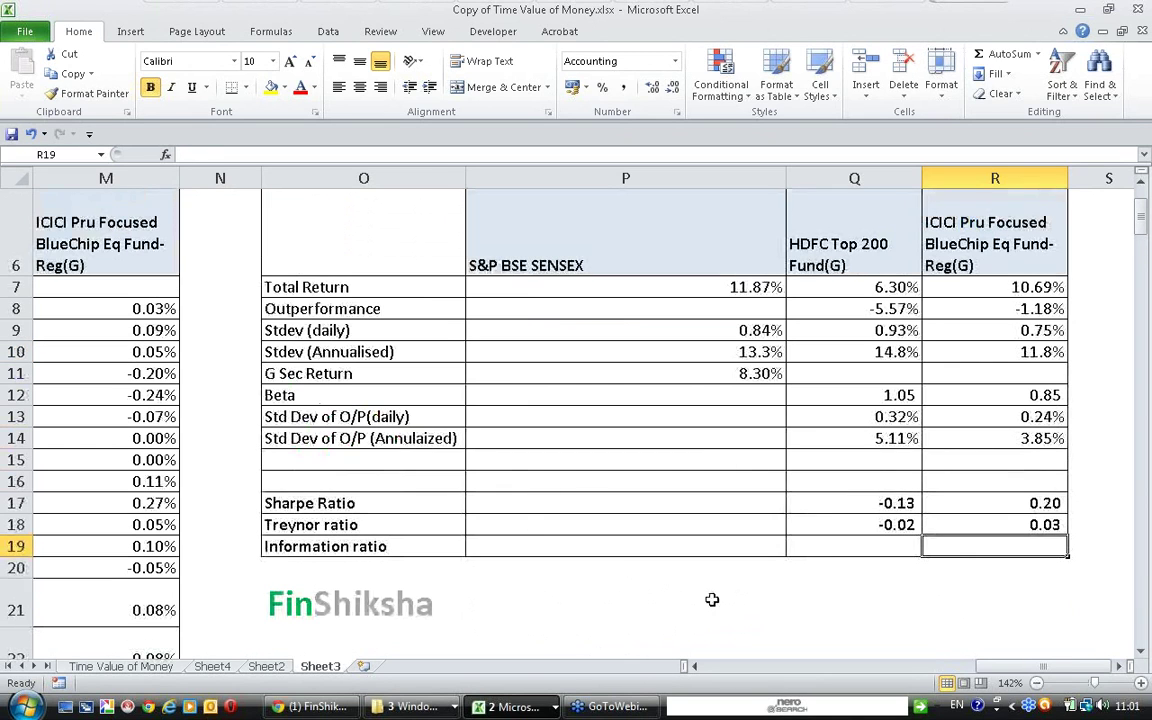
- Re-enter the HDFC Top 200 outperformance in Q8 as the fund's total return minus the SENSEX return, =Q7-P7
left_click(900, 309)
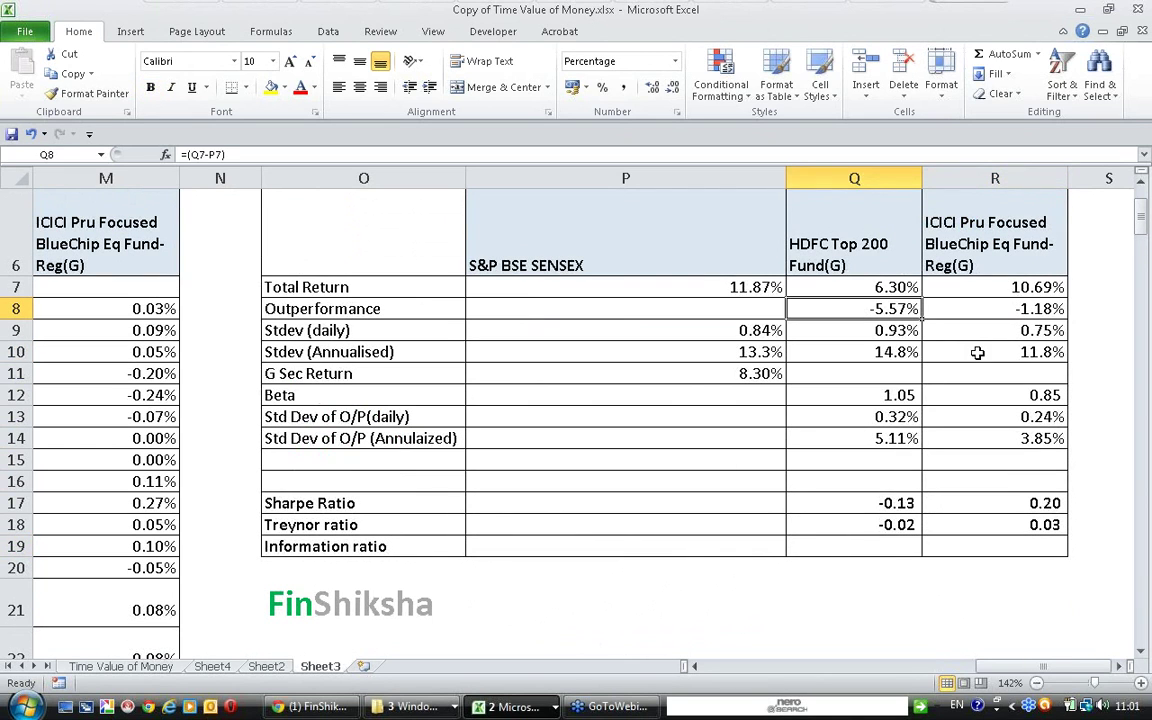
type("=")
key("Up")
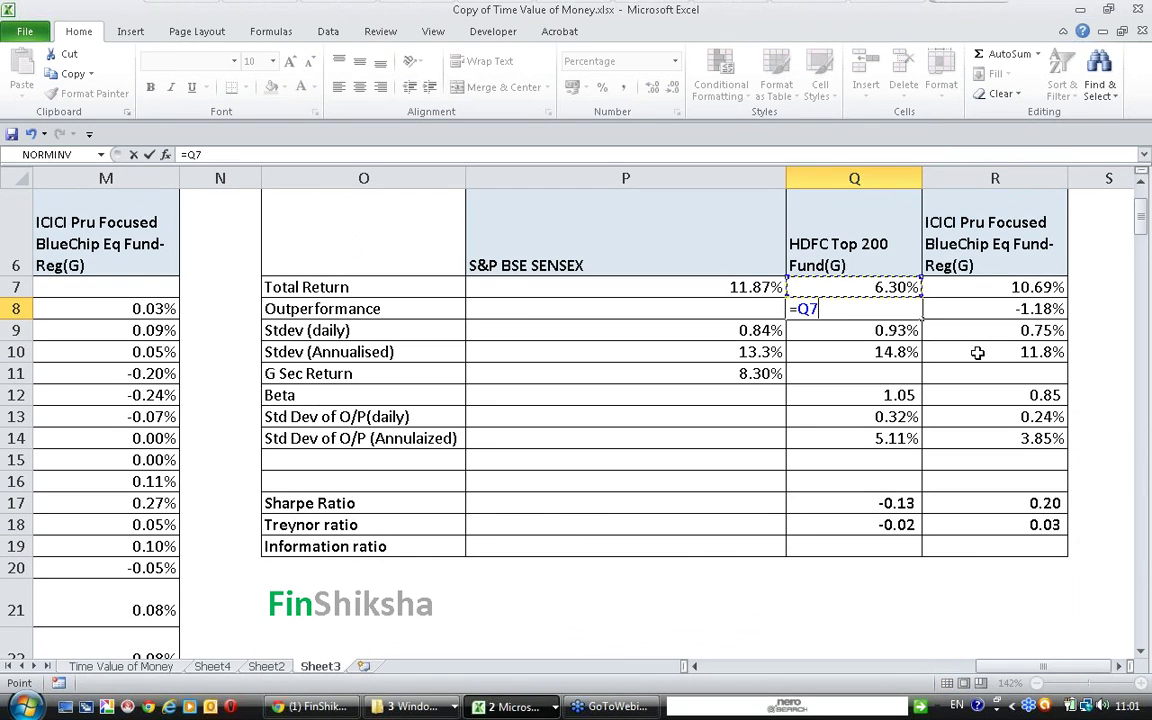
type("-Q7")
key("Left")
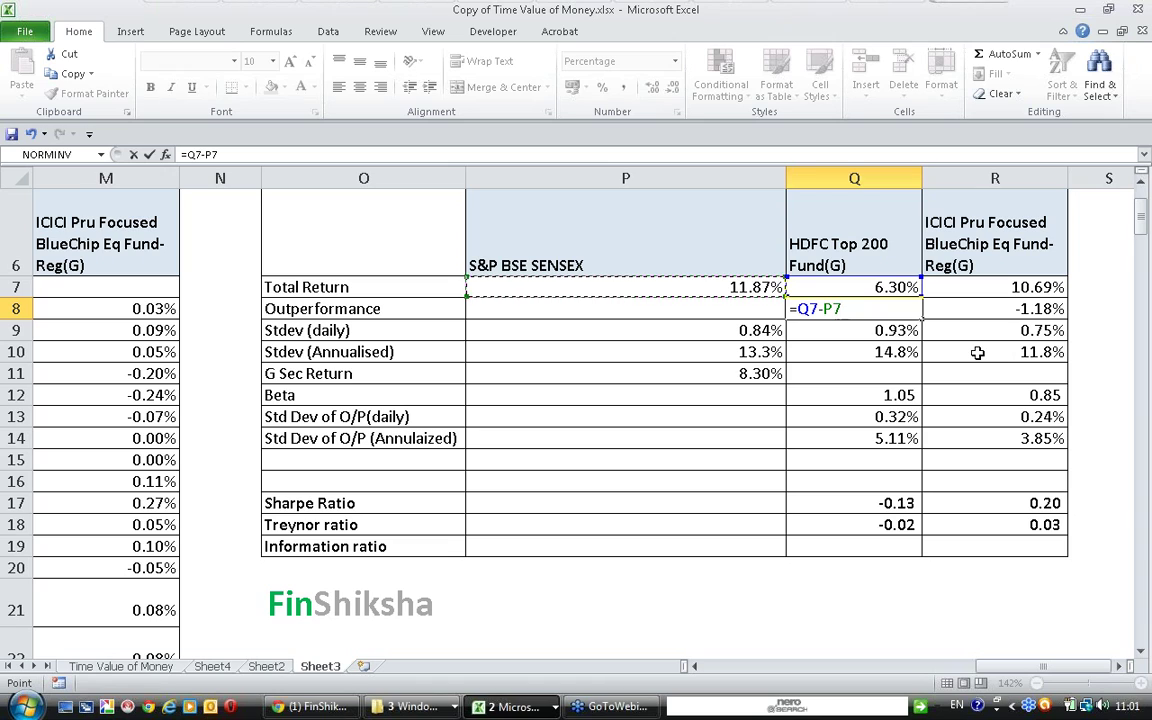
key("Return")
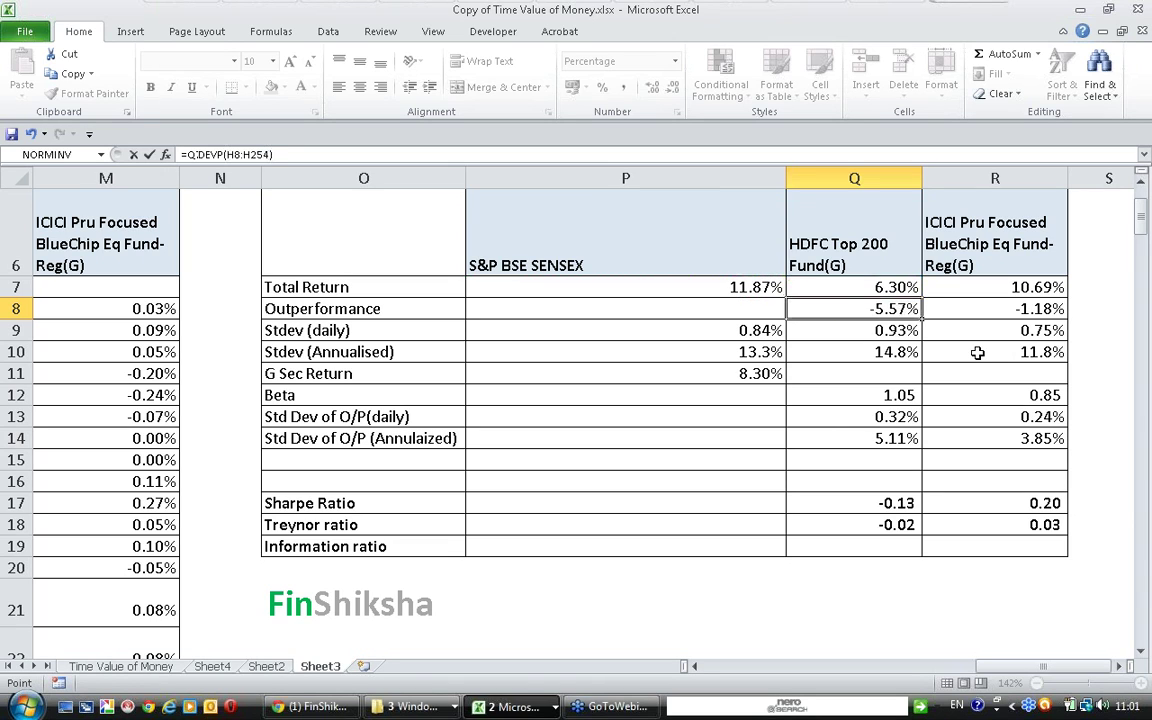
key("Up")
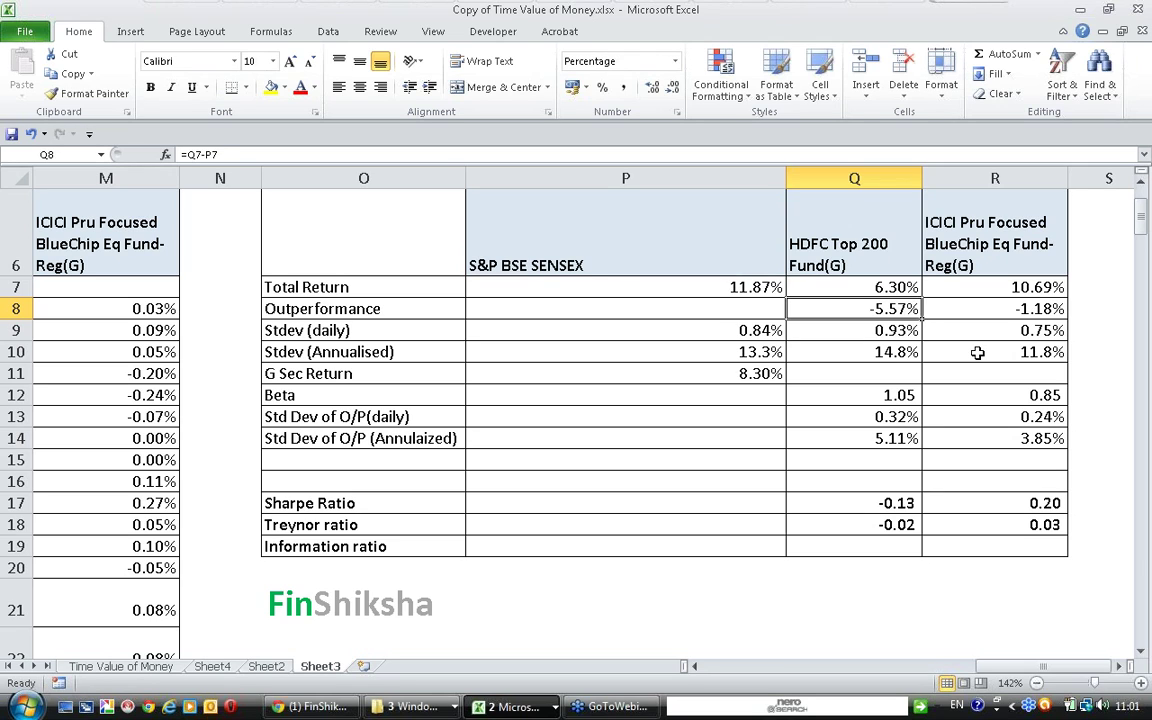
- Re-enter the ICICI Pru outperformance in R8 as the fund's total return minus the SENSEX return, =R7-P7
key("Right")
type("=")
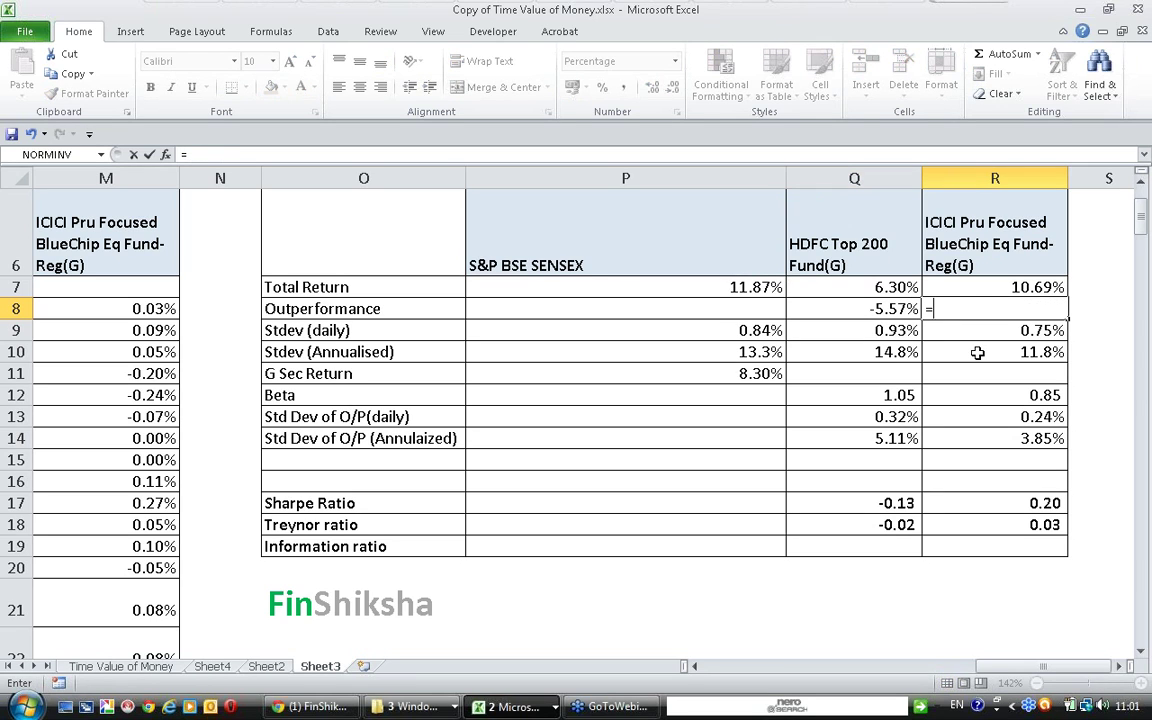
key("Up")
type("-")
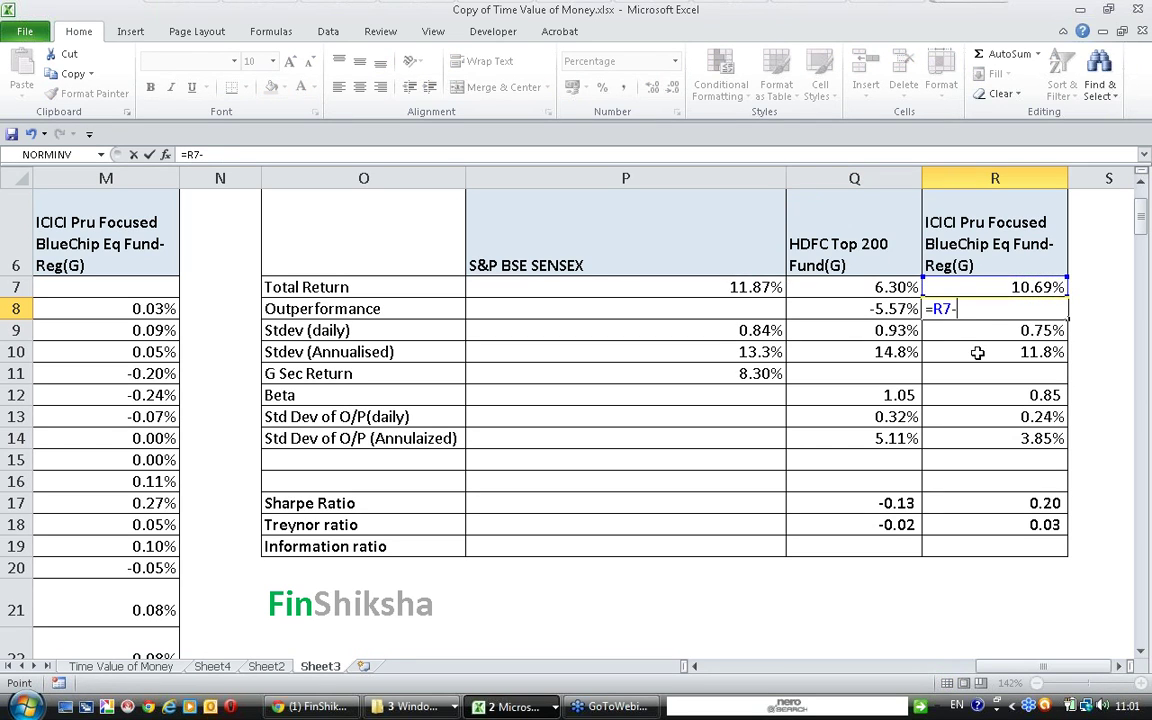
key("Up")
key("Left")
key("Left")
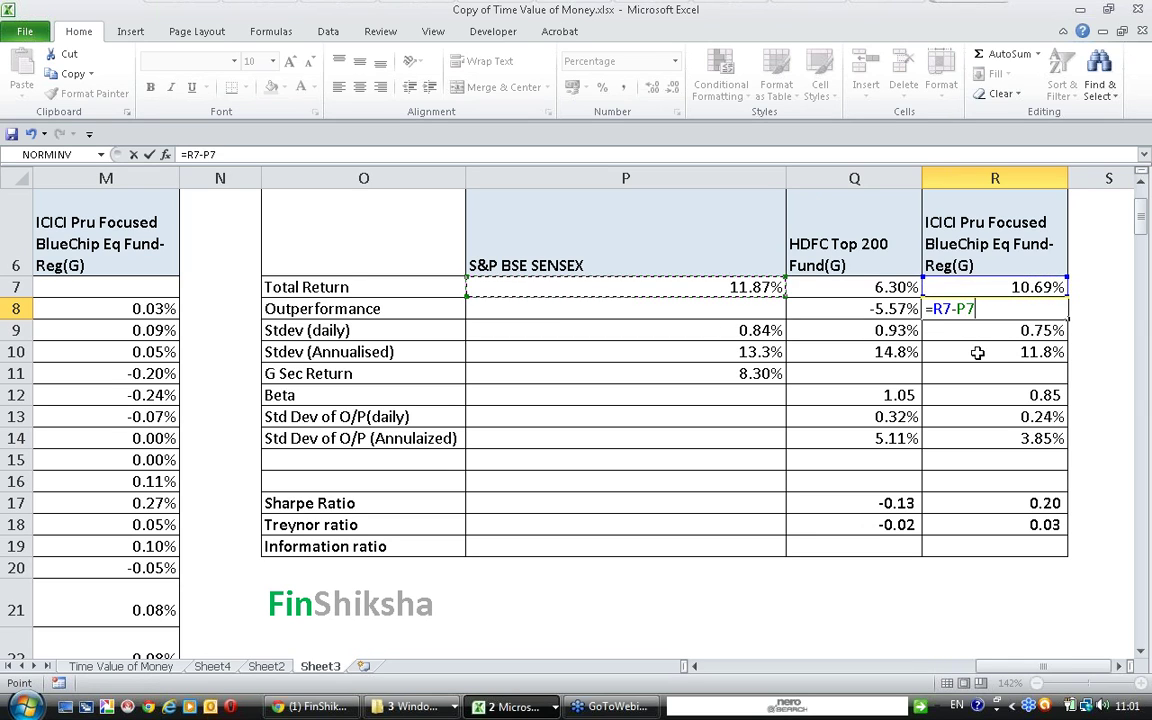
key("Return")
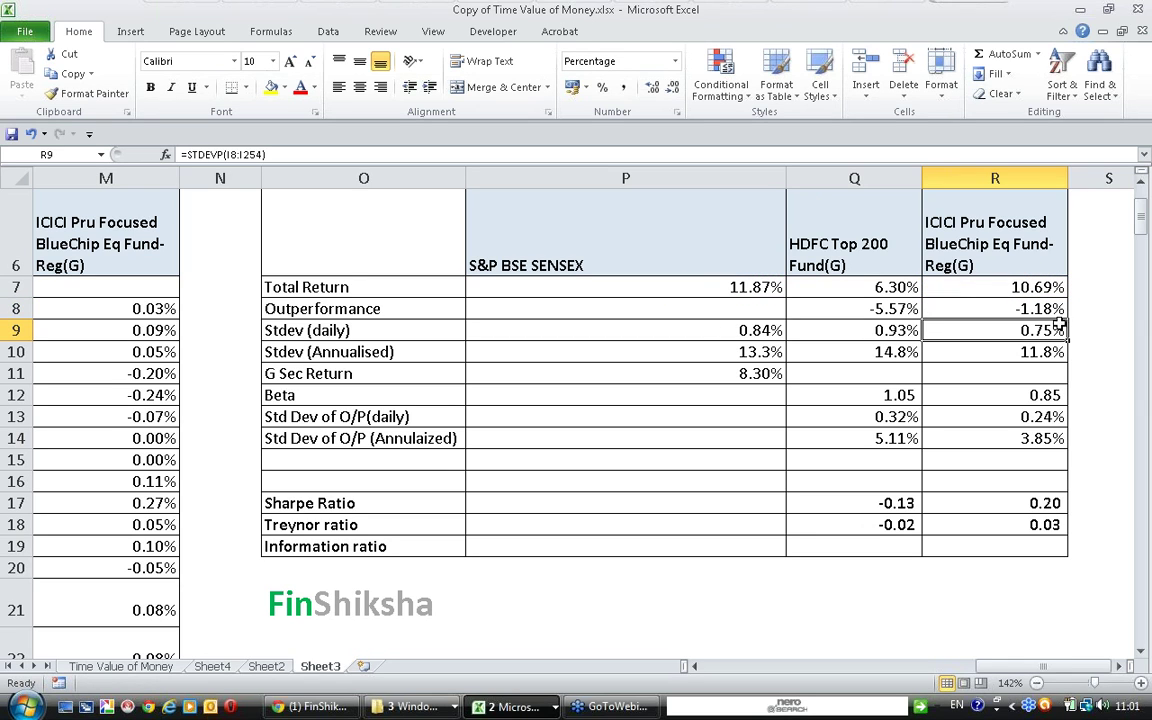
- Calculate the HDFC Top 200 Information ratio in Q19 as outperformance divided by its annualized standard deviation, =Q8/Q14
left_click(900, 543)
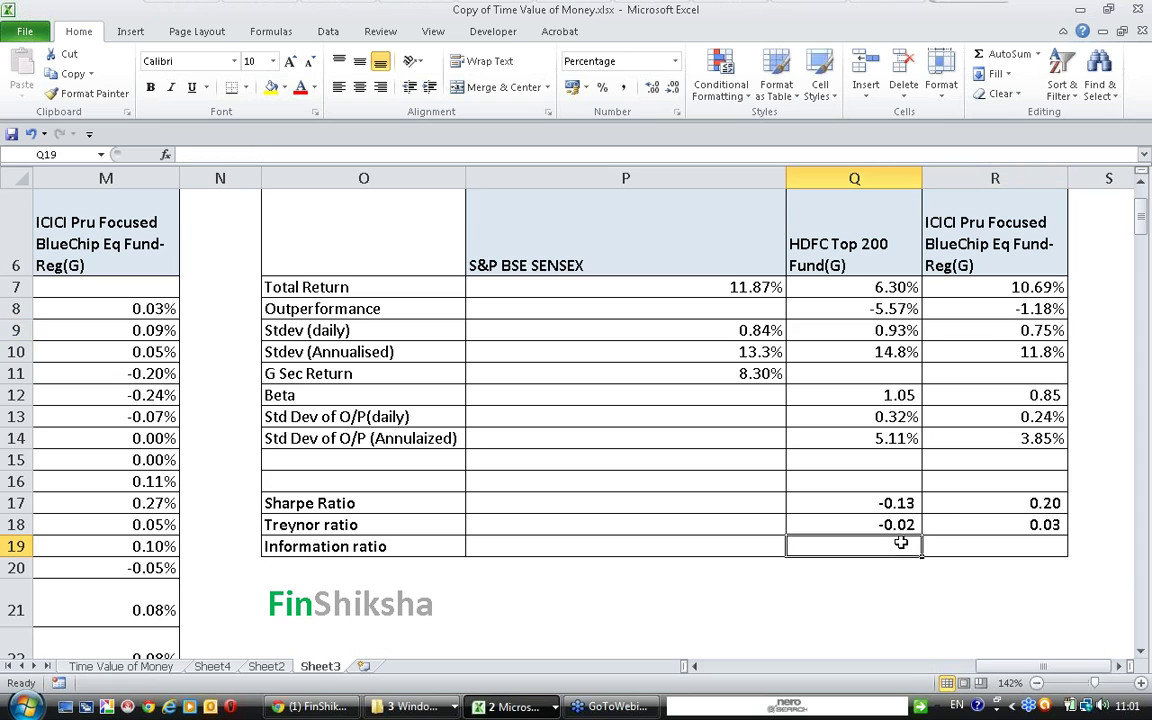
type("=")
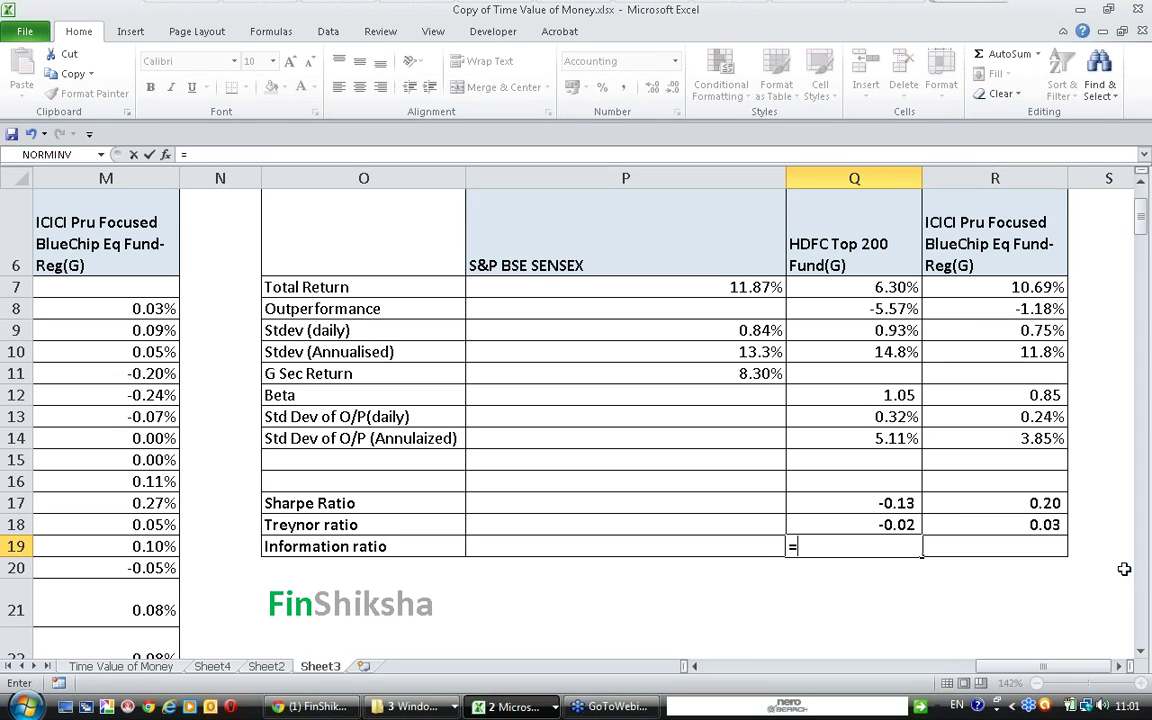
left_click(879, 311)
type("/")
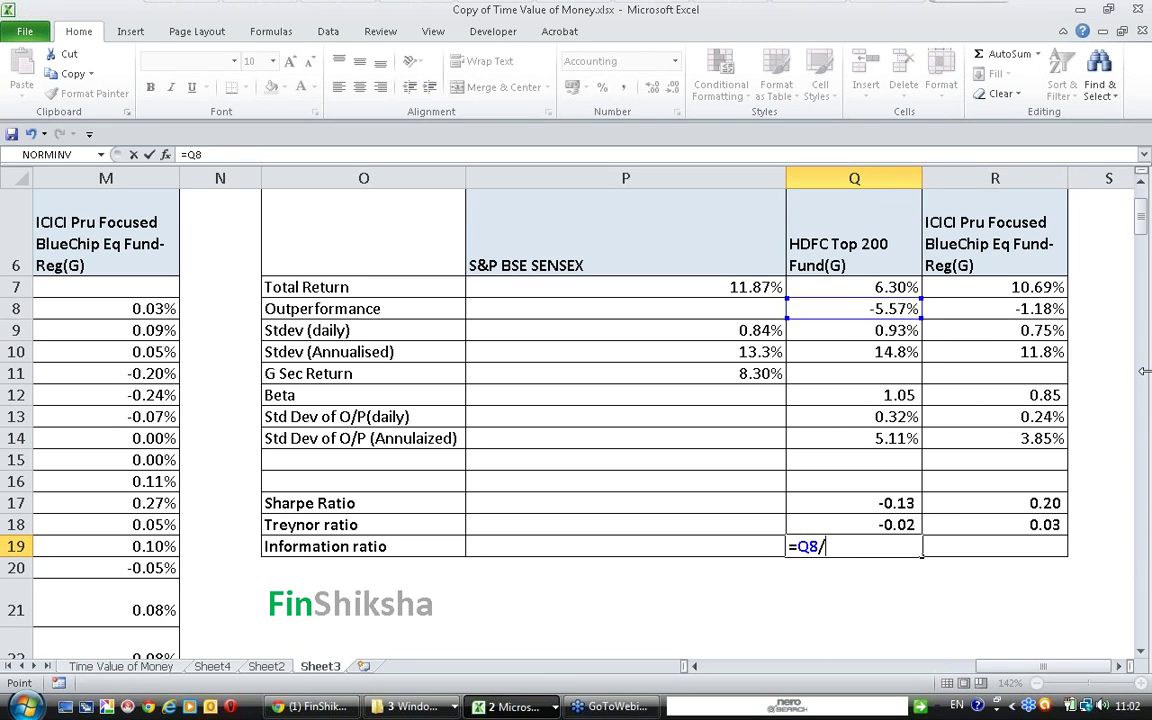
left_click(851, 438)
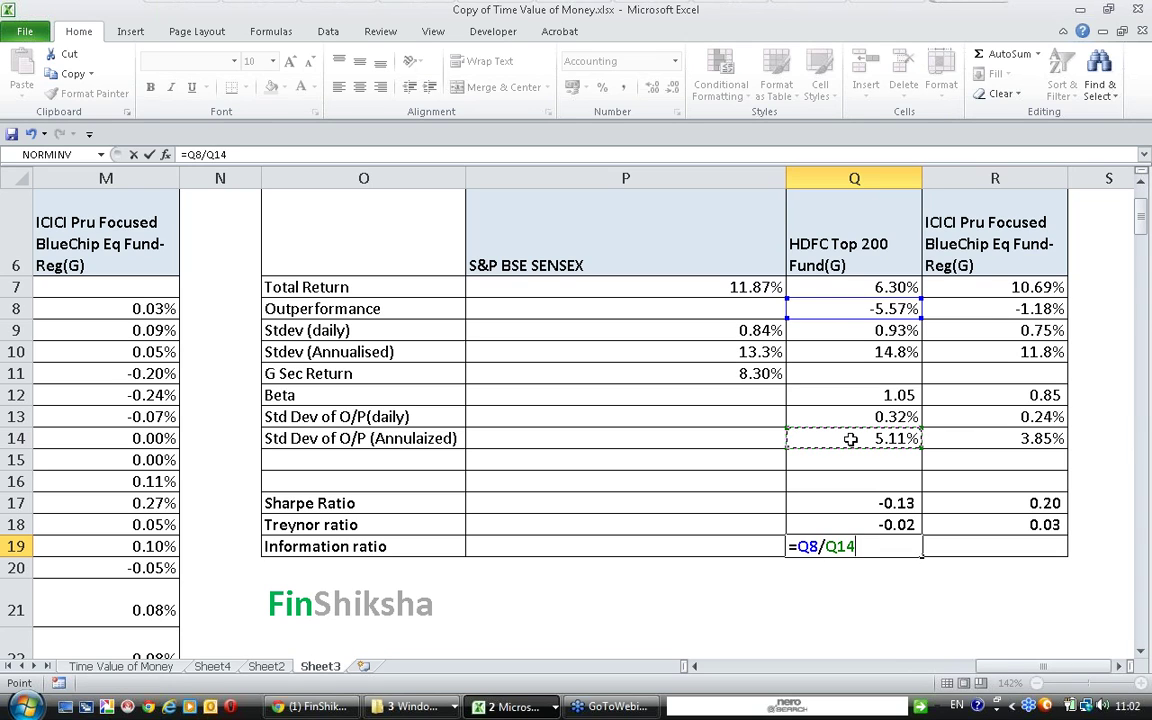
key("Return")
key("Up")
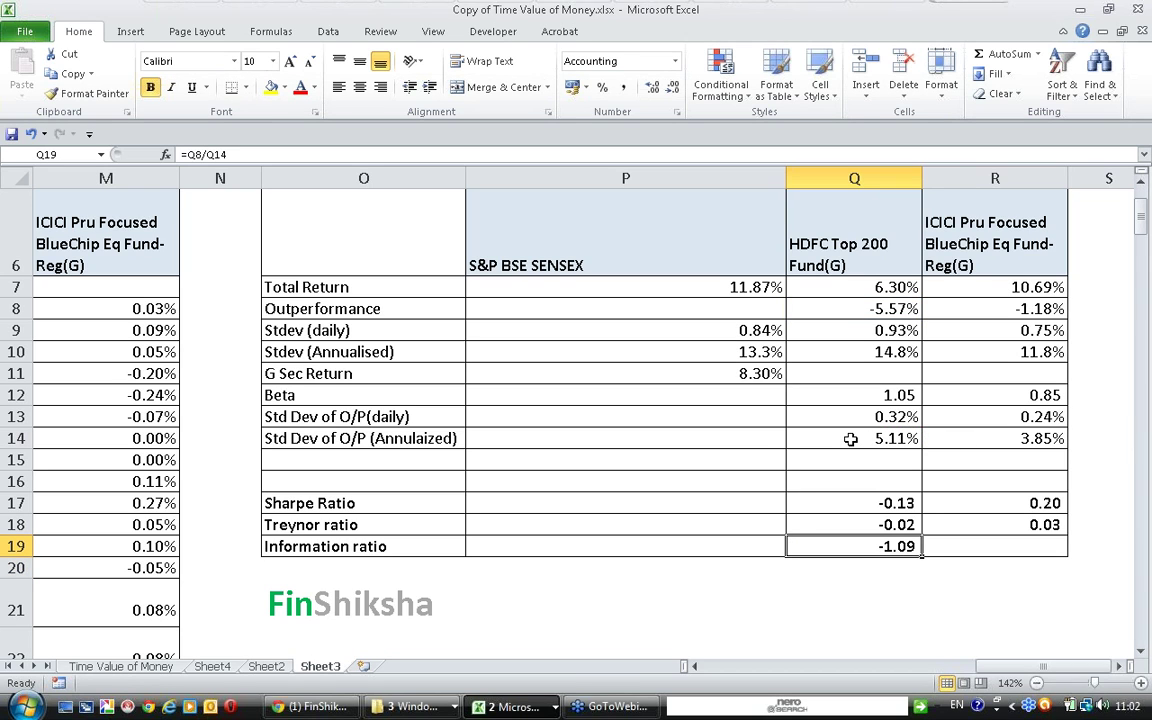
- Calculate the ICICI Pru Information ratio in R19 as outperformance divided by its annualized standard deviation, =R8/R14
key("ctrl+c")
key("Right")
type("=")
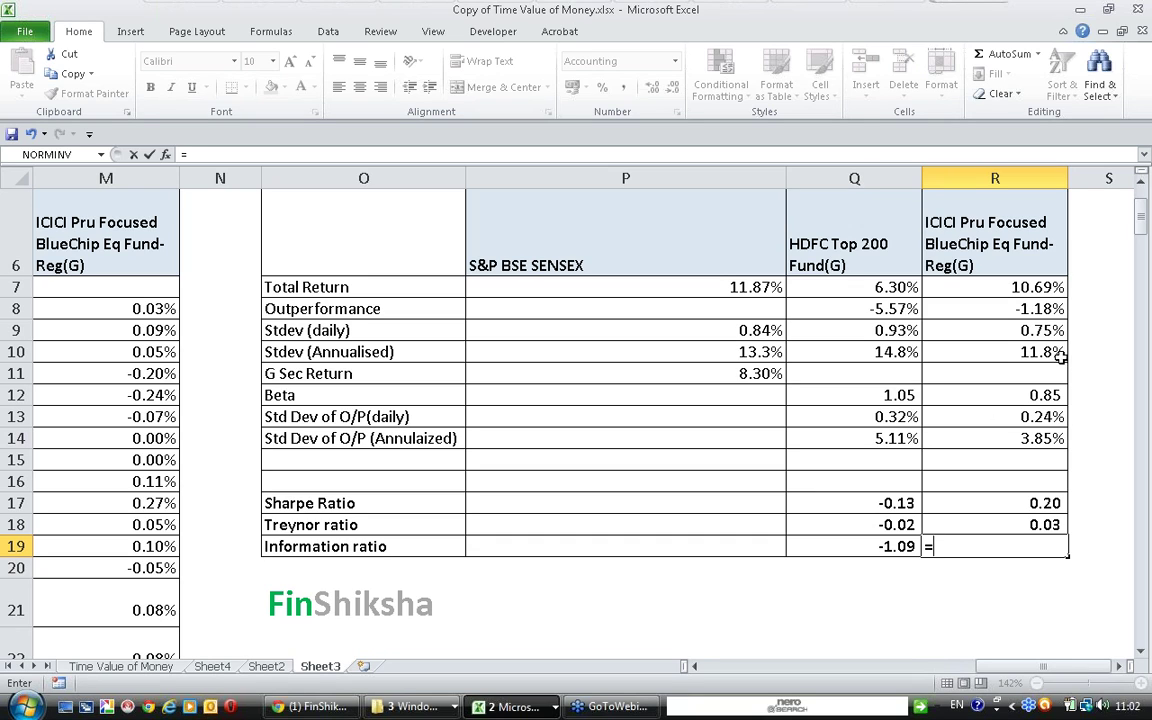
left_click(1043, 310)
type("/")
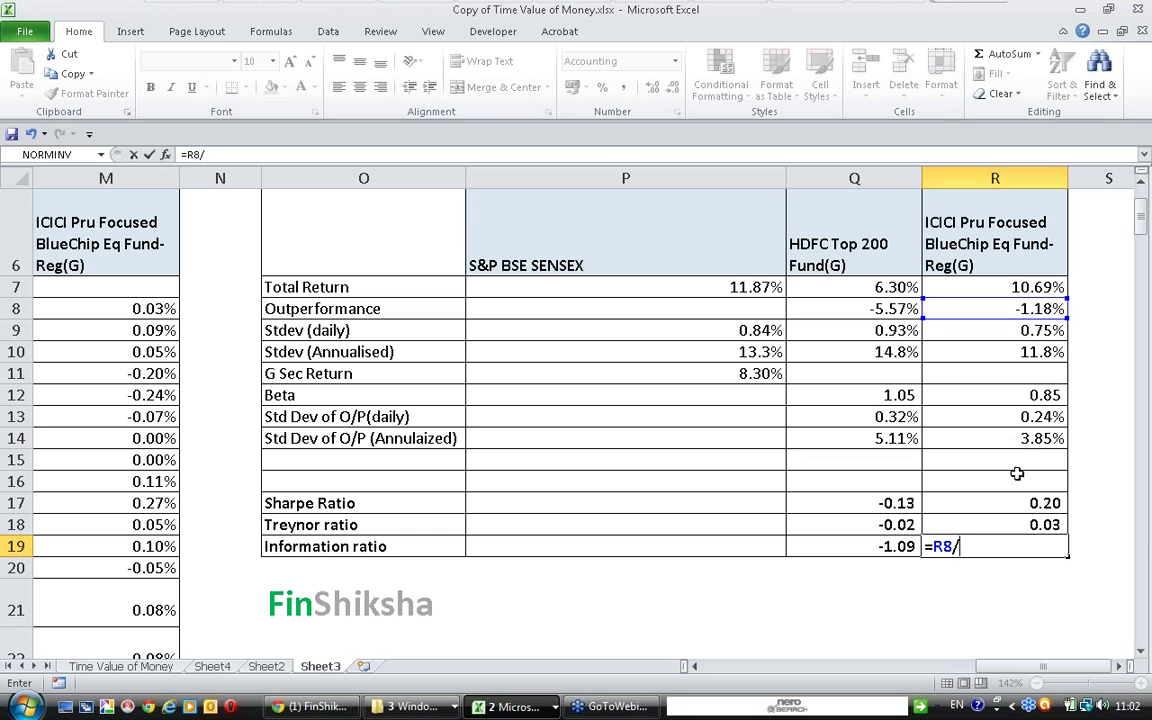
left_click(1040, 438)
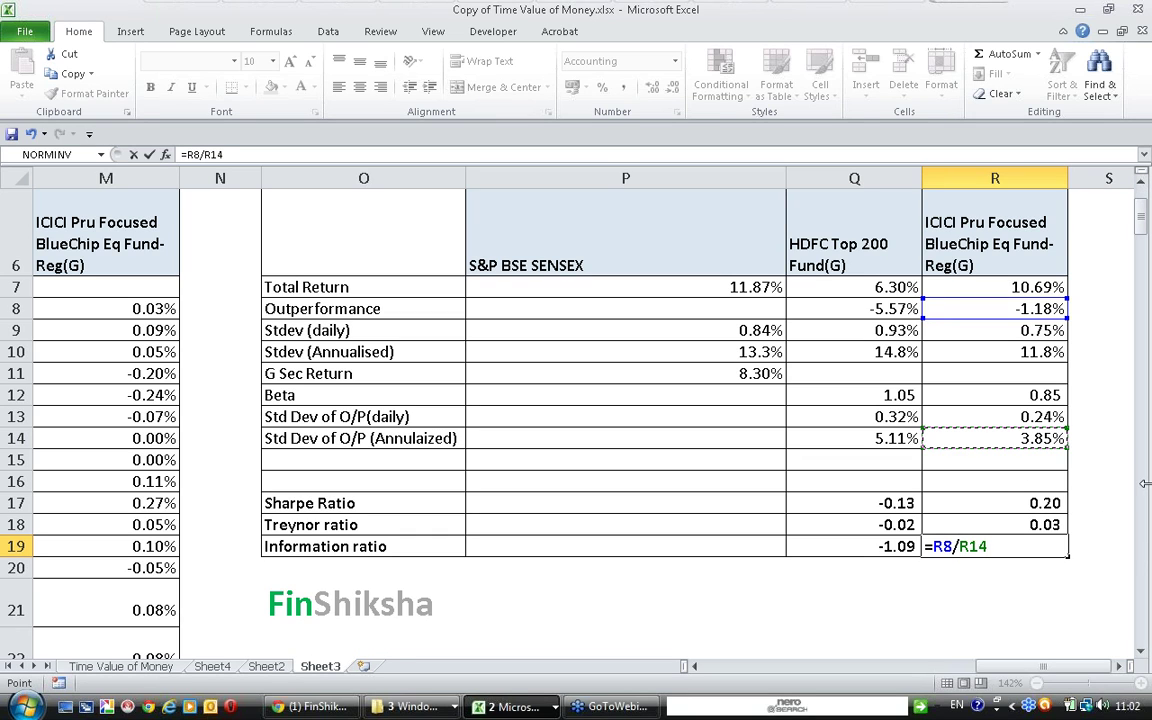
key("Return")
key("Up")
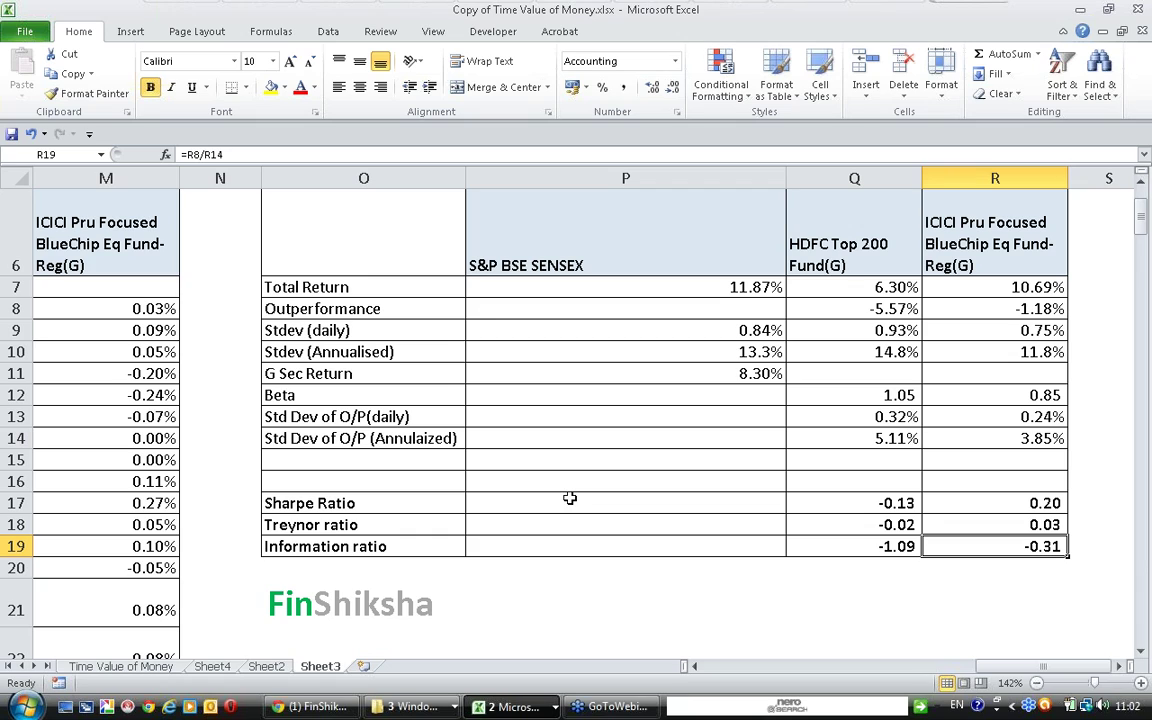
- Review the ICICI Pru fund's Sharpe, Treynor and Information ratios in R17 to R19
left_click(1027, 503)
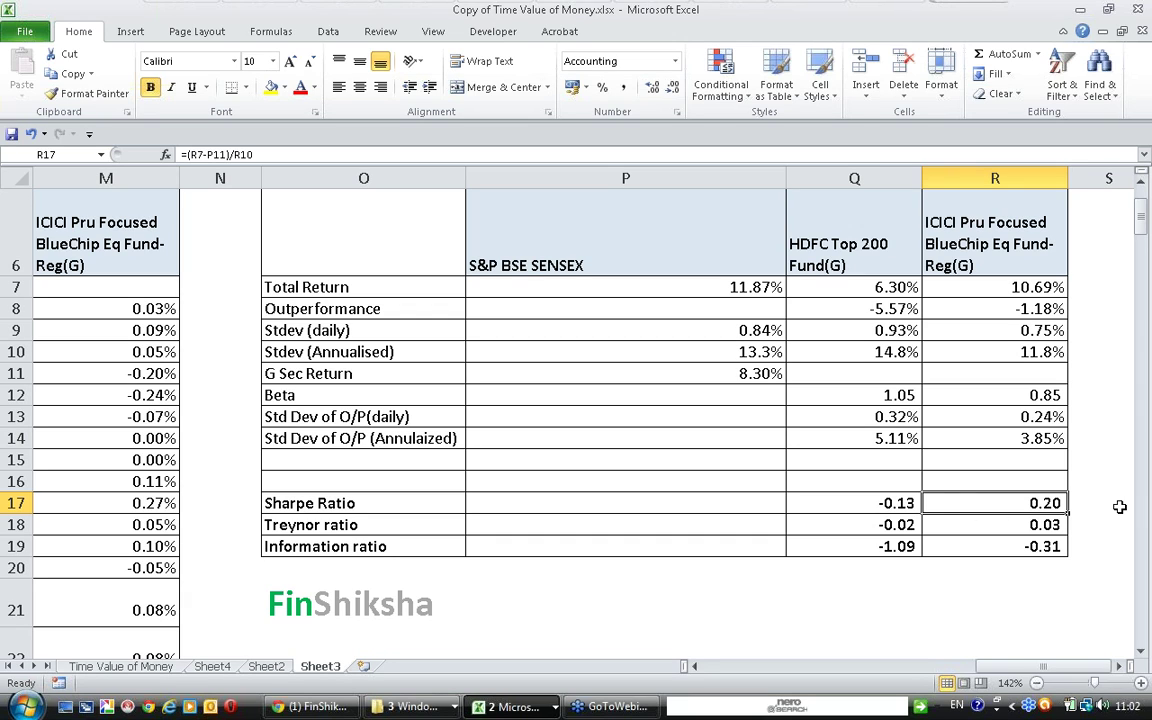
left_click(1045, 524)
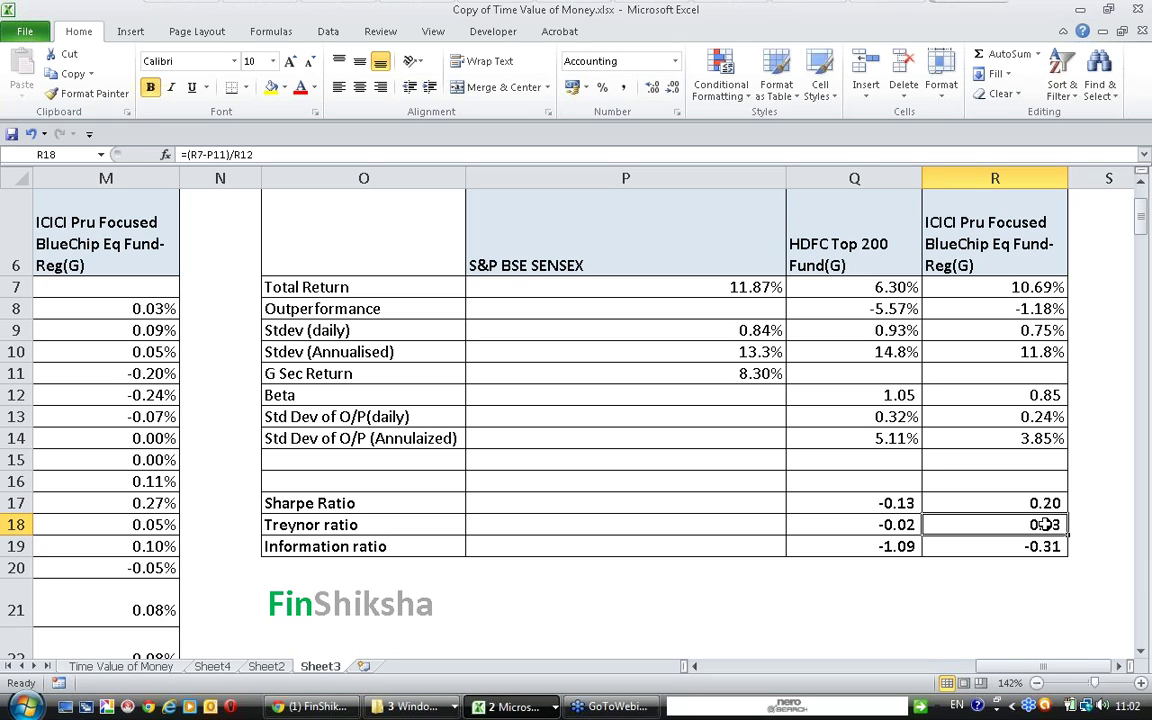
left_click(1042, 546)
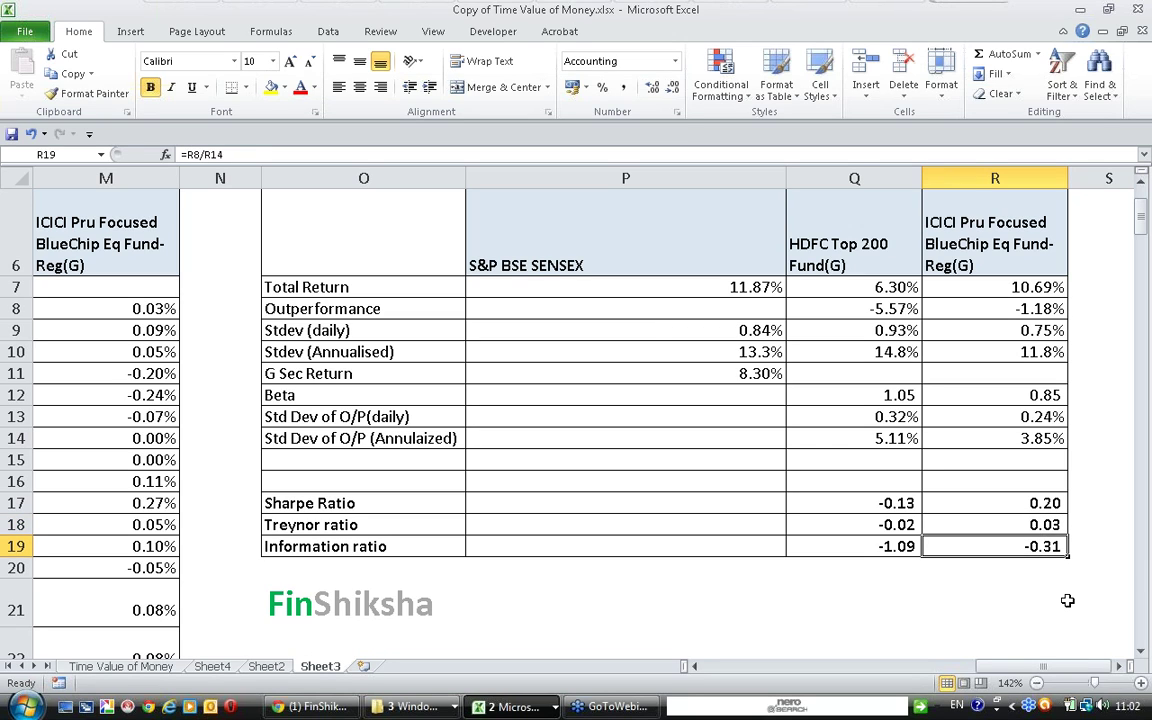